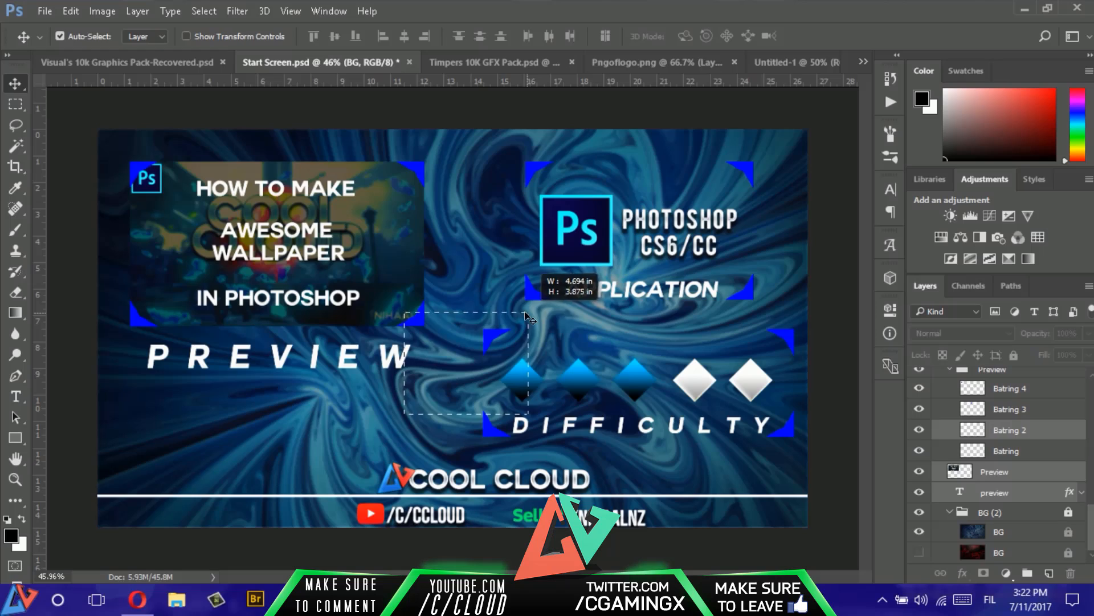
# - Unlock the blue swirl BG layer in Start Screen.psd, copy it into Untitled-1 and position it to cover the whole canvas
pyautogui.moveTo(477, 416); pyautogui.dragTo(557, 439)
pyautogui.click(434, 389)
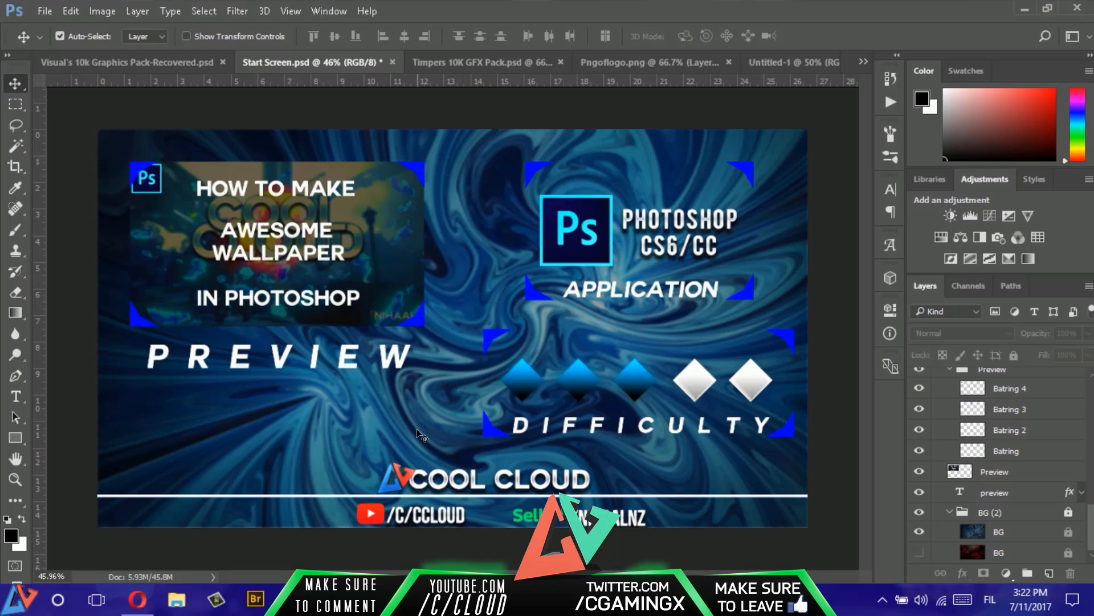
pyautogui.click(1012, 536)
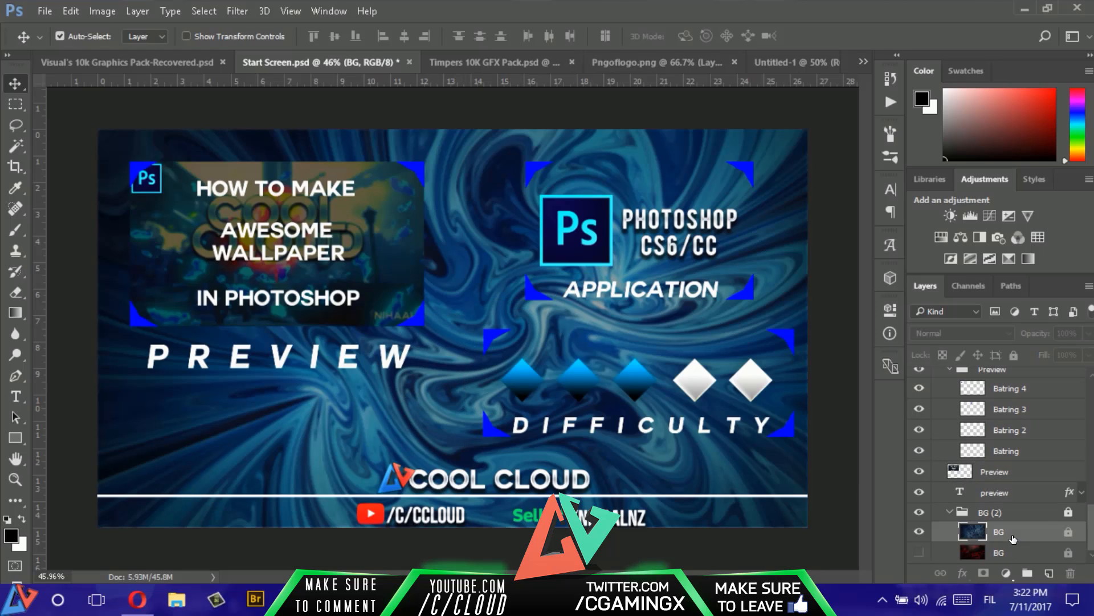
pyautogui.click(1069, 514)
pyautogui.moveTo(402, 412); pyautogui.dragTo(401, 238)
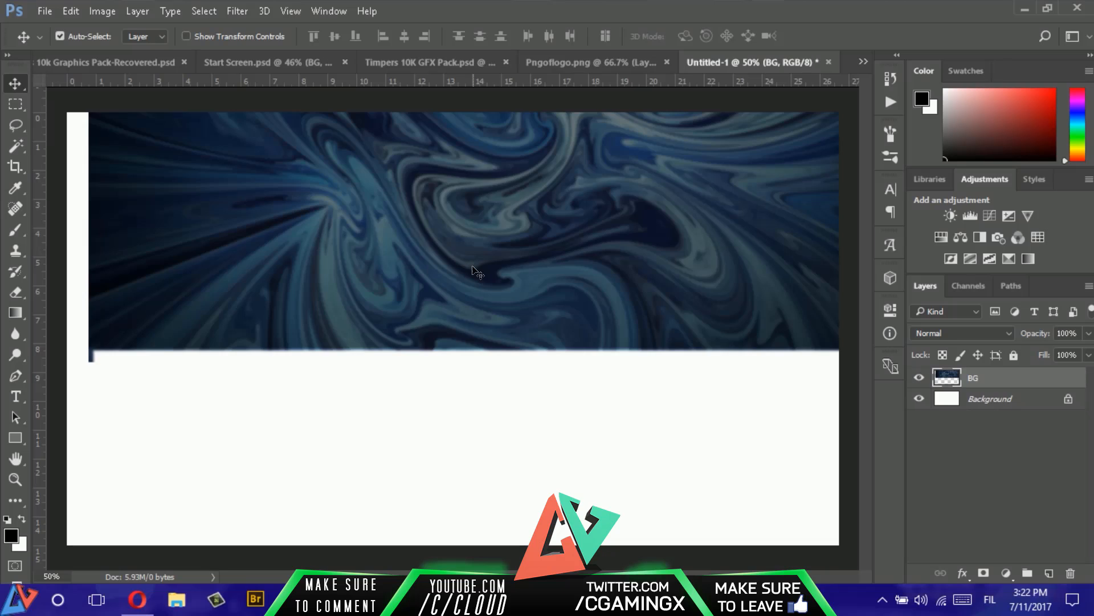
pyautogui.moveTo(484, 272); pyautogui.dragTo(483, 448)
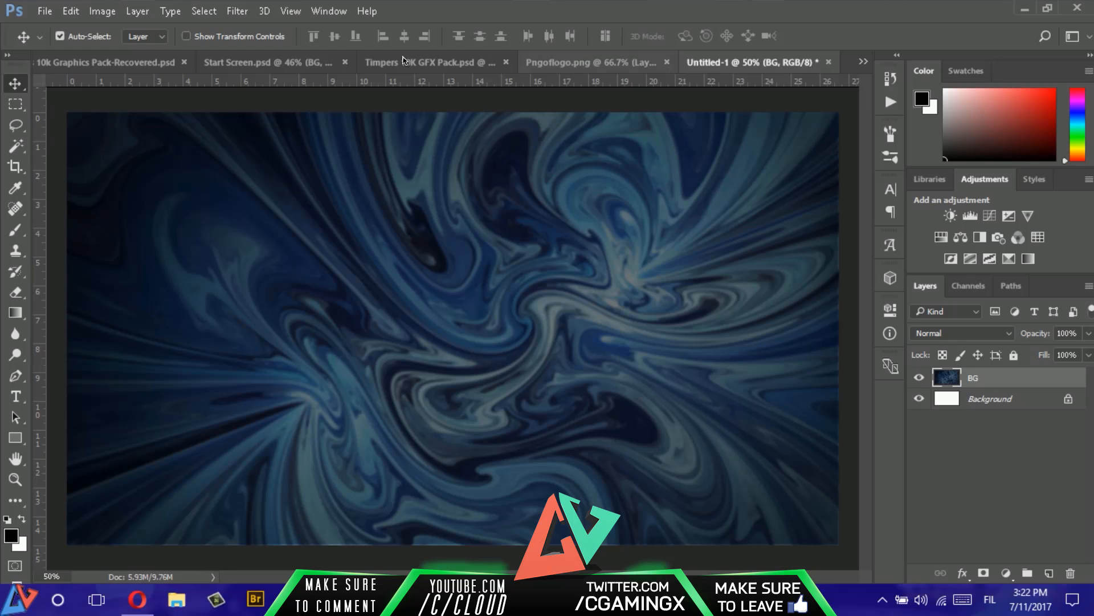
# - Lock the BG (2) group again in Start Screen.psd and return to the Untitled-1 document
pyautogui.click(275, 64)
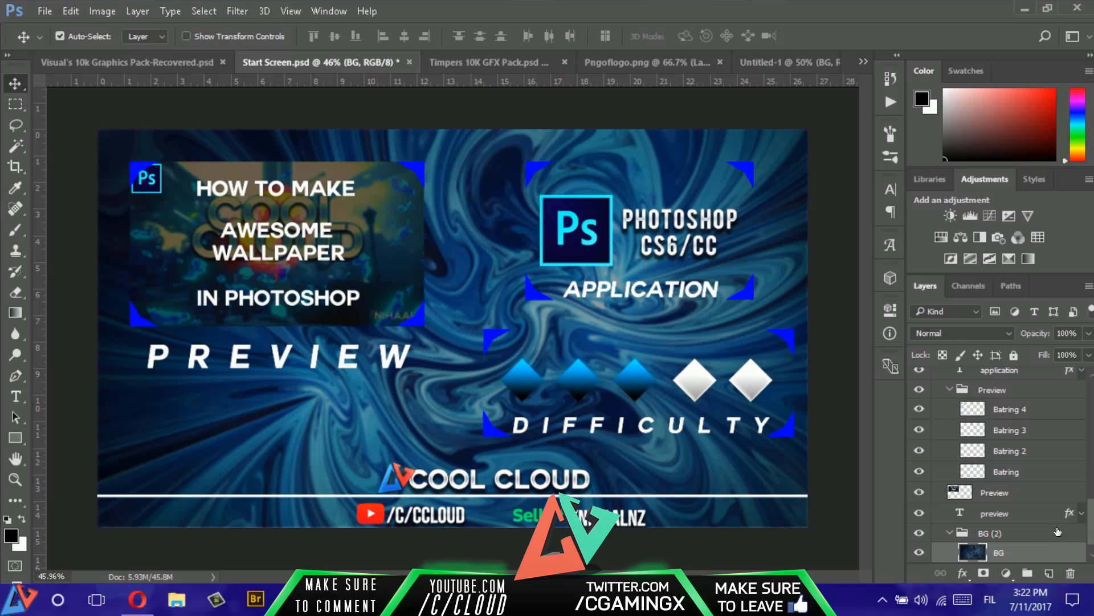
pyautogui.click(1057, 532)
pyautogui.click(1013, 356)
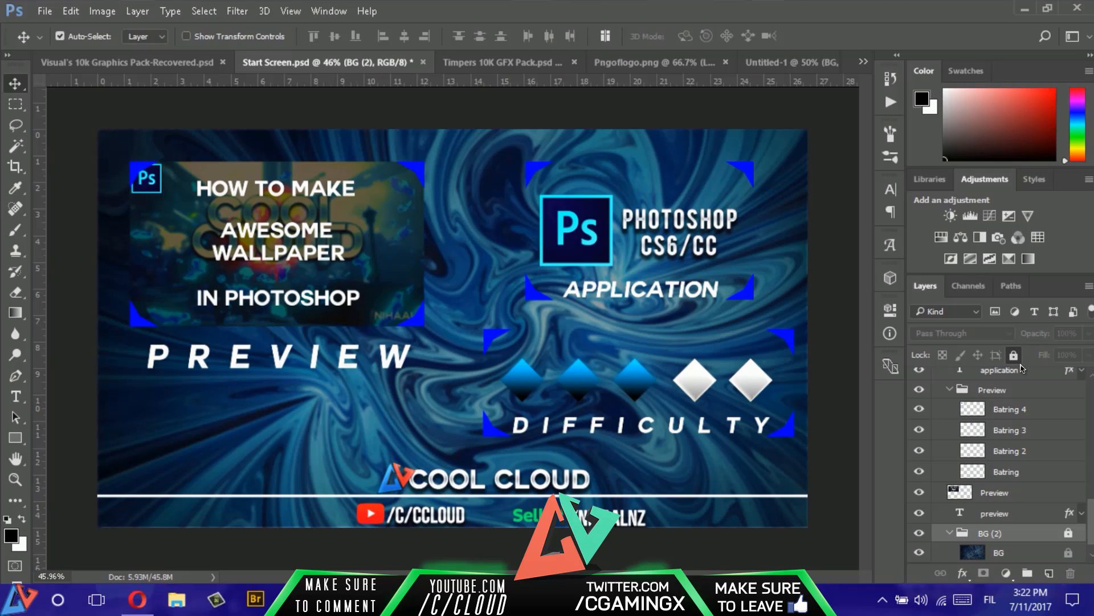
pyautogui.click(770, 63)
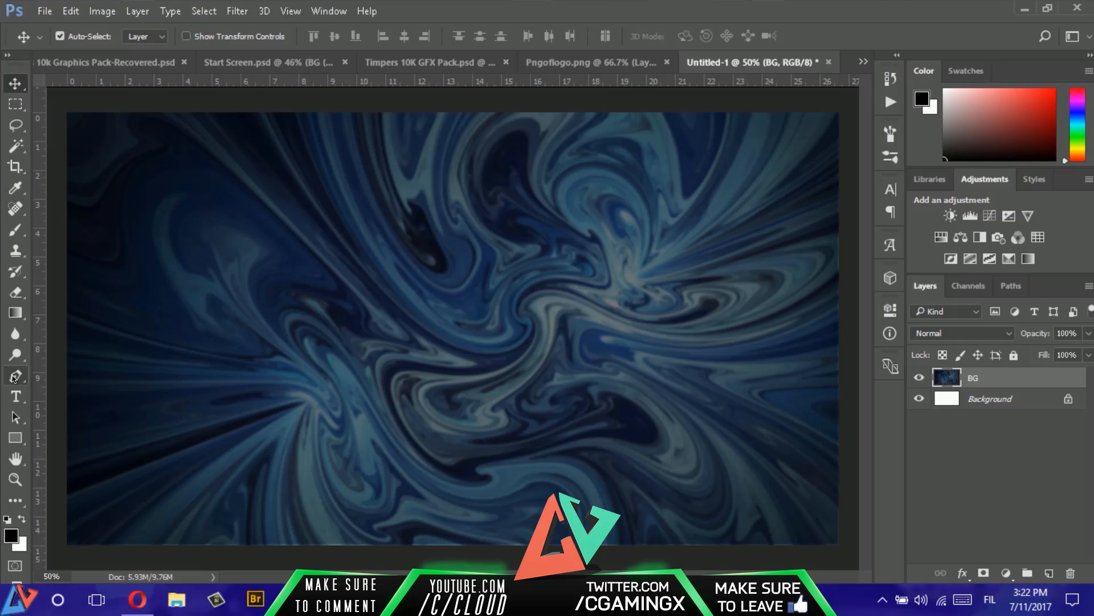
# - Draw a small L-shaped corner bracket with the Pen tool in the canvas's upper-left area and convert the path to a shape layer
pyautogui.click(16, 376)
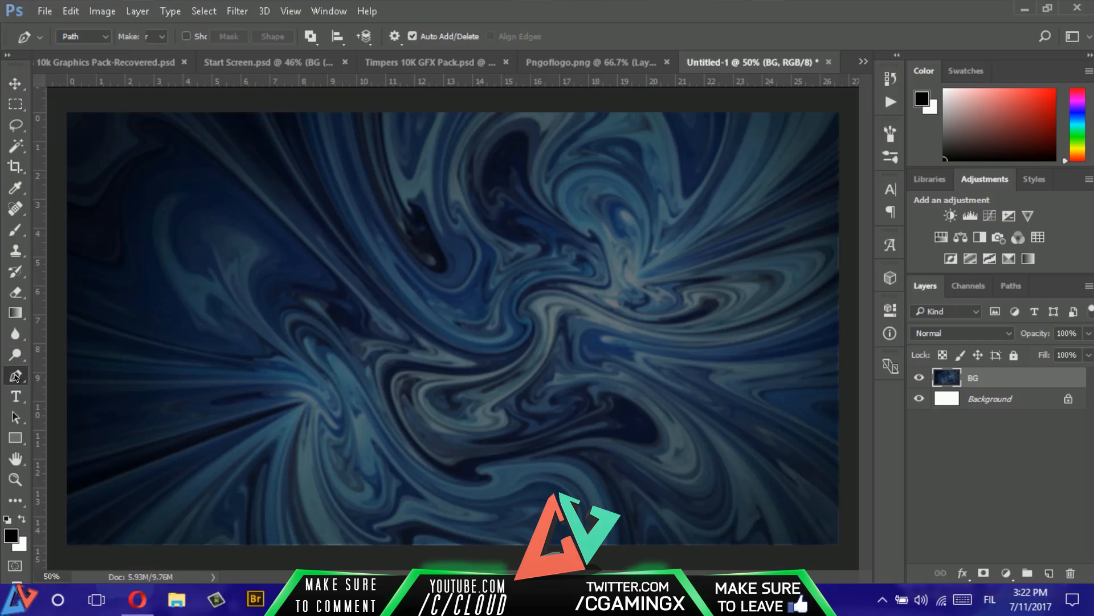
pyautogui.click(136, 181)
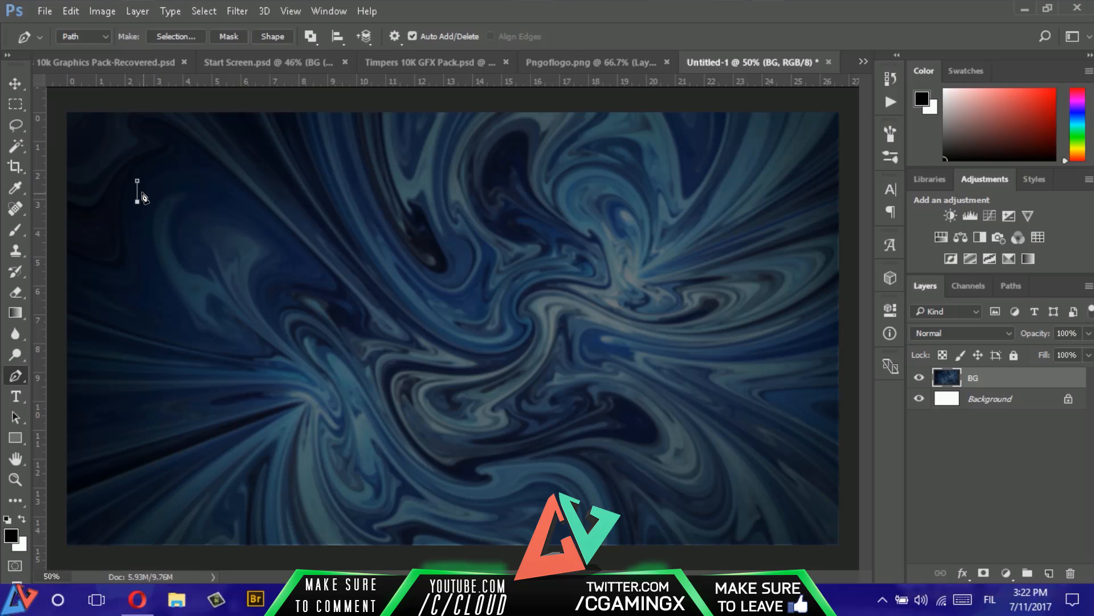
pyautogui.click(144, 192)
pyautogui.click(144, 193)
pyautogui.click(143, 193)
pyautogui.click(138, 184)
pyautogui.click(259, 38)
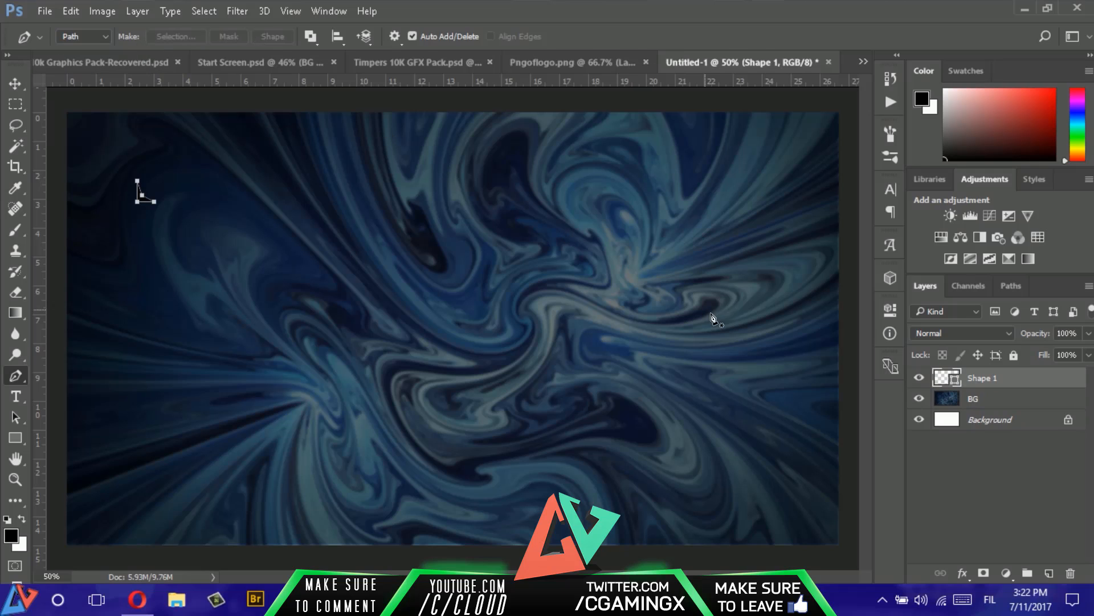
# - Rasterize the corner bracket layer and enlarge it slightly with Free Transform
pyautogui.rightClick(1040, 381)
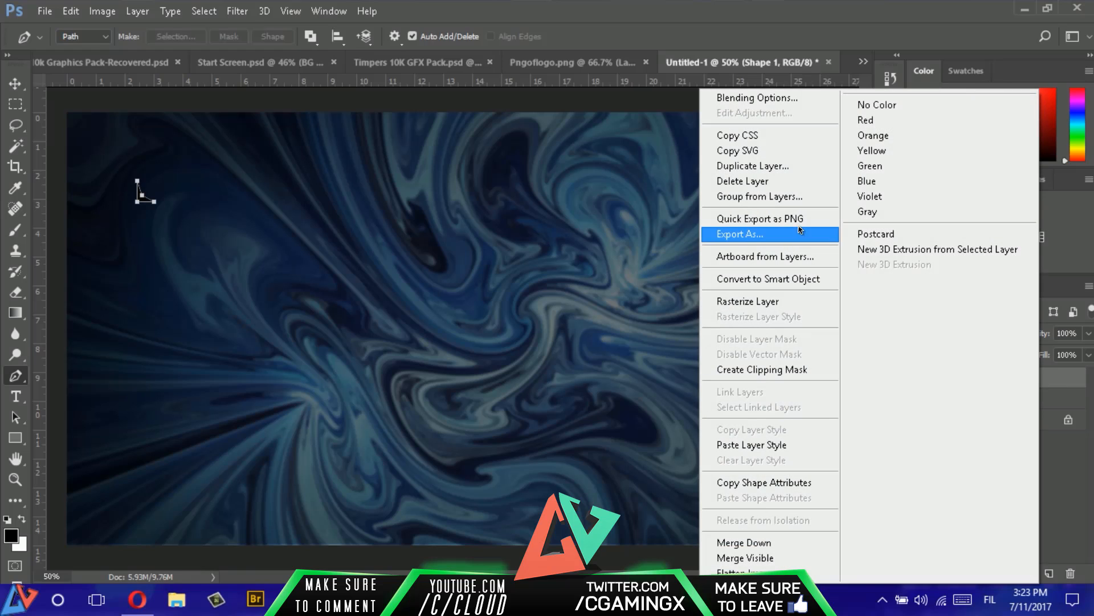
pyautogui.click(759, 302)
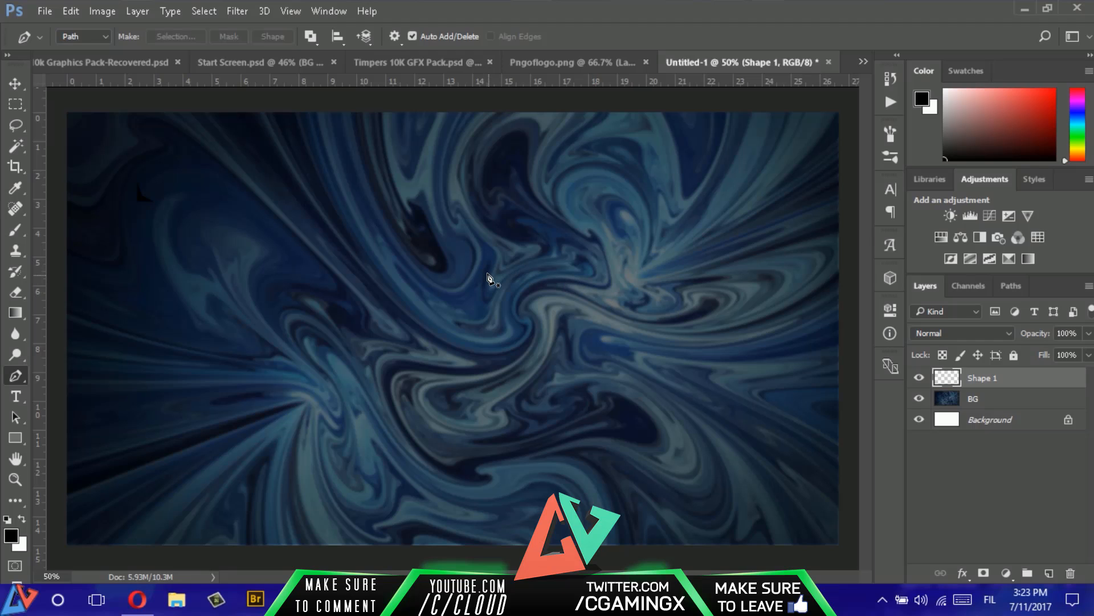
pyautogui.hotkey('ctrl', 't')
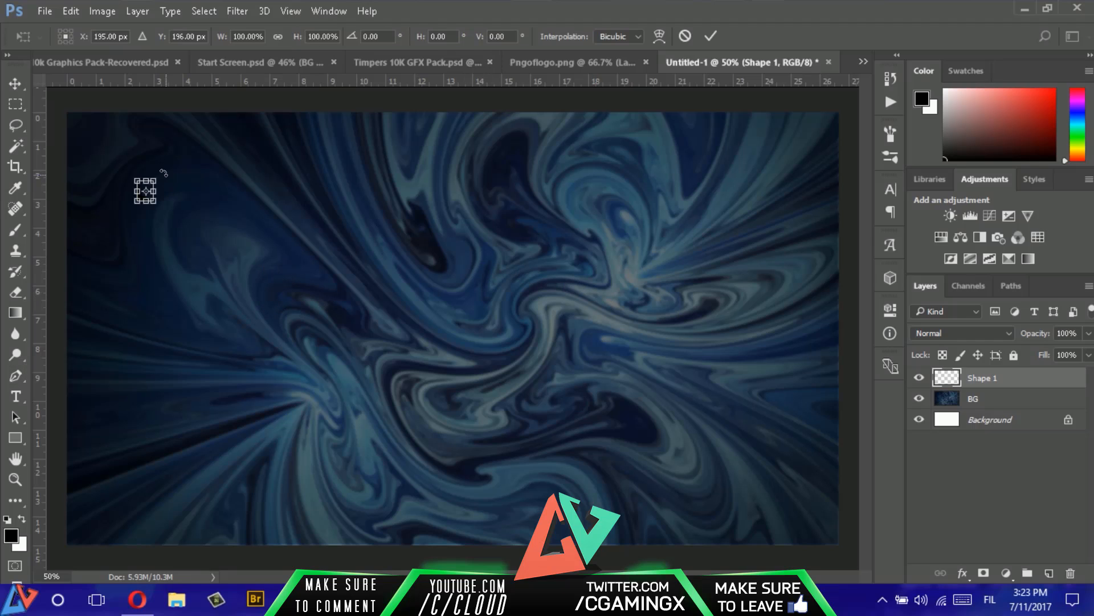
pyautogui.moveTo(155, 176); pyautogui.dragTo(158, 174)
pyautogui.press('Return')
pyautogui.press('p')
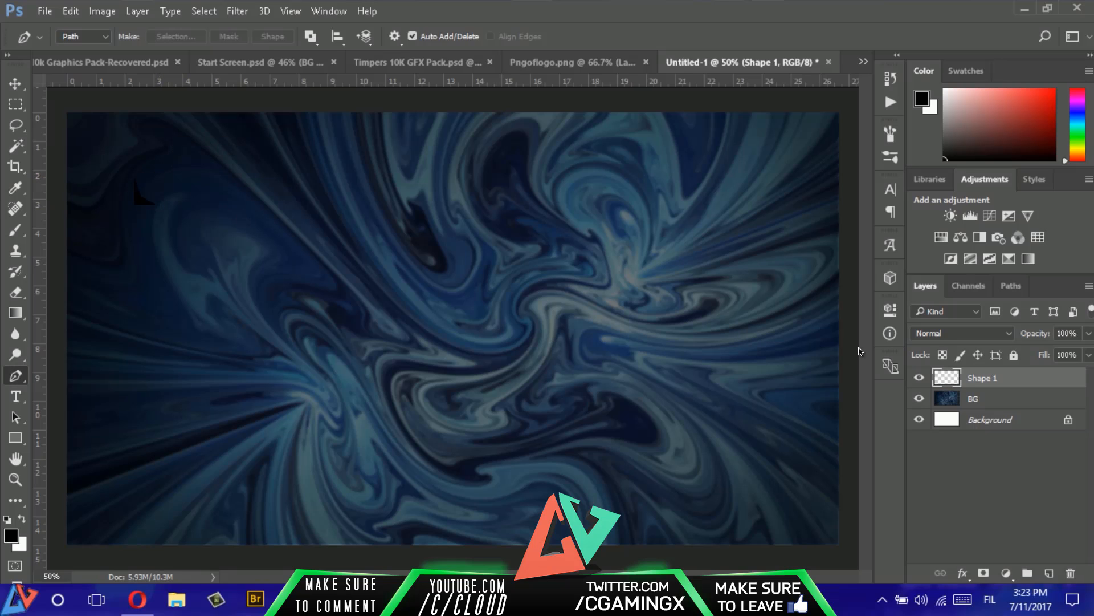
# - Add a Color Overlay in blue 2d98e3 to the corner bracket layer and collapse its effects list
pyautogui.doubleClick(1058, 381)
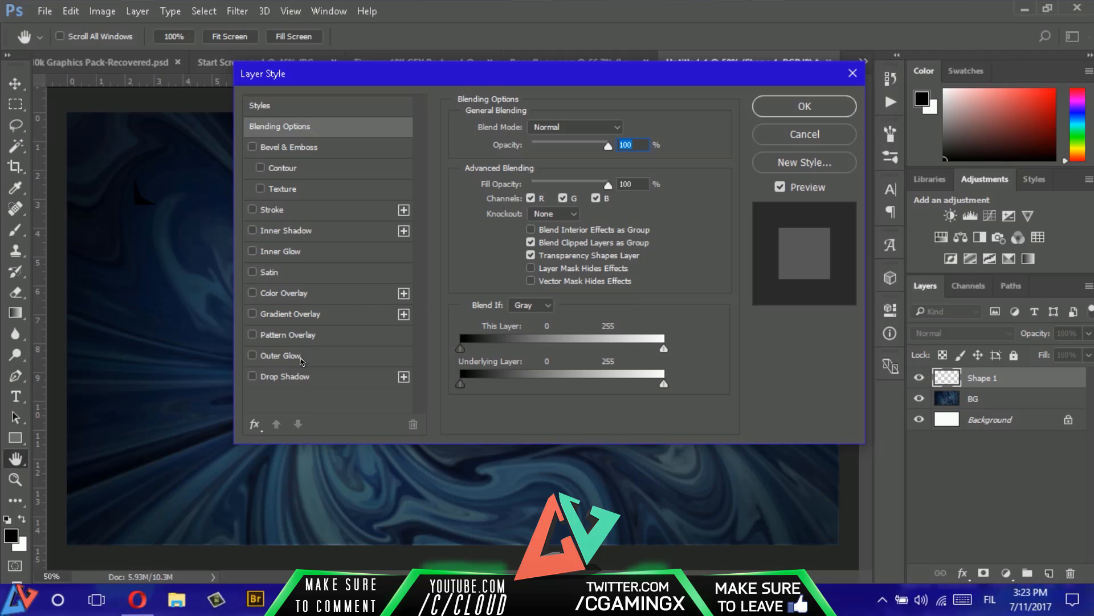
pyautogui.click(284, 293)
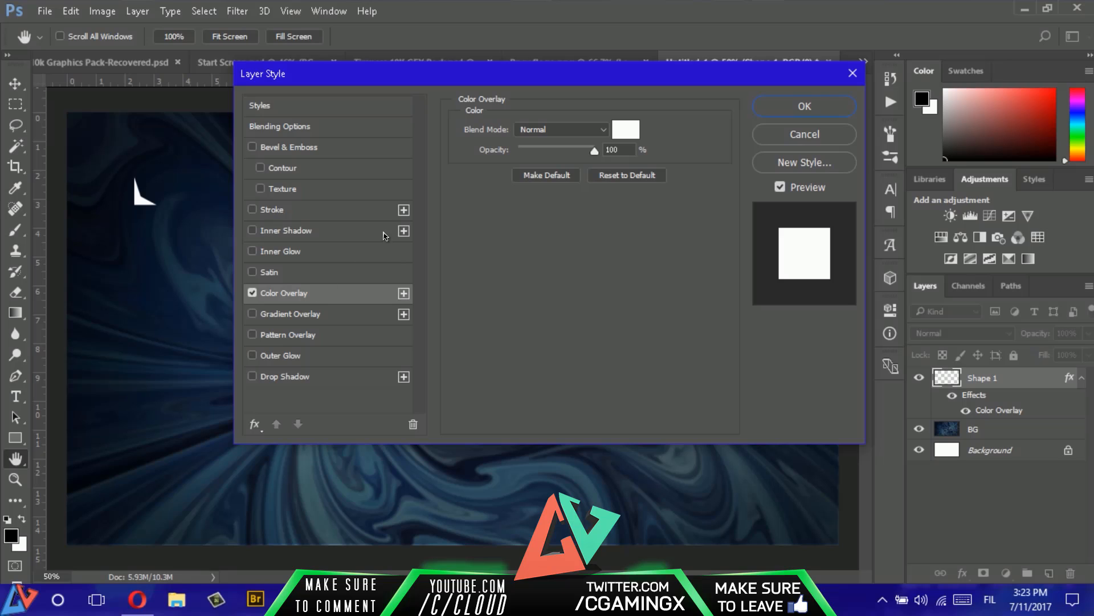
pyautogui.click(625, 129)
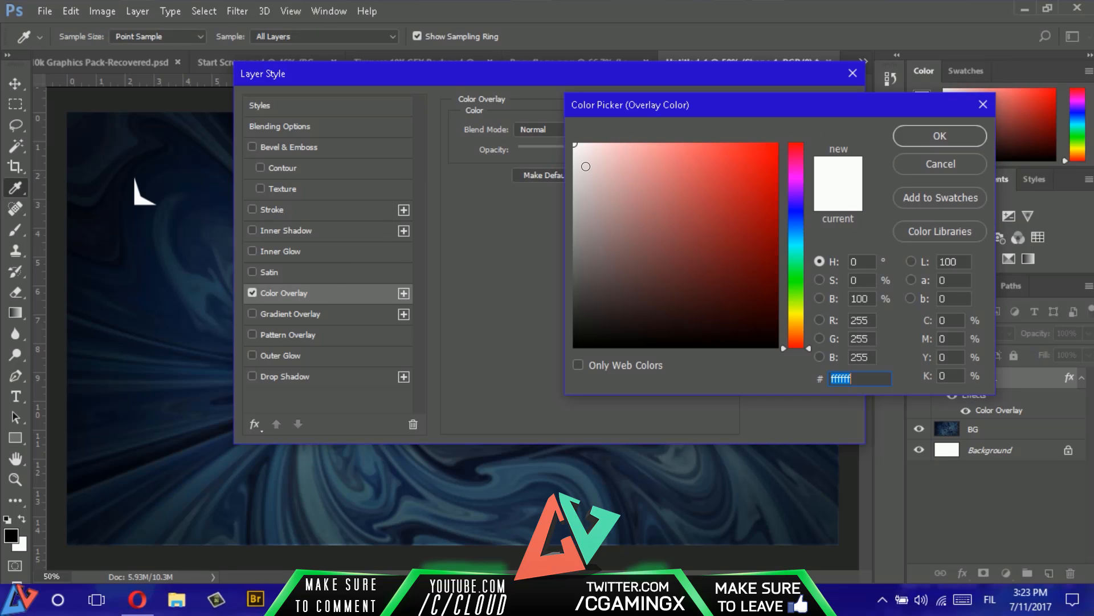
pyautogui.write('e32d2d')
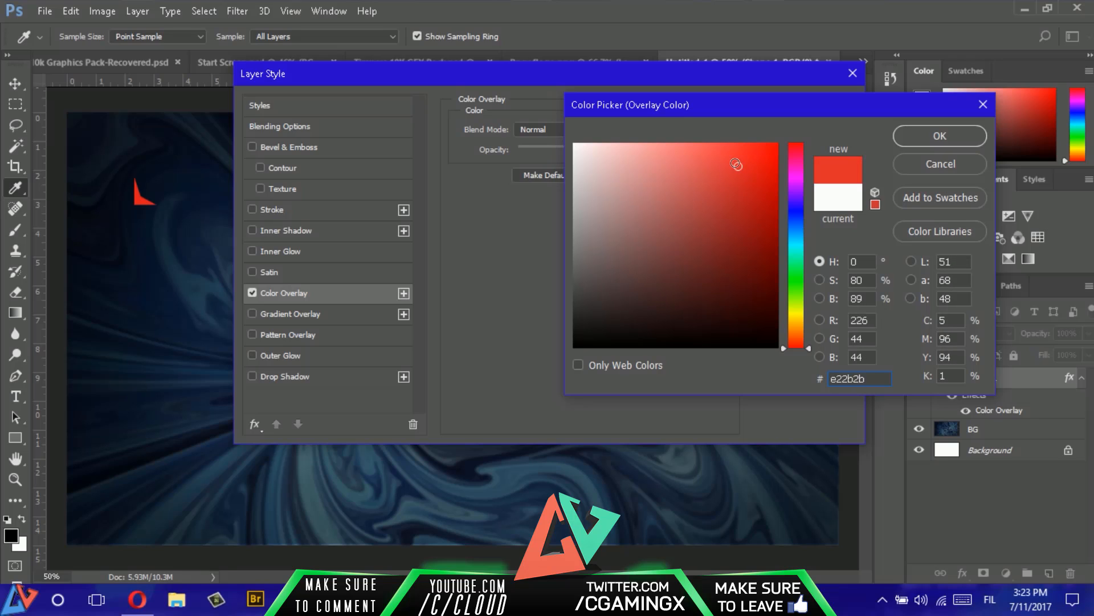
pyautogui.click(797, 232)
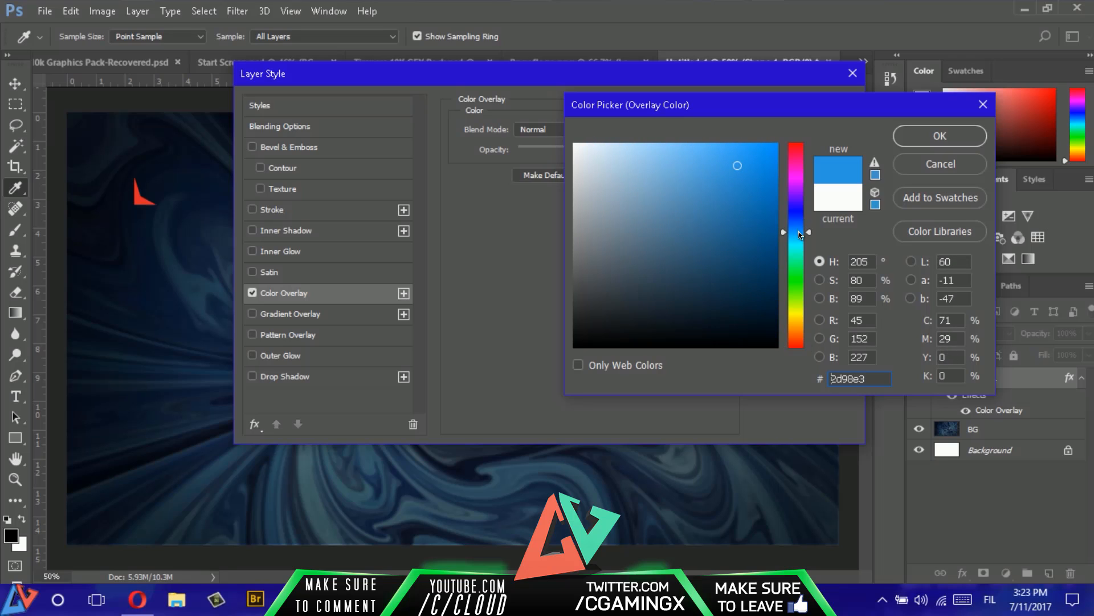
pyautogui.click(938, 137)
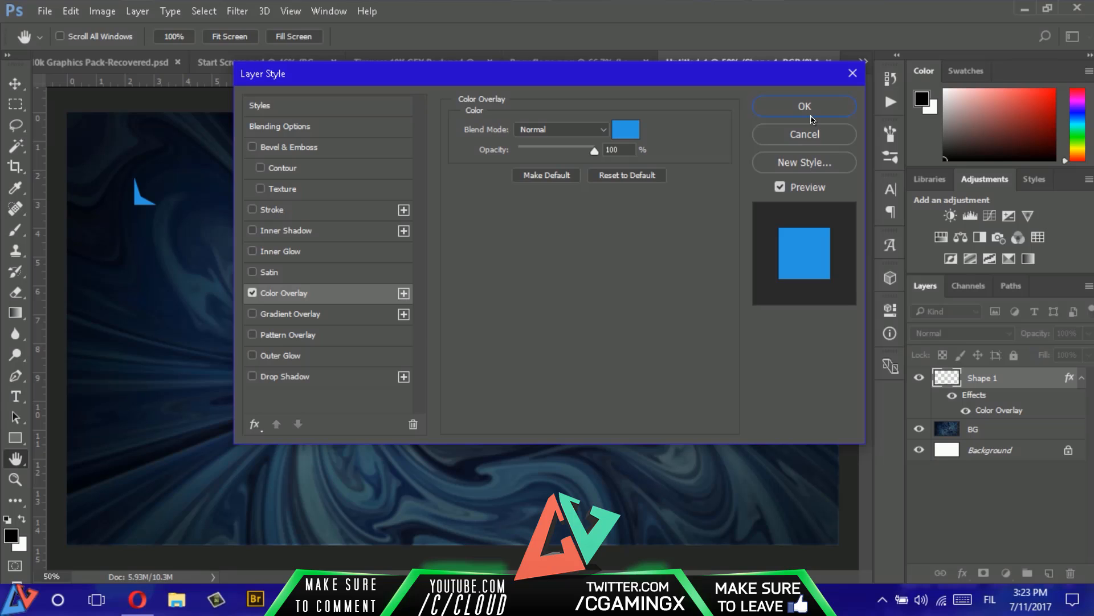
pyautogui.click(812, 119)
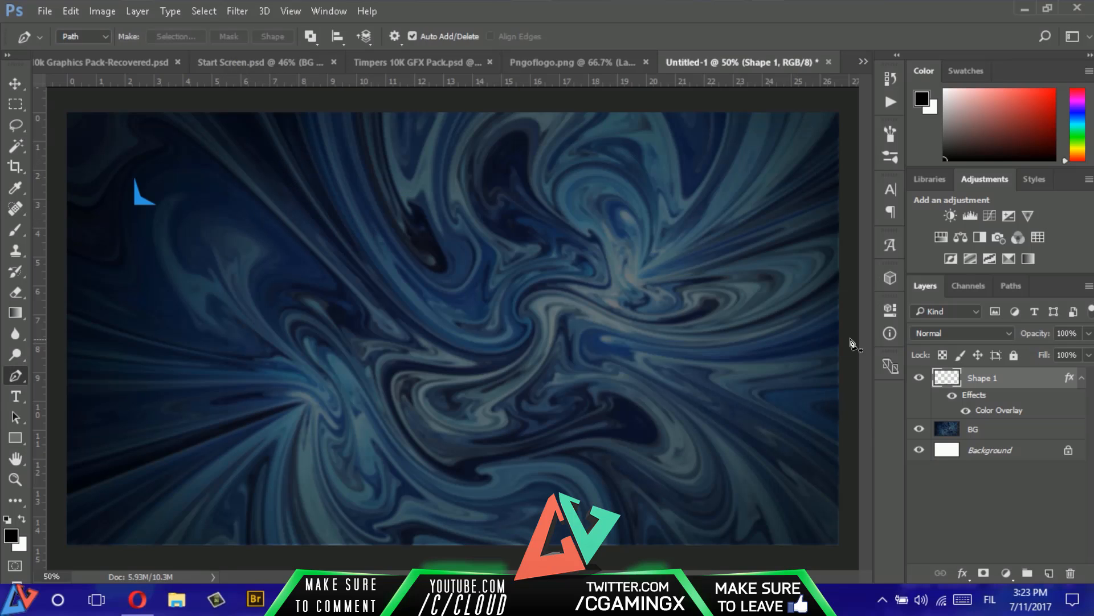
pyautogui.click(1081, 378)
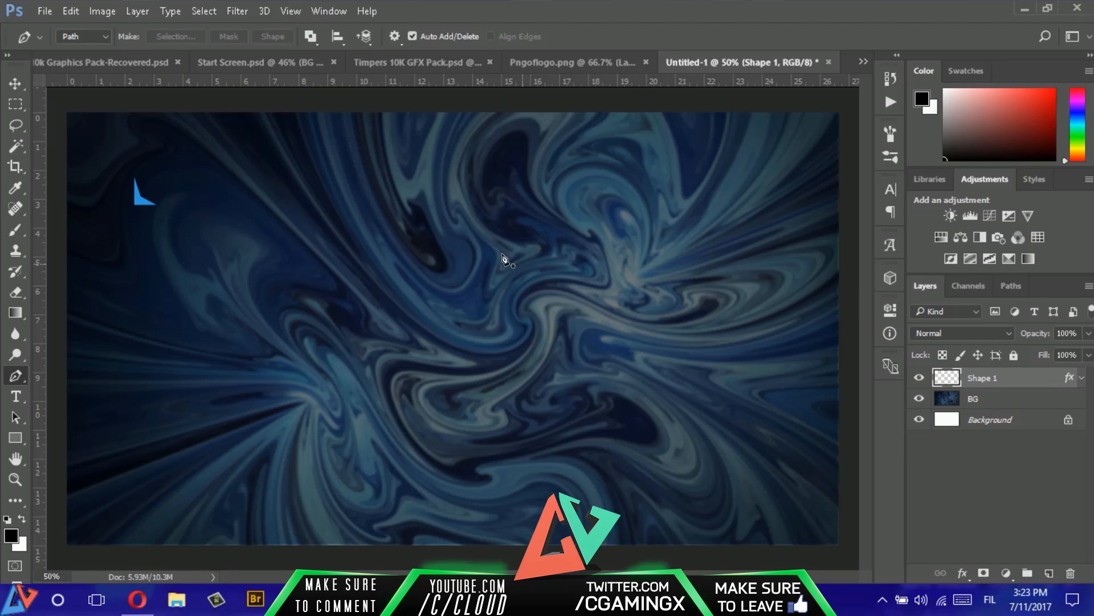
# - Duplicate the blue bracket into four corners of a rectangle, about 452 px apart horizontally and 332 px vertically
pyautogui.press('v')
pyautogui.moveTo(140, 204); pyautogui.dragTo(326, 186)
pyautogui.hotkey('ctrl', 'z')
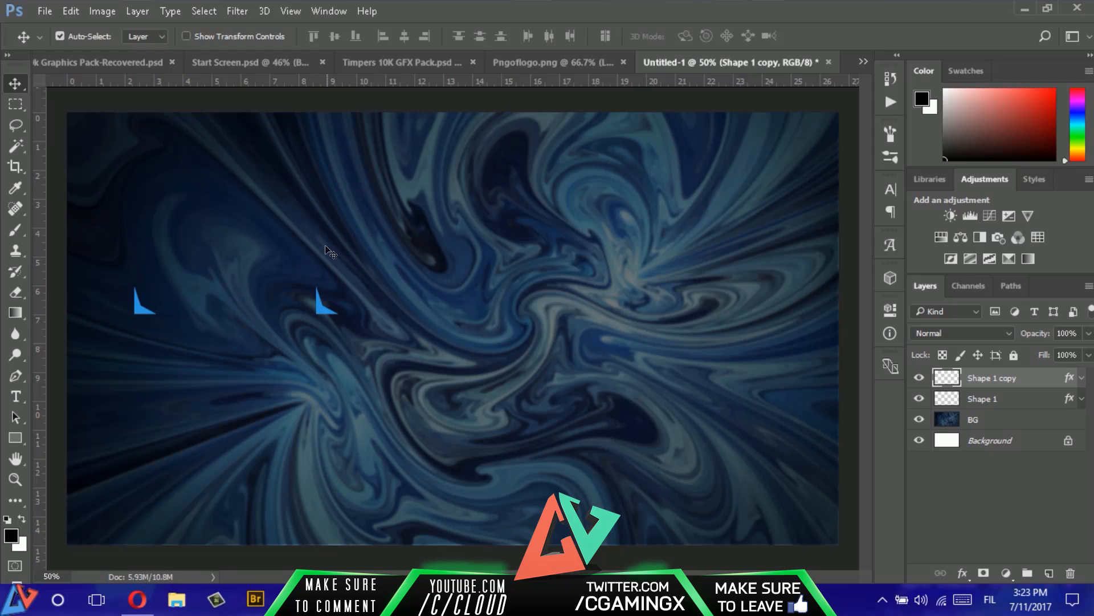
pyautogui.moveTo(321, 310); pyautogui.dragTo(148, 182)
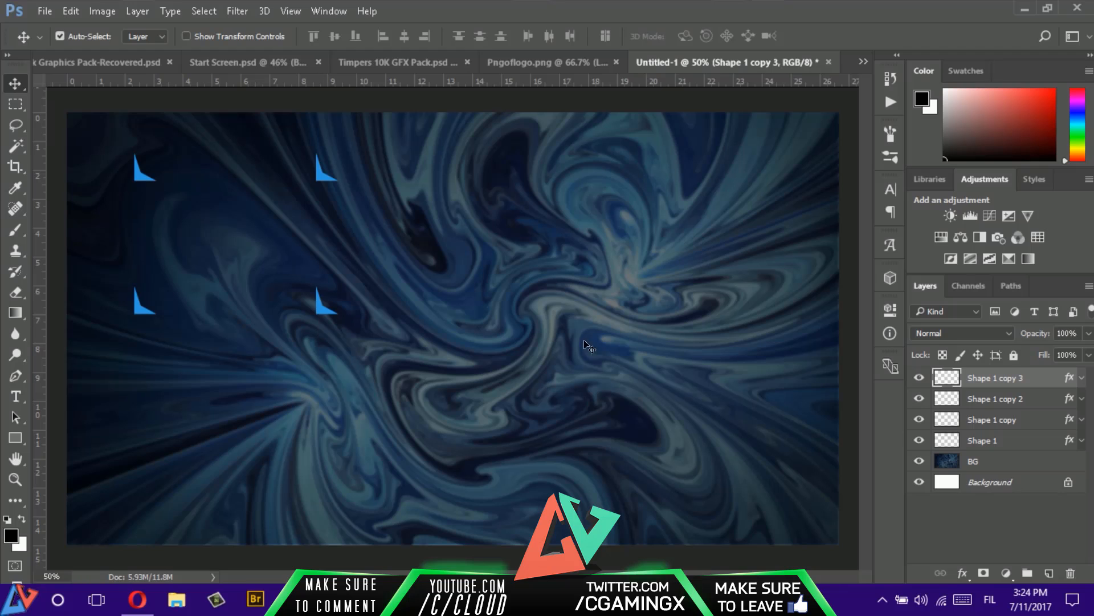
# - Flip the lower-right bracket copy horizontally
pyautogui.click(1009, 420)
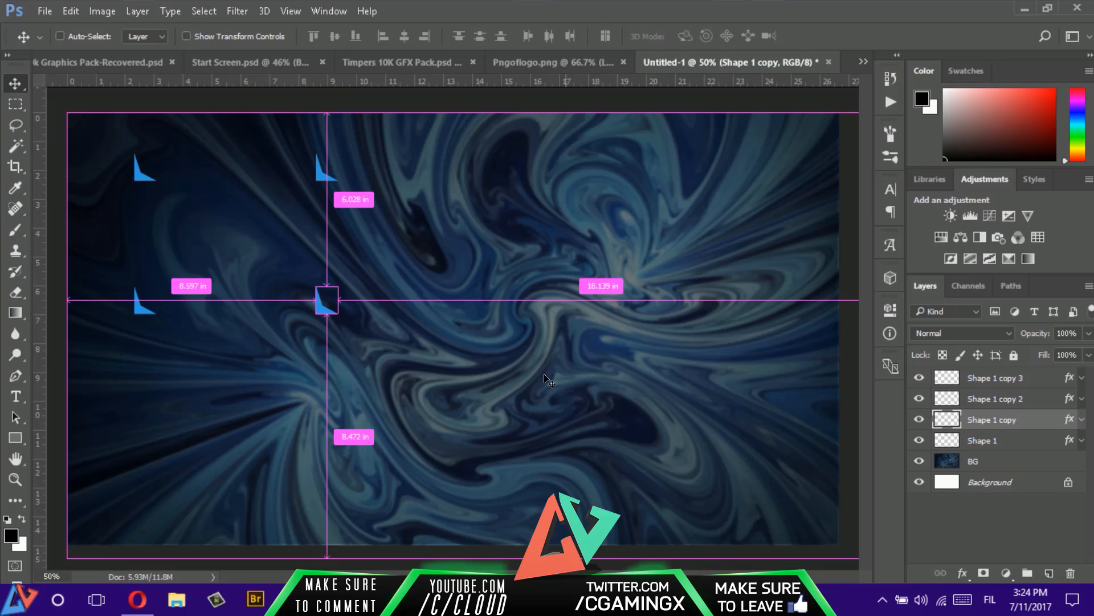
pyautogui.hotkey('ctrl', 't')
pyautogui.rightClick(329, 306)
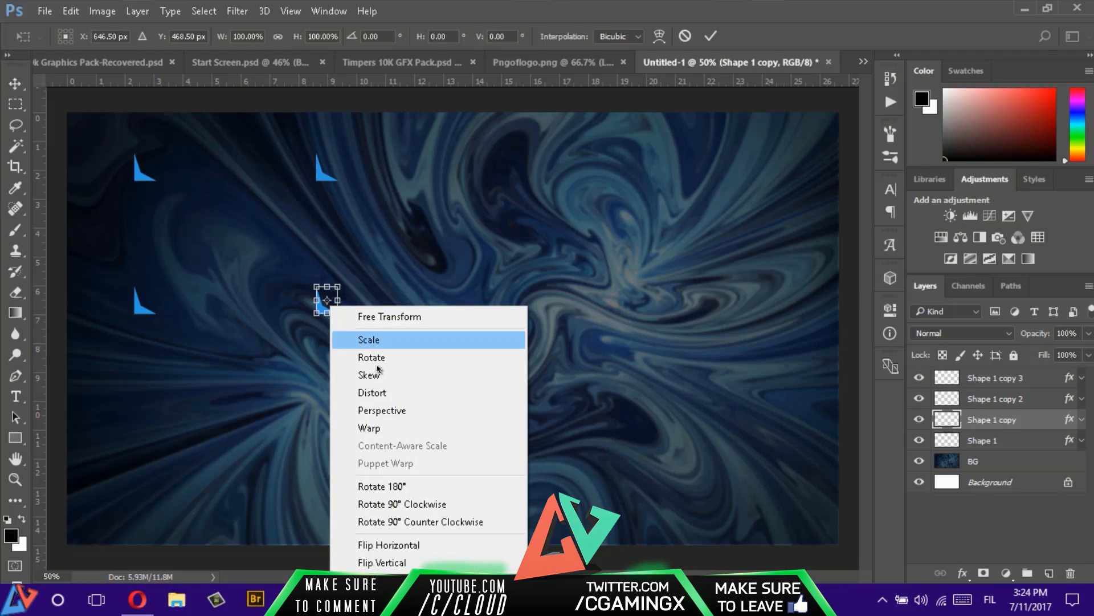
pyautogui.click(379, 542)
pyautogui.press('Return')
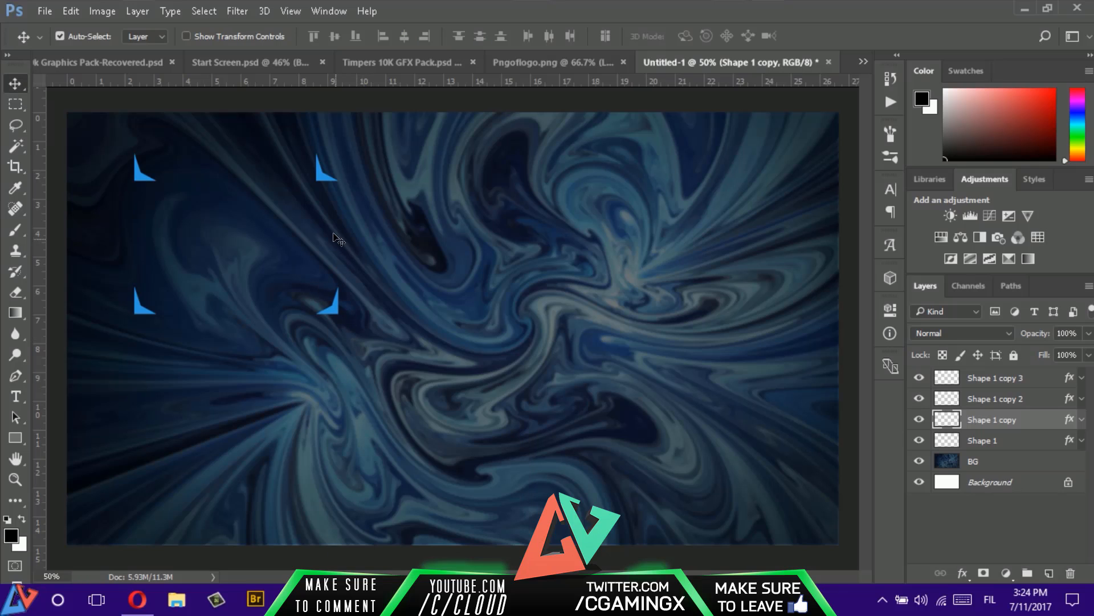
# - Flip the upper-right bracket copy both horizontally and vertically
pyautogui.click(971, 392)
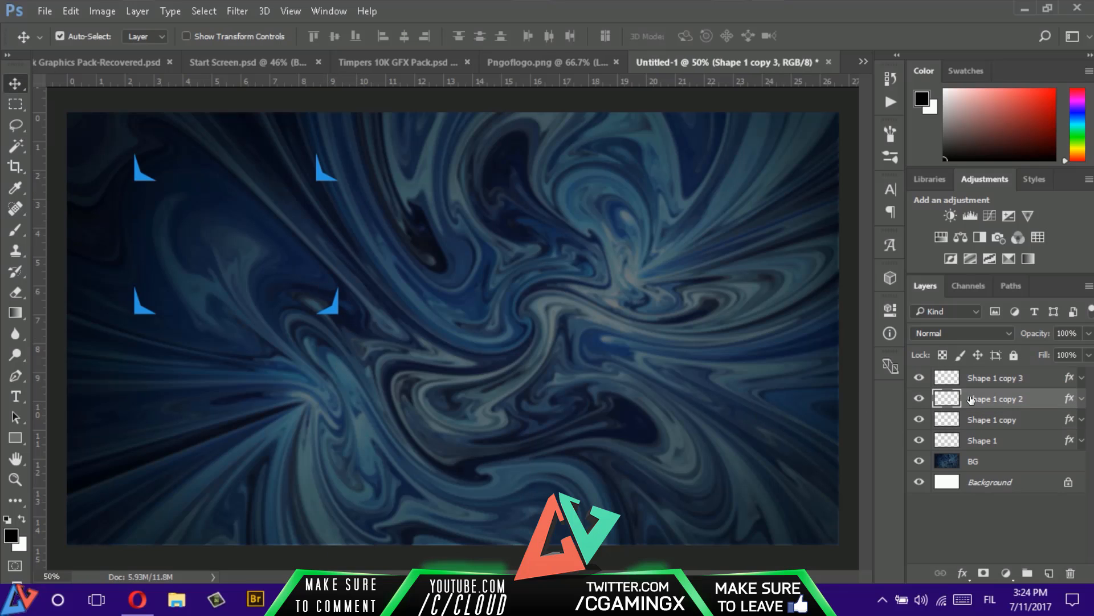
pyautogui.hotkey('ctrl', 't')
pyautogui.rightClick(325, 175)
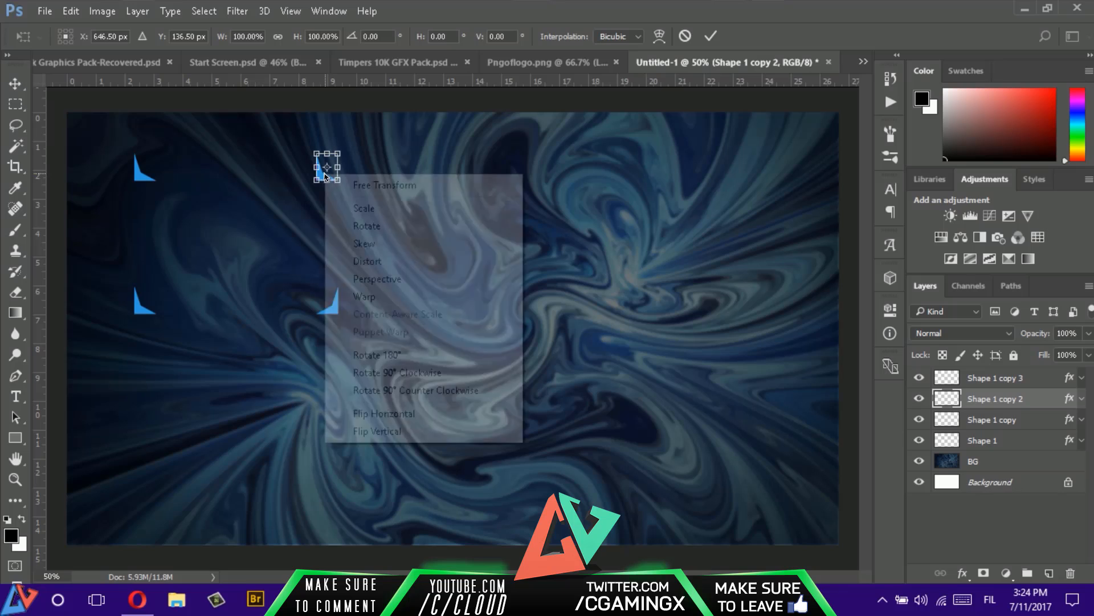
pyautogui.click(422, 414)
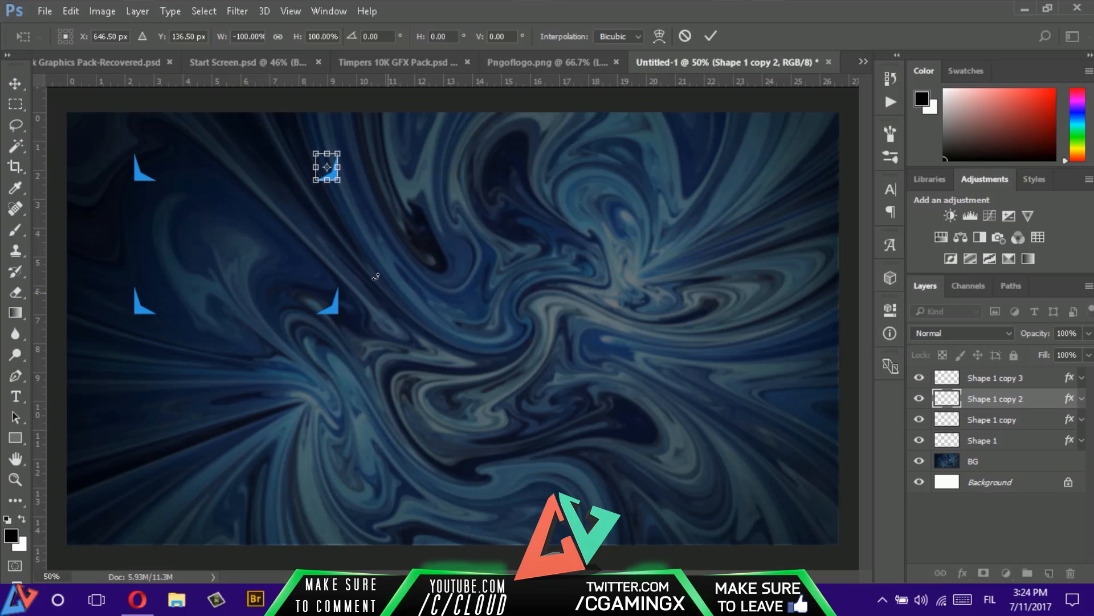
pyautogui.rightClick(329, 171)
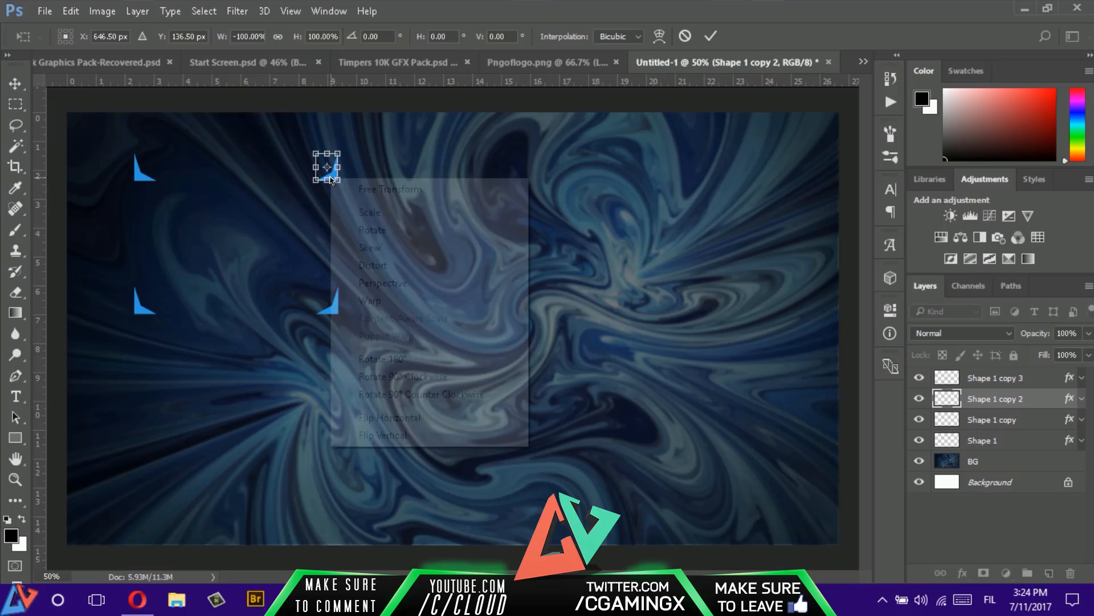
pyautogui.click(394, 431)
pyautogui.press('Return')
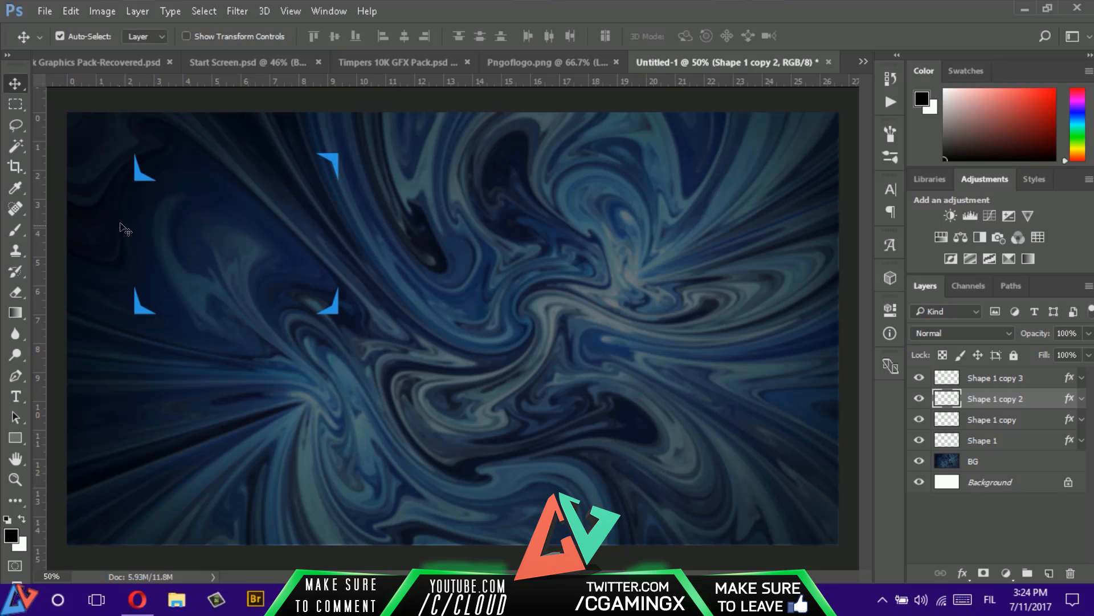
# - Flip the upper-left bracket copy vertically with Free Transform
pyautogui.click(985, 379)
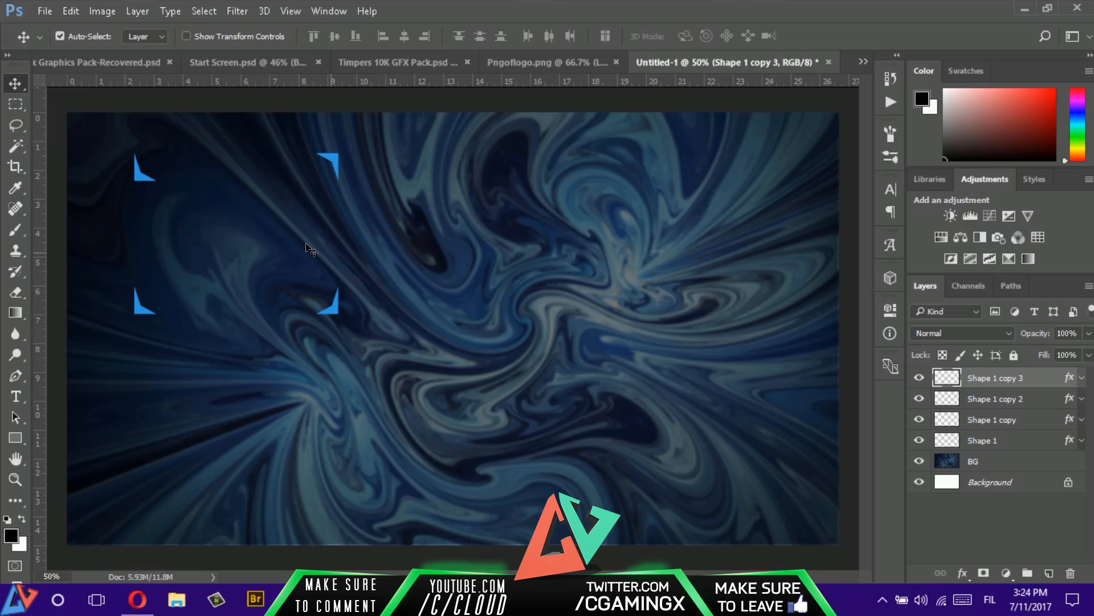
pyautogui.hotkey('ctrl', 't')
pyautogui.rightClick(147, 166)
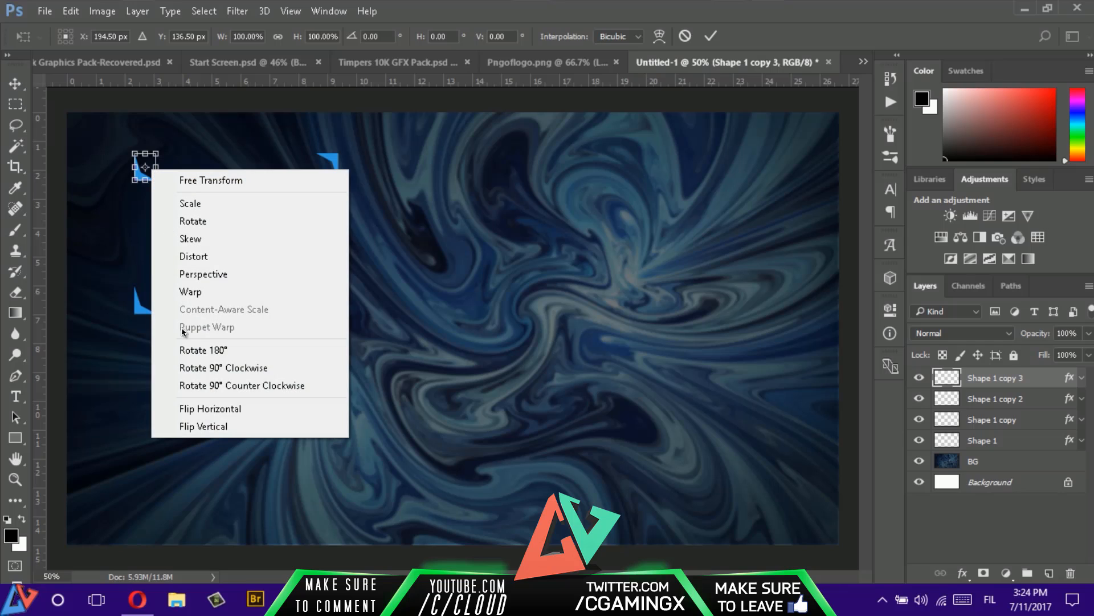
pyautogui.click(199, 407)
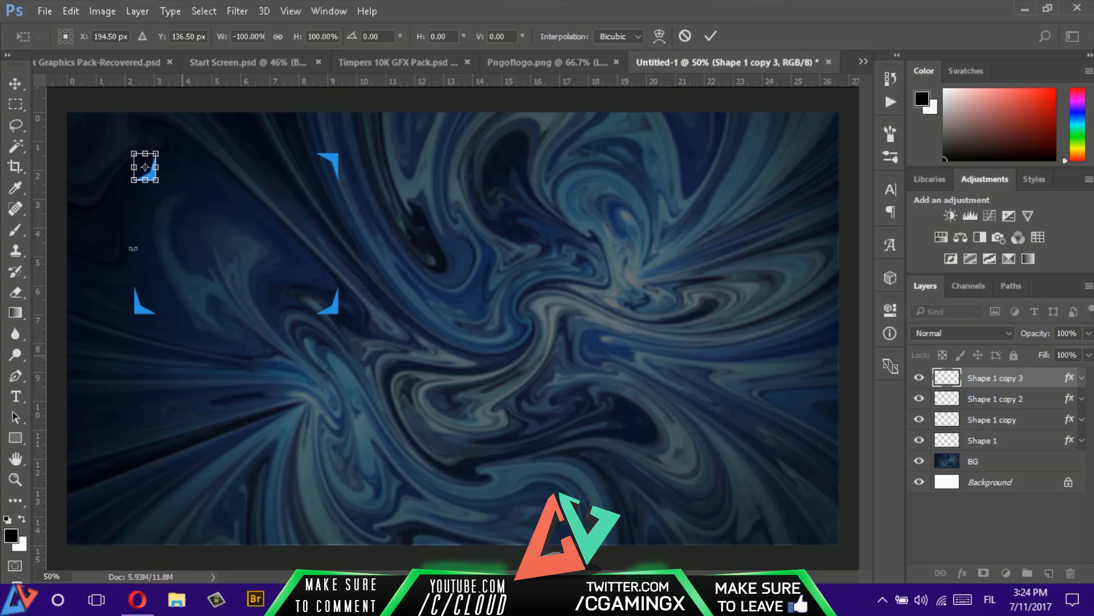
pyautogui.rightClick(137, 169)
pyautogui.click(205, 427)
pyautogui.rightClick(137, 169)
pyautogui.click(203, 409)
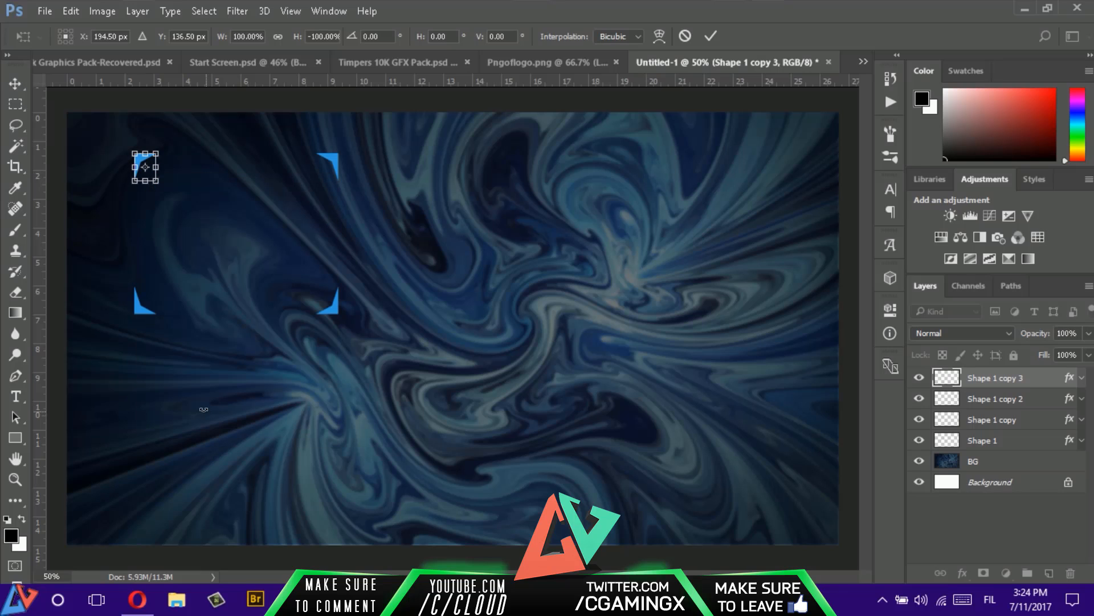
pyautogui.press('Return')
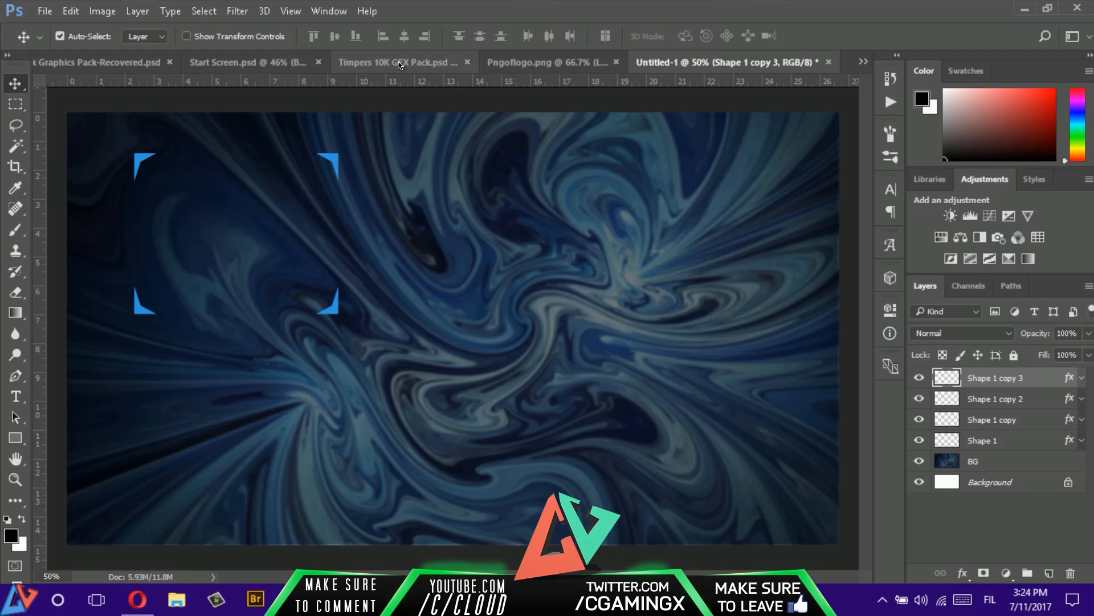
# - Copy the Preview image from Start Screen.psd into Untitled-1, aligned to the upper-left bracket and stacked beneath the bracket layers
pyautogui.click(273, 62)
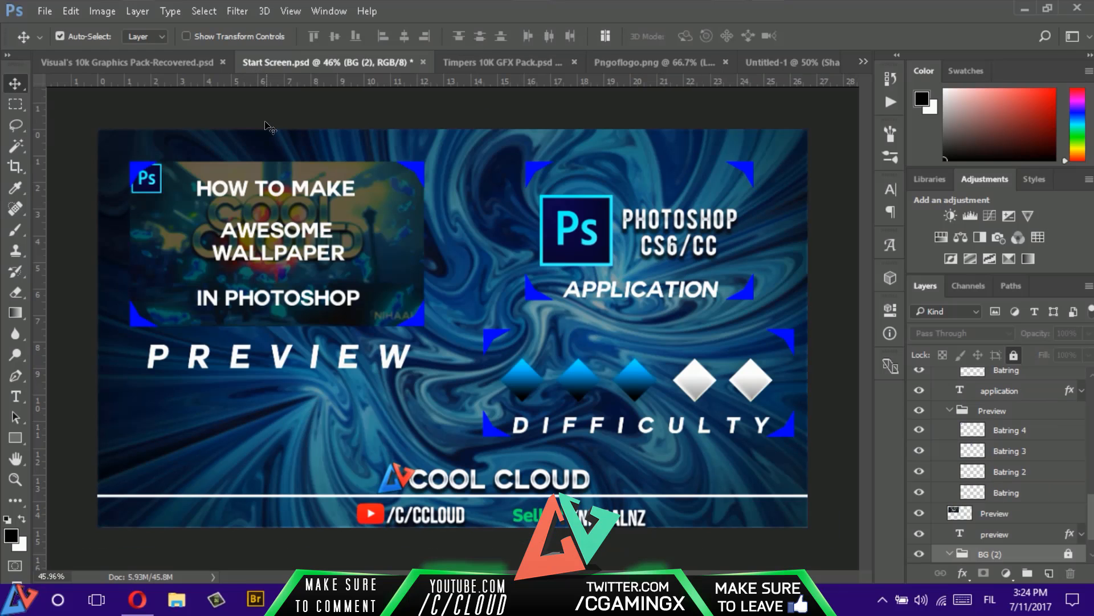
pyautogui.scroll(-1, 962, 467)
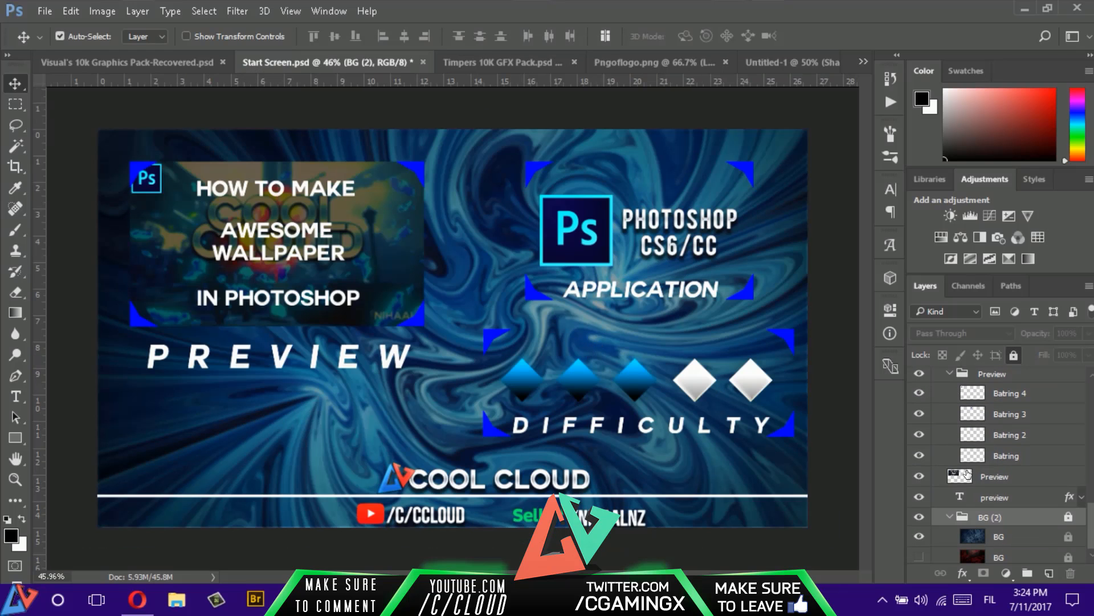
pyautogui.click(1006, 472)
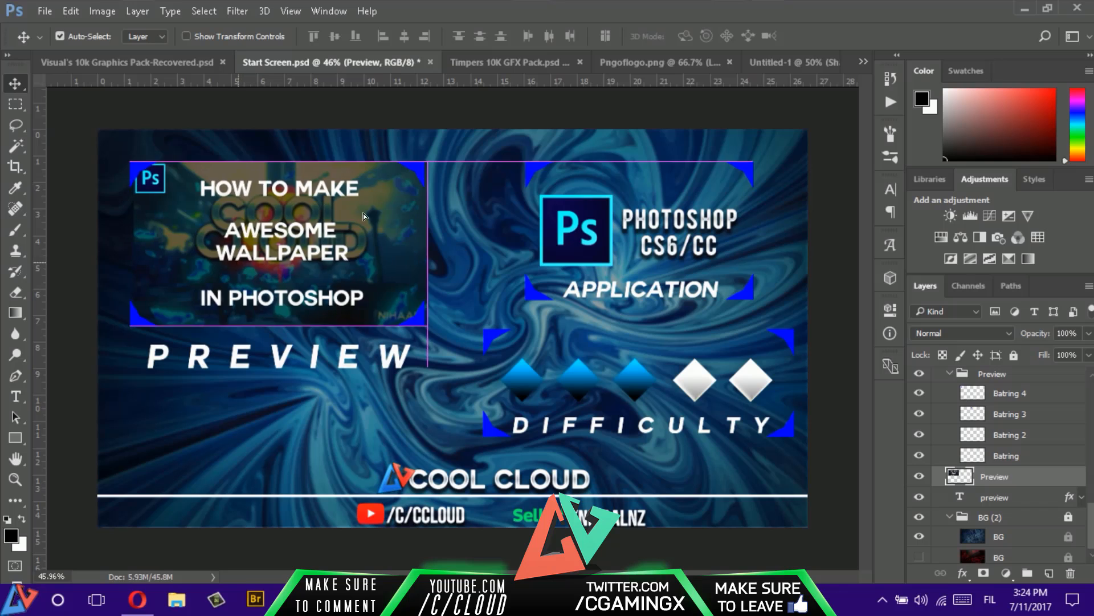
pyautogui.moveTo(249, 264); pyautogui.dragTo(224, 327)
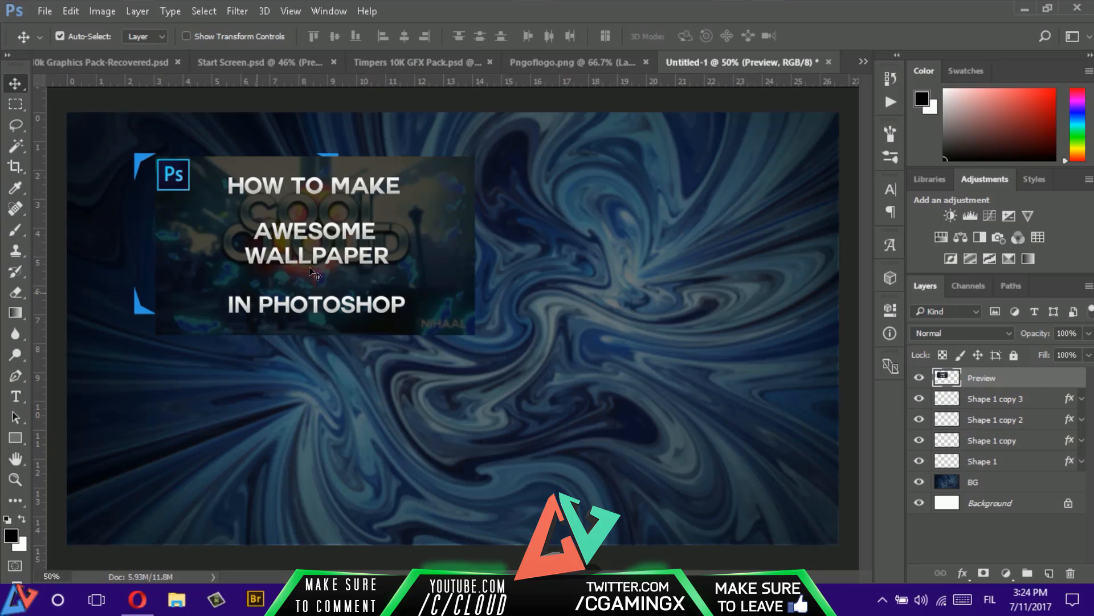
pyautogui.moveTo(306, 262); pyautogui.dragTo(285, 258)
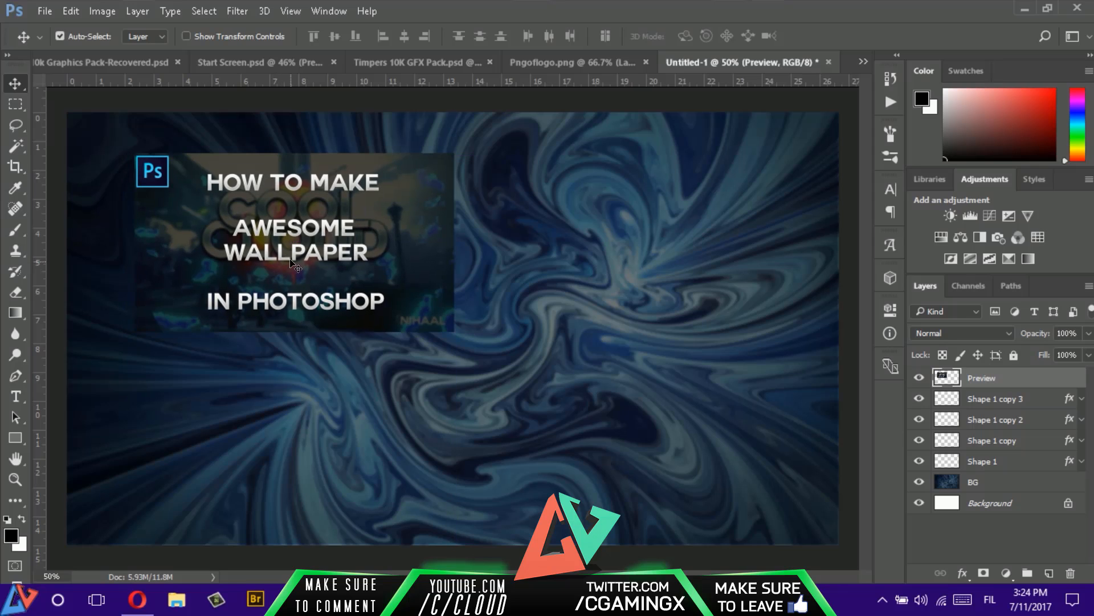
pyautogui.moveTo(1014, 378); pyautogui.dragTo(997, 472)
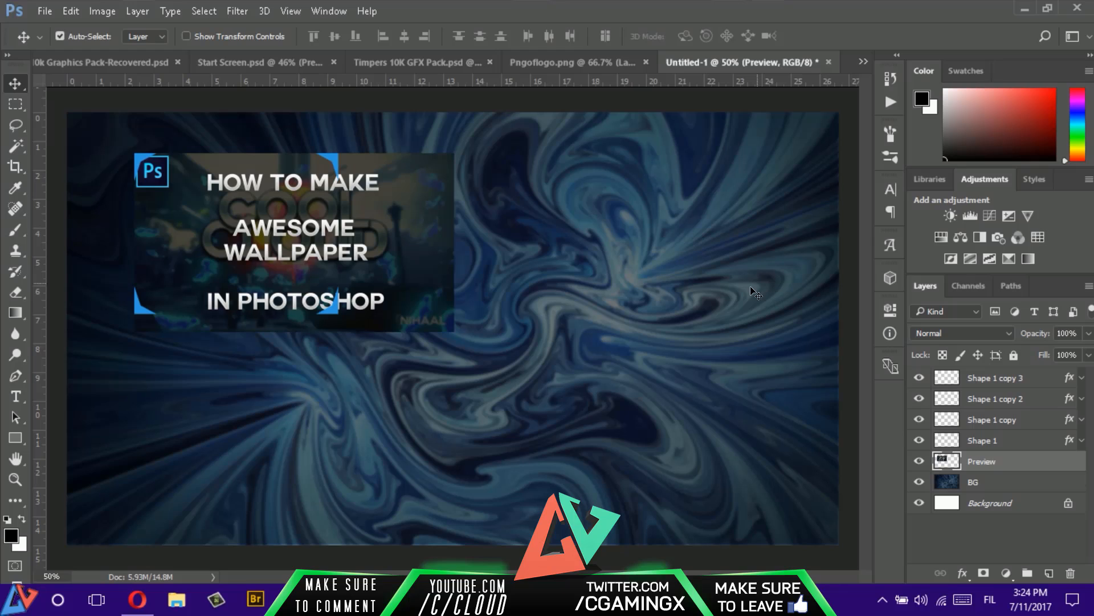
# - Move the upper-right and lower-right brackets together to the preview image's right edge, fitting the lower one into its corner
pyautogui.click(1026, 399)
pyautogui.keyDown('ctrl'); pyautogui.click(1024, 378); pyautogui.keyUp('ctrl')
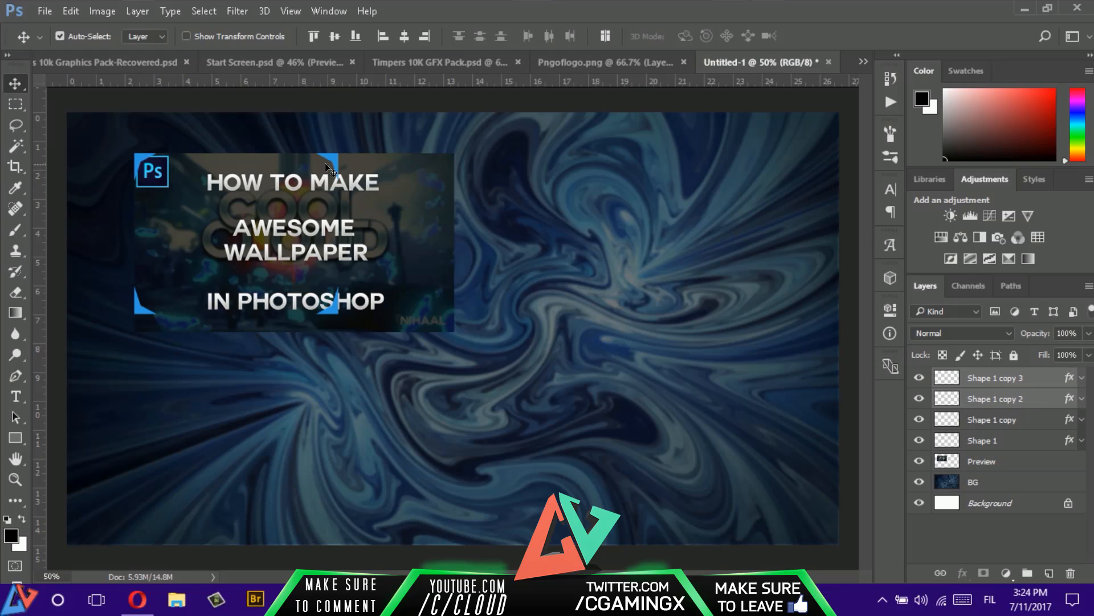
pyautogui.moveTo(347, 164); pyautogui.dragTo(422, 181)
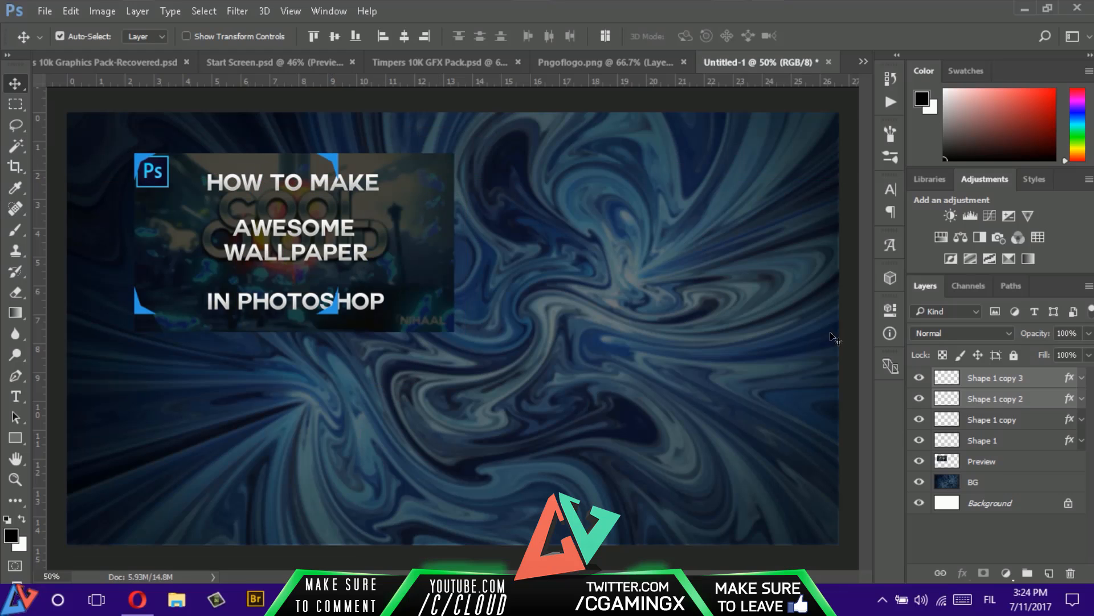
pyautogui.keyDown('ctrl'); pyautogui.click(1010, 390); pyautogui.keyUp('ctrl')
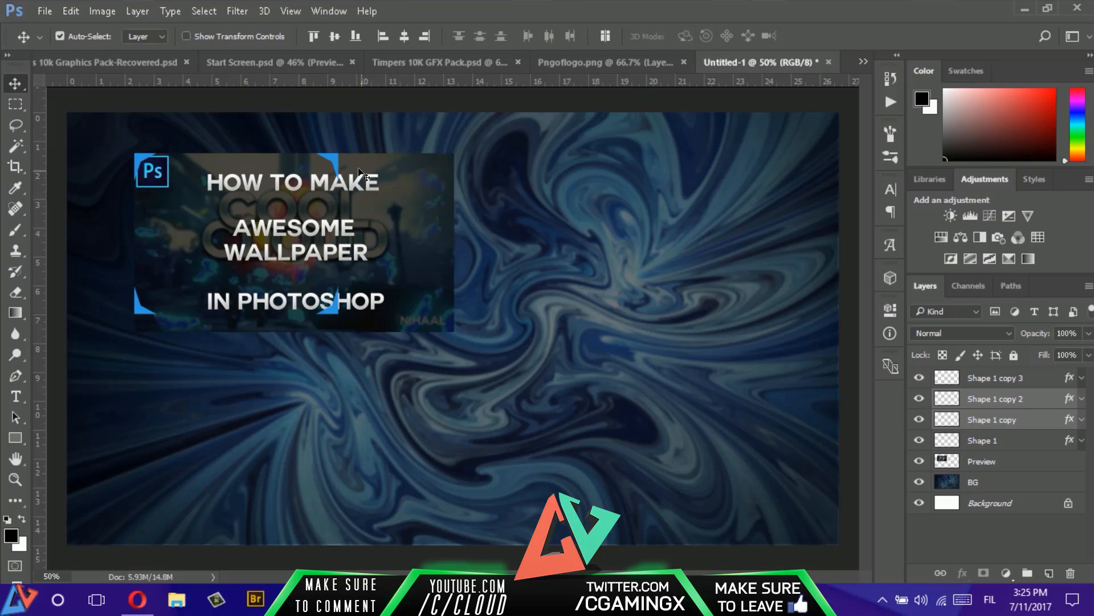
pyautogui.moveTo(335, 168); pyautogui.dragTo(452, 183)
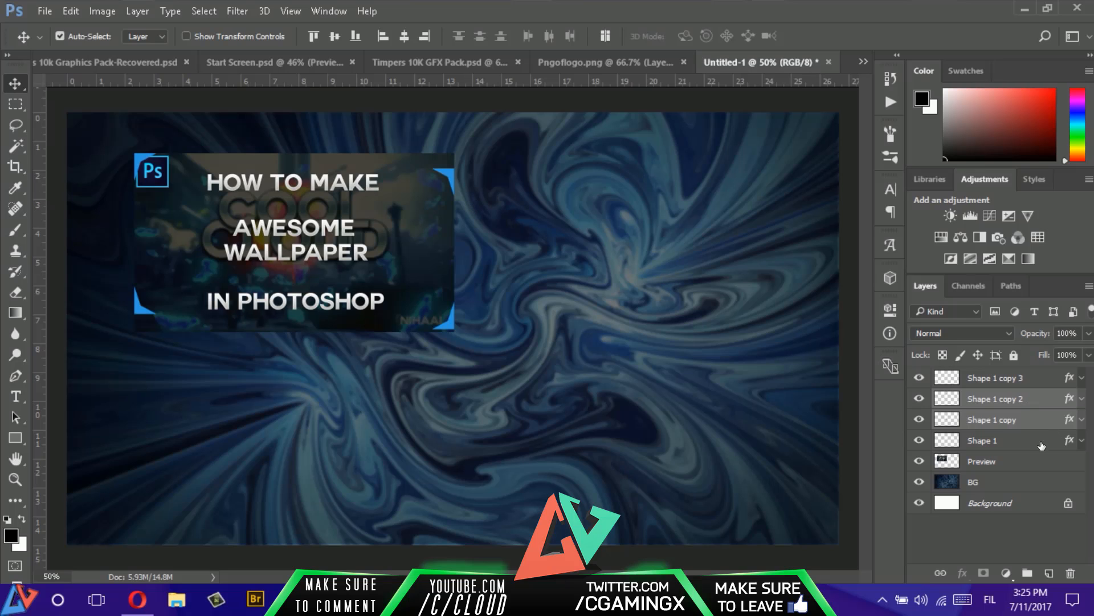
# - Fit the lower-left and upper-right brackets into their matching corners of the preview image
pyautogui.click(1015, 440)
pyautogui.moveTo(138, 304); pyautogui.dragTo(139, 321)
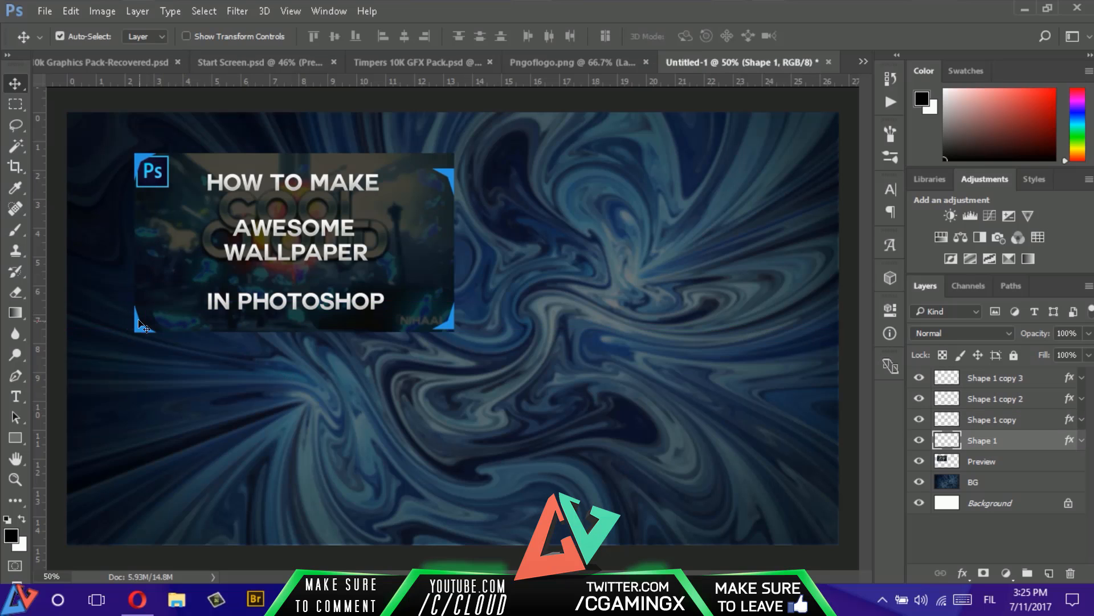
pyautogui.click(1020, 379)
pyautogui.click(989, 399)
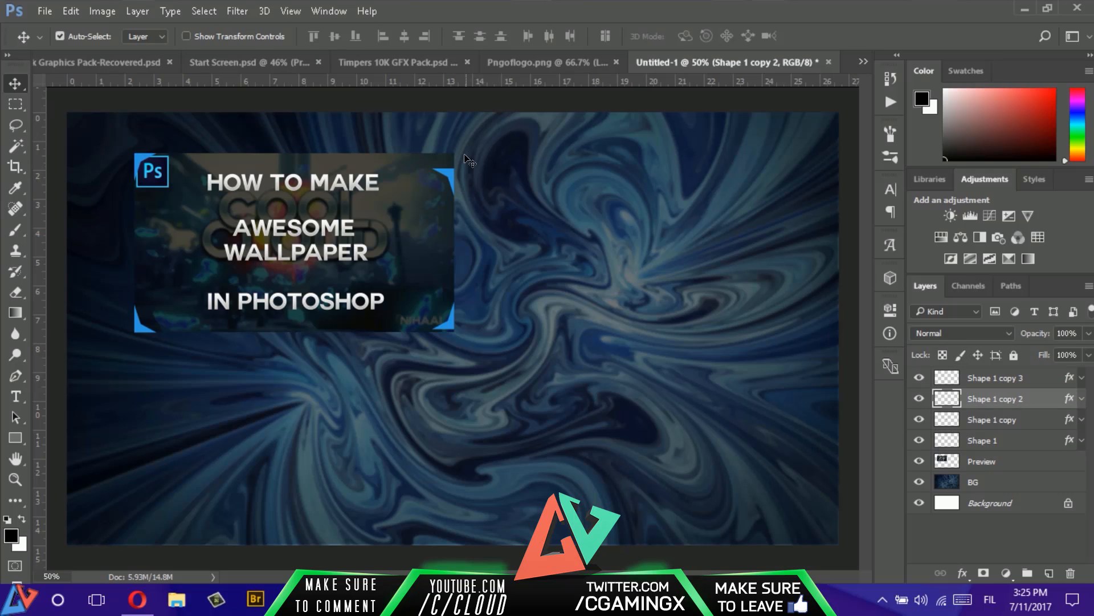
pyautogui.moveTo(448, 185); pyautogui.dragTo(446, 157)
pyautogui.click(441, 174)
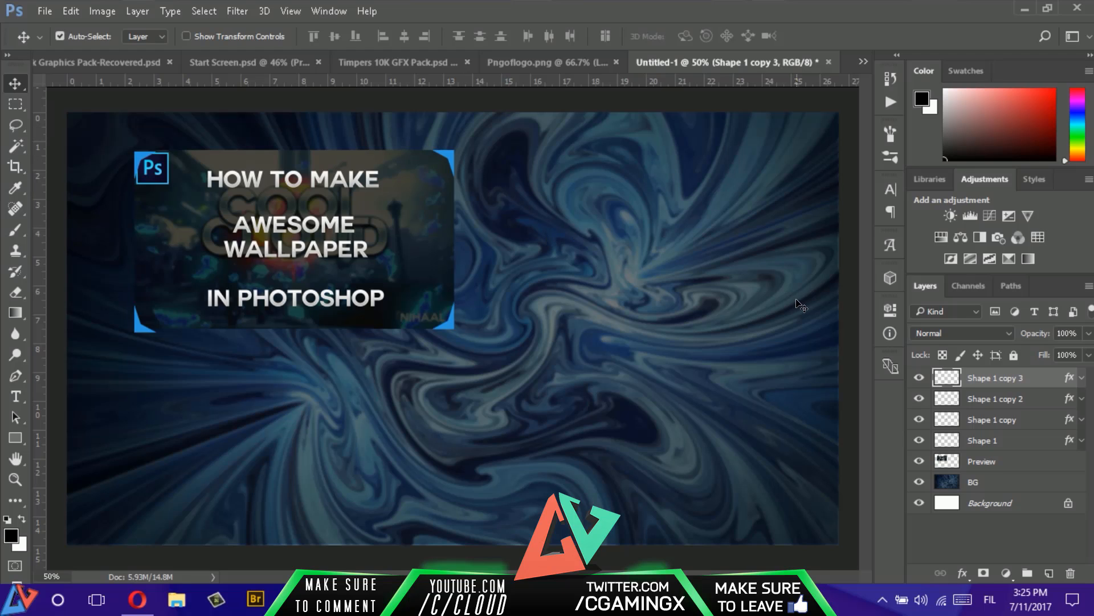
# - Group the four bracket layers and name the group Preview
pyautogui.keyDown('shift'); pyautogui.click(1000, 445); pyautogui.keyUp('shift')
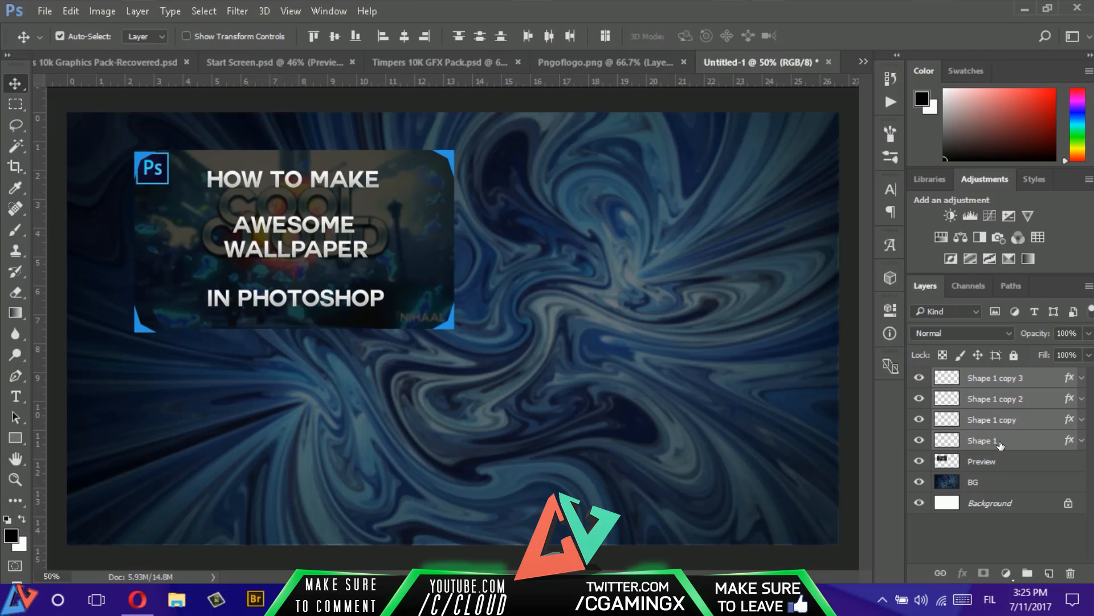
pyautogui.hotkey('ctrl', 'g')
pyautogui.doubleClick(995, 376)
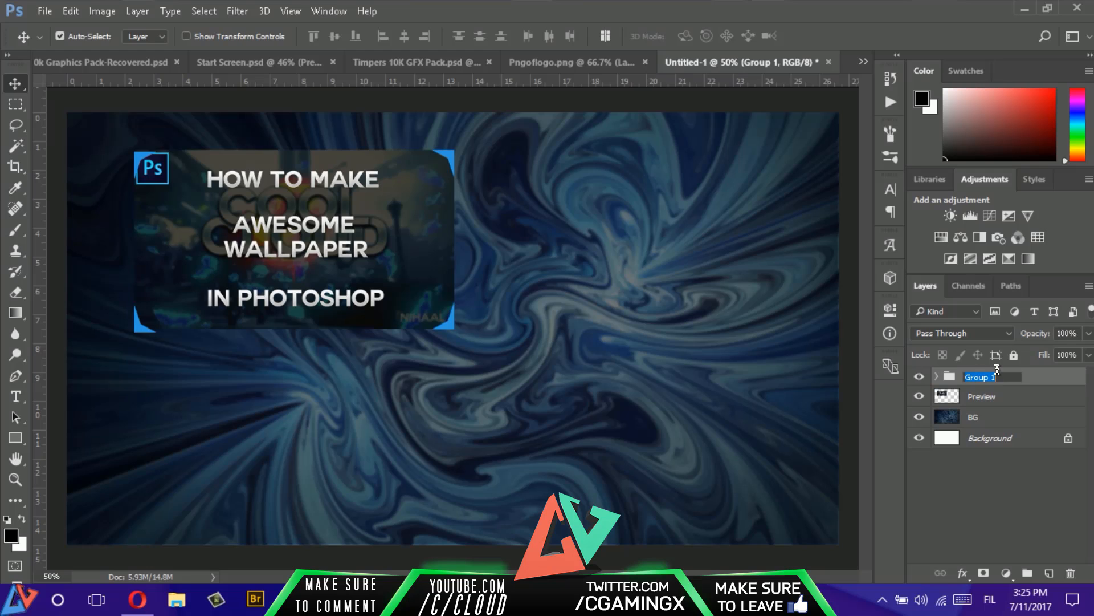
pyautogui.write('Preview')
pyautogui.press('Return')
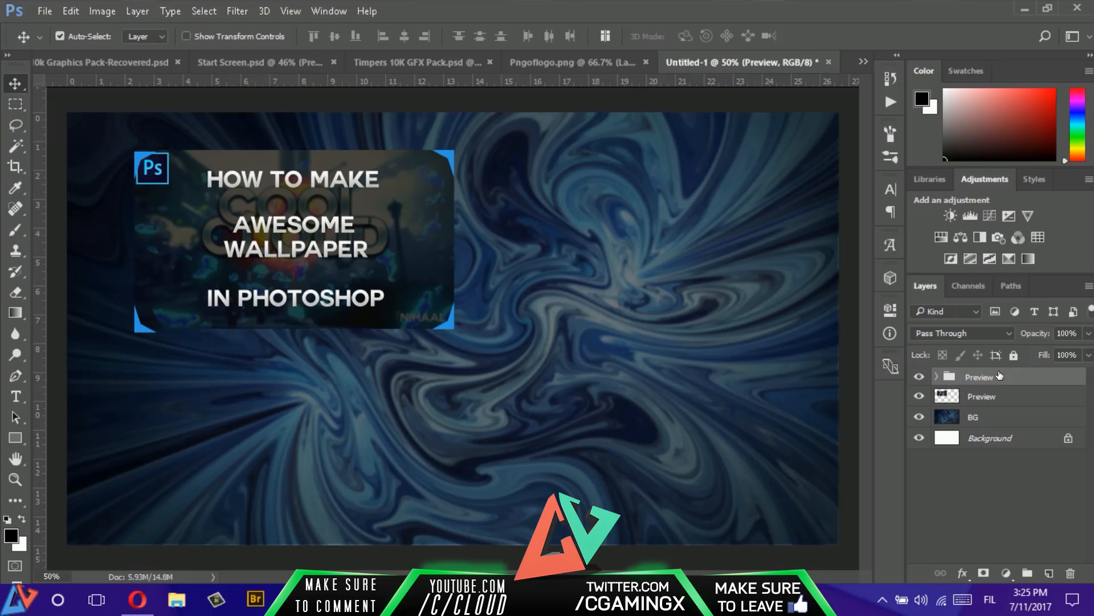
# - Nudge the preview image within its brackets, and shift the image and bracket group together closer to the canvas's left edge
pyautogui.moveTo(387, 246)
pyautogui.mouseDown()
pyautogui.moveTo(376, 245)
pyautogui.moveTo(393, 246)
pyautogui.mouseUp()
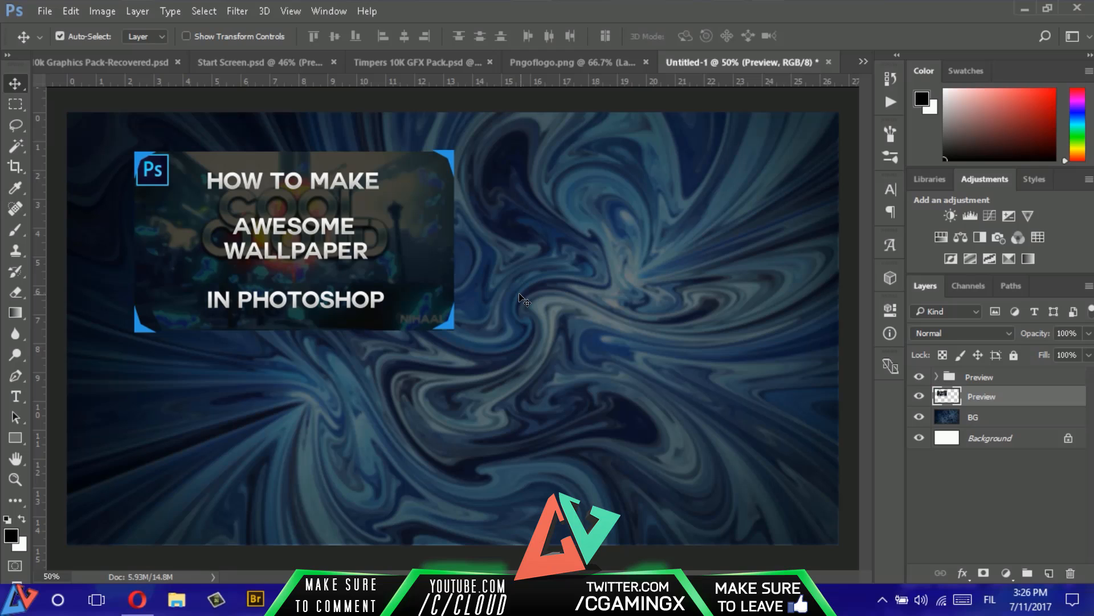
pyautogui.click(958, 377)
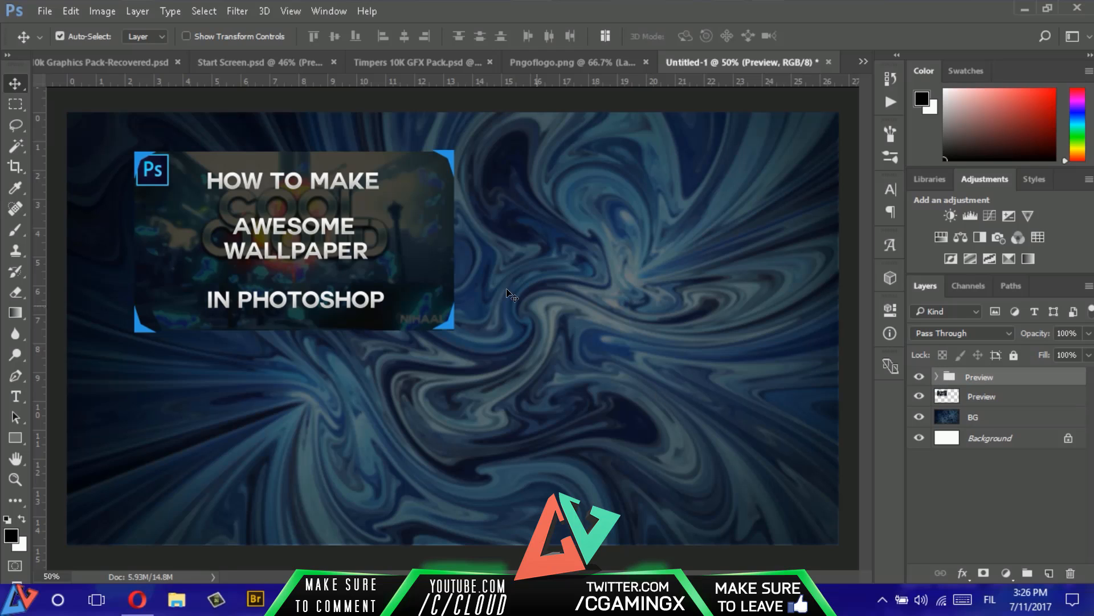
pyautogui.moveTo(456, 161)
pyautogui.mouseDown()
pyautogui.moveTo(440, 154)
pyautogui.moveTo(455, 161)
pyautogui.mouseUp()
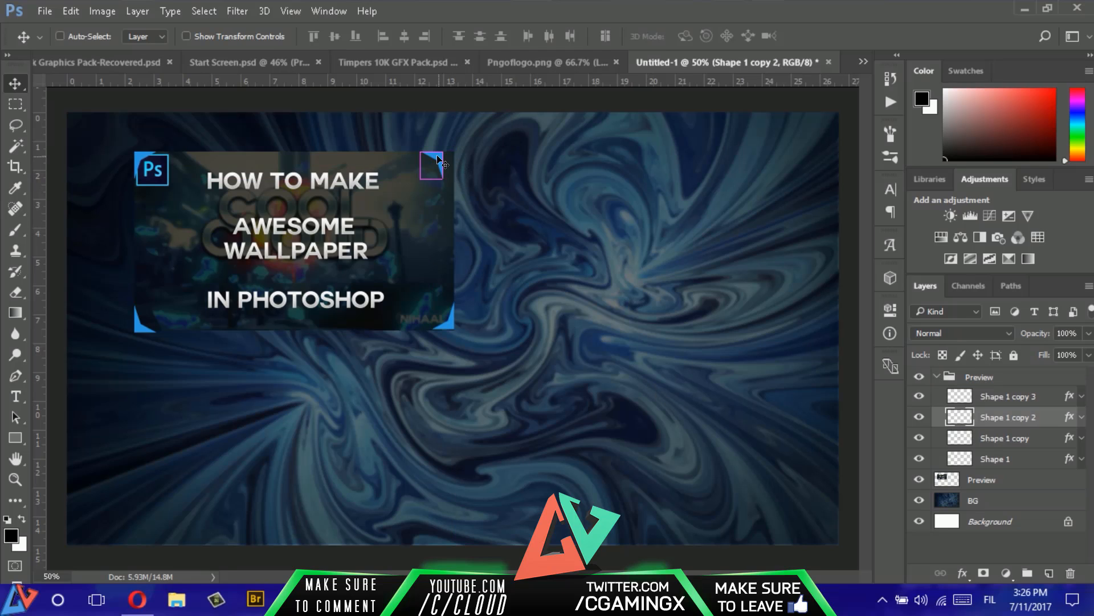
pyautogui.click(993, 379)
pyautogui.keyDown('shift'); pyautogui.click(995, 482); pyautogui.keyUp('shift')
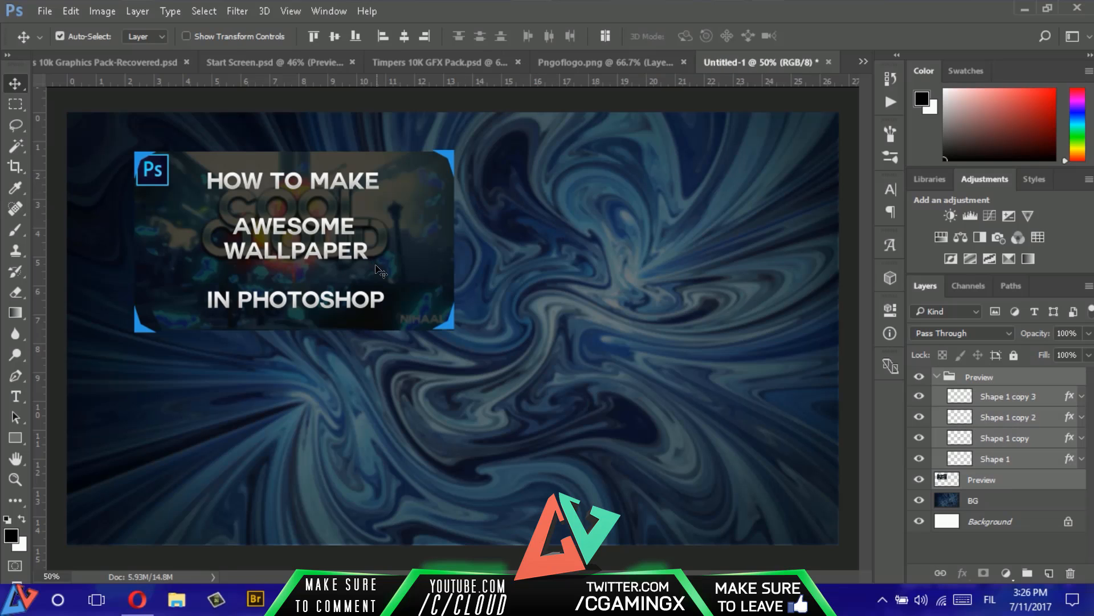
pyautogui.moveTo(376, 268); pyautogui.dragTo(351, 252)
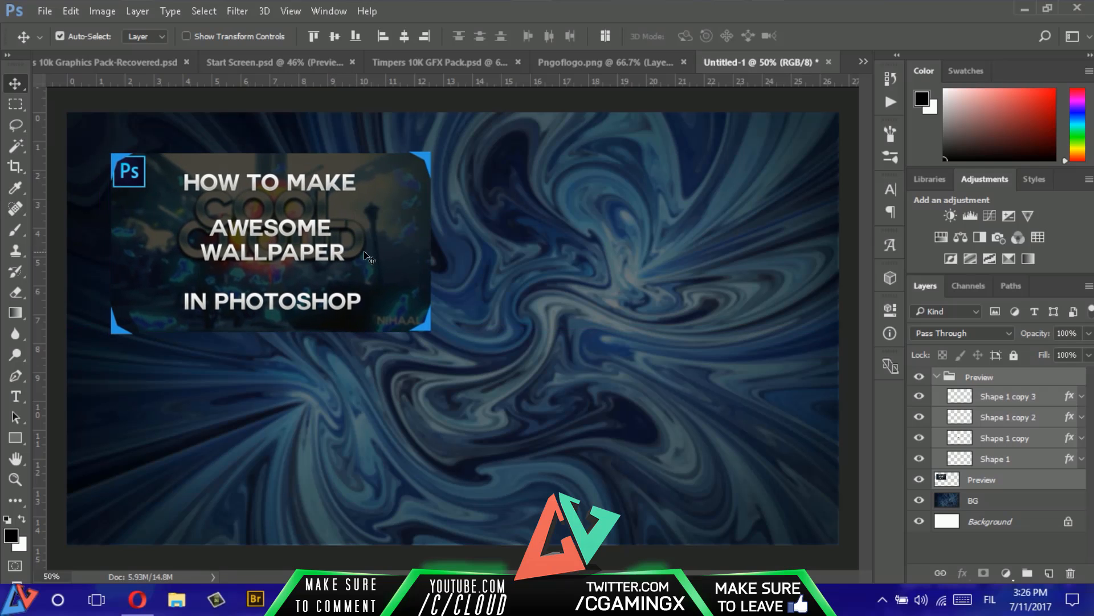
pyautogui.click(941, 376)
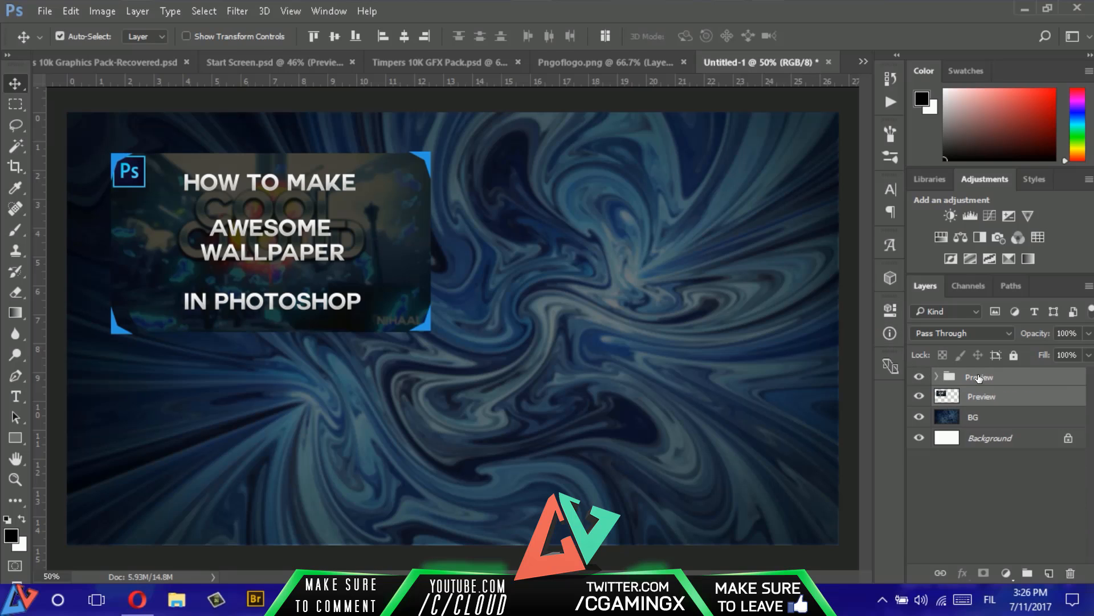
# - Duplicate the lower-left bracket four times to mark the corners of a second frame beside the preview image, using Start Screen.psd as reference
pyautogui.click(937, 377)
pyautogui.click(1001, 458)
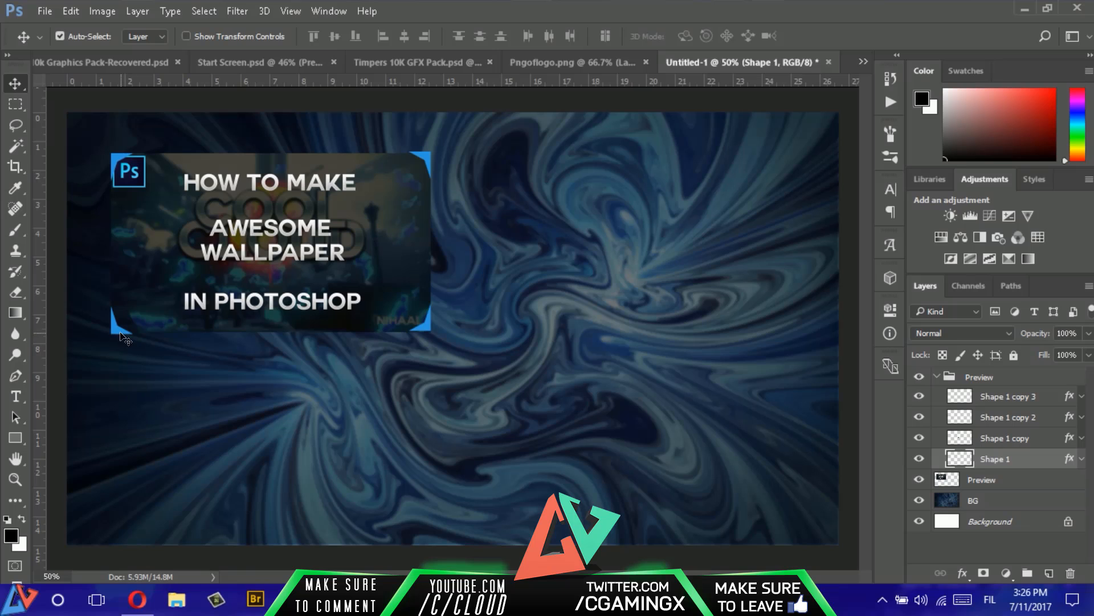
pyautogui.moveTo(117, 329); pyautogui.dragTo(495, 306)
pyautogui.hotkey('ctrl', 'z')
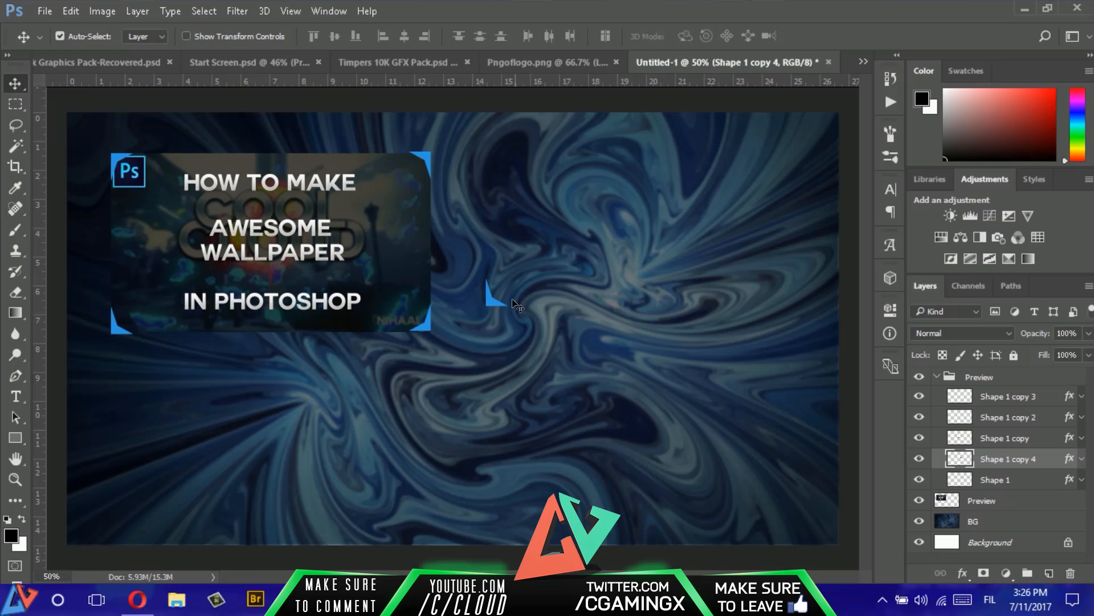
pyautogui.click(376, 63)
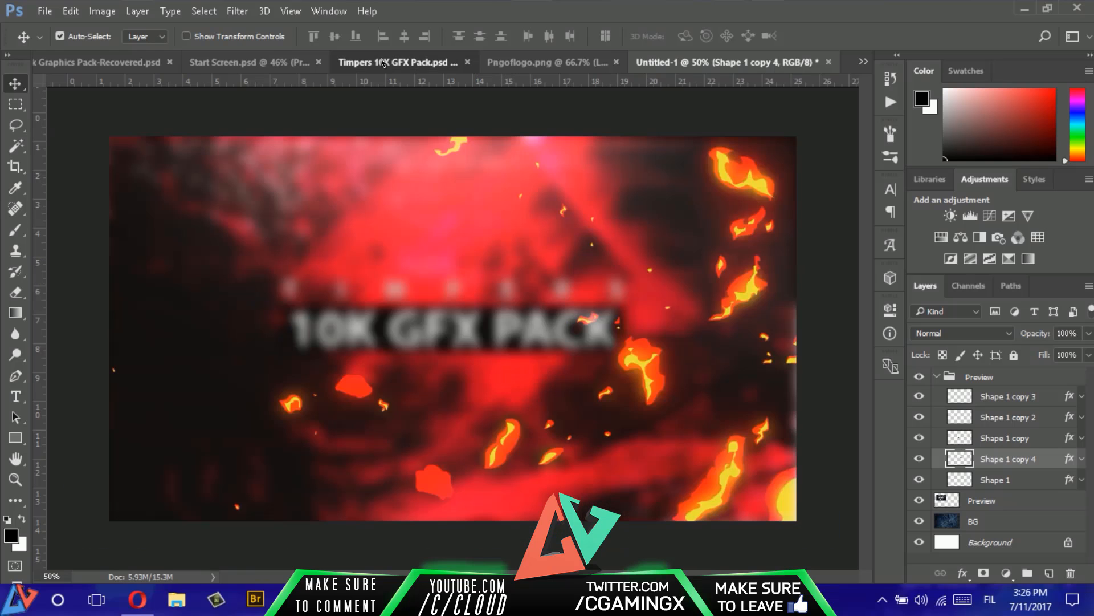
pyautogui.click(286, 67)
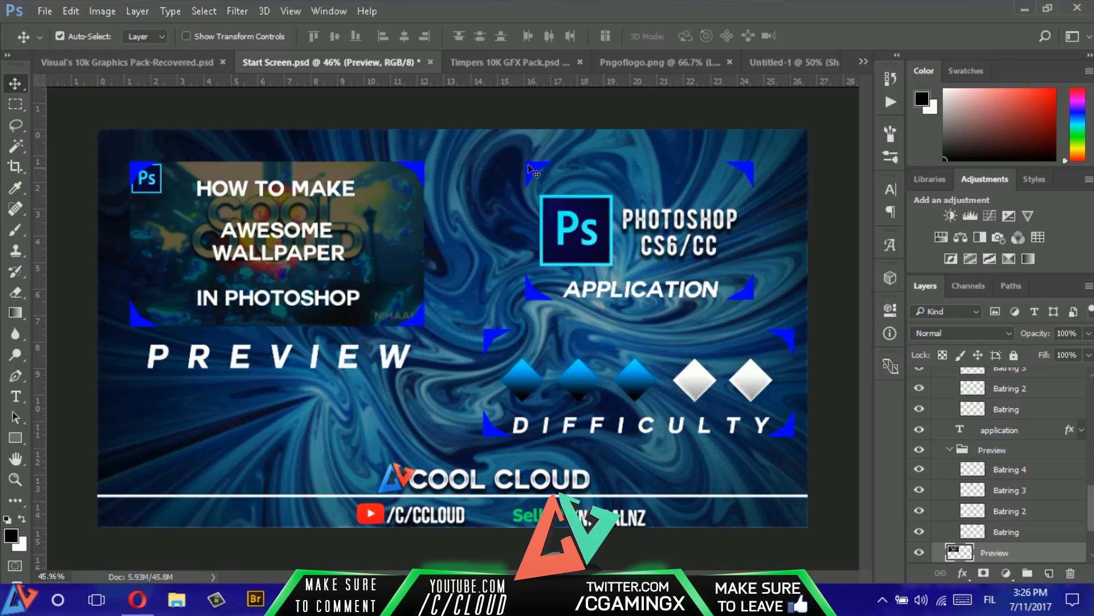
pyautogui.click(770, 62)
pyautogui.moveTo(502, 305); pyautogui.dragTo(489, 177)
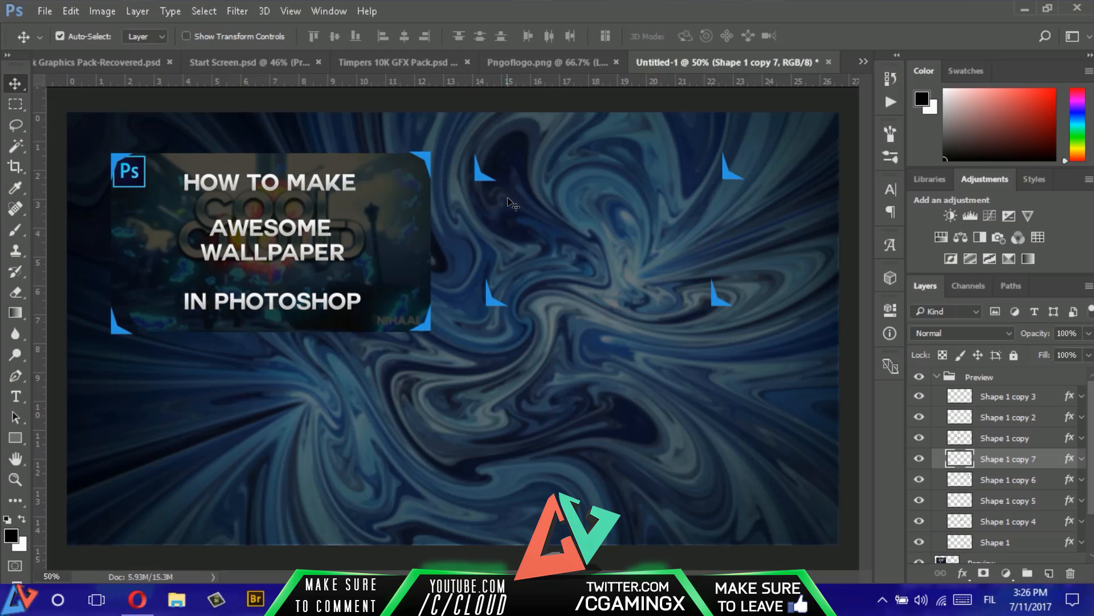
pyautogui.click(288, 63)
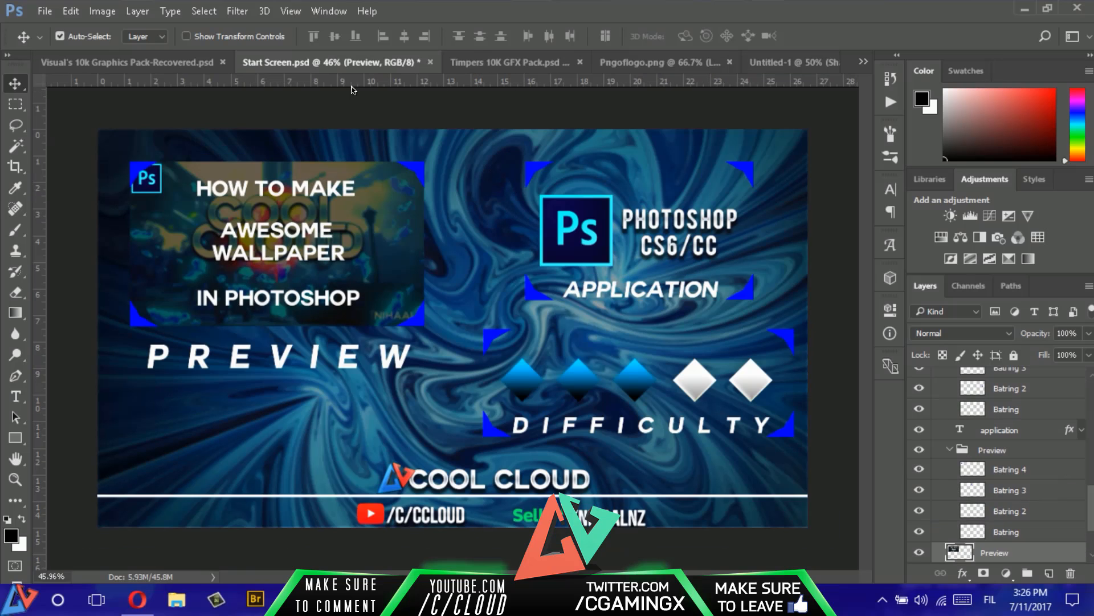
pyautogui.click(790, 63)
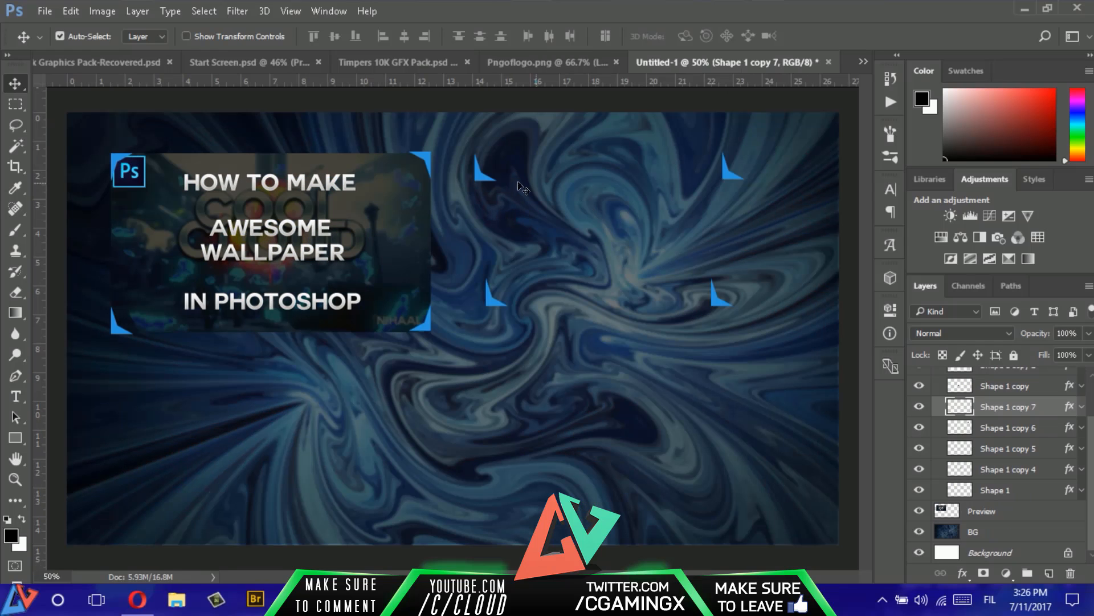
# - Move the four new bracket layers, Shape 1 copy 4 to copy 7, out of the Preview group to the top of the layer stack
pyautogui.scroll(3, 1018, 414)
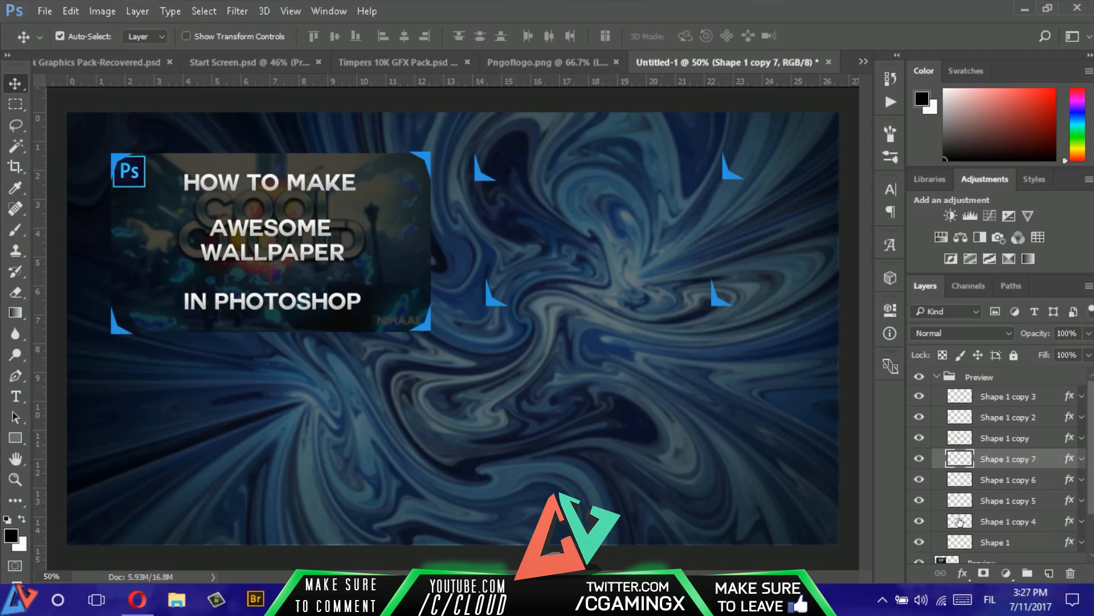
pyautogui.click(922, 521)
pyautogui.click(922, 520)
pyautogui.keyDown('shift'); pyautogui.click(1024, 520); pyautogui.keyUp('shift')
pyautogui.moveTo(1026, 491); pyautogui.dragTo(1014, 373)
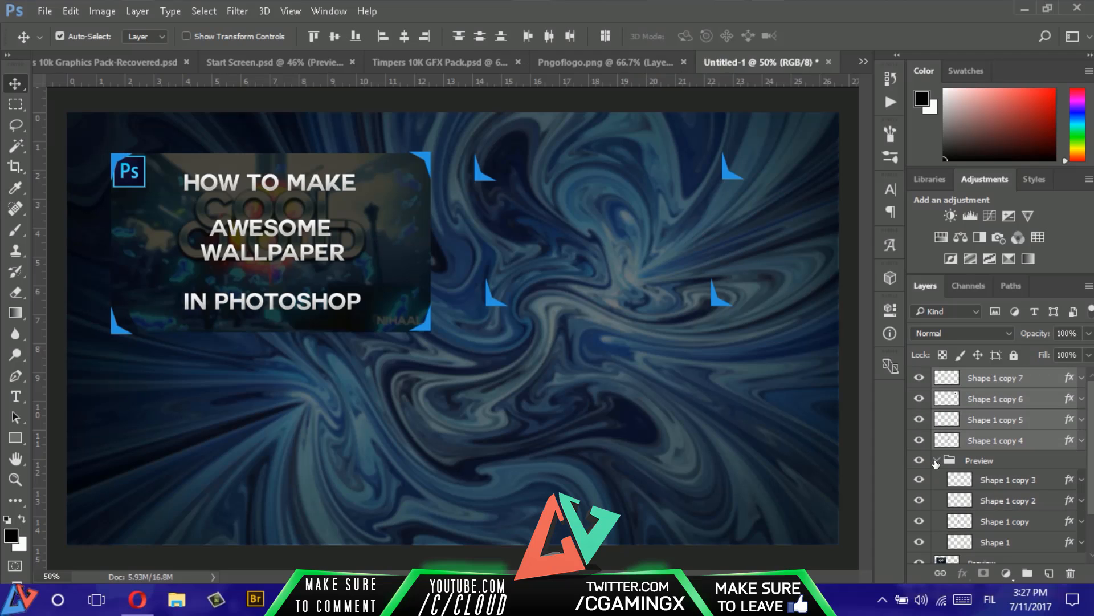
# - Collapse the Preview group and flip the second frame's lower-right bracket, Shape 1 copy 5, horizontally
pyautogui.click(936, 461)
pyautogui.moveTo(918, 440)
pyautogui.mouseDown()
pyautogui.moveTo(919, 381)
pyautogui.moveTo(920, 440)
pyautogui.mouseUp()
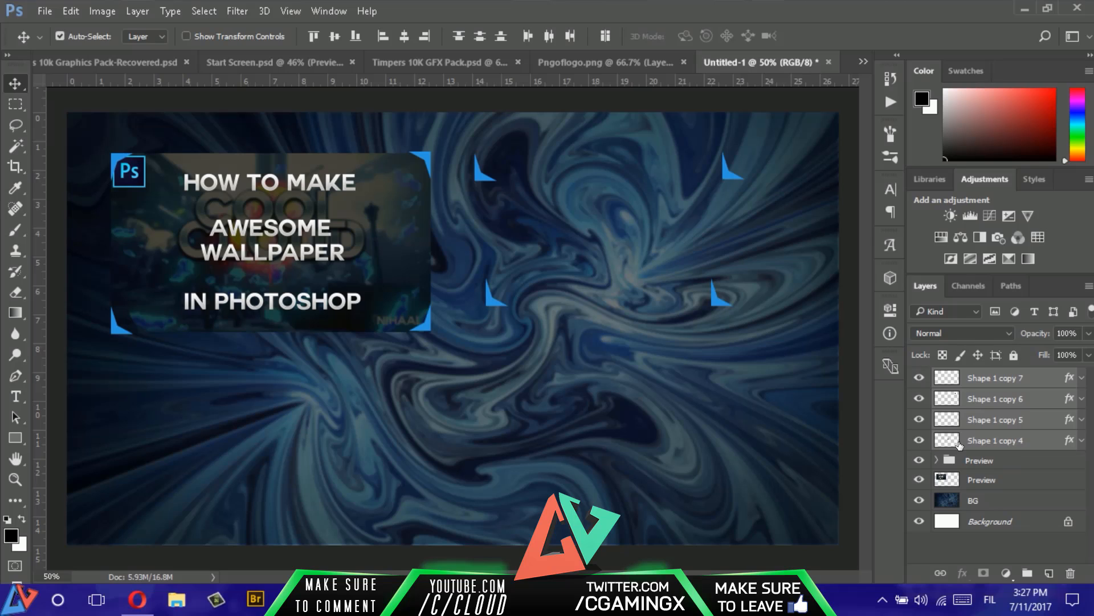
pyautogui.click(1009, 440)
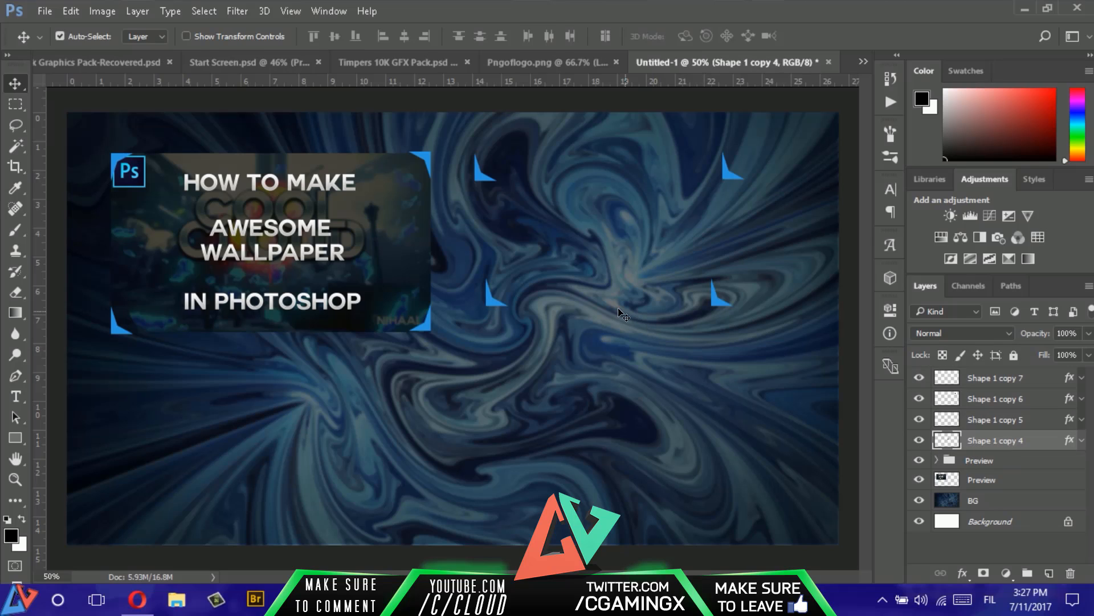
pyautogui.click(1006, 425)
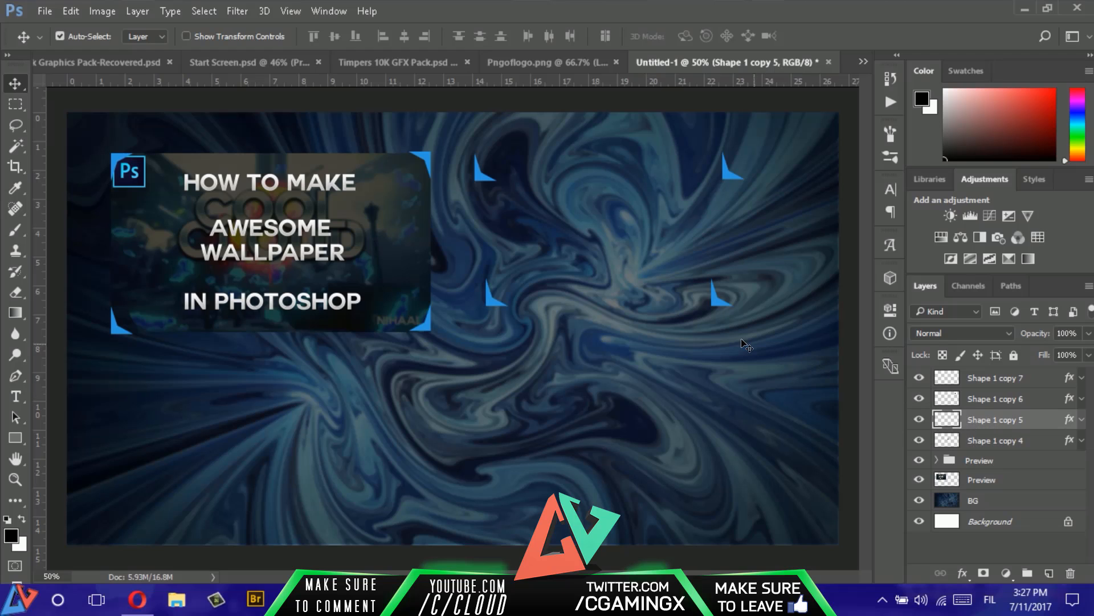
pyautogui.hotkey('ctrl', 't')
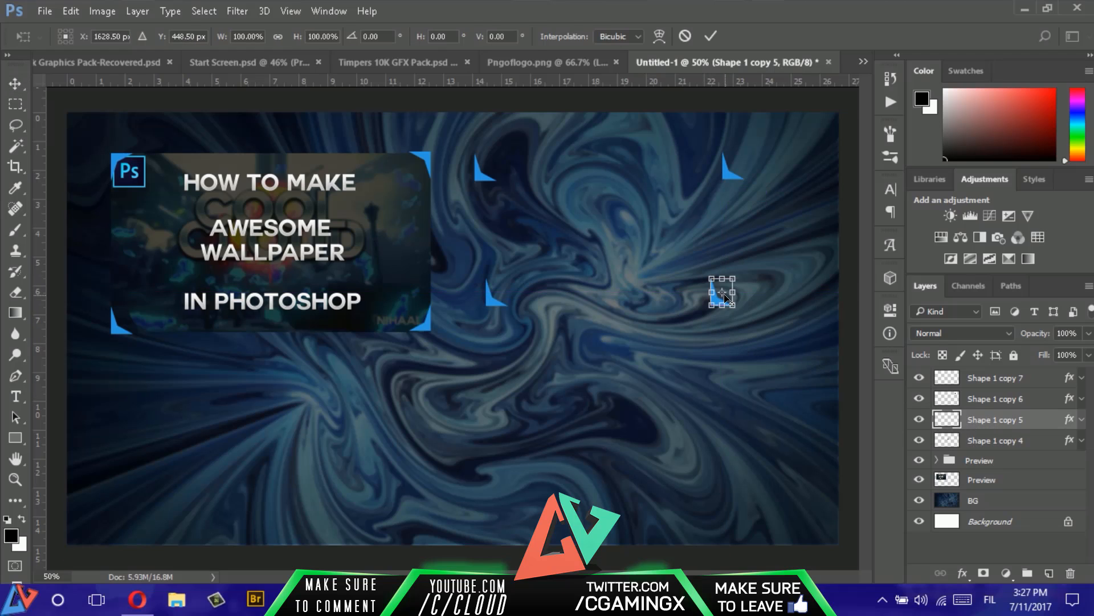
pyautogui.rightClick(726, 297)
pyautogui.click(786, 536)
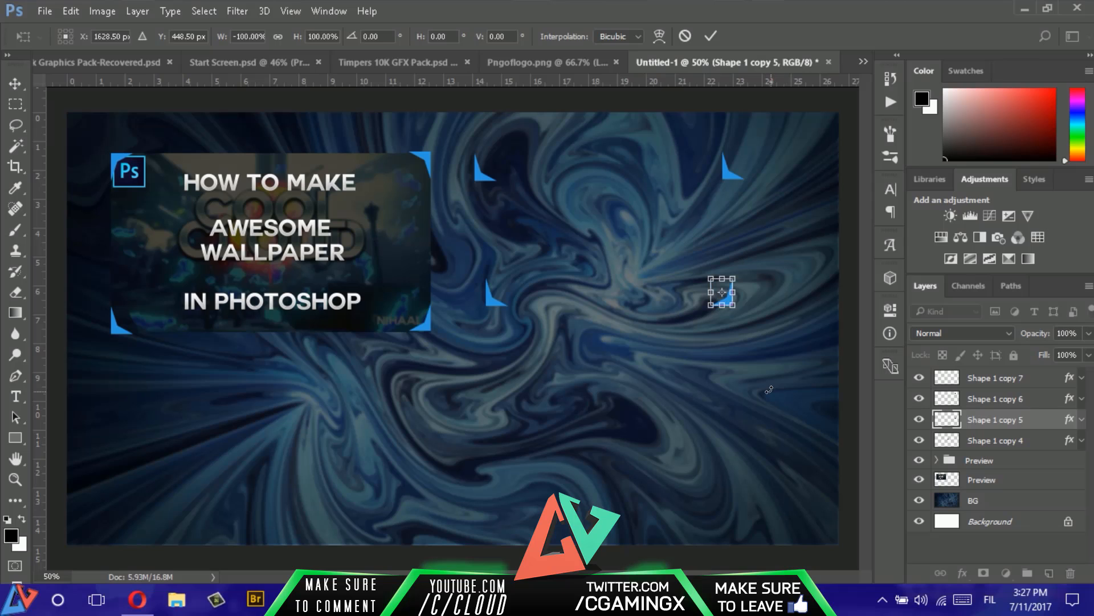
pyautogui.press('Return')
# - Flip the second frame's upper-right bracket, Shape 1 copy 6, both horizontally and vertically
pyautogui.click(1007, 401)
pyautogui.hotkey('ctrl', 't')
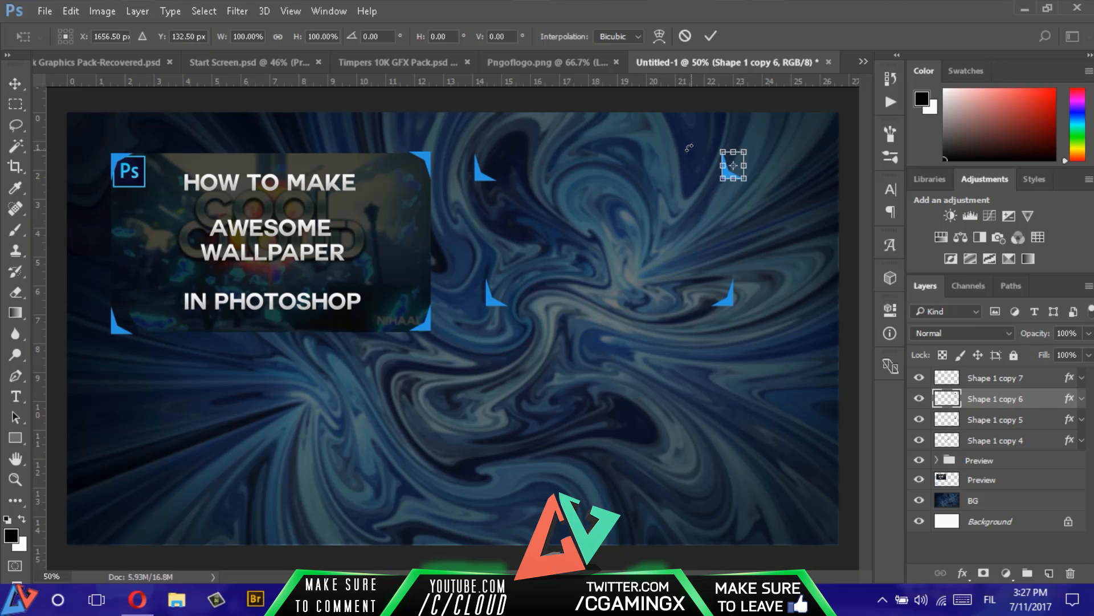
pyautogui.rightClick(731, 170)
pyautogui.click(781, 405)
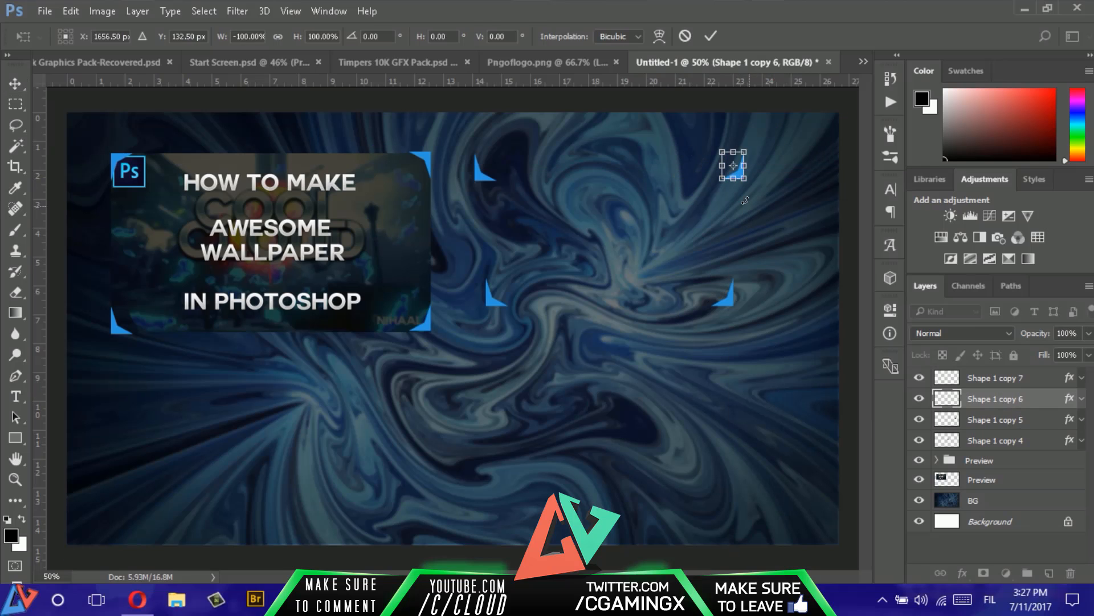
pyautogui.rightClick(734, 173)
pyautogui.click(776, 428)
pyautogui.press('Return')
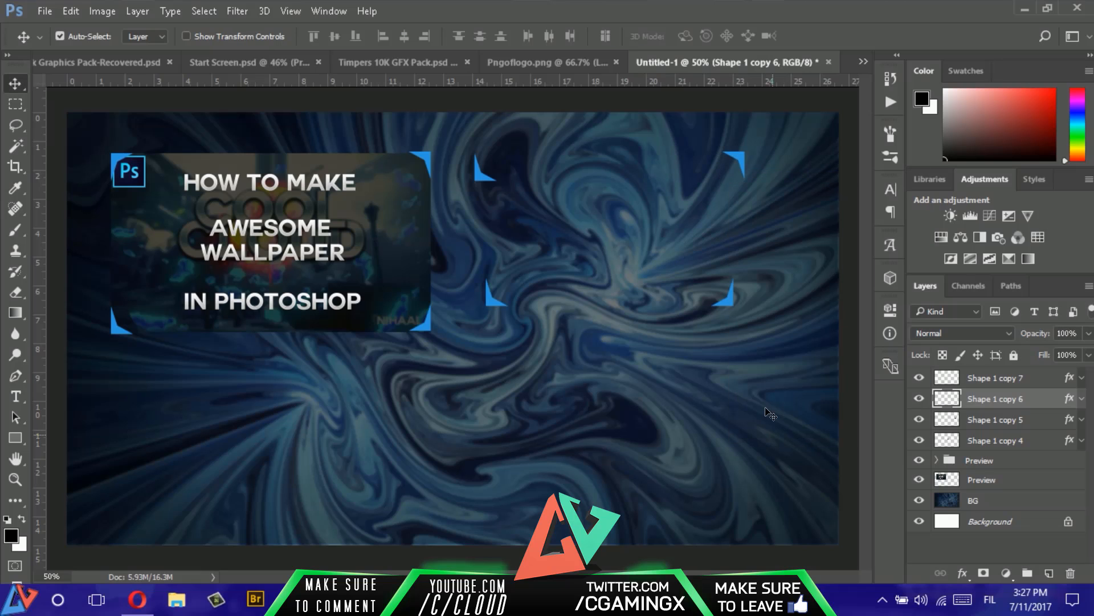
# - Flip the second frame's upper-left bracket, Shape 1 copy 7, vertically
pyautogui.click(1025, 383)
pyautogui.hotkey('ctrl', 't')
pyautogui.rightClick(488, 168)
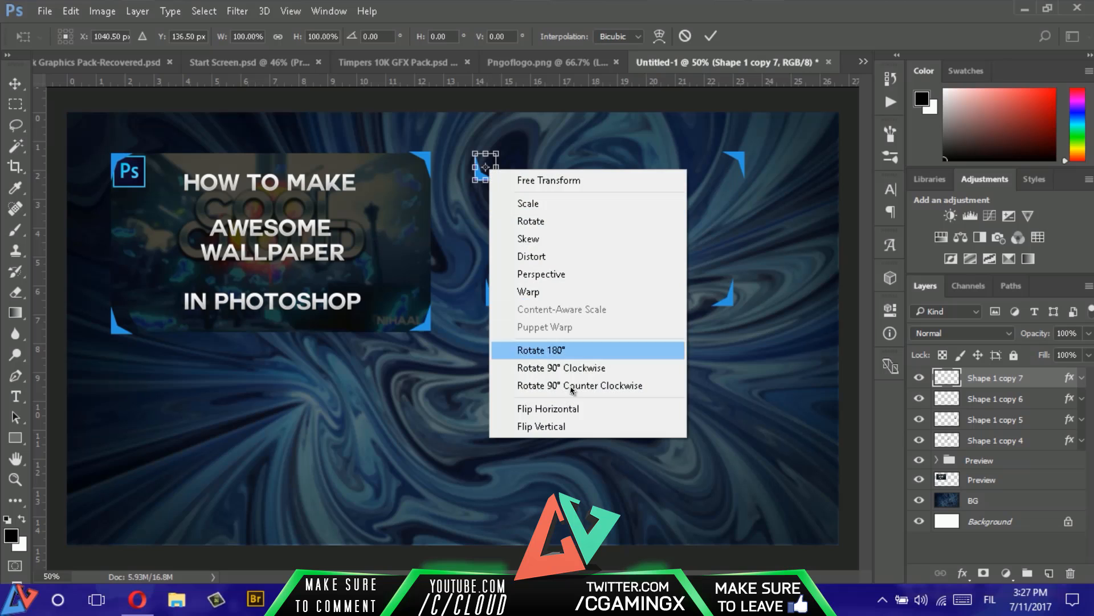
pyautogui.click(570, 426)
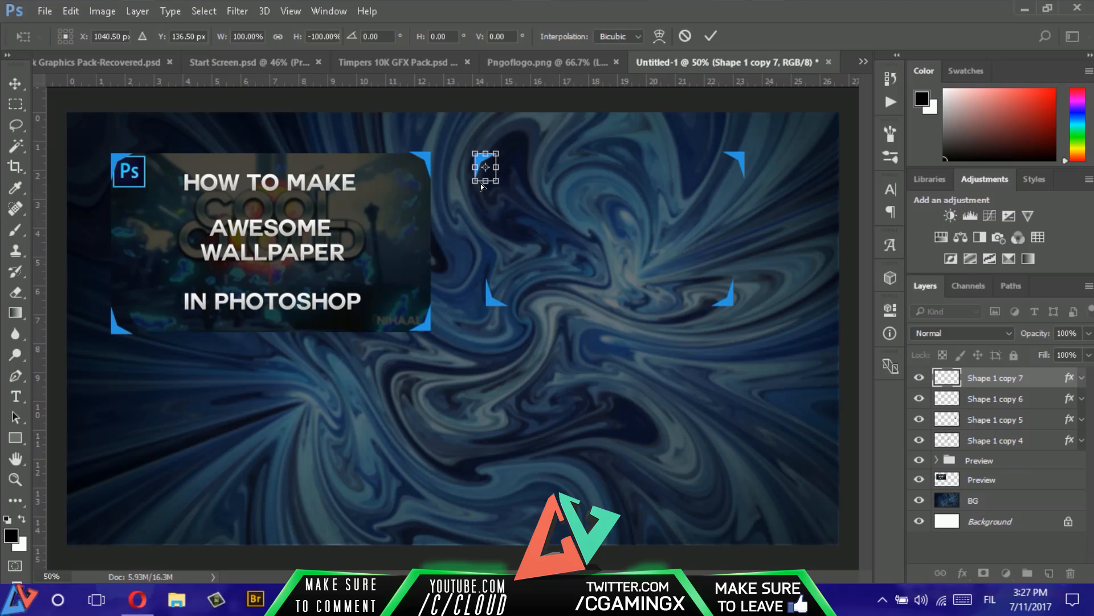
pyautogui.click(708, 34)
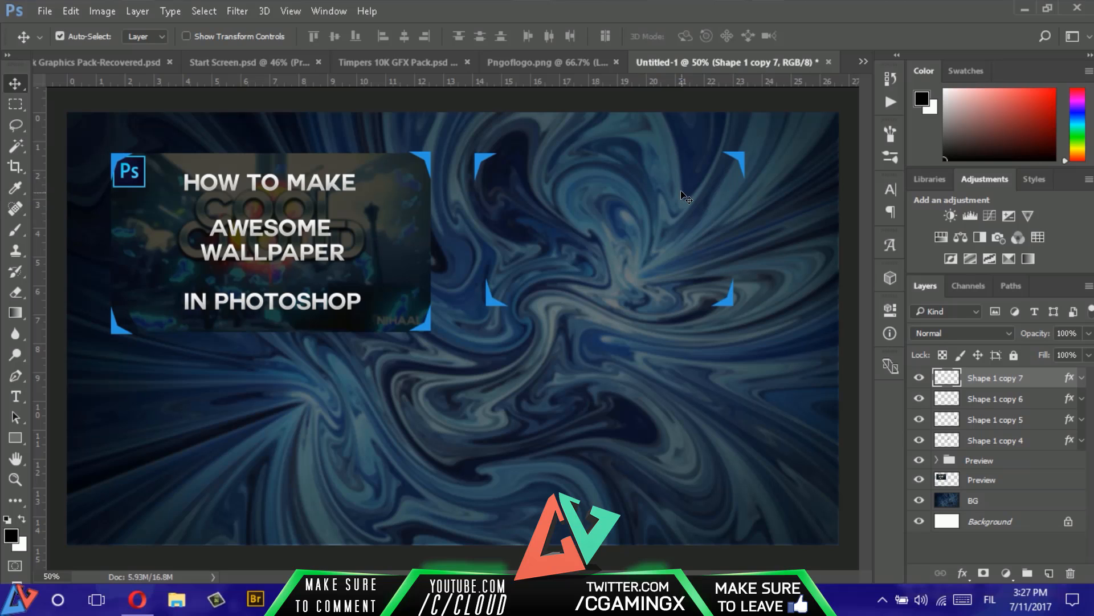
# - Add a vertical guide at the second frame's left edge and shift its two lower brackets outward in line with the upper ones
pyautogui.moveTo(39, 346); pyautogui.dragTo(472, 347)
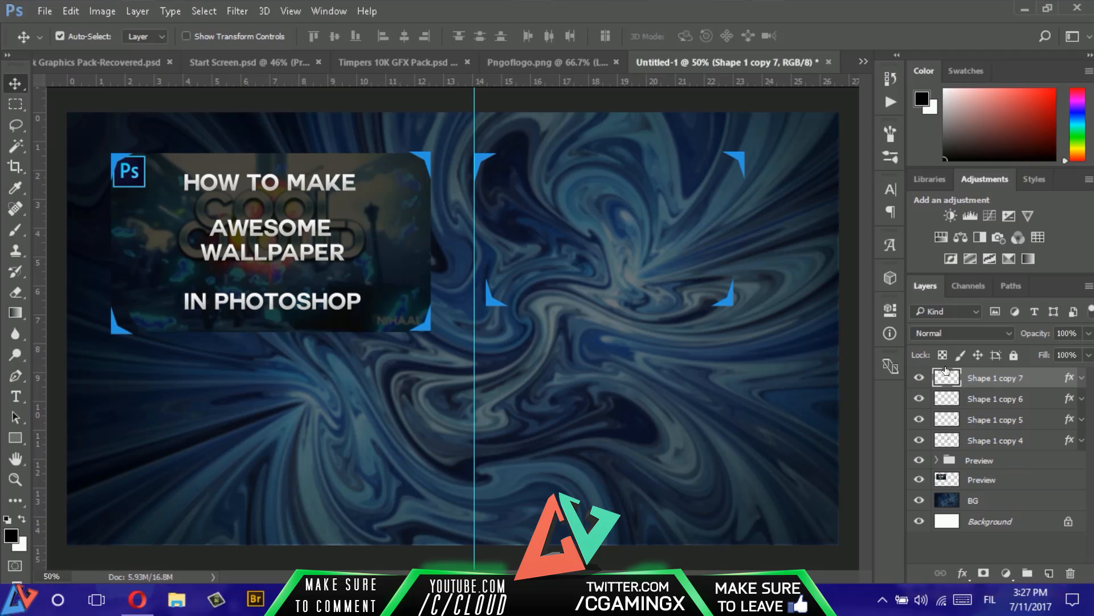
pyautogui.click(1033, 421)
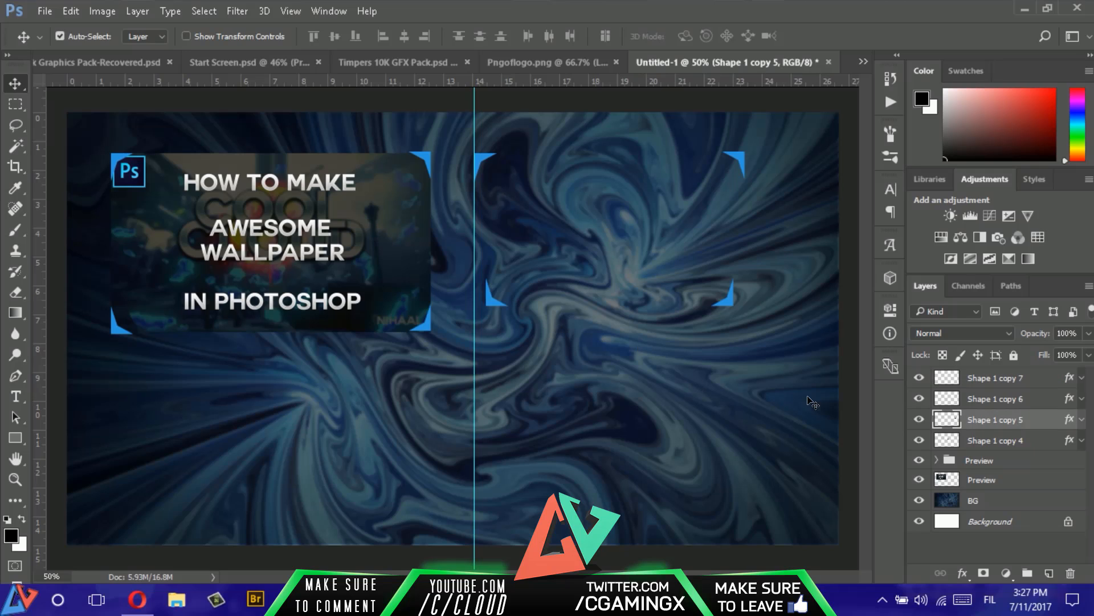
pyautogui.click(993, 440)
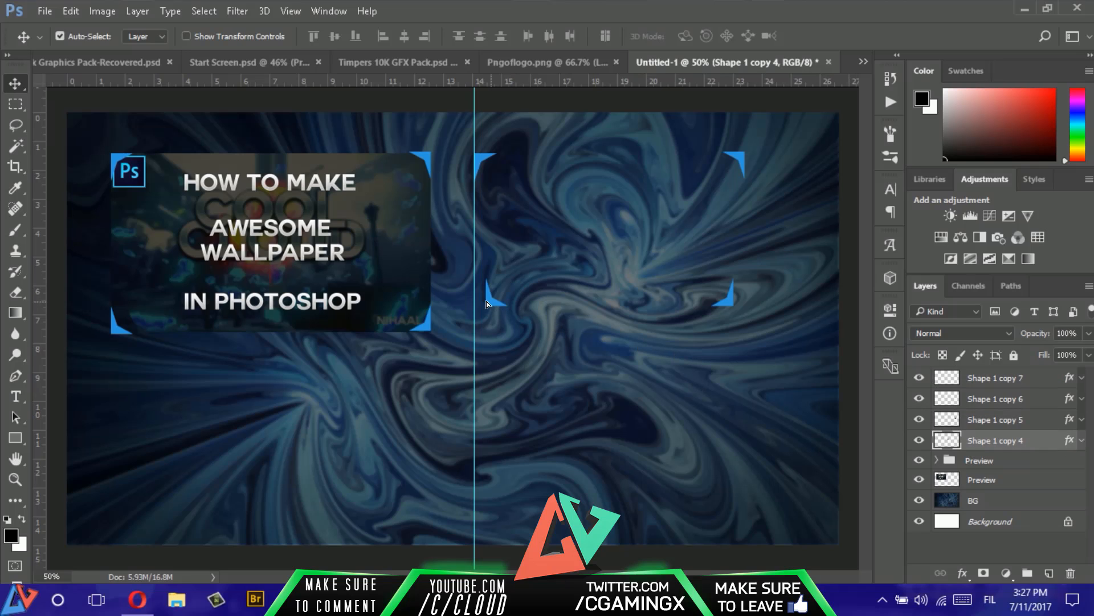
pyautogui.moveTo(487, 301); pyautogui.dragTo(478, 301)
pyautogui.click(1010, 421)
pyautogui.moveTo(731, 310); pyautogui.dragTo(737, 303)
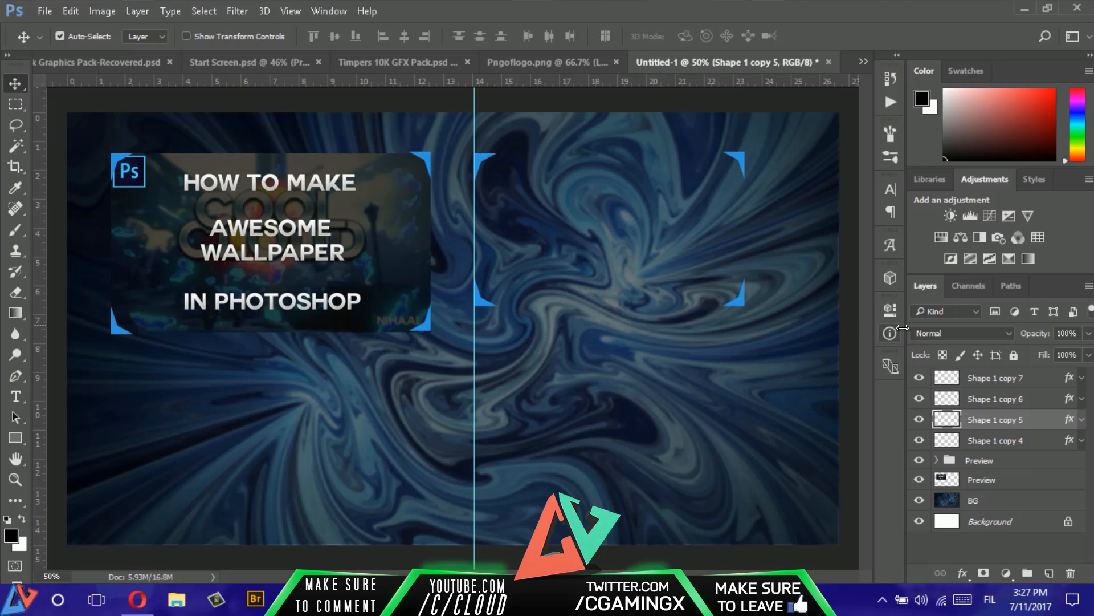
# - Add a horizontal guide along the second frame's top edge and a vertical guide along its right edge
pyautogui.moveTo(712, 83)
pyautogui.mouseDown()
pyautogui.moveTo(718, 151)
pyautogui.moveTo(732, 112)
pyautogui.moveTo(727, 73)
pyautogui.mouseUp()
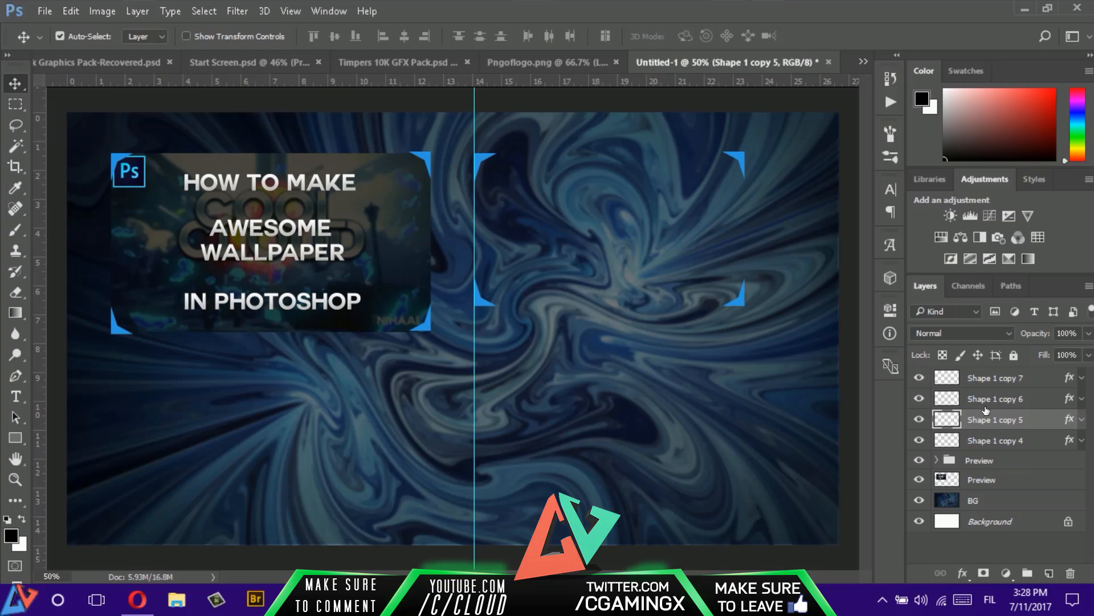
pyautogui.click(1002, 401)
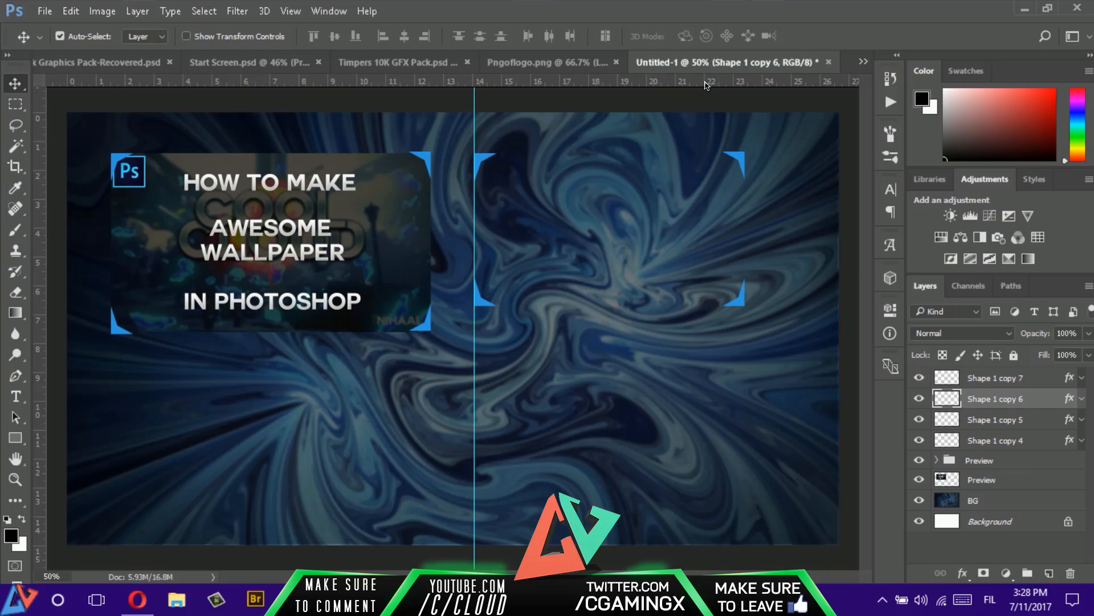
pyautogui.moveTo(706, 86); pyautogui.dragTo(744, 152)
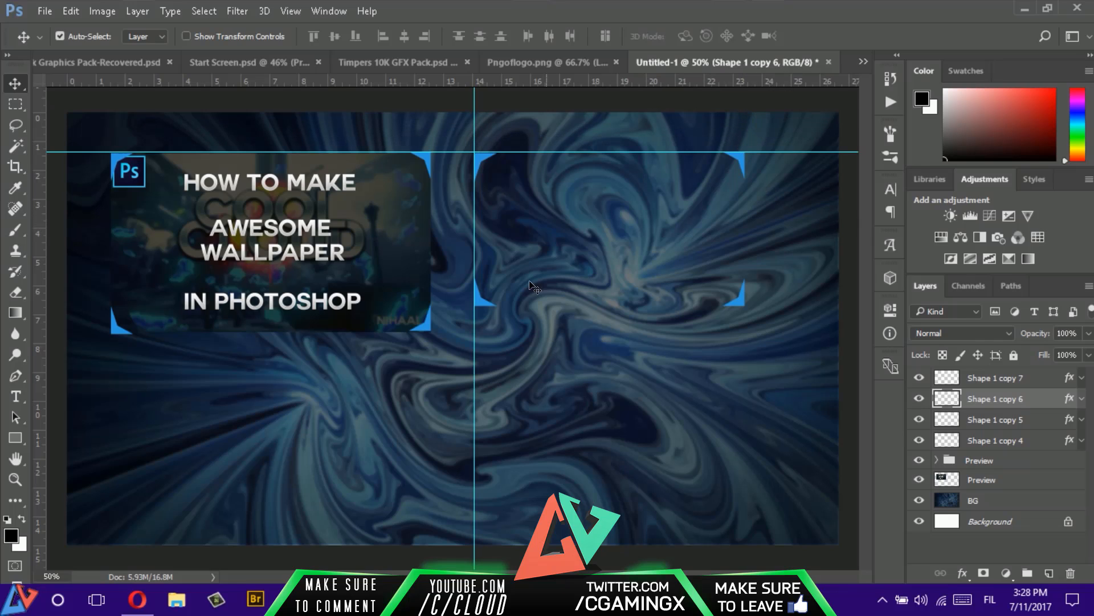
pyautogui.moveTo(39, 432); pyautogui.dragTo(742, 420)
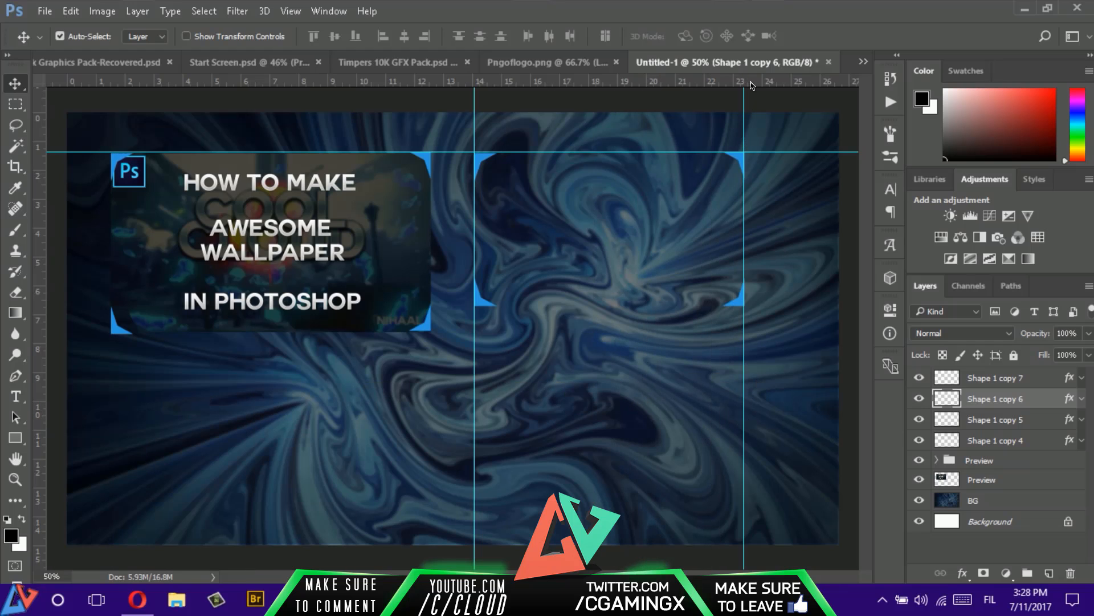
# - Add a horizontal guide along the bottom edge of the second frame's lower brackets
pyautogui.moveTo(753, 86)
pyautogui.mouseDown()
pyautogui.moveTo(735, 335)
pyautogui.moveTo(773, 85)
pyautogui.mouseUp()
pyautogui.hotkey('alt', '[')
pyautogui.hotkey('alt', '[')
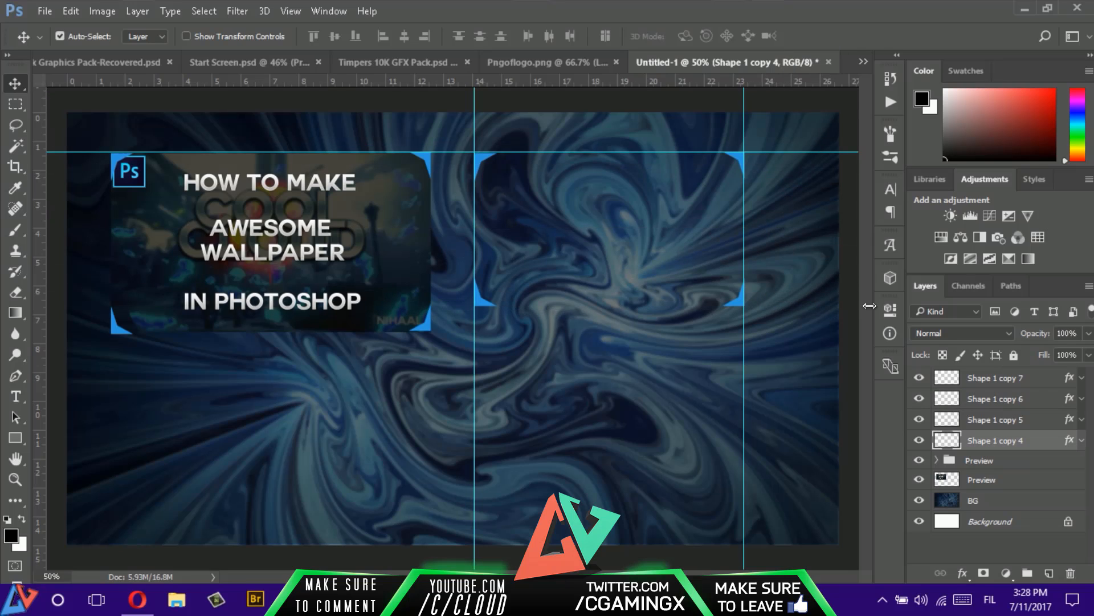
pyautogui.moveTo(677, 81); pyautogui.dragTo(670, 313)
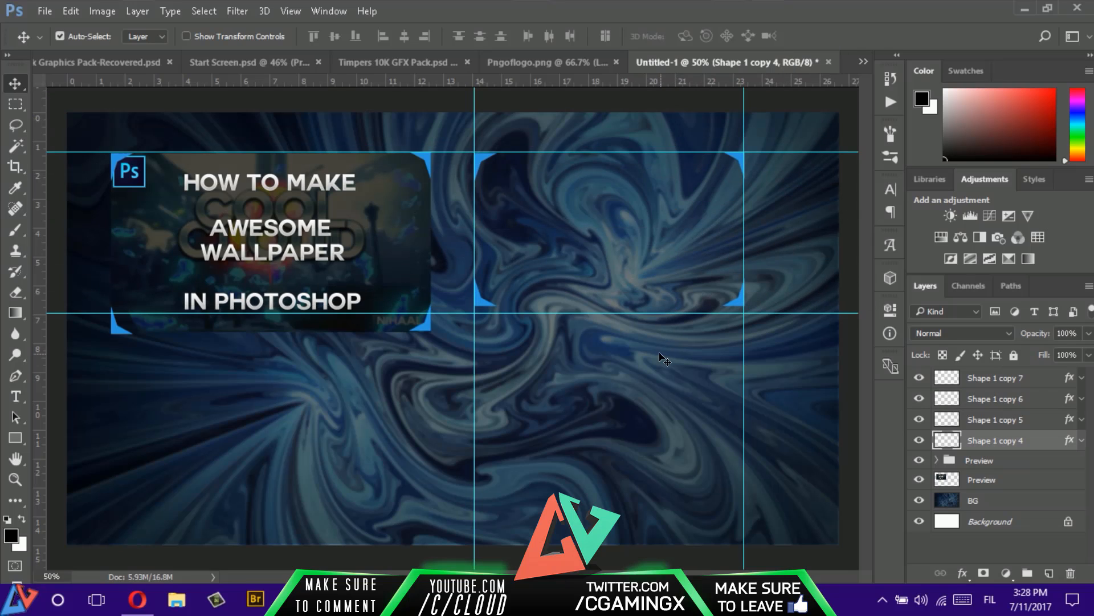
pyautogui.moveTo(654, 306); pyautogui.dragTo(654, 306)
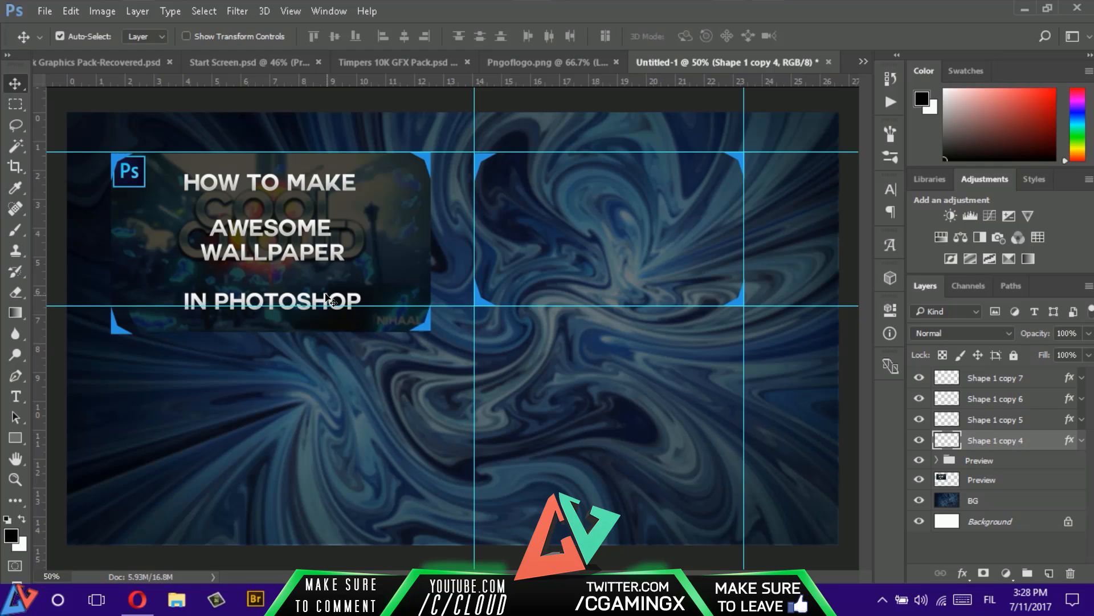
pyautogui.moveTo(323, 85)
pyautogui.mouseDown()
pyautogui.moveTo(320, 136)
pyautogui.moveTo(338, 82)
pyautogui.mouseUp()
pyautogui.moveTo(742, 235); pyautogui.dragTo(743, 236)
# - Check Start Screen.psd, switch to the Opera browser and search Google Images for "photoshop png" in a new tab
pyautogui.click(267, 62)
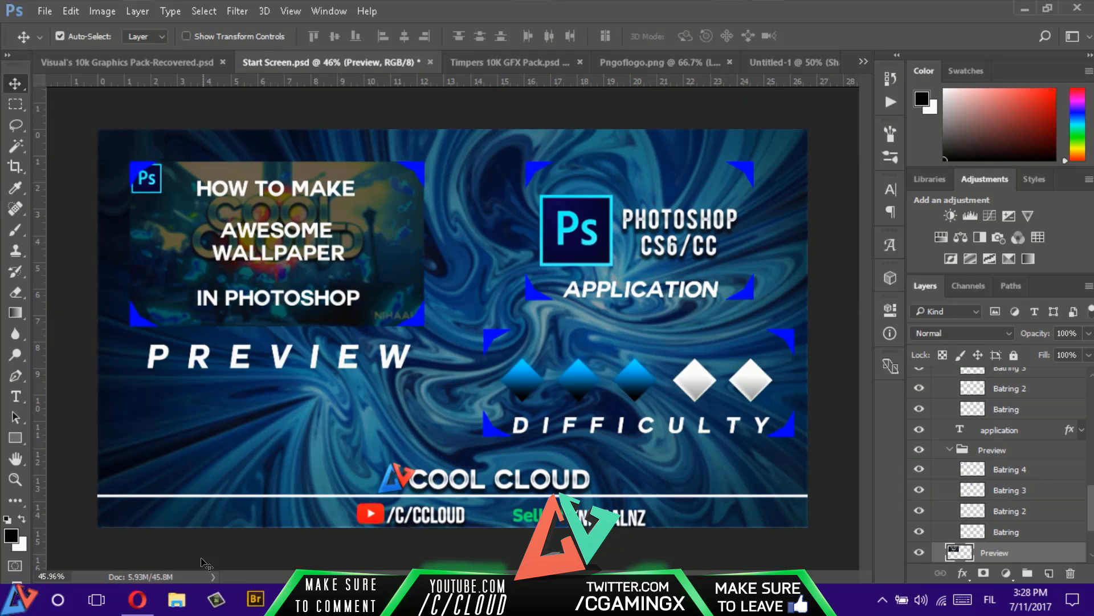
pyautogui.click(137, 600)
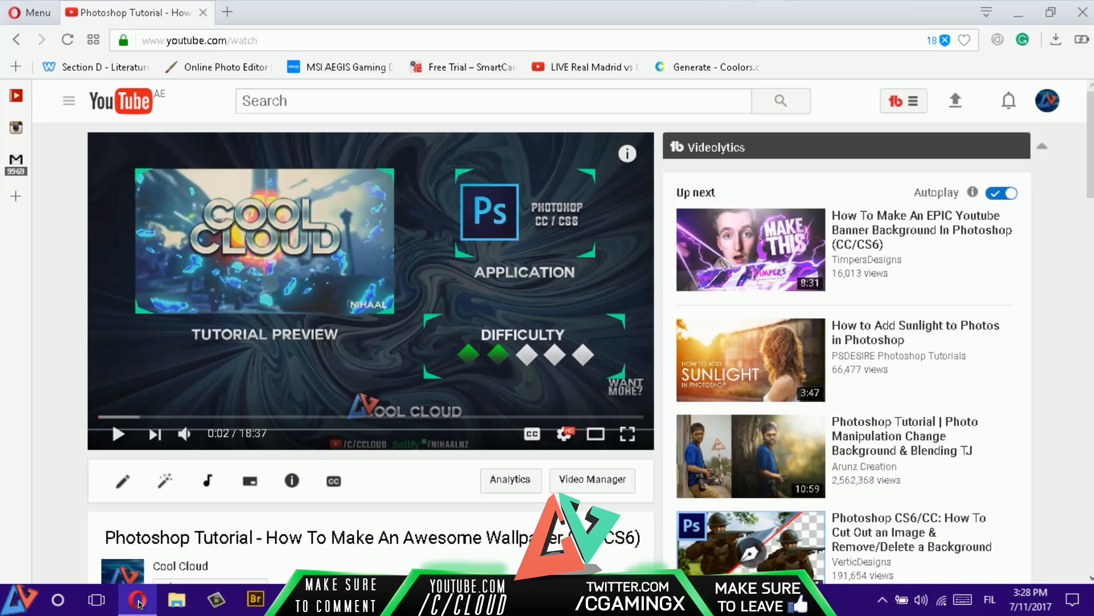
pyautogui.click(228, 12)
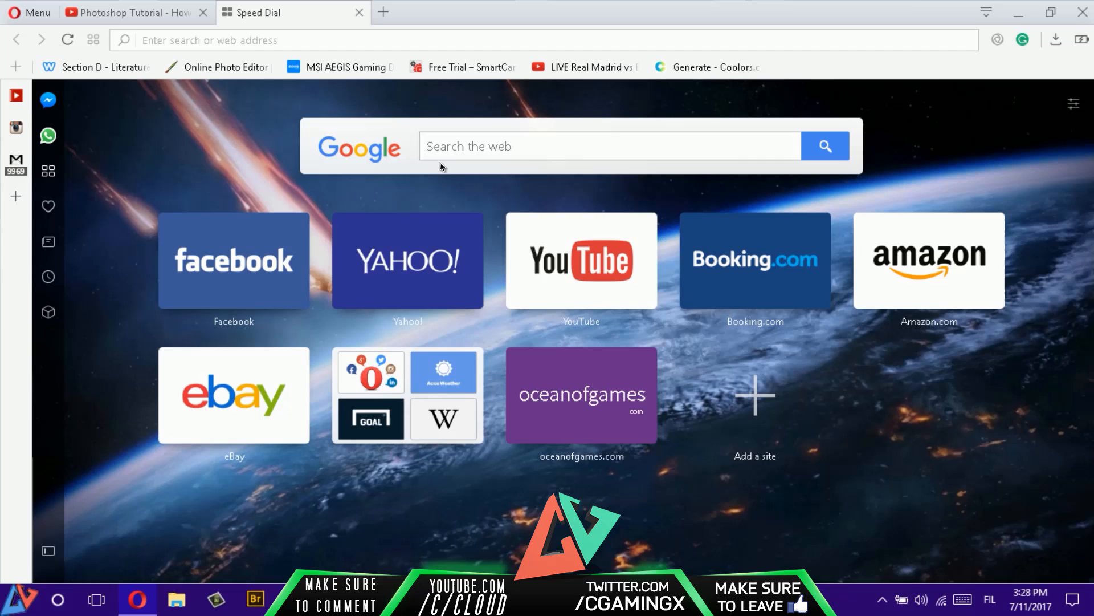
pyautogui.click(444, 146)
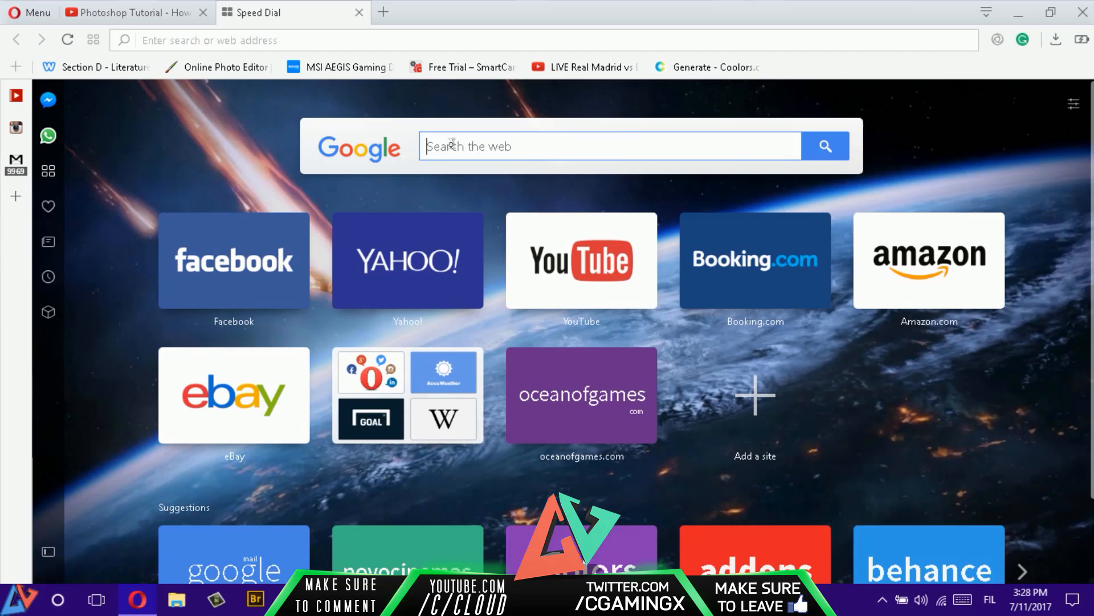
pyautogui.write('photoshop p')
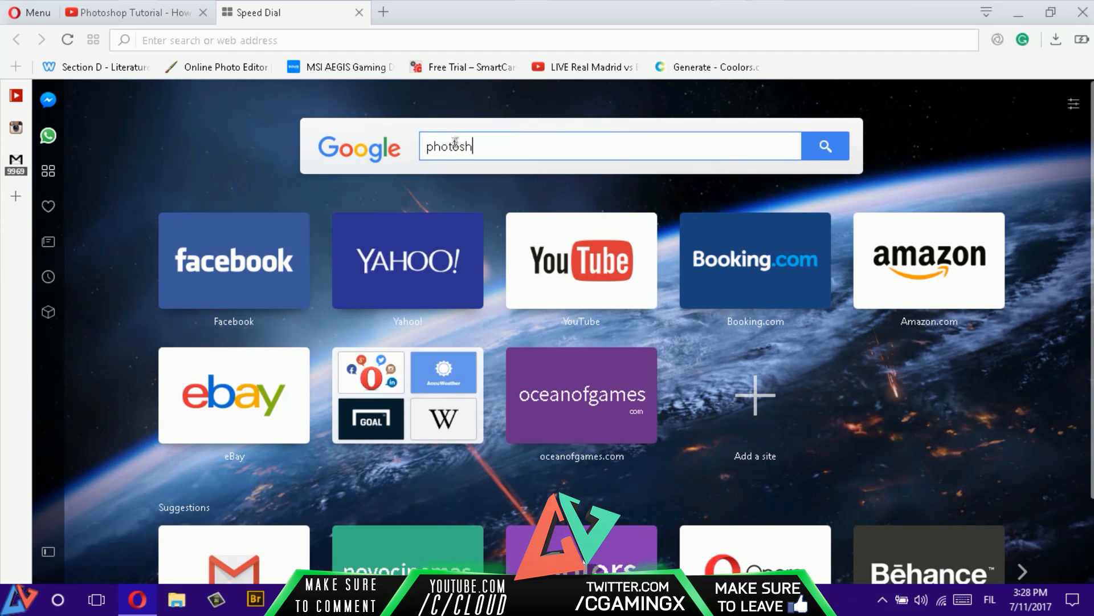
pyautogui.write('ng')
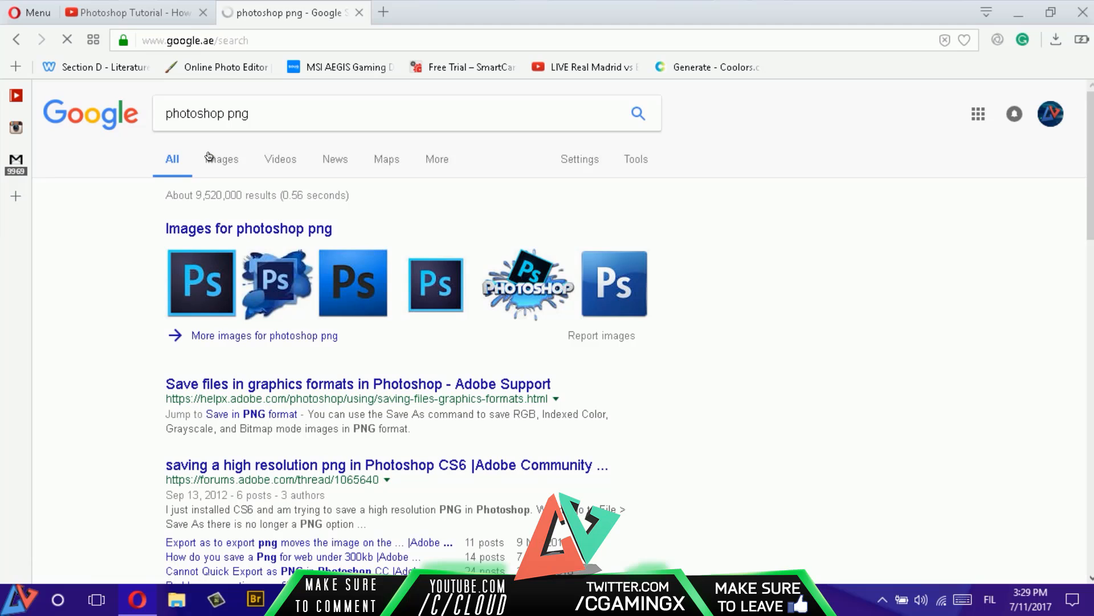
pyautogui.click(217, 159)
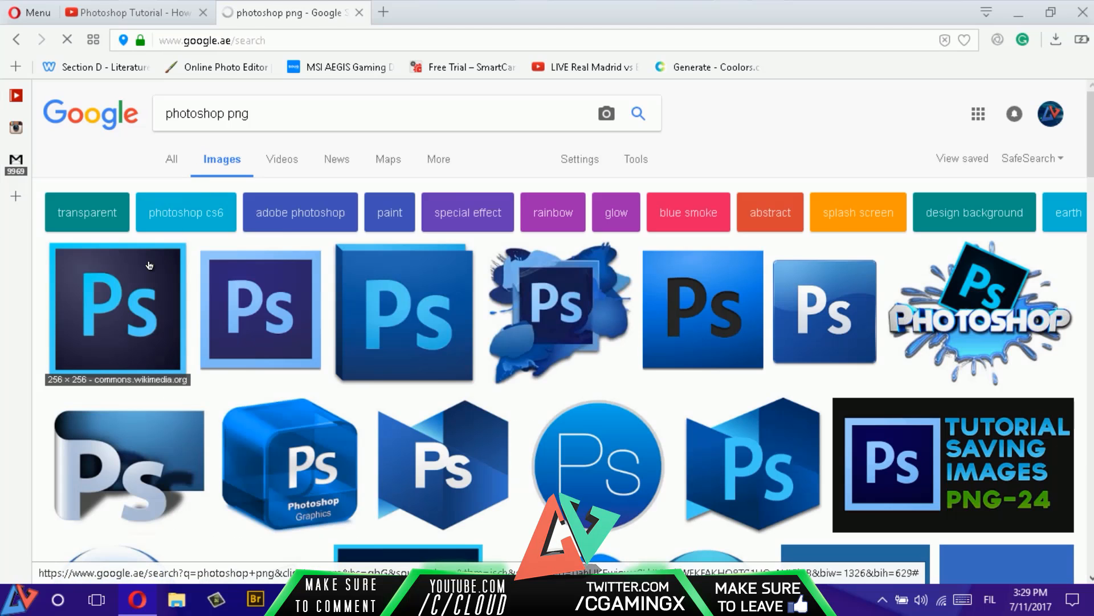
# - Open the 256 × 256 Photoshop CC icon.png result from Wikimedia Commons and copy the image
pyautogui.click(150, 265)
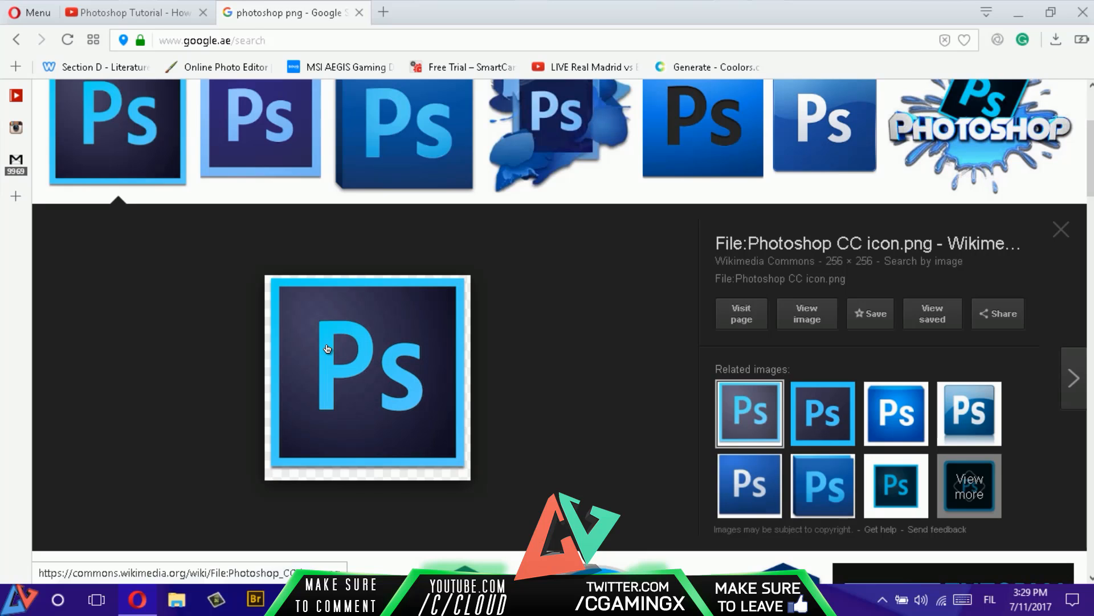
pyautogui.rightClick(384, 348)
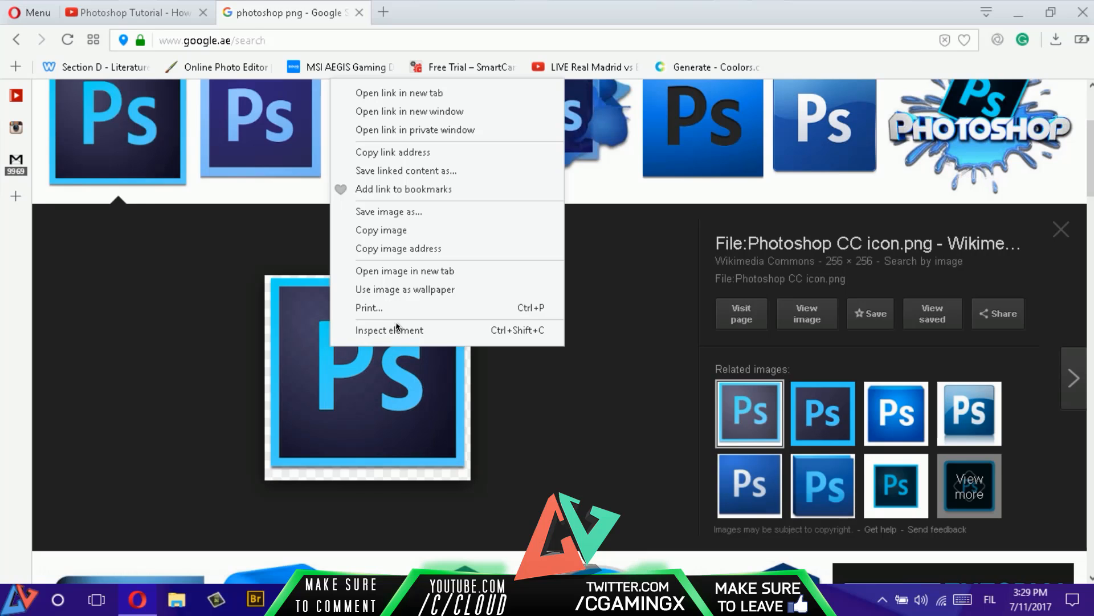
pyautogui.click(395, 231)
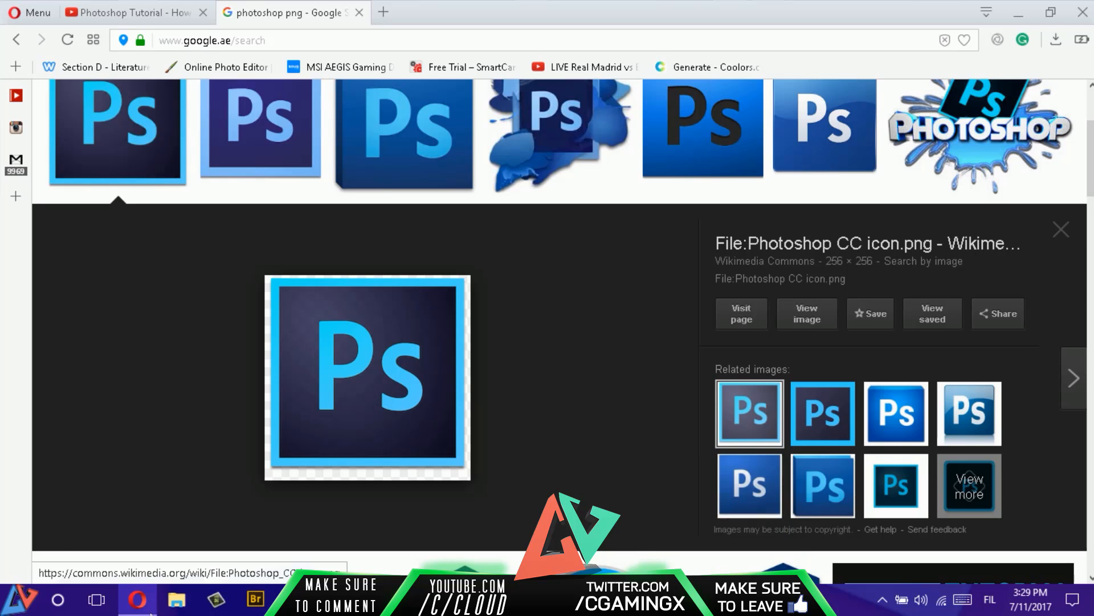
# - Return to Photoshop and paste the copied Ps icon into the Untitled-1 document above the Shape 1 copy 4 layer
pyautogui.click(138, 599)
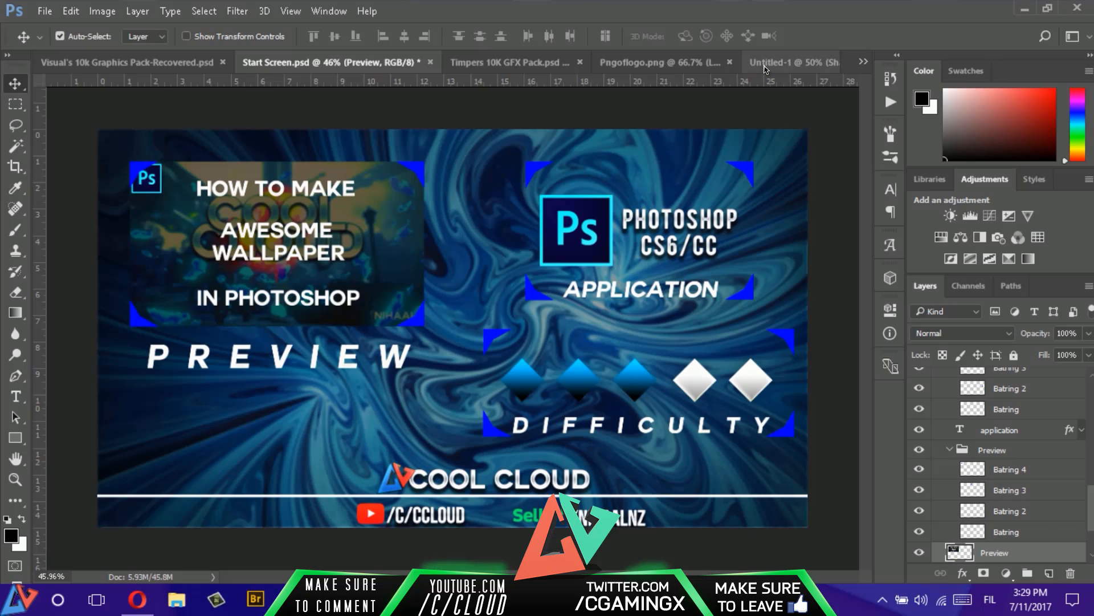
pyautogui.click(793, 62)
pyautogui.rightClick(593, 253)
pyautogui.click(607, 404)
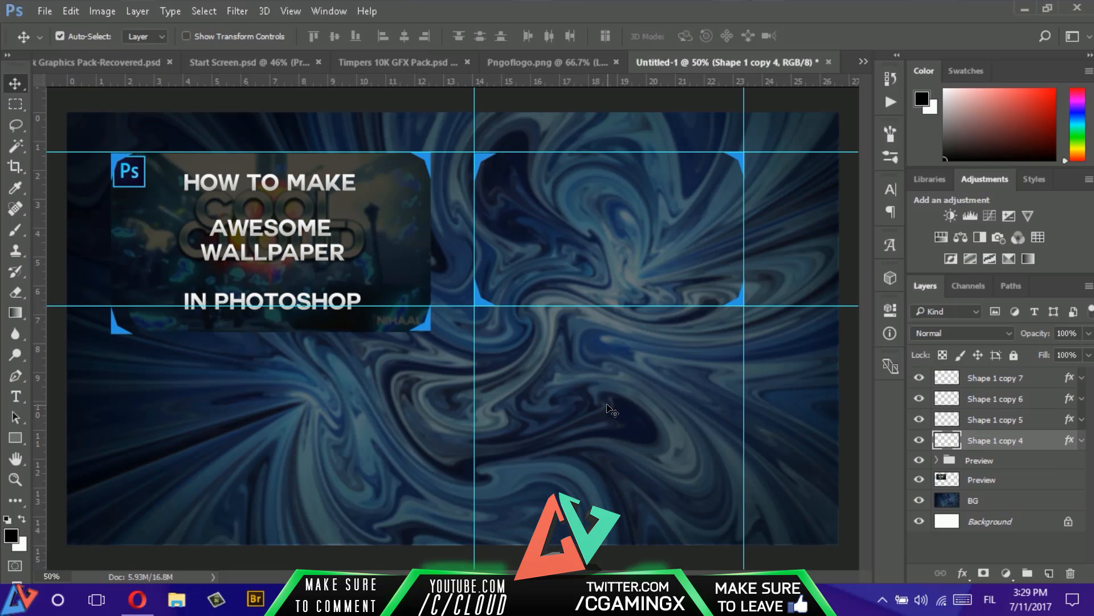
pyautogui.hotkey('ctrl', 'v')
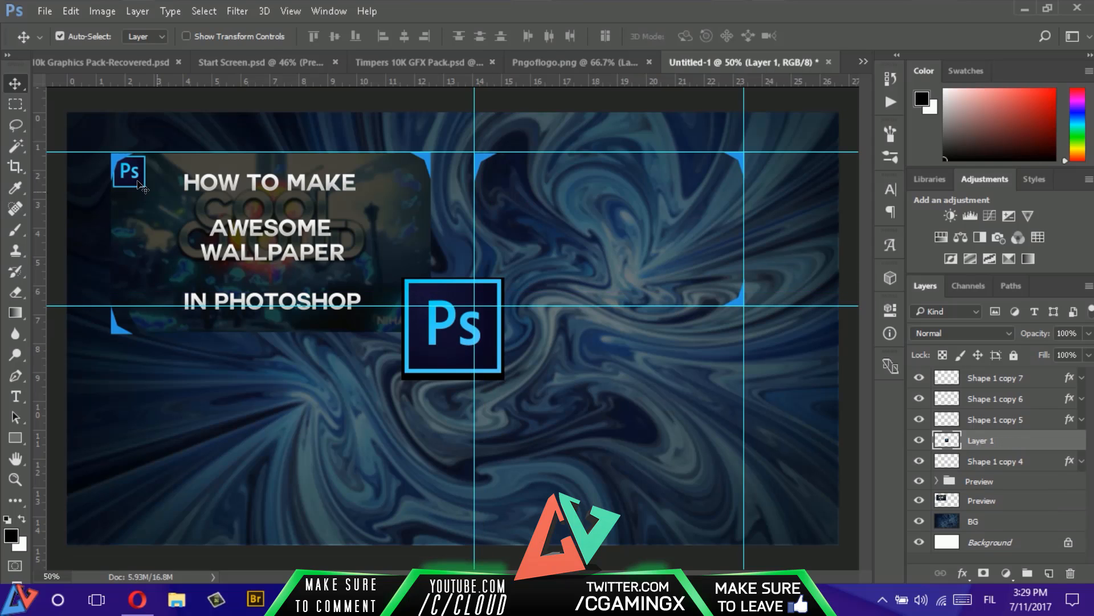
# - Remove the black border around the pasted Ps icon on Layer 1 using a Magic Wand selection, and deselect
pyautogui.click(16, 146)
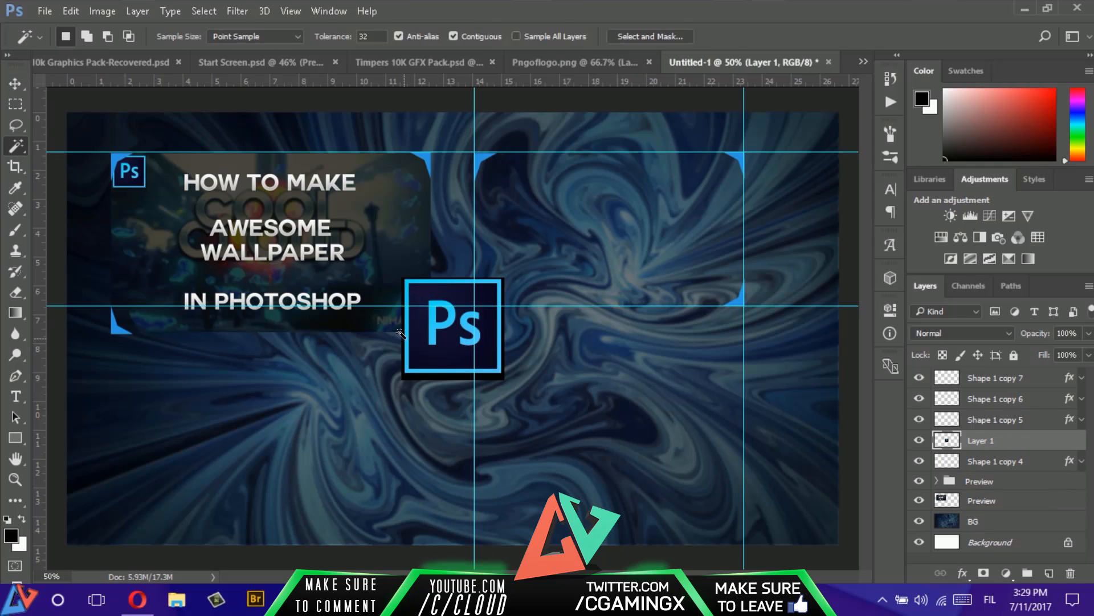
pyautogui.rightClick(20, 144)
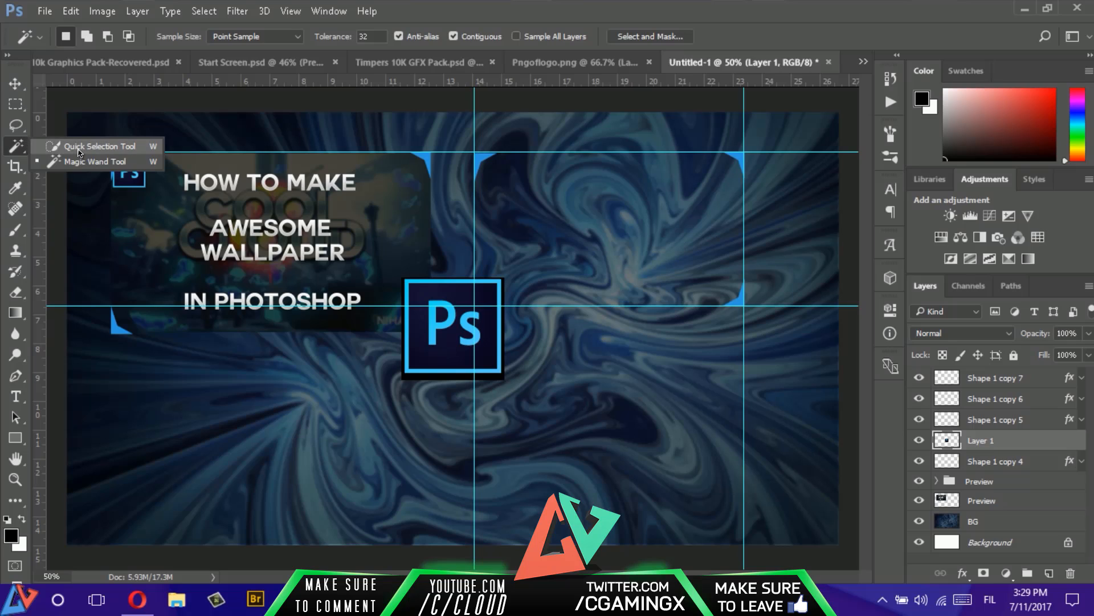
pyautogui.click(8, 143)
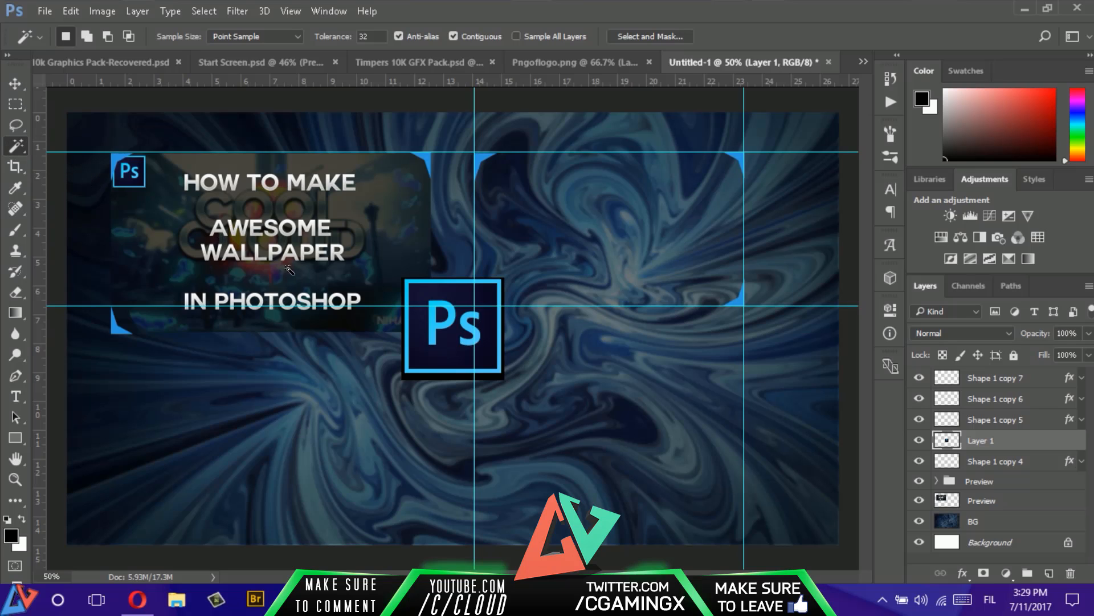
pyautogui.click(403, 326)
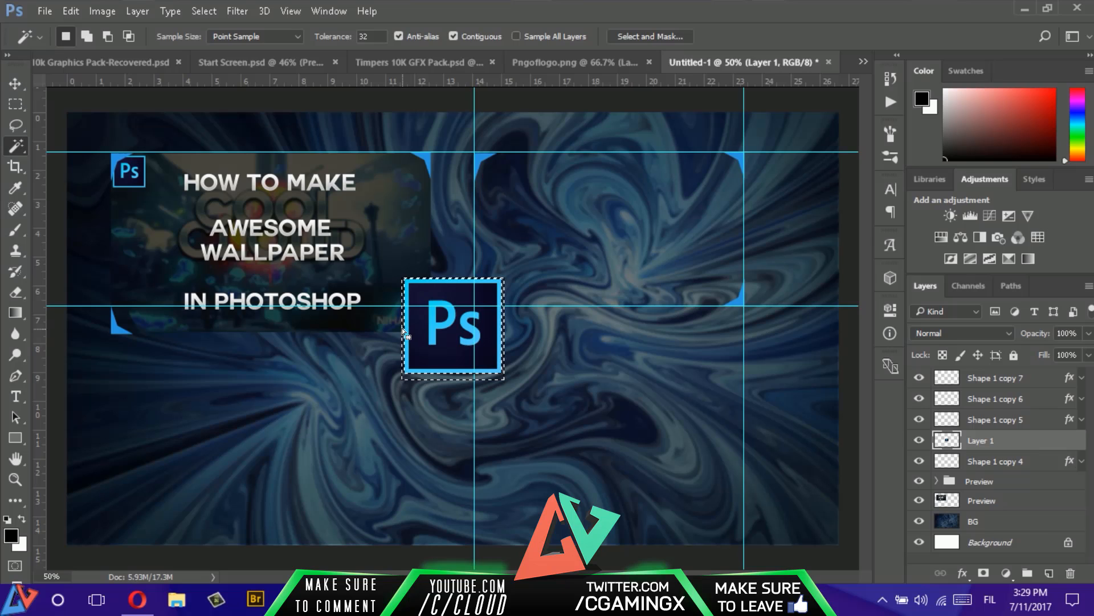
pyautogui.hotkey('ctrl', 'd')
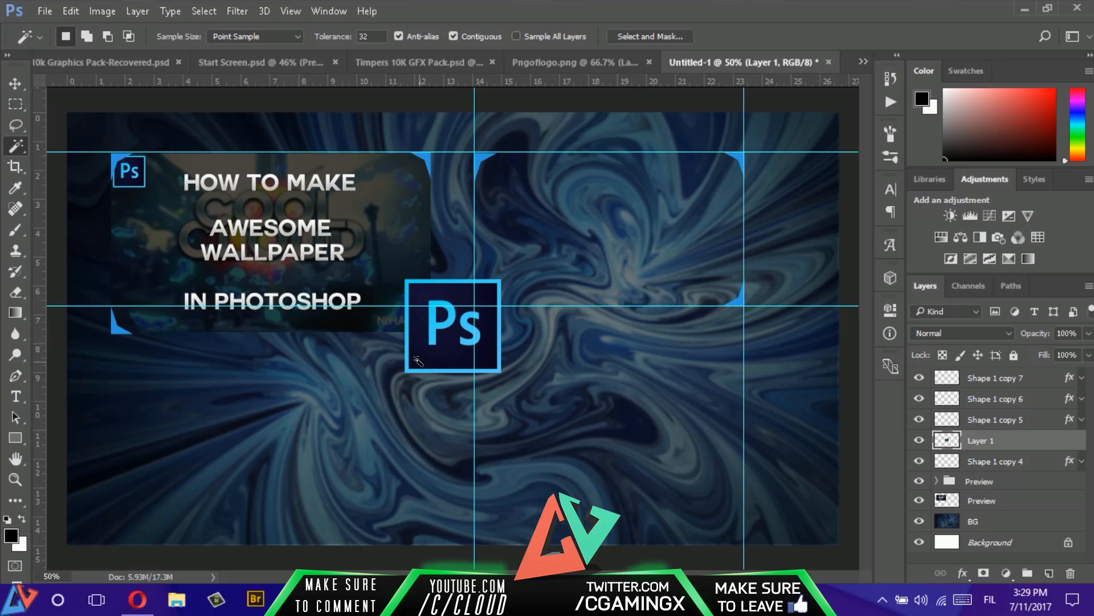
pyautogui.press('c')
pyautogui.press('v')
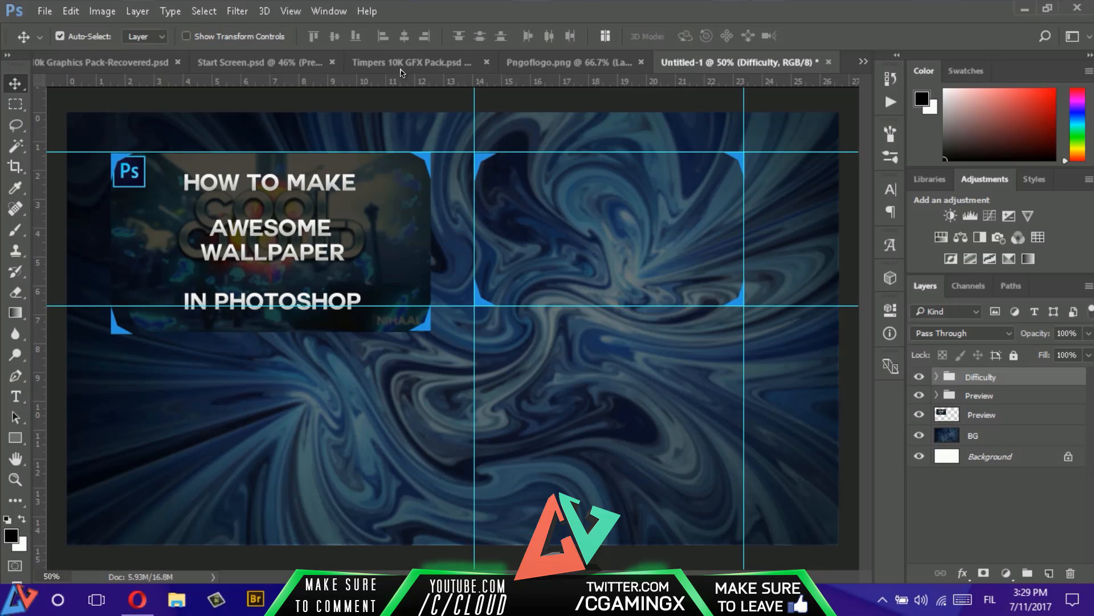
# - Copy the Photoshop png layer from Start Screen.psd into Untitled-1, placing the icon inside the second frame near its left brackets
pyautogui.click(273, 68)
pyautogui.scroll(-1, 1034, 439)
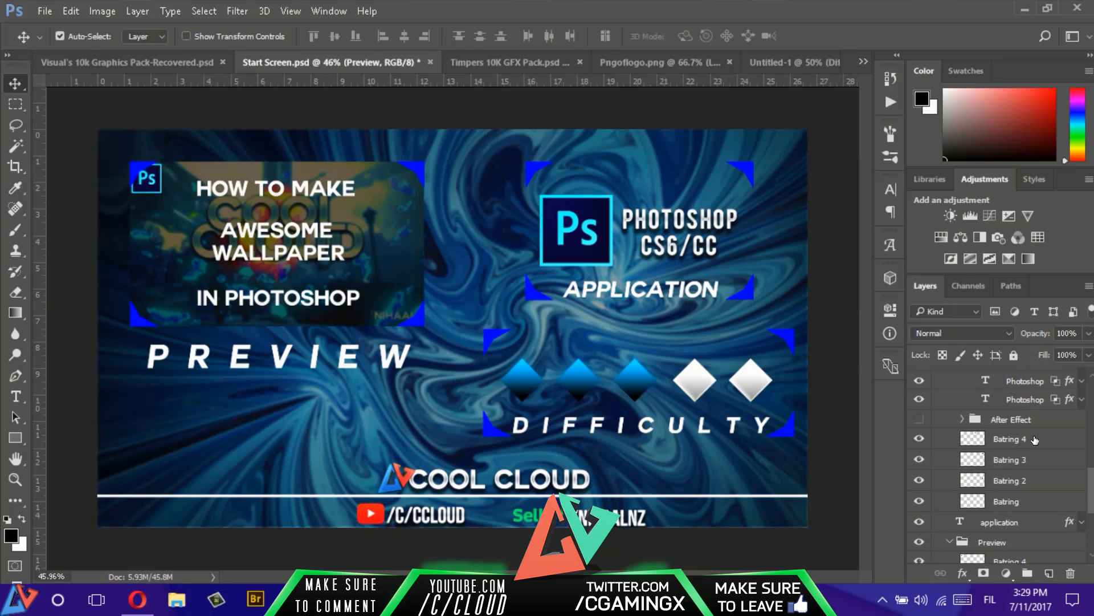
pyautogui.scroll(-3, 1020, 445)
pyautogui.scroll(4, 946, 464)
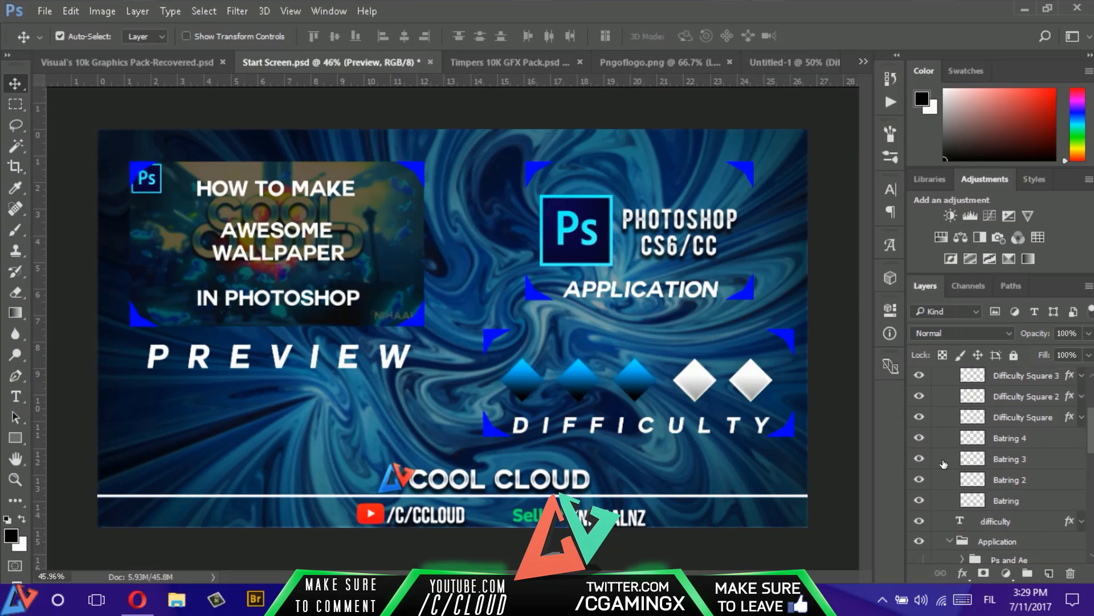
pyautogui.scroll(-5, 976, 479)
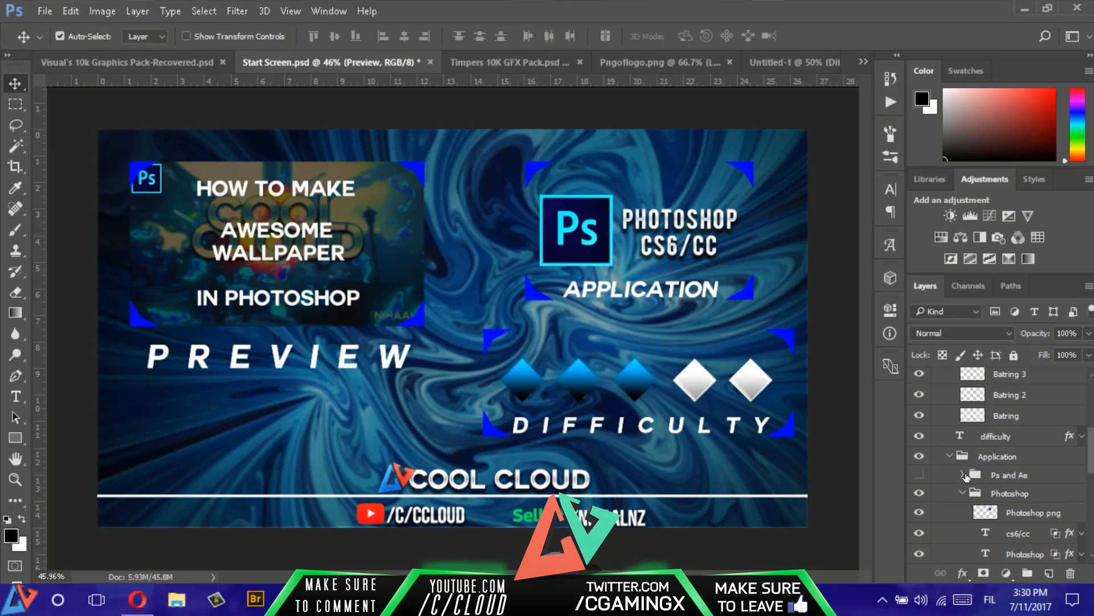
pyautogui.click(1006, 493)
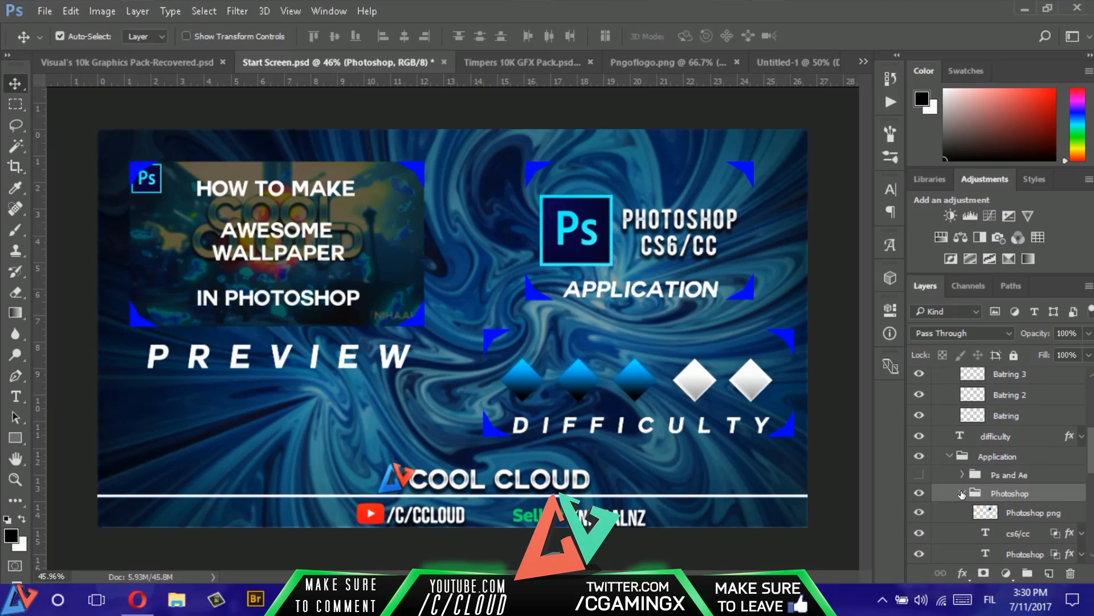
pyautogui.click(1030, 514)
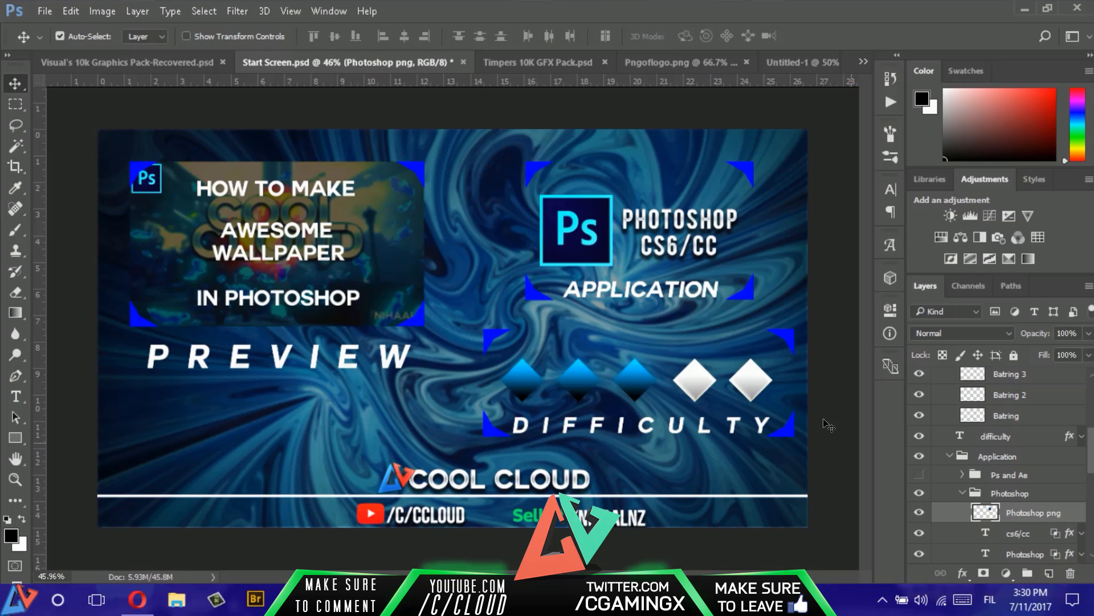
pyautogui.moveTo(606, 257); pyautogui.dragTo(542, 232)
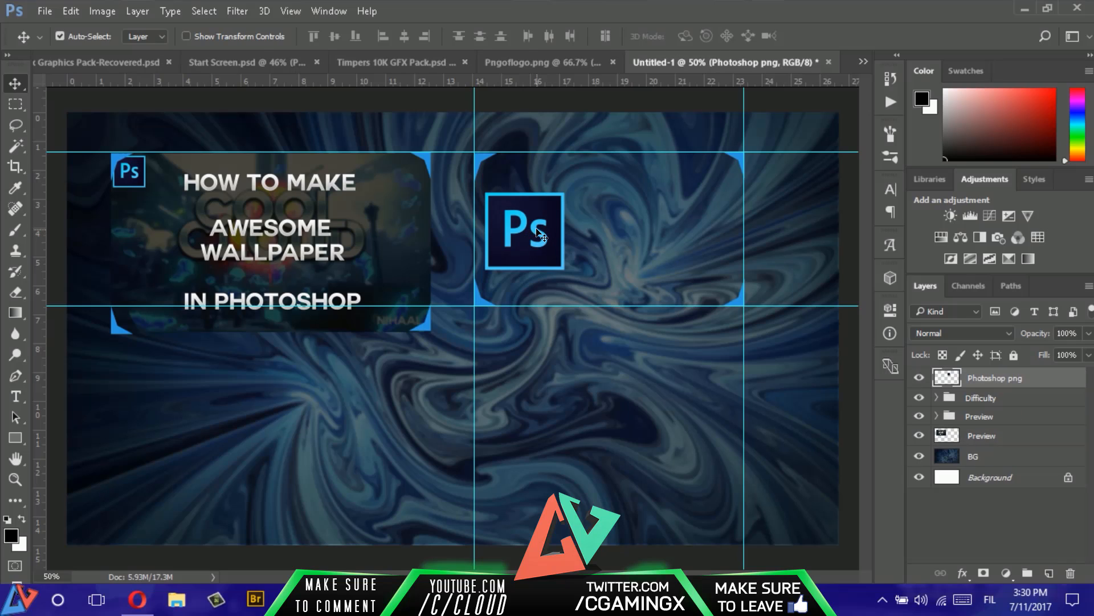
pyautogui.press('Up')
pyautogui.press('Up')
pyautogui.press('Up')
pyautogui.press('Up')
pyautogui.press('Up')
pyautogui.press('Up')
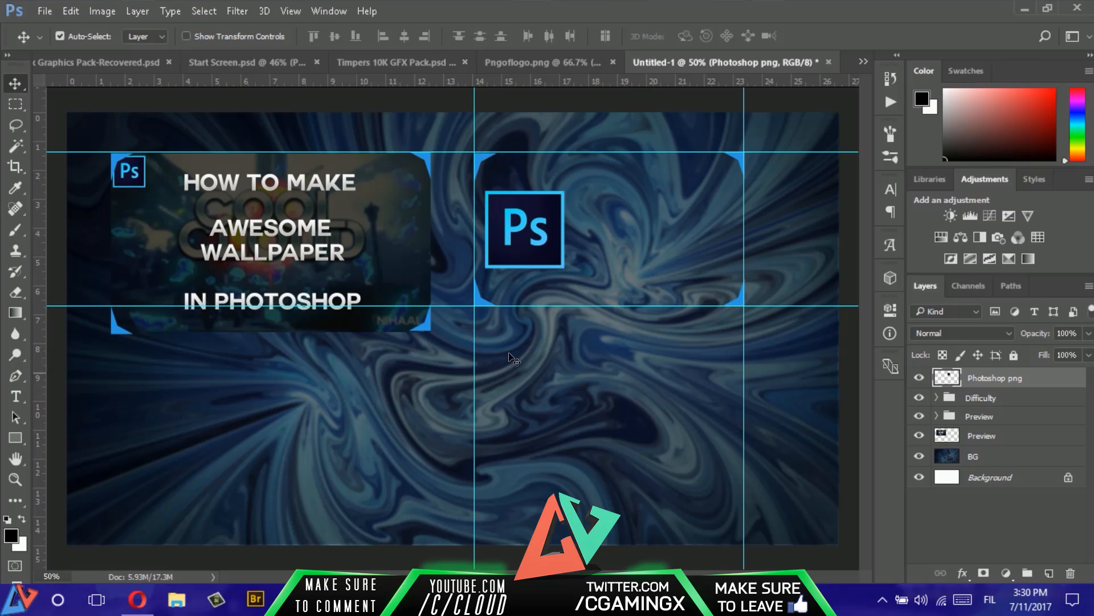
# - Check the Start Screen.psd reference, return to Untitled-1 and rename the Difficulty group as Application
pyautogui.click(249, 67)
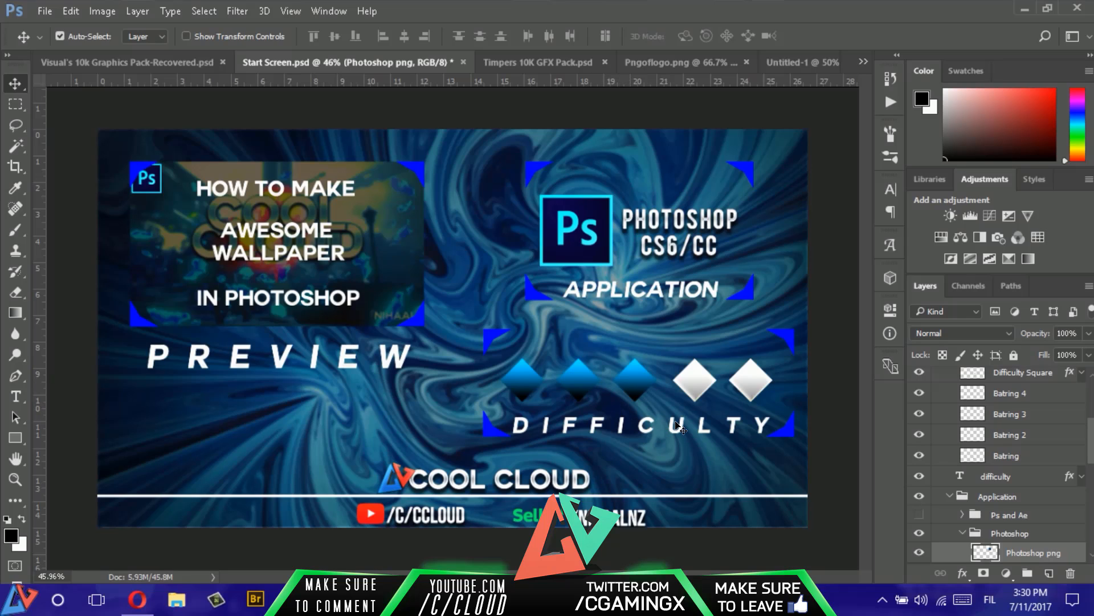
pyautogui.click(684, 64)
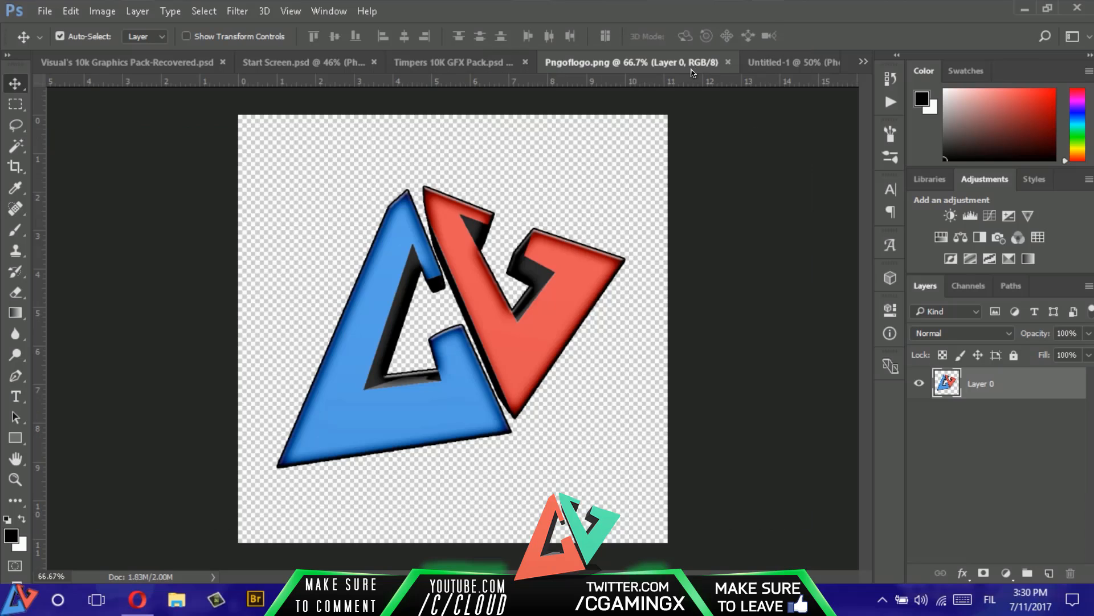
pyautogui.click(796, 64)
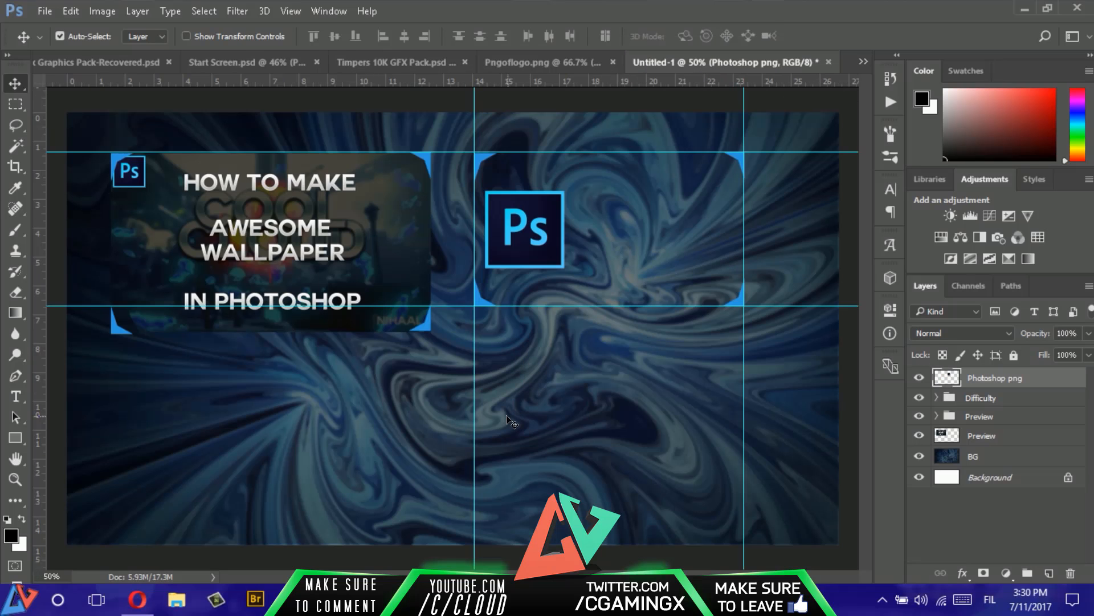
pyautogui.doubleClick(980, 398)
pyautogui.write('Application')
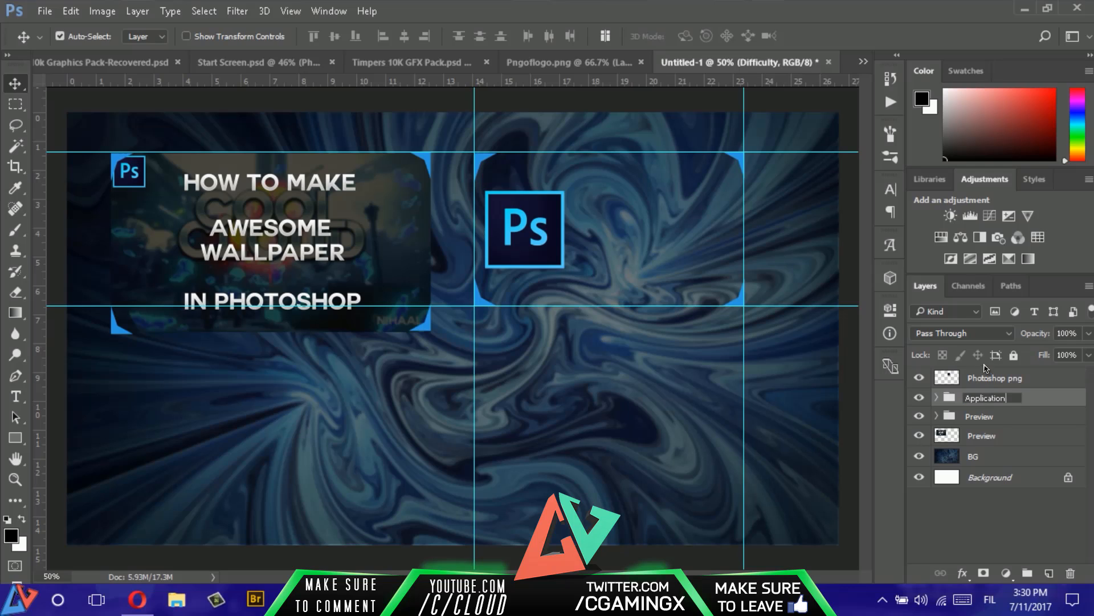
pyautogui.click(1005, 547)
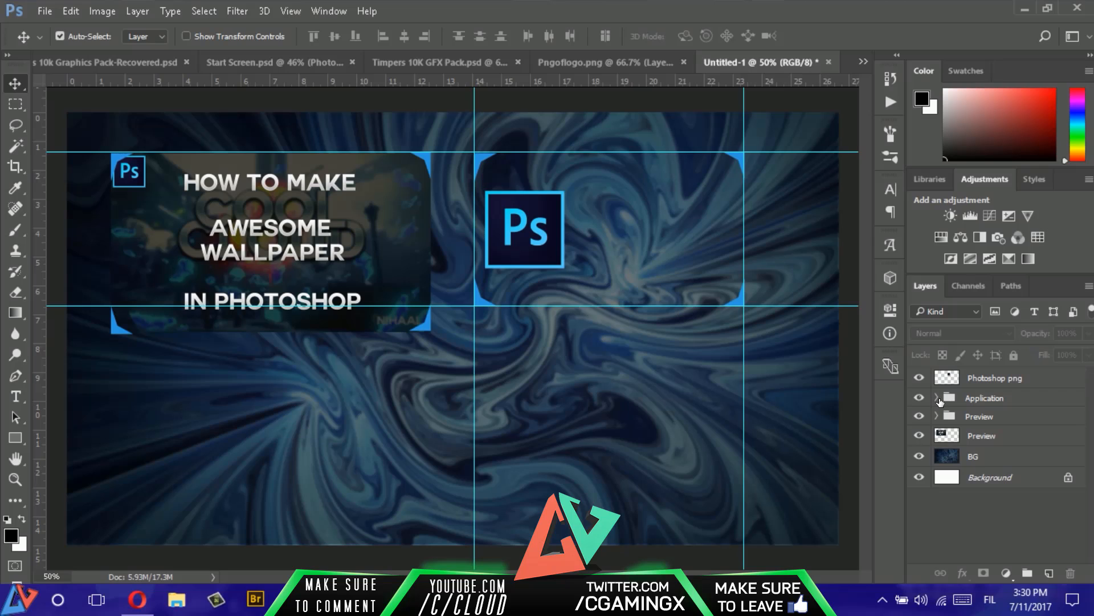
# - Duplicate the Application frame's lower-left bracket and place the copy below and slightly to the left of that frame
pyautogui.click(938, 399)
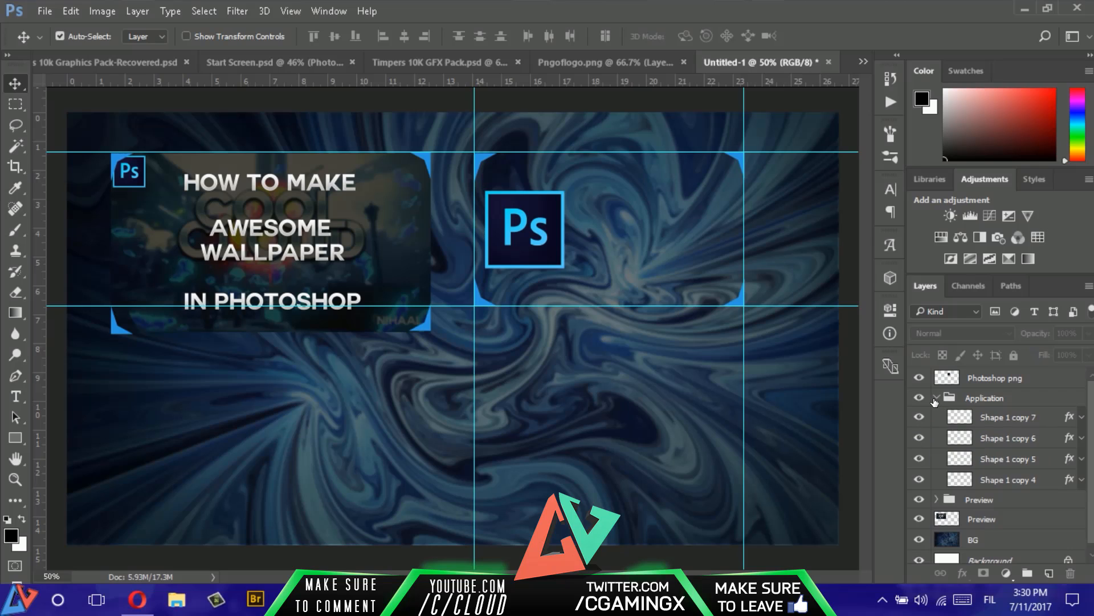
pyautogui.click(1007, 484)
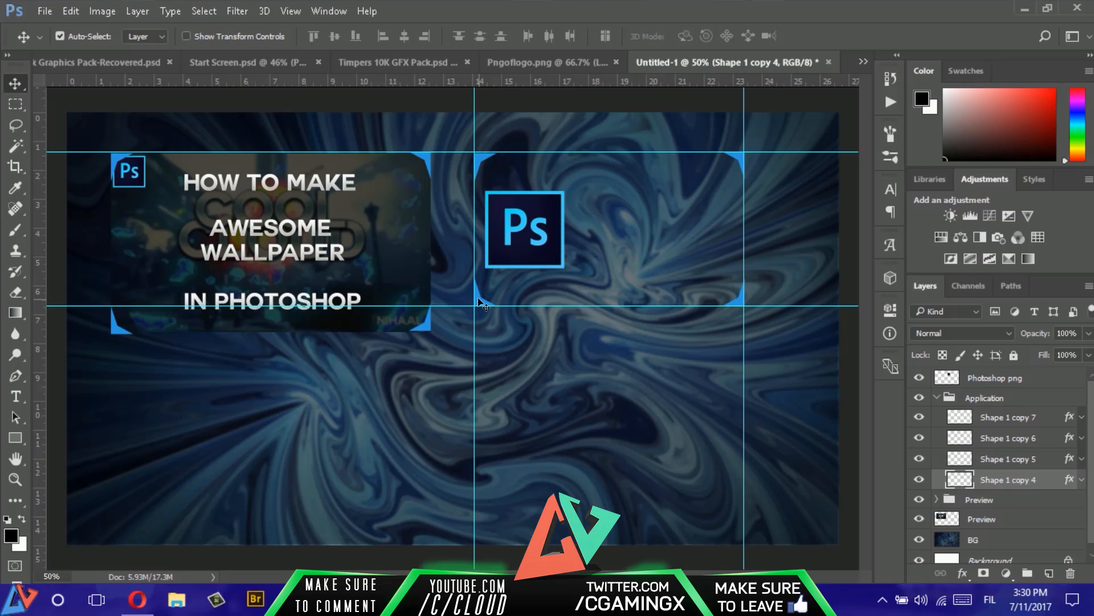
pyautogui.moveTo(479, 301); pyautogui.dragTo(477, 425)
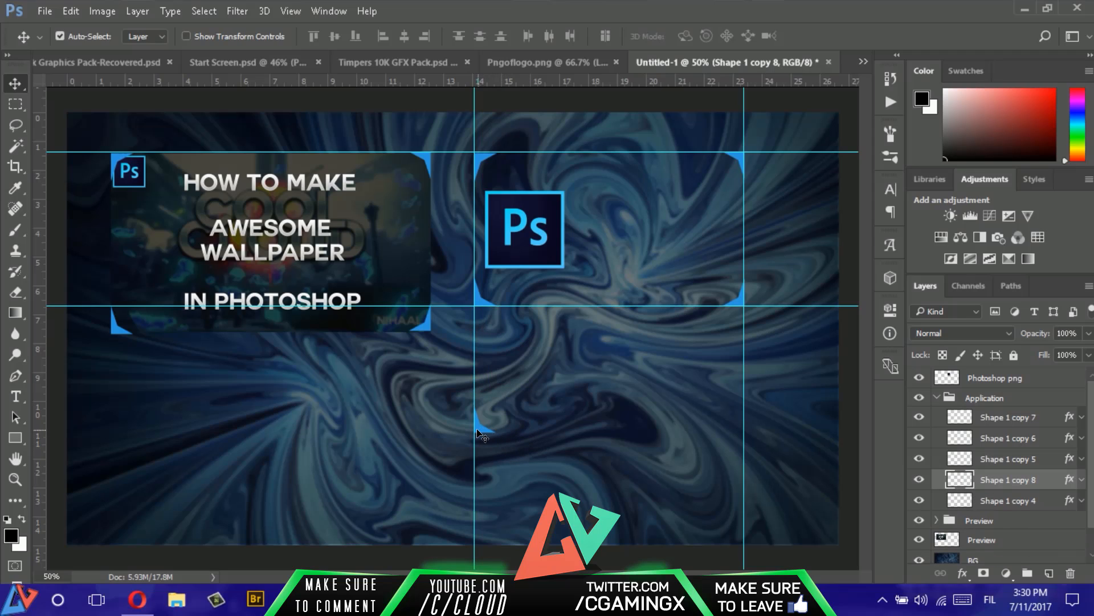
pyautogui.moveTo(481, 436)
pyautogui.mouseDown()
pyautogui.moveTo(430, 430)
pyautogui.moveTo(464, 428)
pyautogui.mouseUp()
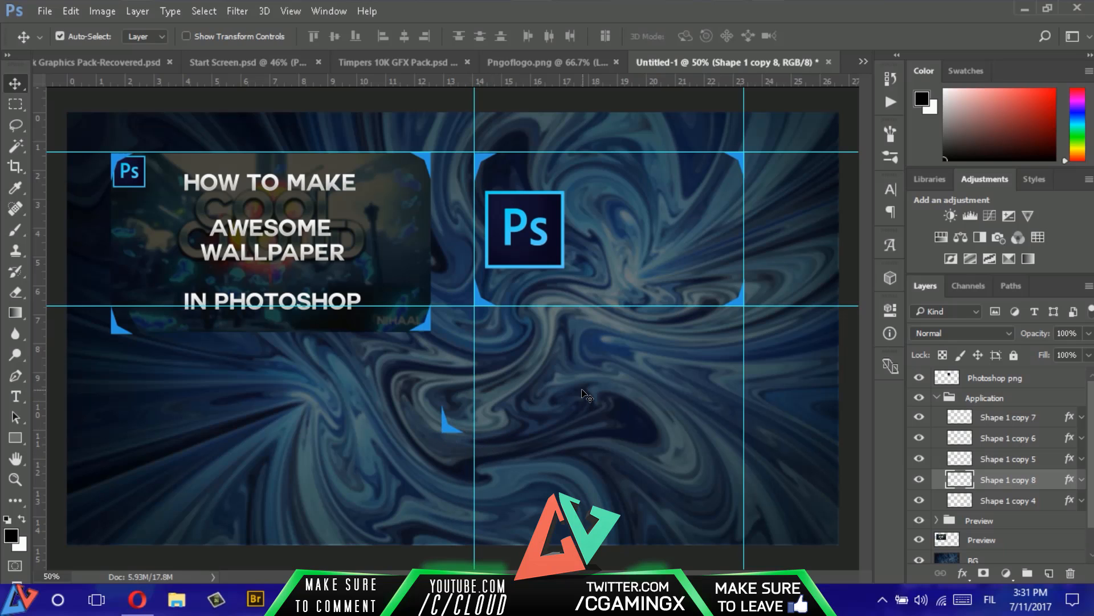
pyautogui.moveTo(448, 430); pyautogui.dragTo(447, 444)
# - Move the new bracket layer to the top of the layer stack and the Photoshop png layer below the Application group
pyautogui.moveTo(1014, 479); pyautogui.dragTo(1026, 372)
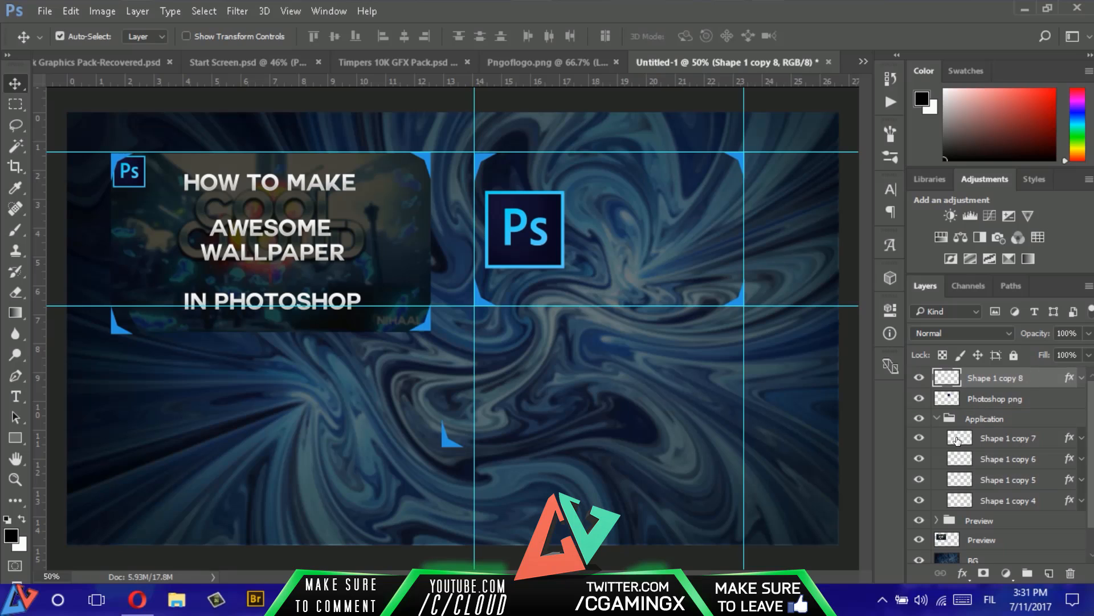
pyautogui.click(936, 418)
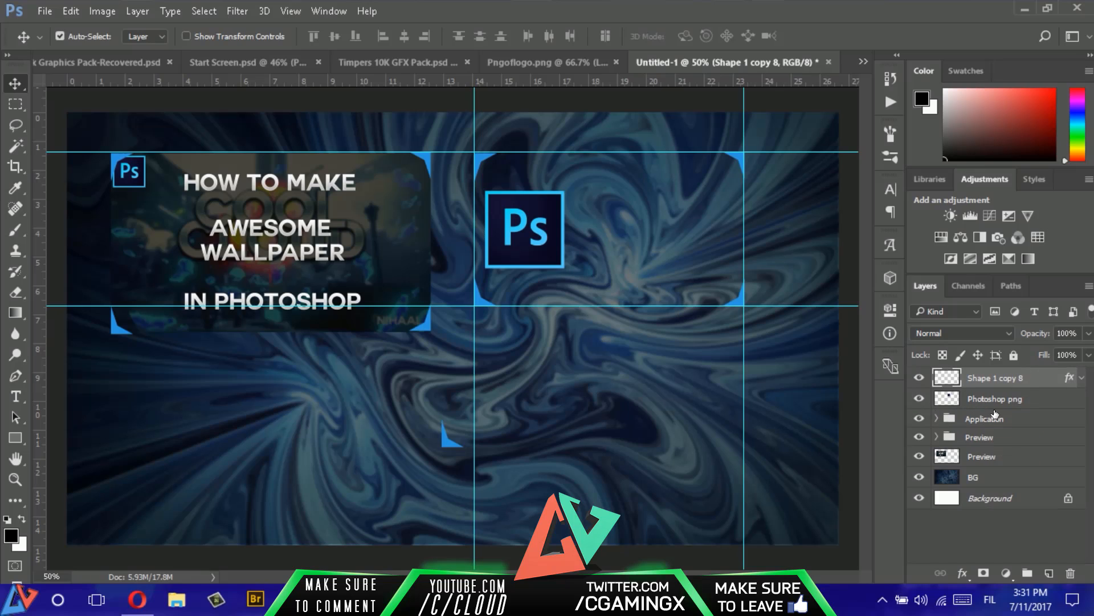
pyautogui.moveTo(1014, 399); pyautogui.dragTo(1020, 429)
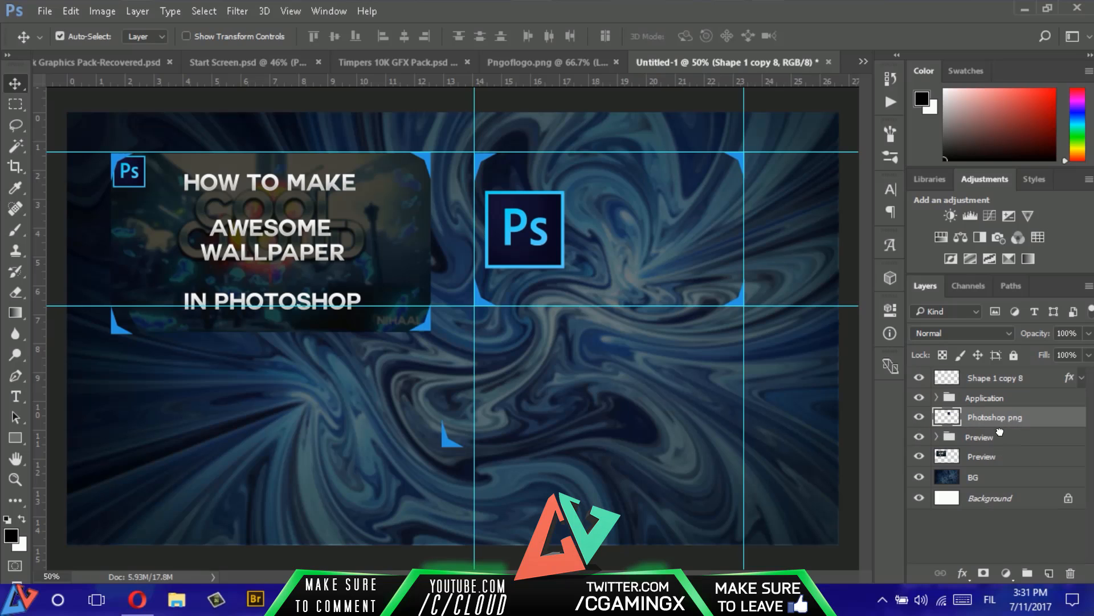
# - Duplicate the new bracket to the other three corners of a third frame and flip the lower-right copy horizontally
pyautogui.click(1029, 378)
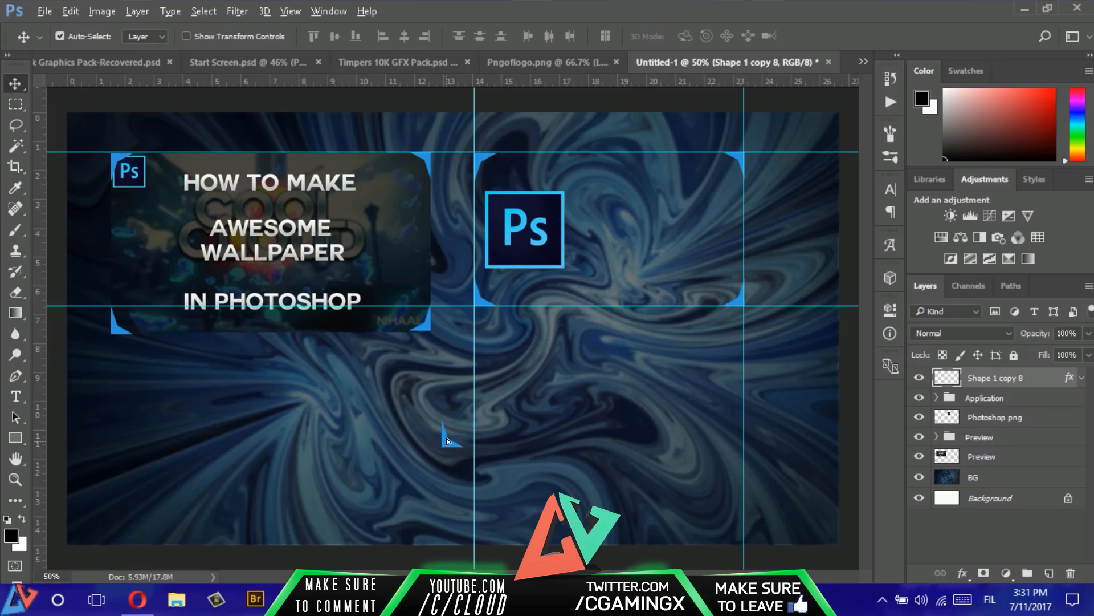
pyautogui.moveTo(447, 440); pyautogui.dragTo(763, 444)
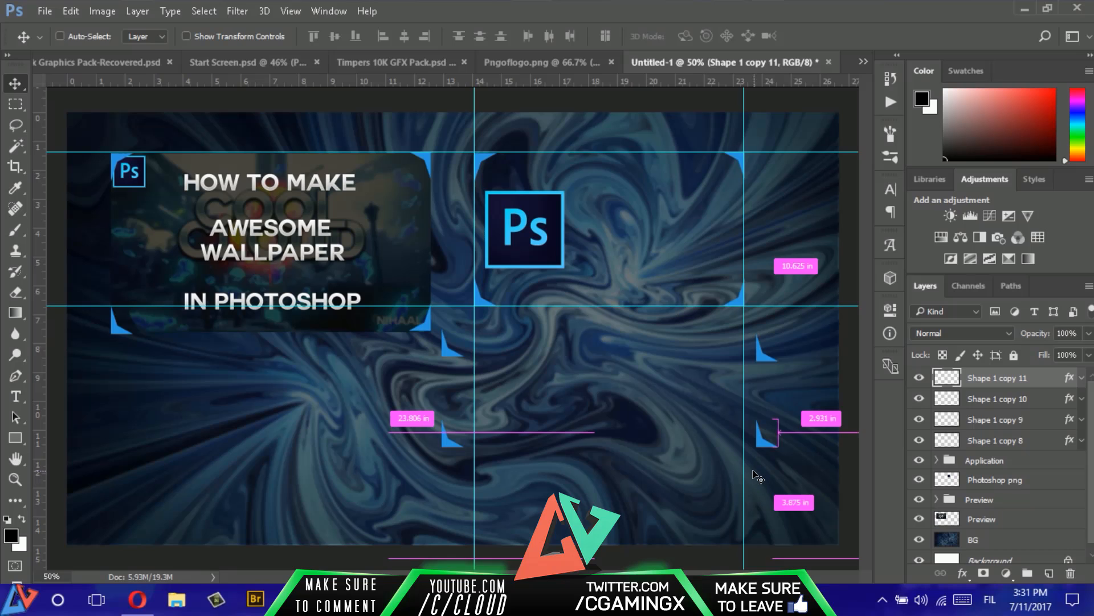
pyautogui.hotkey('ctrl', 't')
pyautogui.rightClick(758, 433)
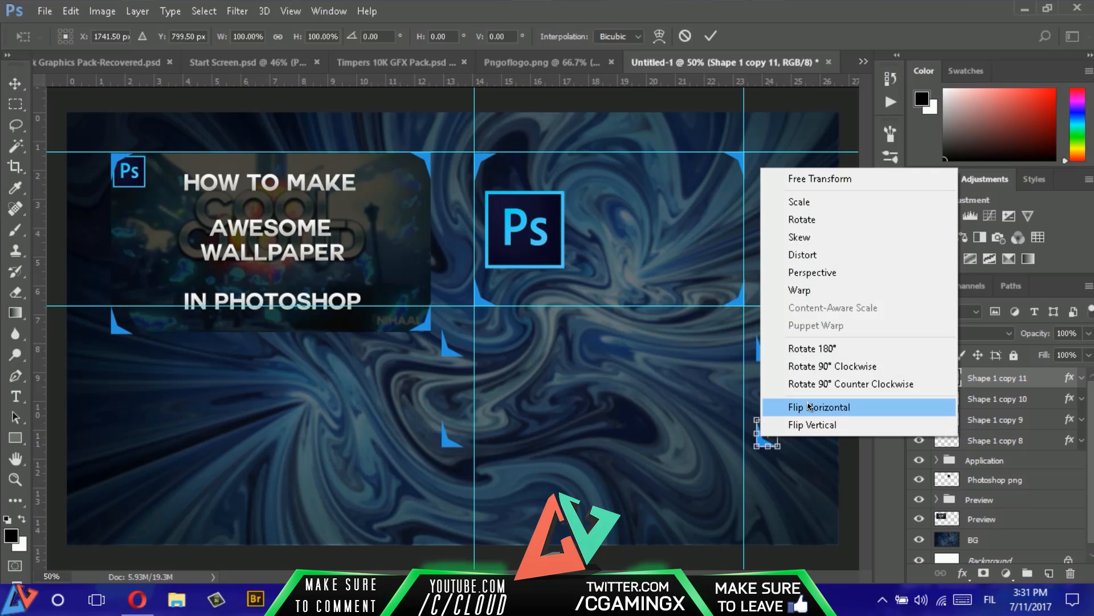
pyautogui.click(806, 404)
pyautogui.press('Return')
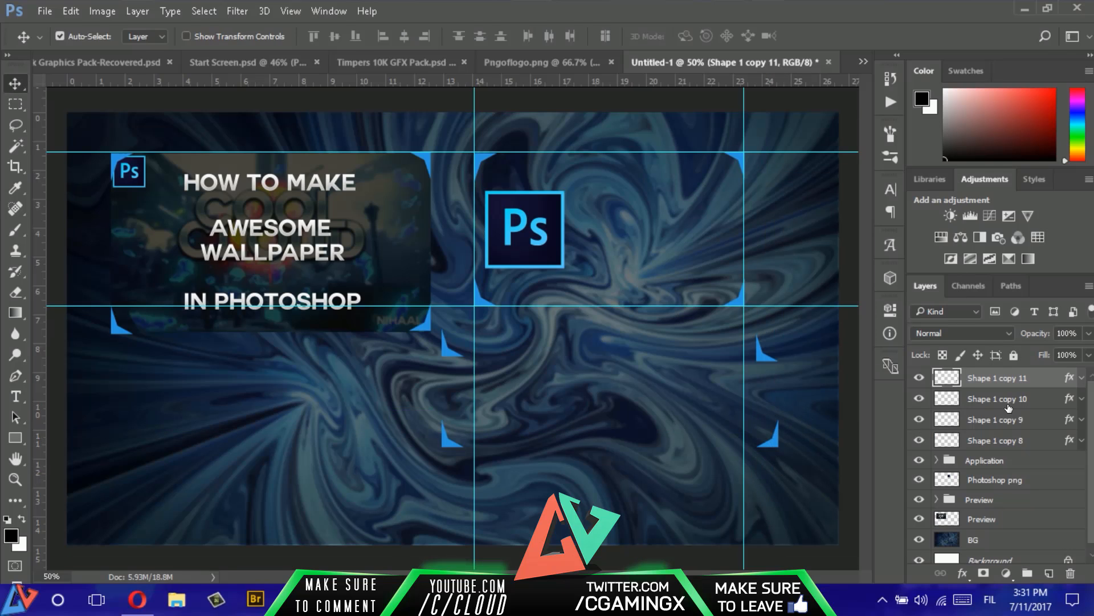
# - Flip the third frame's upper-right bracket both vertically and horizontally
pyautogui.click(998, 399)
pyautogui.hotkey('ctrl', 't')
pyautogui.rightClick(769, 351)
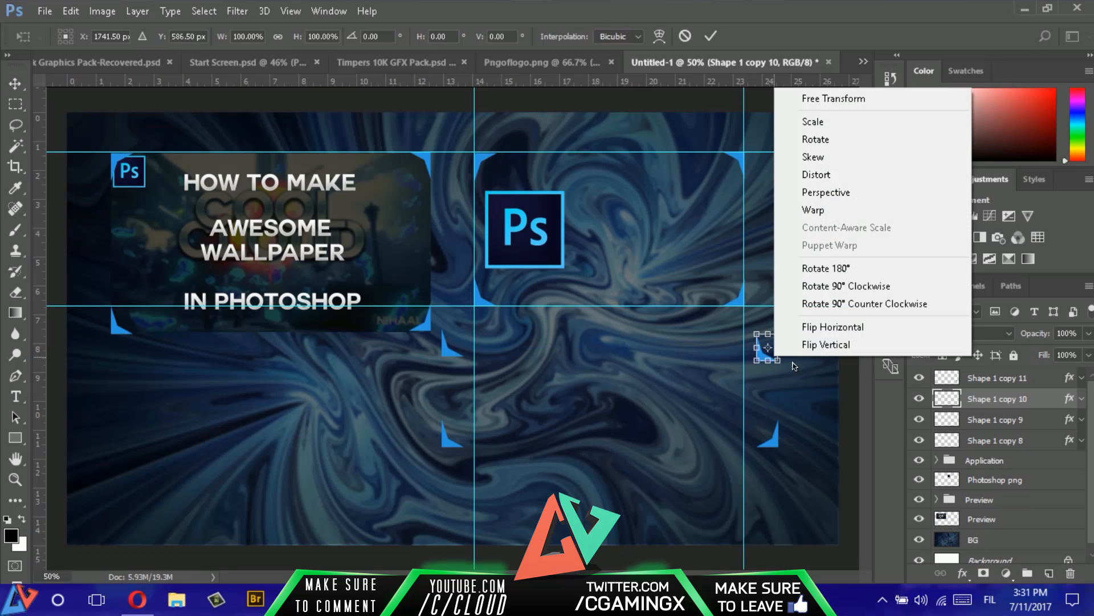
pyautogui.click(812, 411)
pyautogui.rightClick(763, 352)
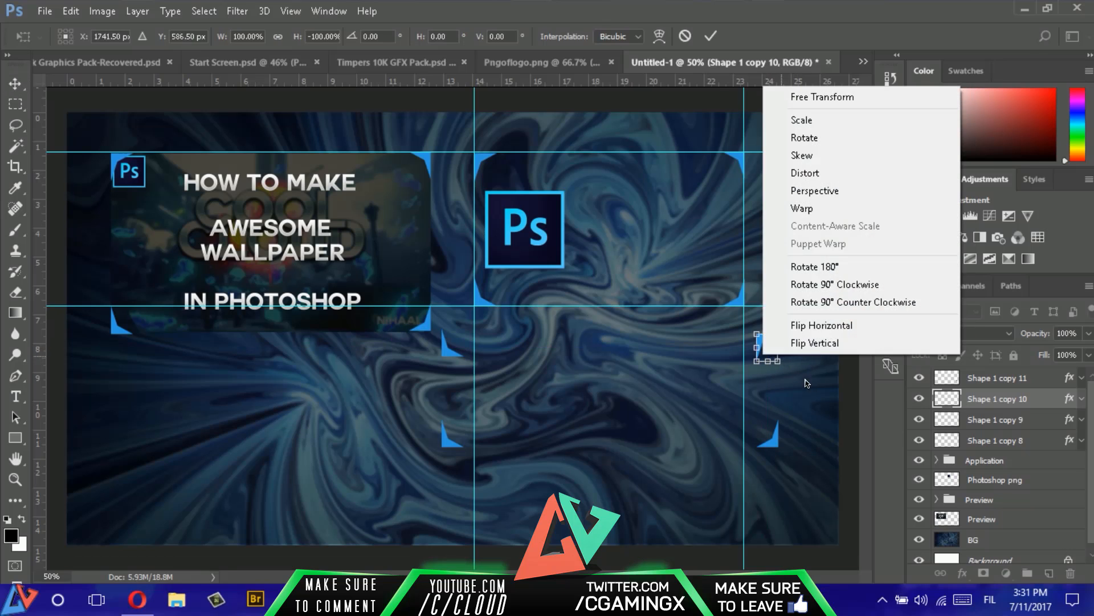
pyautogui.click(809, 335)
pyautogui.click(714, 38)
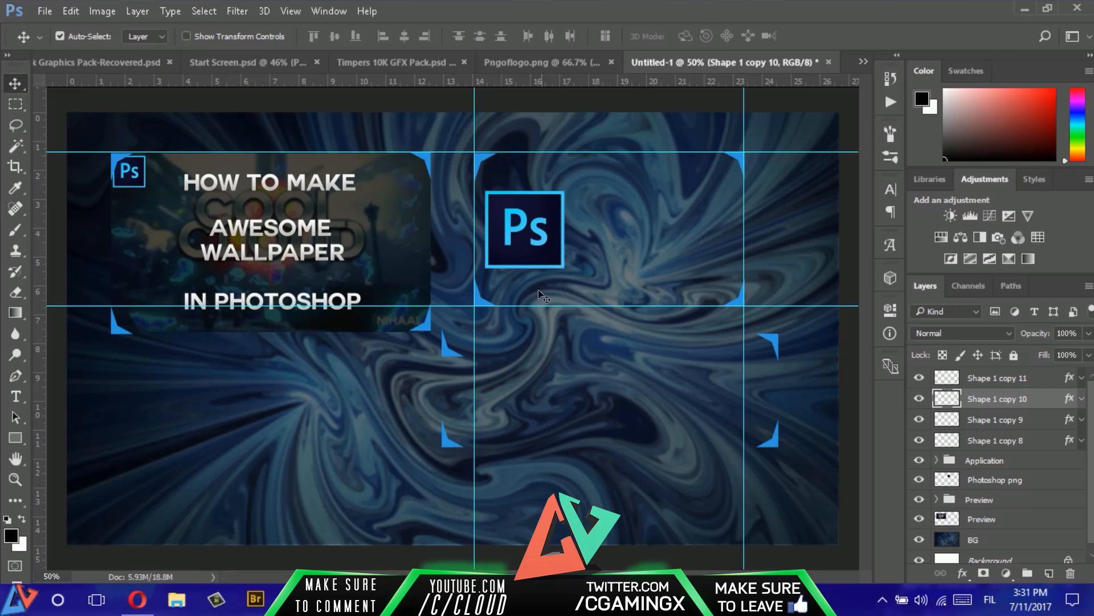
# - Flip the third frame's upper-left bracket vertically
pyautogui.click(1005, 419)
pyautogui.hotkey('ctrl', 't')
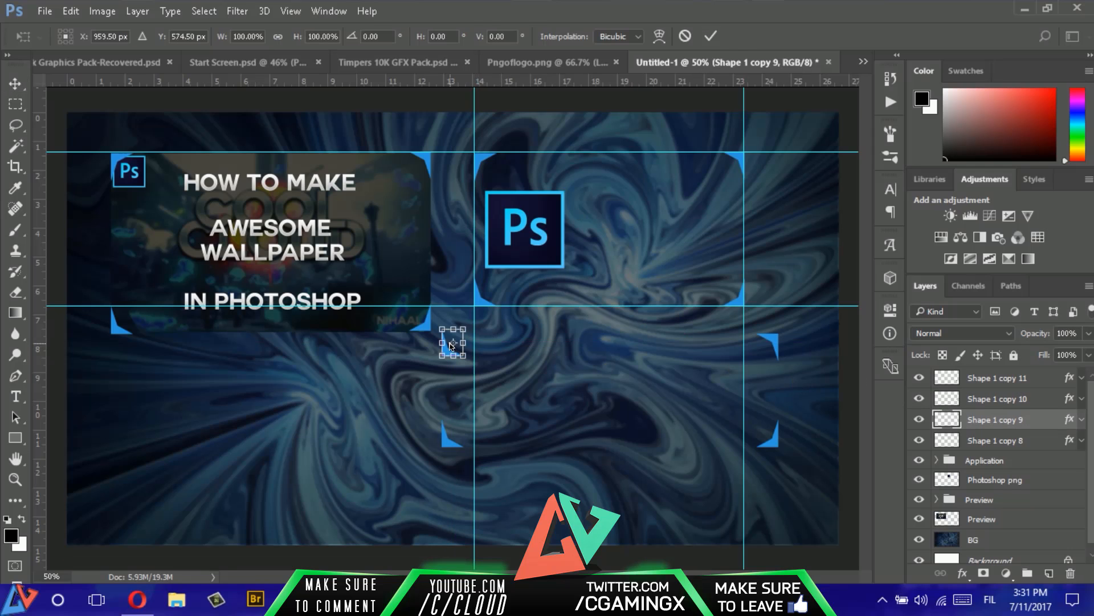
pyautogui.rightClick(453, 347)
pyautogui.click(535, 332)
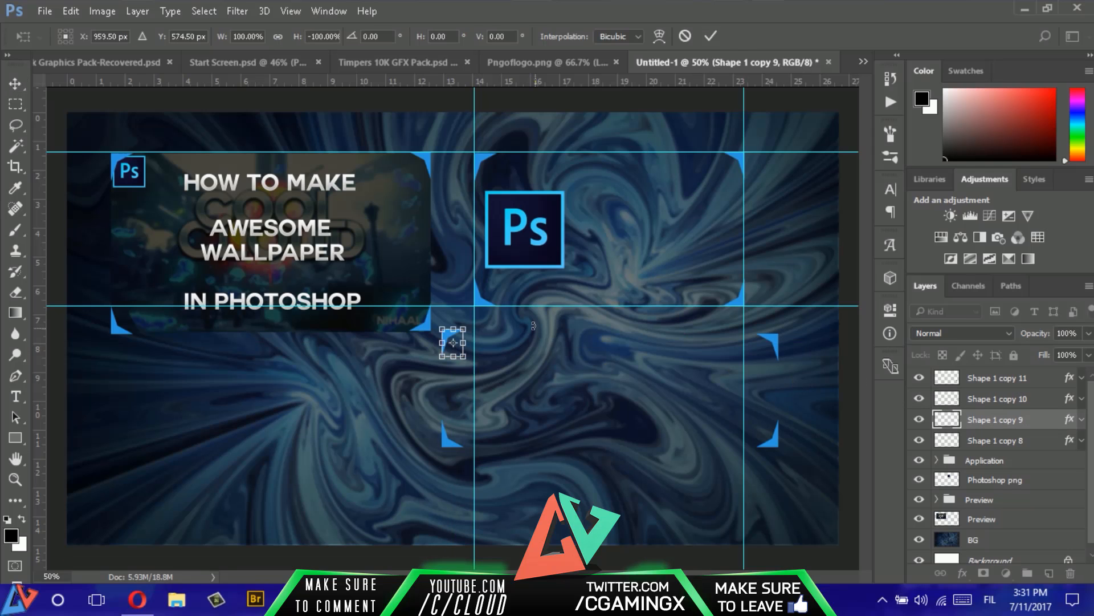
pyautogui.press('Return')
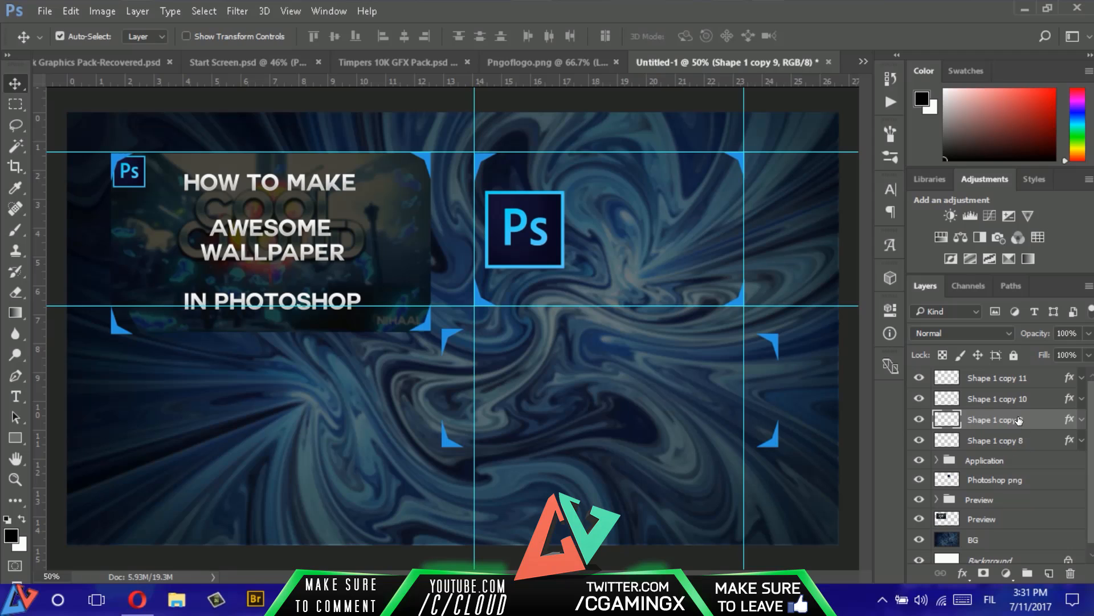
# - Reorder the third frame's bracket layers so Shape 1 copy 9 is on top, followed by copy 10, copy 11 and copy 8
pyautogui.click(919, 378)
pyautogui.click(920, 378)
pyautogui.moveTo(968, 382); pyautogui.dragTo(997, 430)
pyautogui.moveTo(997, 380); pyautogui.dragTo(998, 405)
# - Toggle the visibility of the third frame's bracket layers to check which corner each one holds
pyautogui.click(916, 444)
pyautogui.click(916, 421)
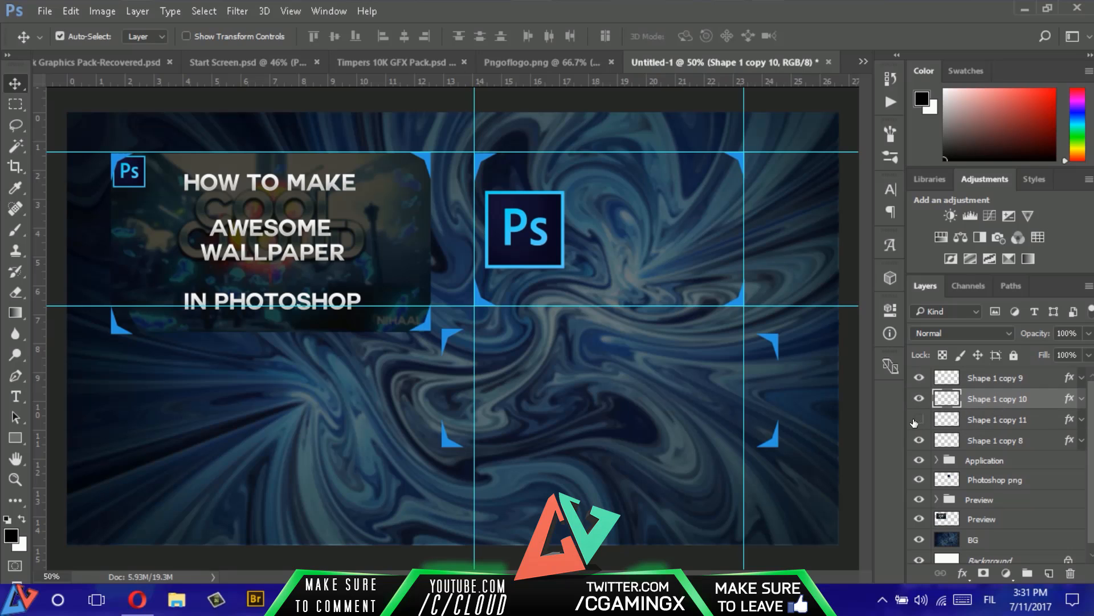
pyautogui.click(916, 421)
pyautogui.click(918, 400)
pyautogui.click(918, 400)
pyautogui.click(920, 379)
pyautogui.keyDown('ctrl'); pyautogui.click(1018, 384); pyautogui.keyUp('ctrl')
pyautogui.moveTo(769, 412); pyautogui.dragTo(757, 411)
pyautogui.hotkey('ctrl', 'z')
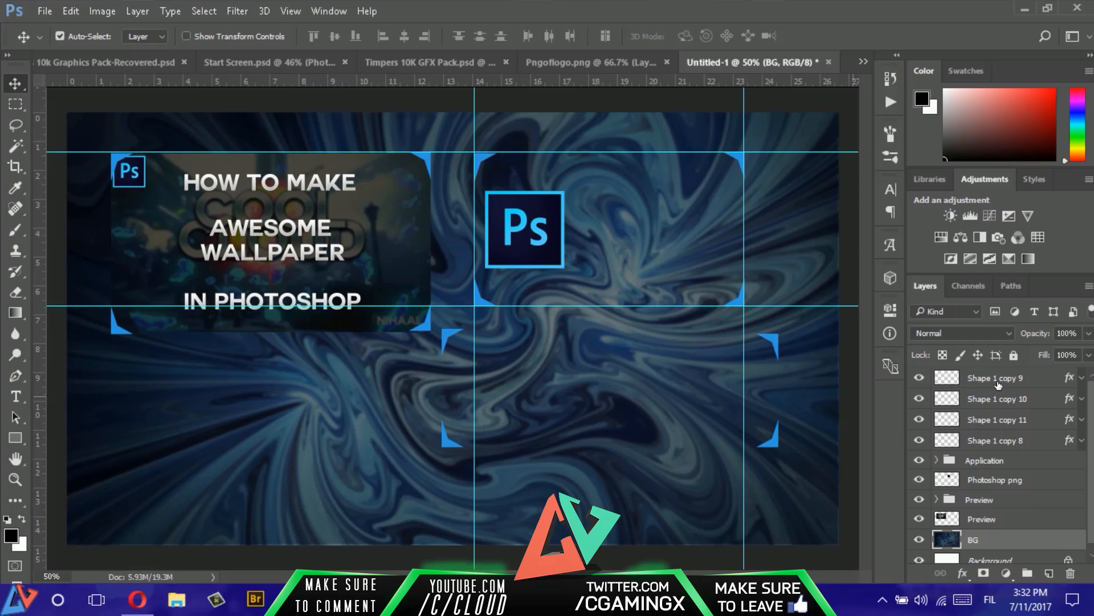
pyautogui.click(918, 379)
pyautogui.click(918, 379)
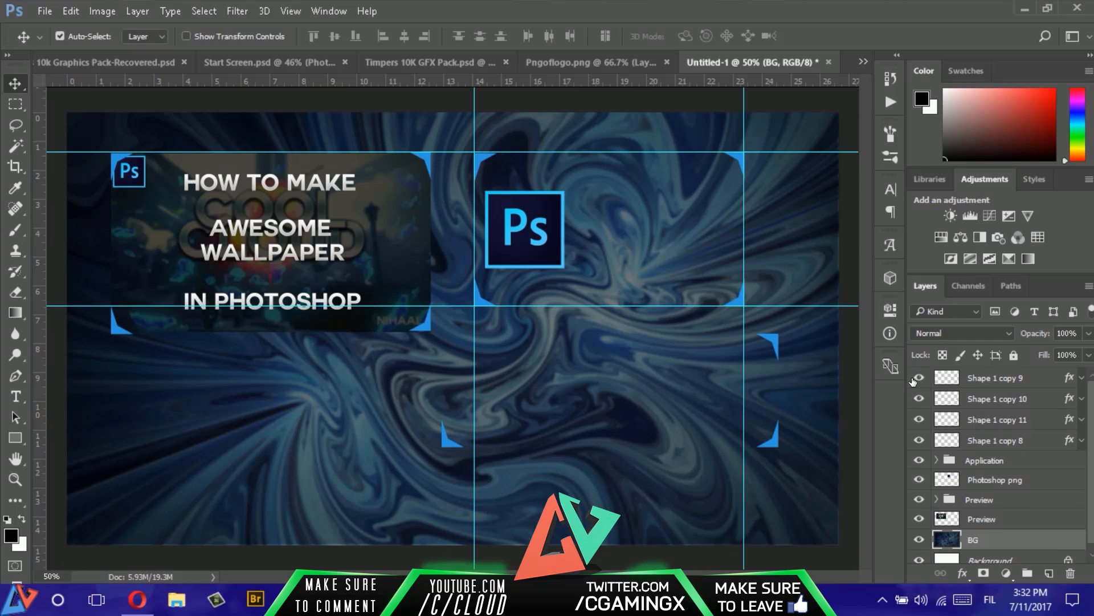
pyautogui.click(1007, 399)
pyautogui.keyDown('ctrl'); pyautogui.click(1007, 420); pyautogui.keyUp('ctrl')
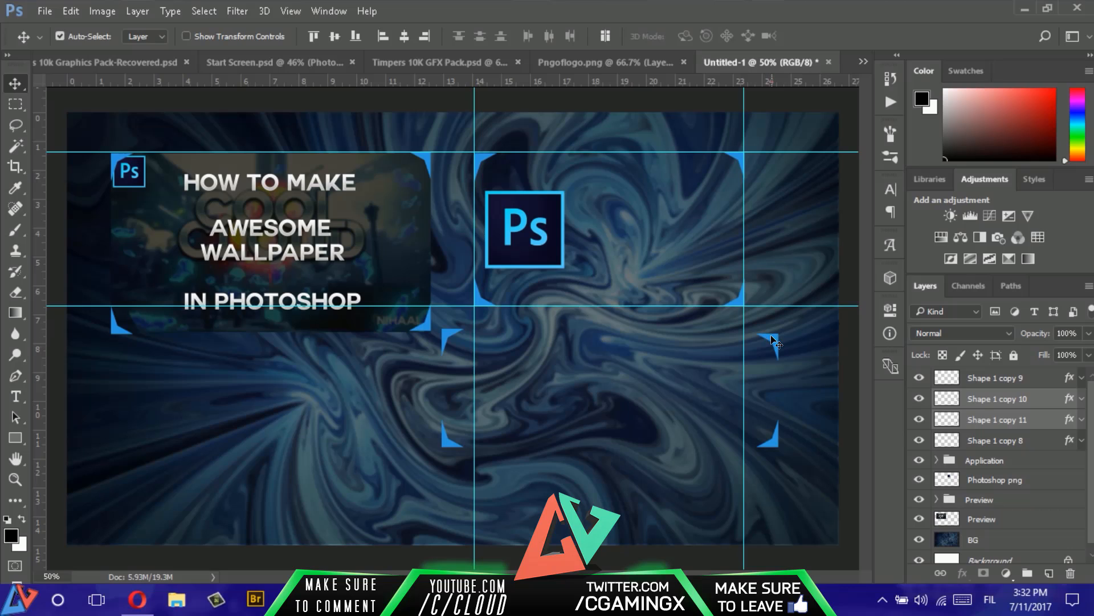
pyautogui.moveTo(772, 341)
pyautogui.mouseDown()
pyautogui.moveTo(757, 335)
pyautogui.moveTo(766, 339)
pyautogui.mouseUp()
pyautogui.click(972, 394)
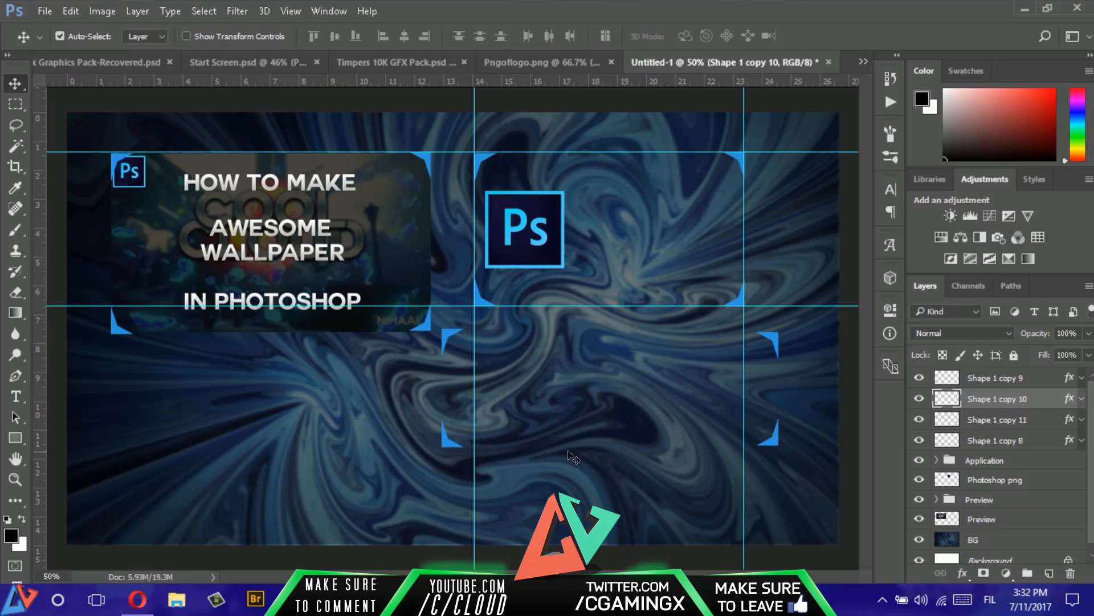
# - Hide the guides and draw a black rectangle of about 84 × 84 px near the third frame's left side
pyautogui.hotkey('ctrl', ';')
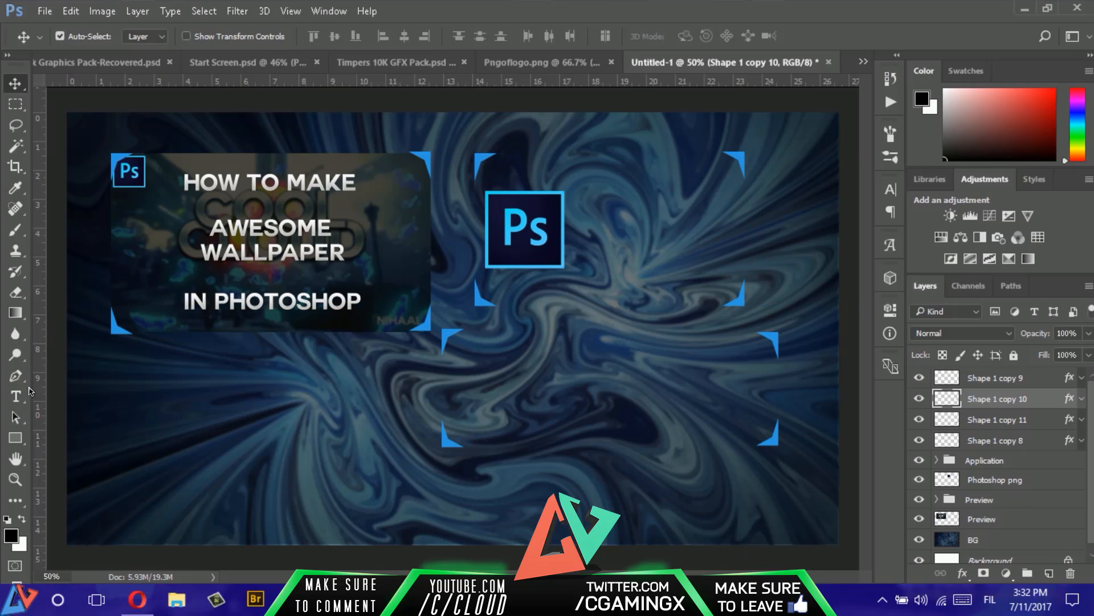
pyautogui.click(22, 443)
pyautogui.click(43, 443)
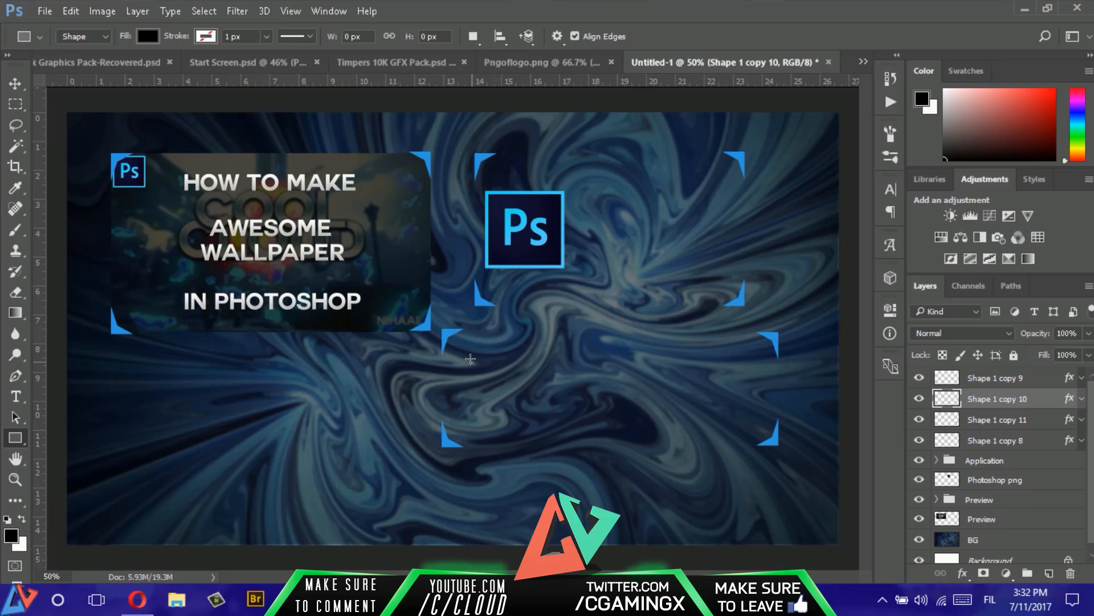
pyautogui.moveTo(471, 359); pyautogui.dragTo(504, 411)
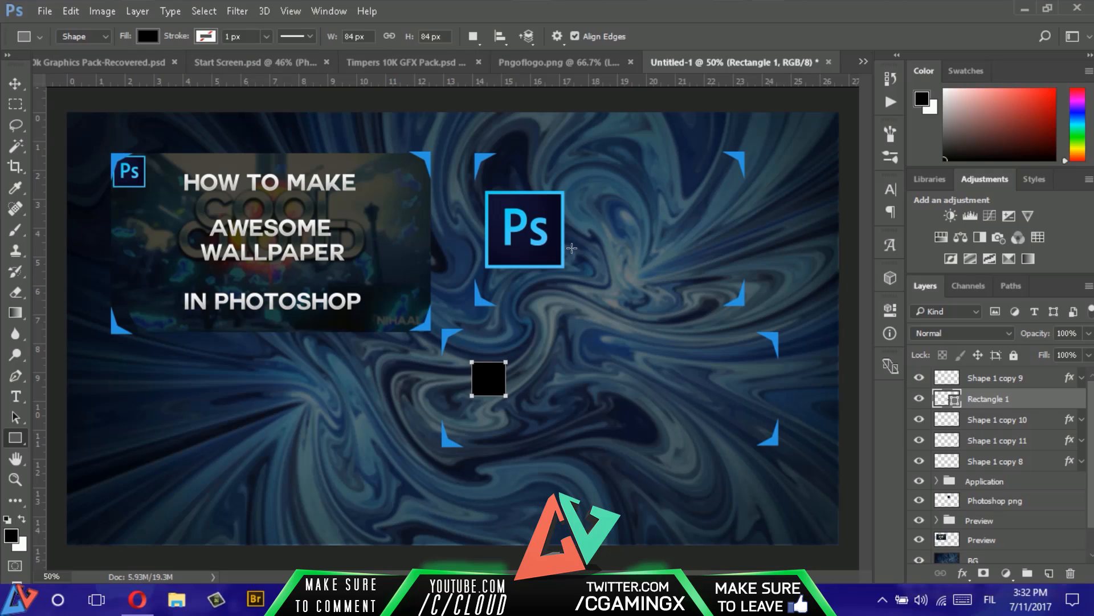
# - Rasterize the Rectangle 1 layer and move it to the top of the layer stack
pyautogui.rightClick(999, 408)
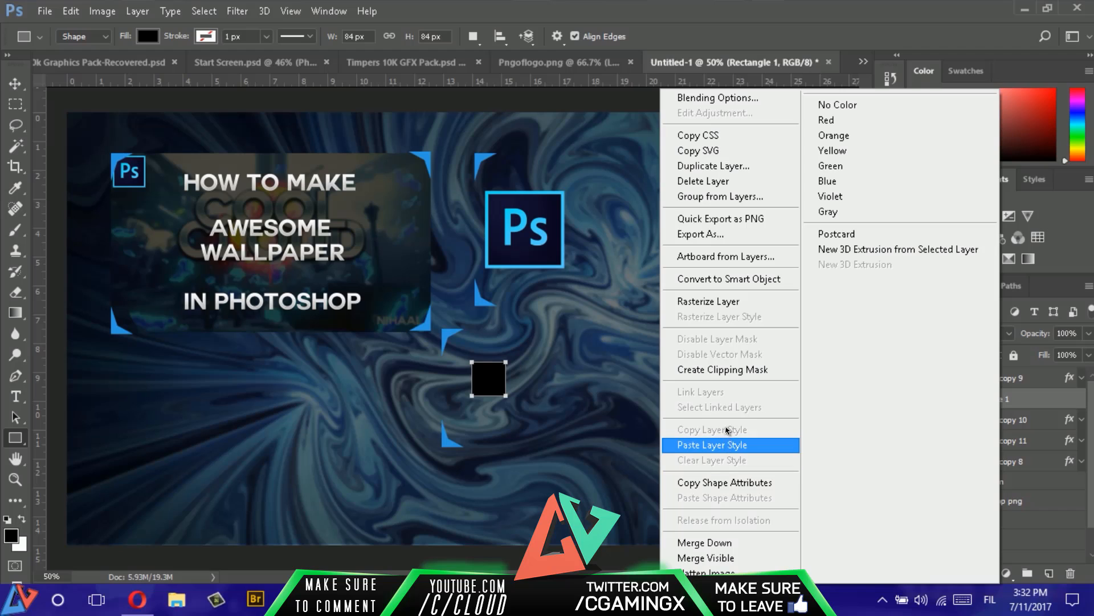
pyautogui.click(732, 305)
pyautogui.moveTo(1036, 384); pyautogui.dragTo(1033, 374)
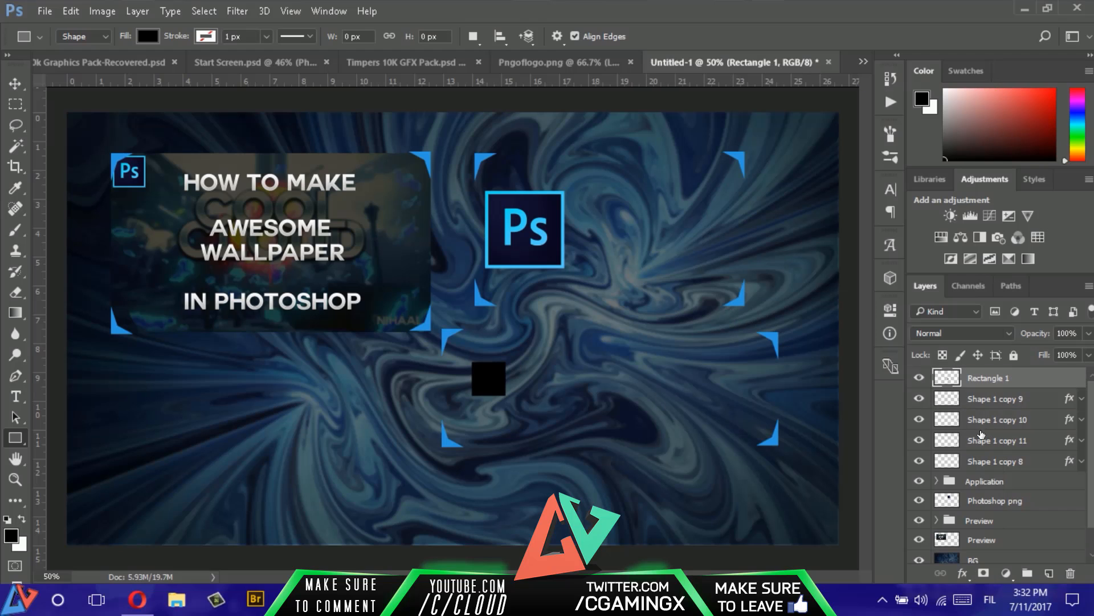
# - Rotate the black square by -45° into a diamond and duplicate it four times in a row across the third frame
pyautogui.hotkey('ctrl', 't')
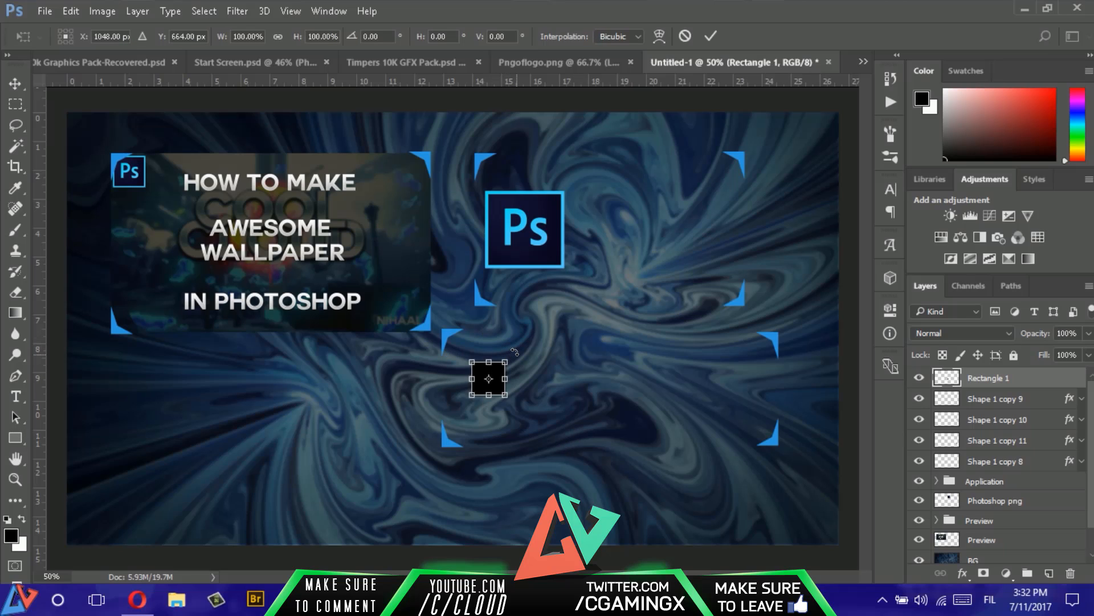
pyautogui.moveTo(515, 352); pyautogui.dragTo(491, 342)
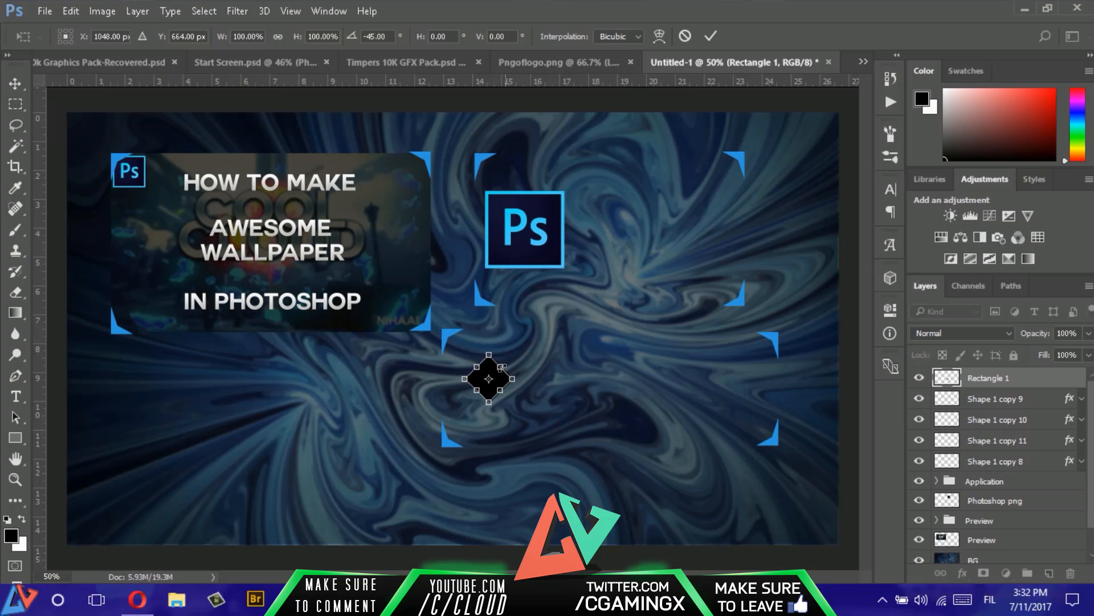
pyautogui.press('Return')
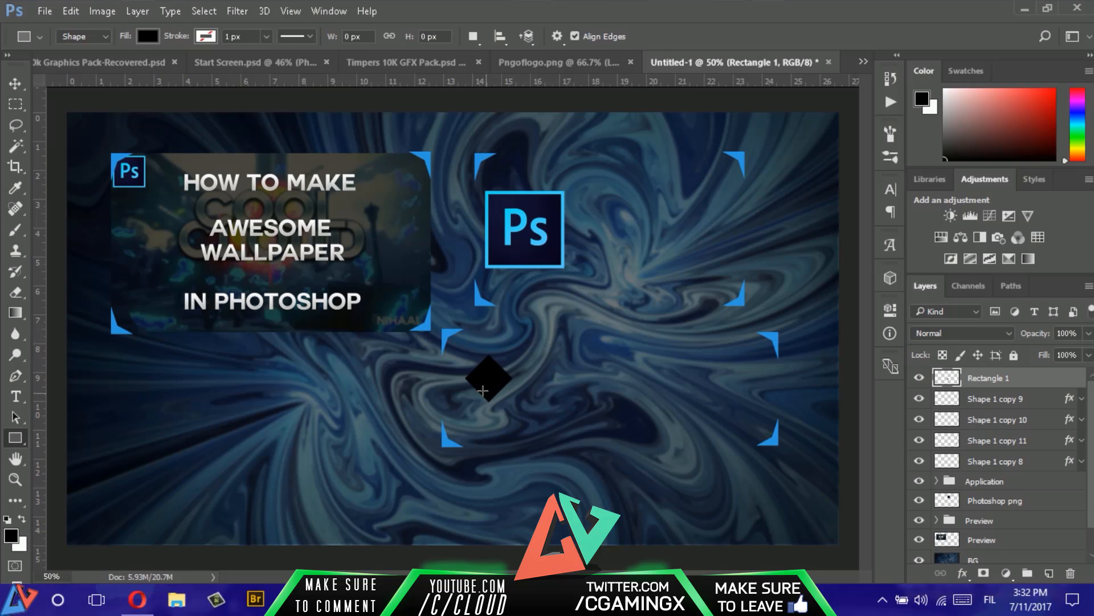
pyautogui.press('v')
pyautogui.moveTo(492, 383); pyautogui.dragTo(742, 393)
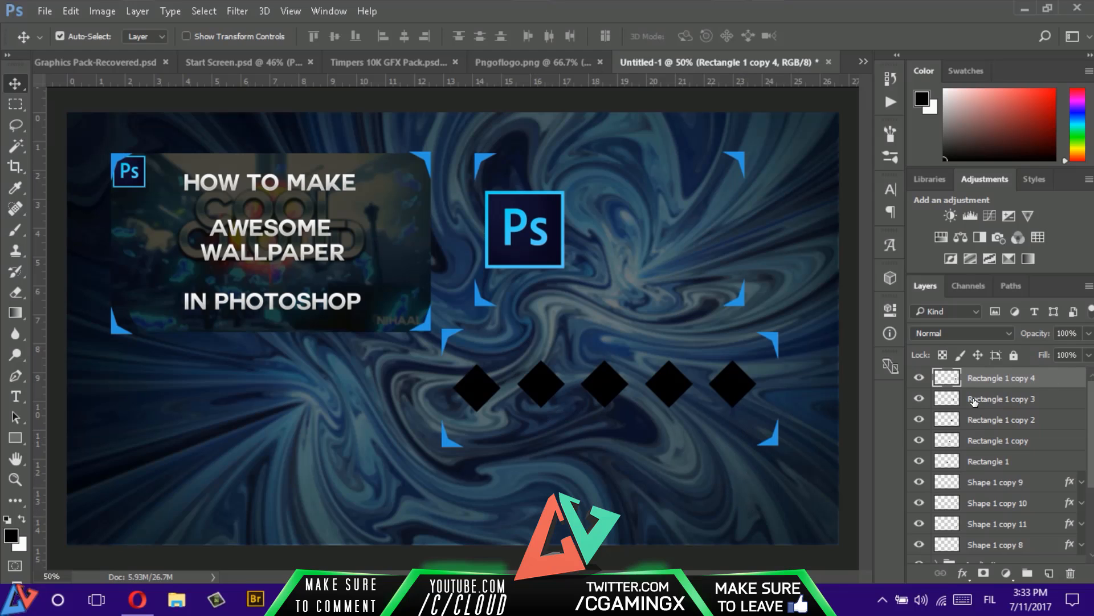
# - Add a Color Overlay of ffffff to the first diamond's layer, Rectangle 1
pyautogui.click(1062, 464)
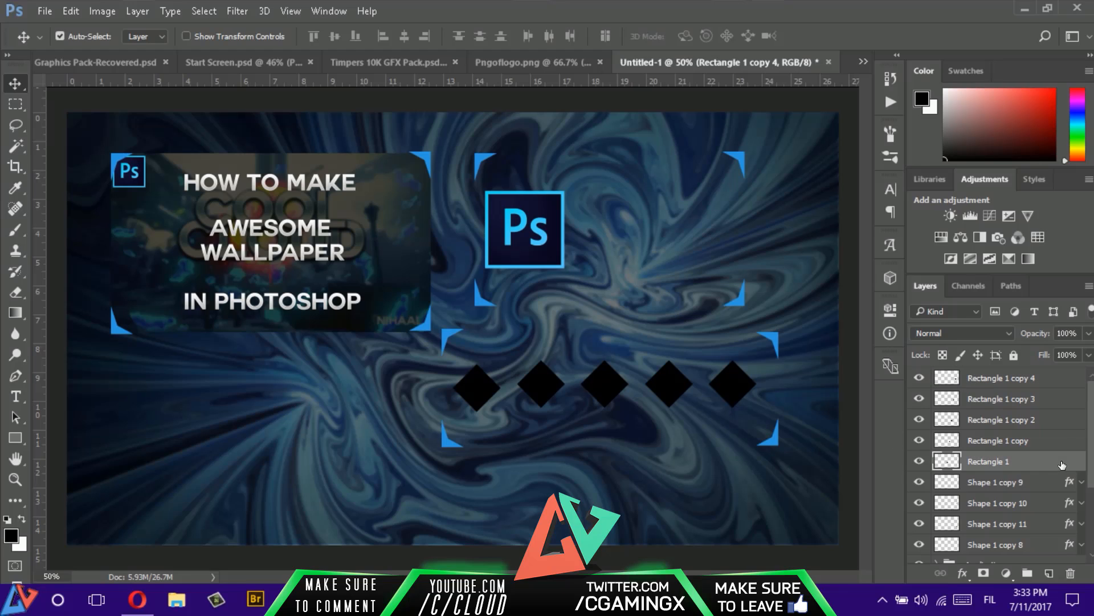
pyautogui.doubleClick(1062, 465)
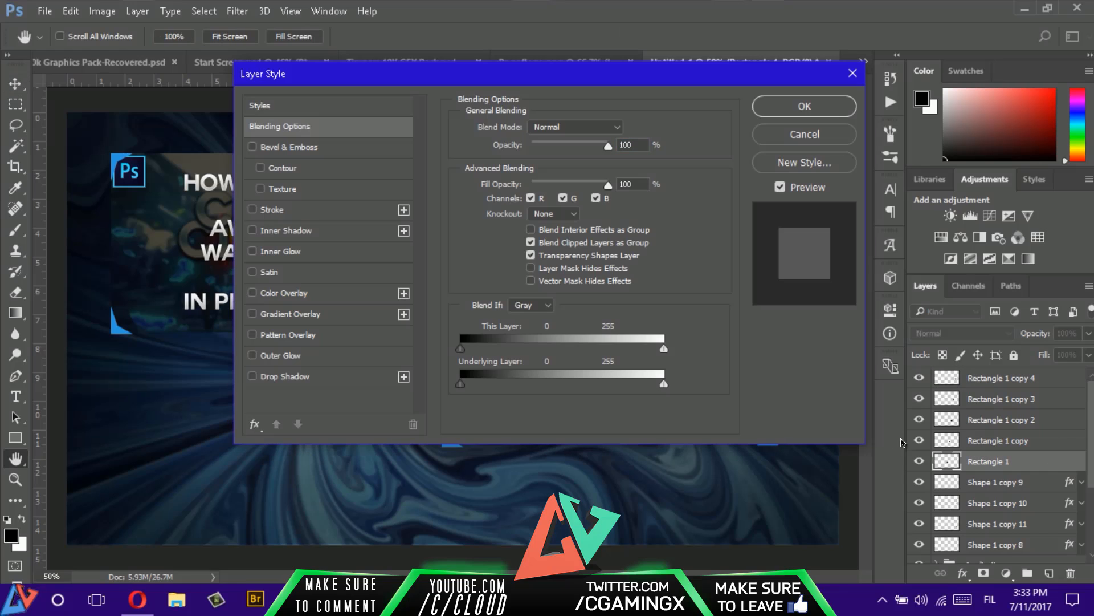
pyautogui.click(335, 294)
pyautogui.click(626, 130)
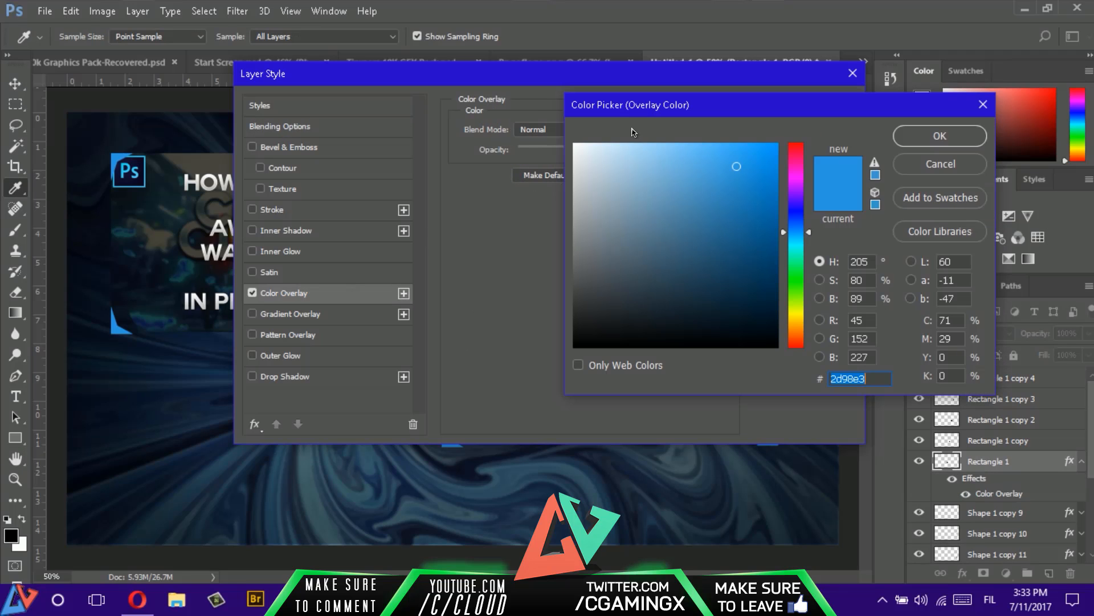
pyautogui.write('ffffff')
pyautogui.click(940, 136)
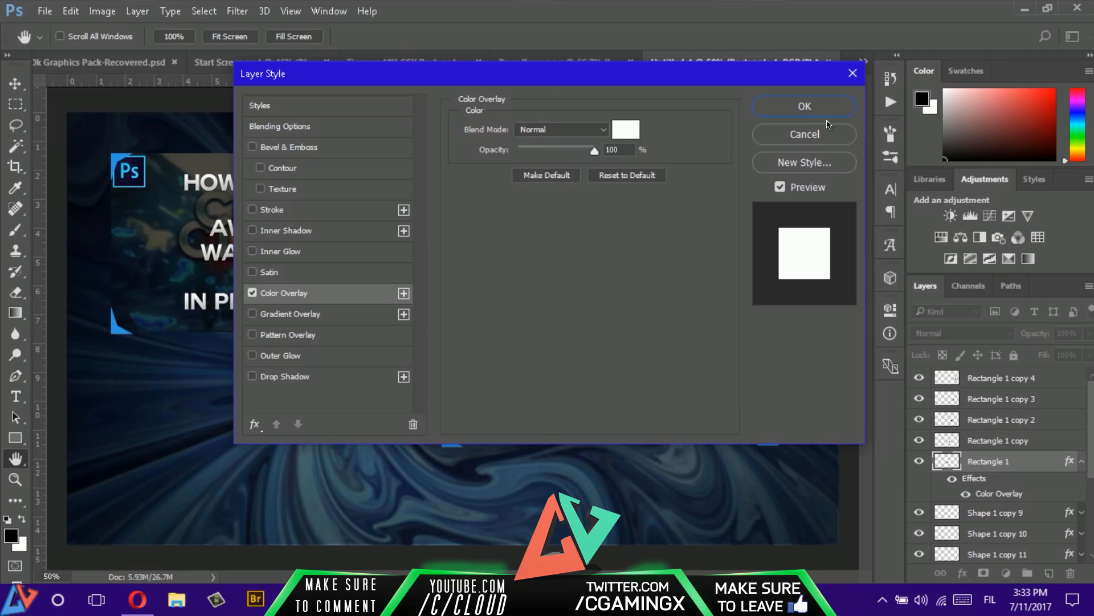
pyautogui.click(815, 108)
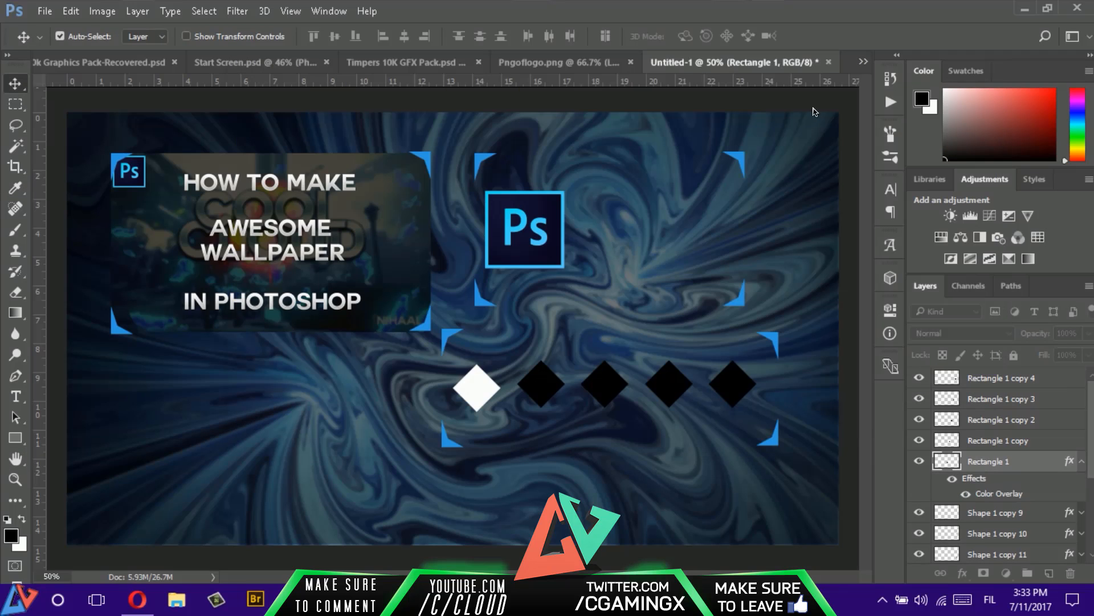
# - Copy the first diamond's layer style and paste it onto the four other diamond layers
pyautogui.rightClick(1045, 456)
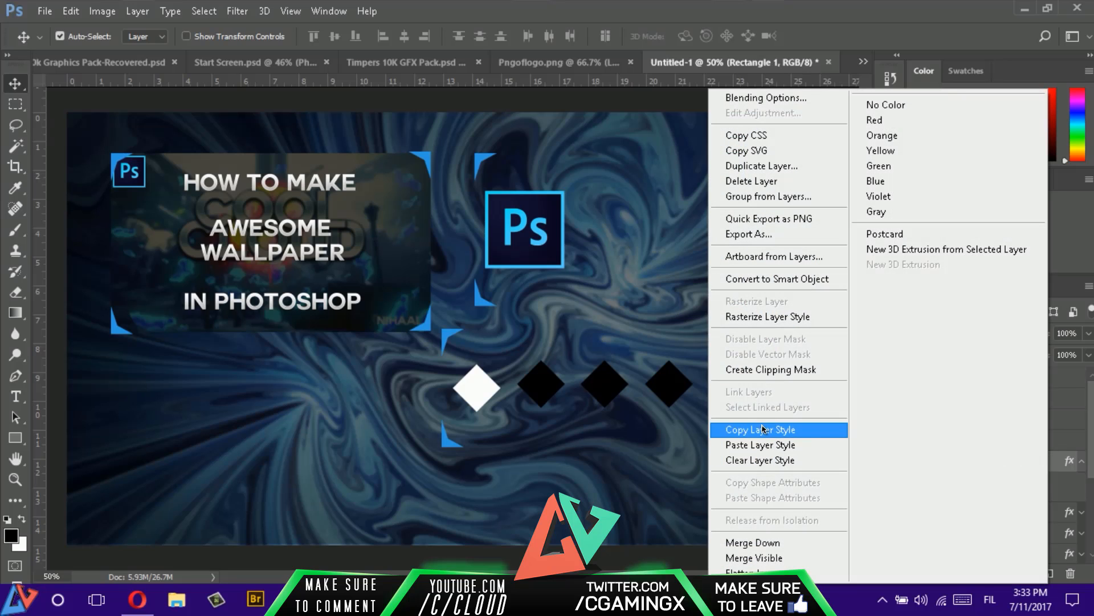
pyautogui.click(764, 429)
pyautogui.rightClick(1054, 436)
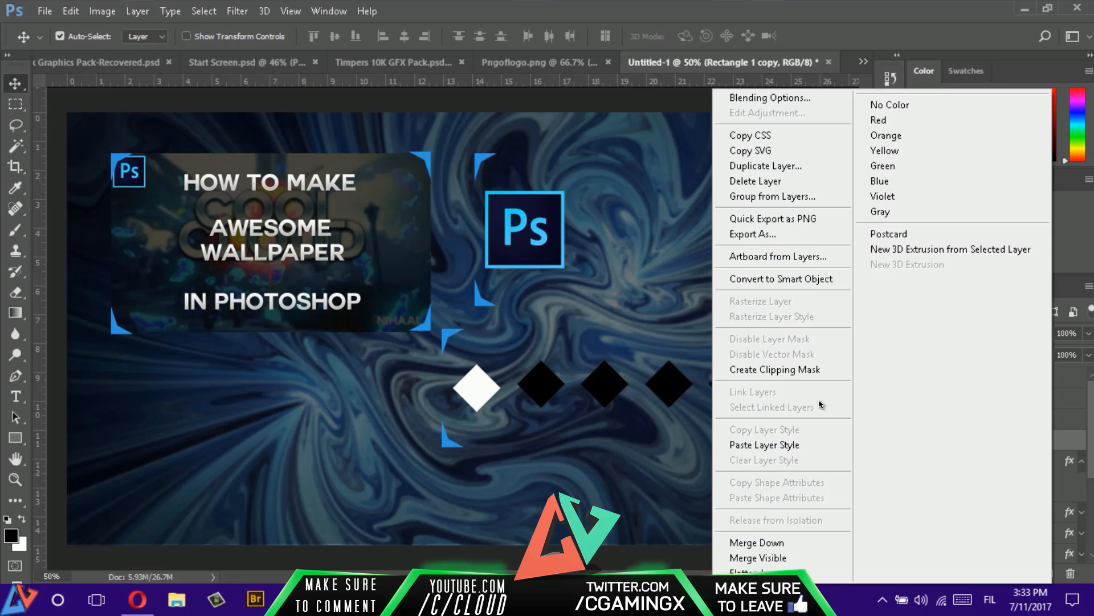
pyautogui.click(792, 446)
pyautogui.rightClick(1052, 420)
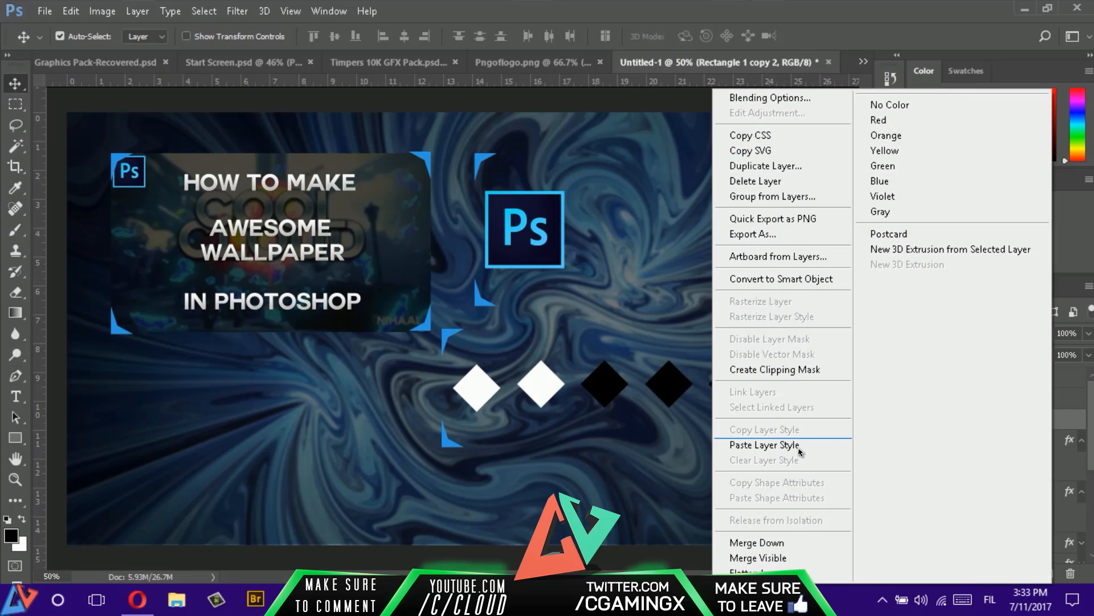
pyautogui.click(771, 445)
pyautogui.rightClick(1066, 398)
pyautogui.click(784, 445)
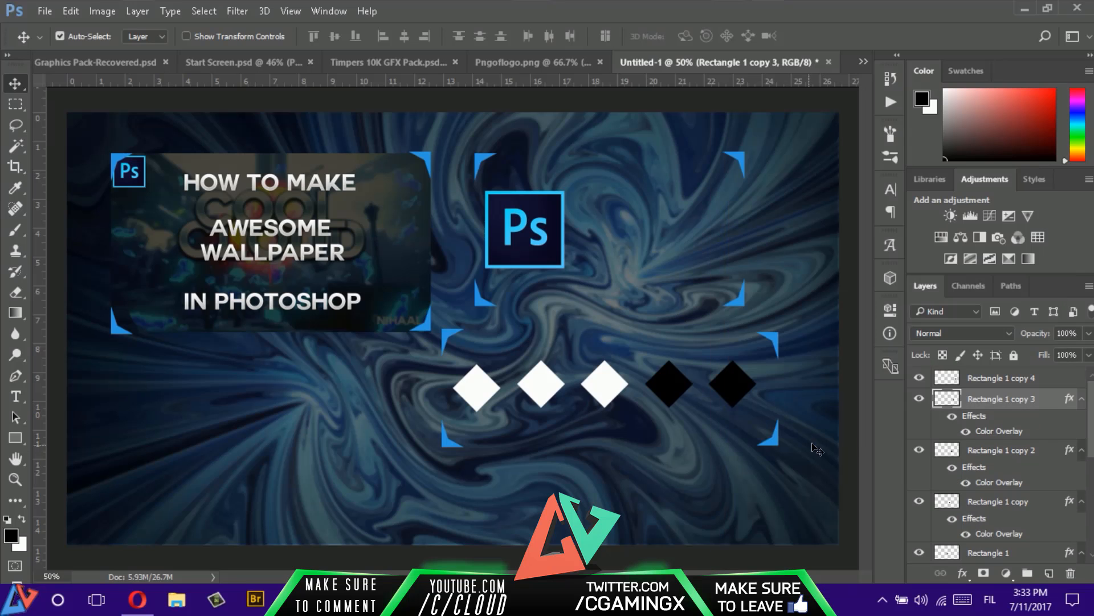
pyautogui.rightClick(1072, 381)
pyautogui.click(792, 445)
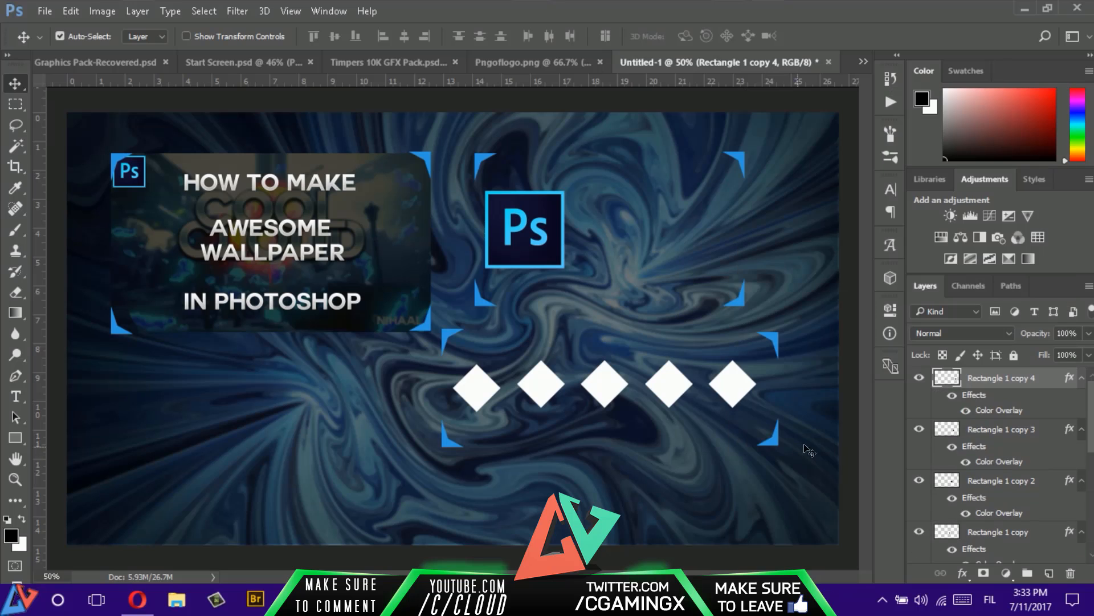
# - Rasterize the layer style of all five diamond layers, from Rectangle 1 copy 4 down to Rectangle 1
pyautogui.rightClick(1063, 381)
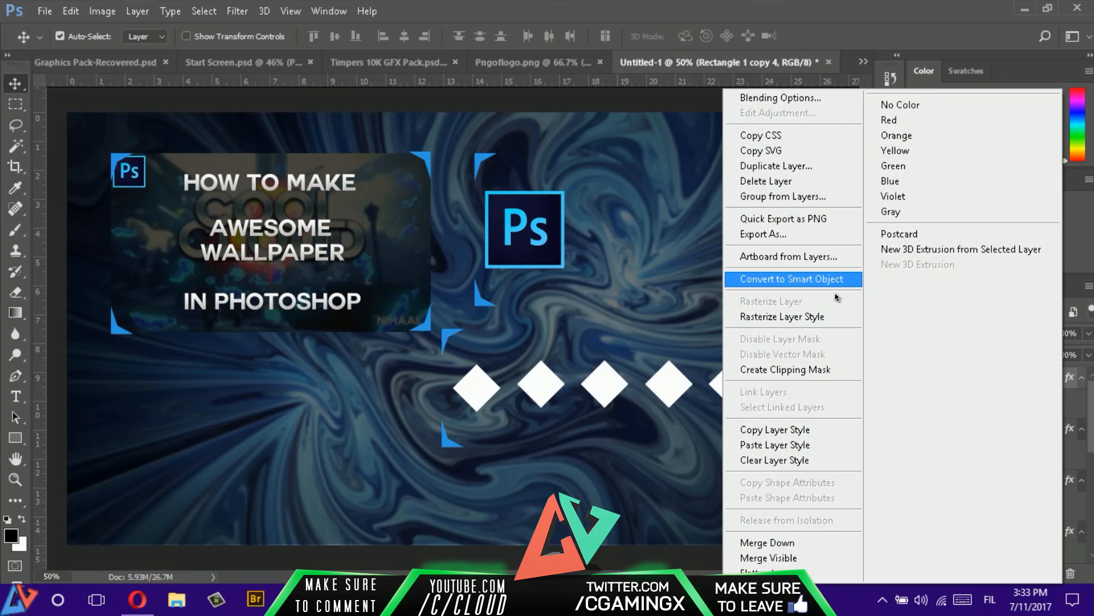
pyautogui.click(778, 317)
pyautogui.rightClick(1036, 397)
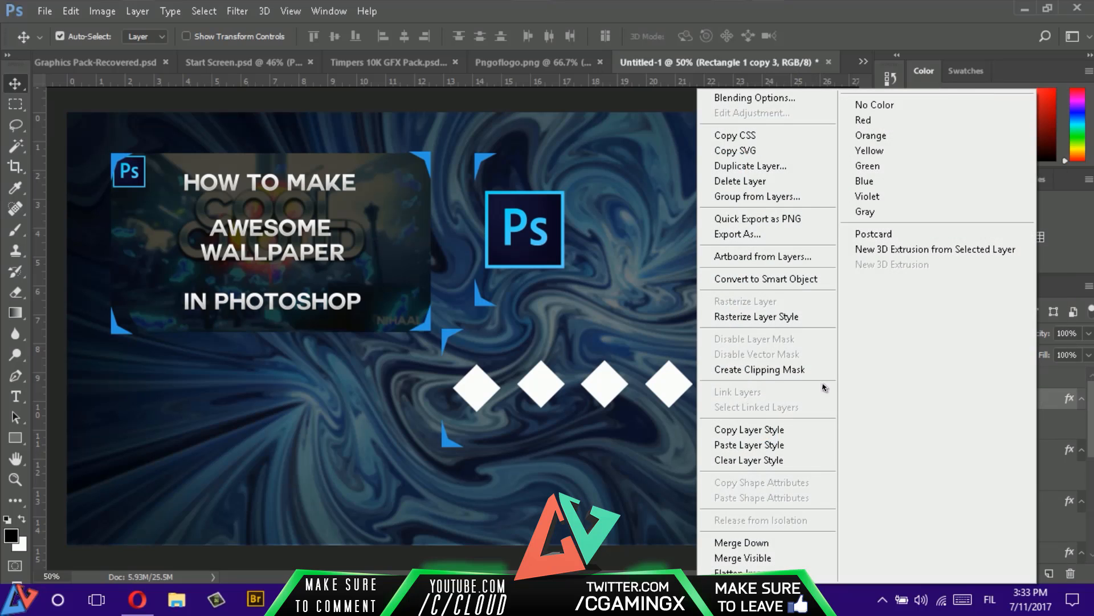
pyautogui.click(769, 318)
pyautogui.rightClick(1050, 425)
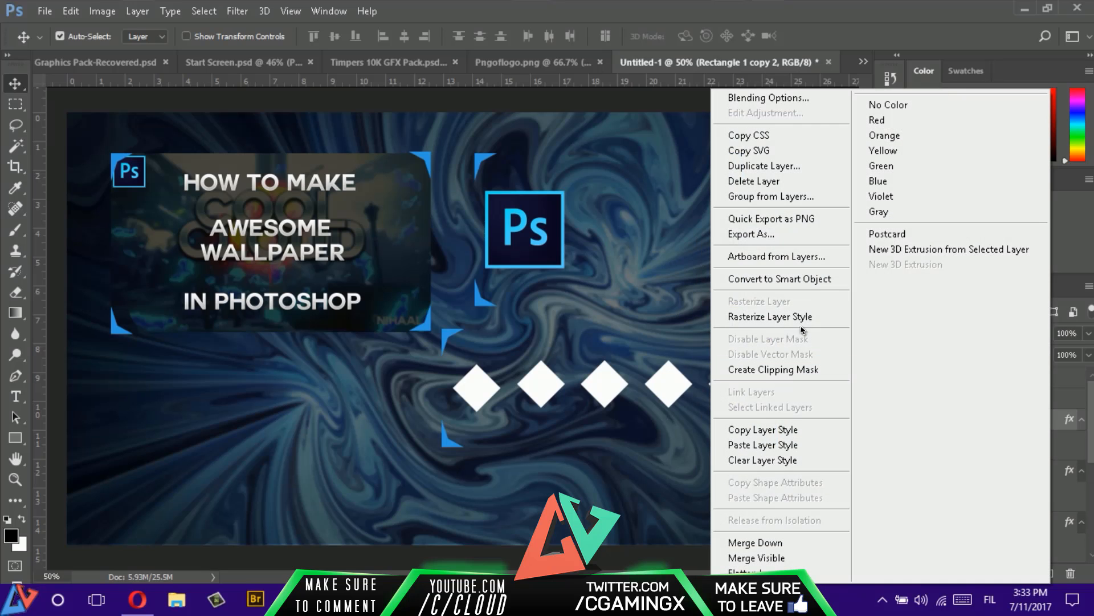
pyautogui.click(778, 318)
pyautogui.rightClick(1037, 445)
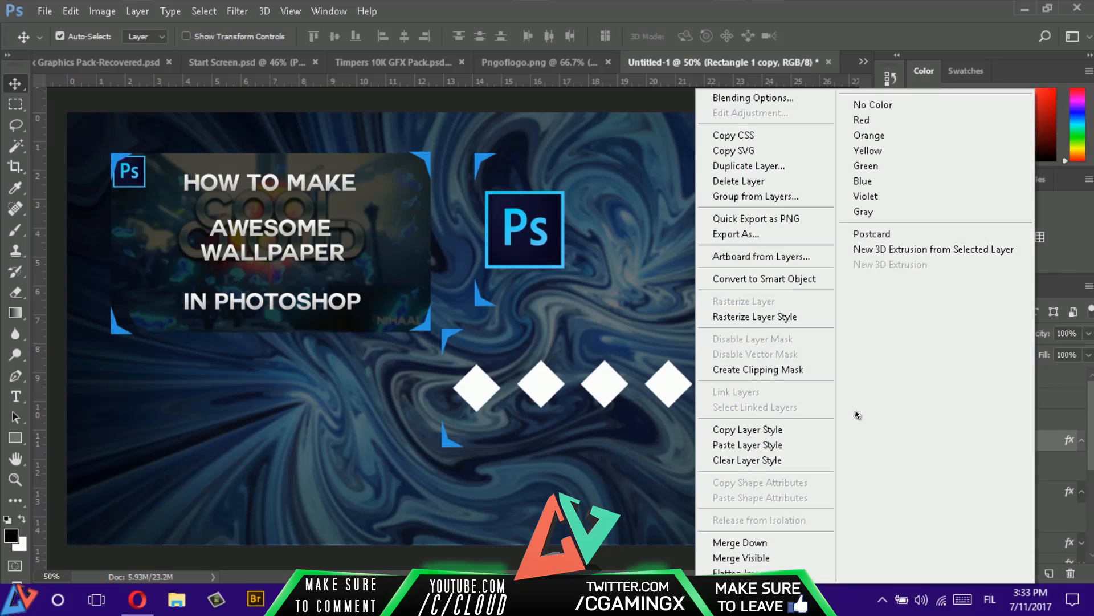
pyautogui.click(767, 318)
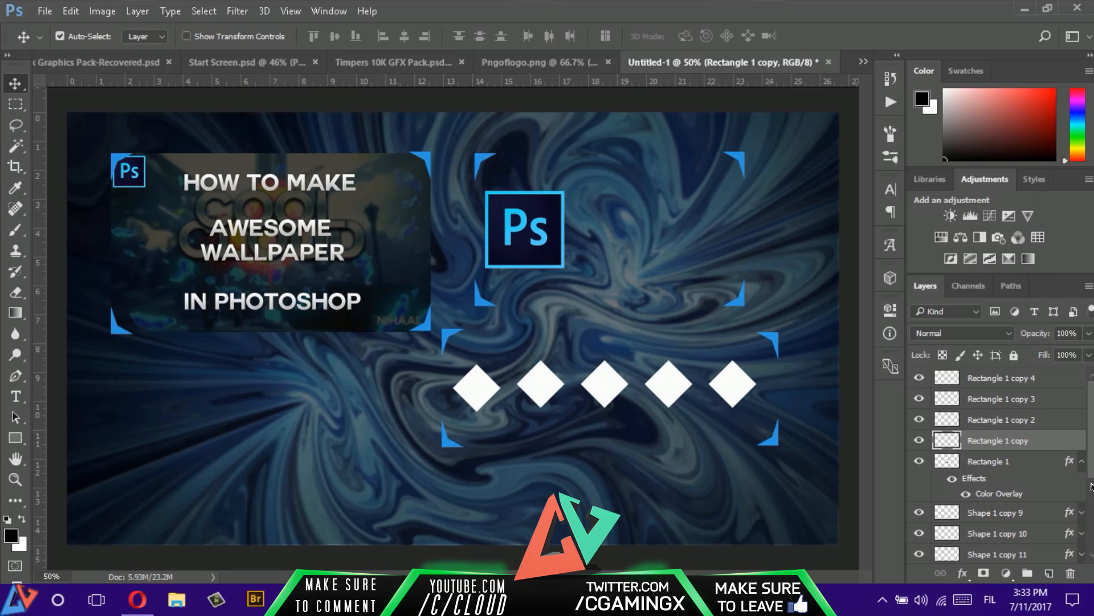
pyautogui.rightClick(1053, 459)
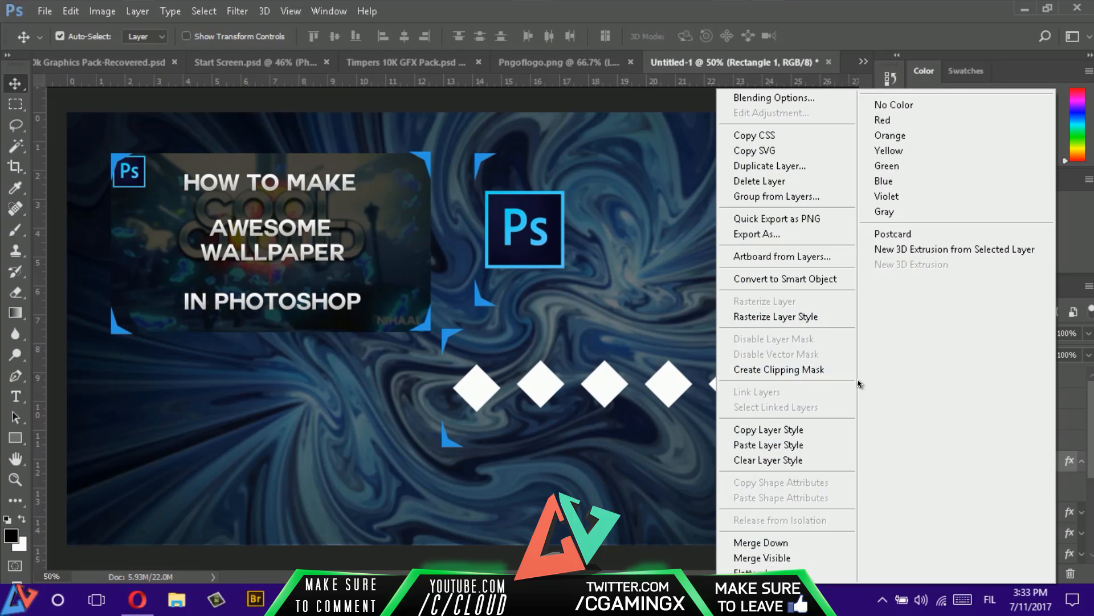
pyautogui.click(775, 317)
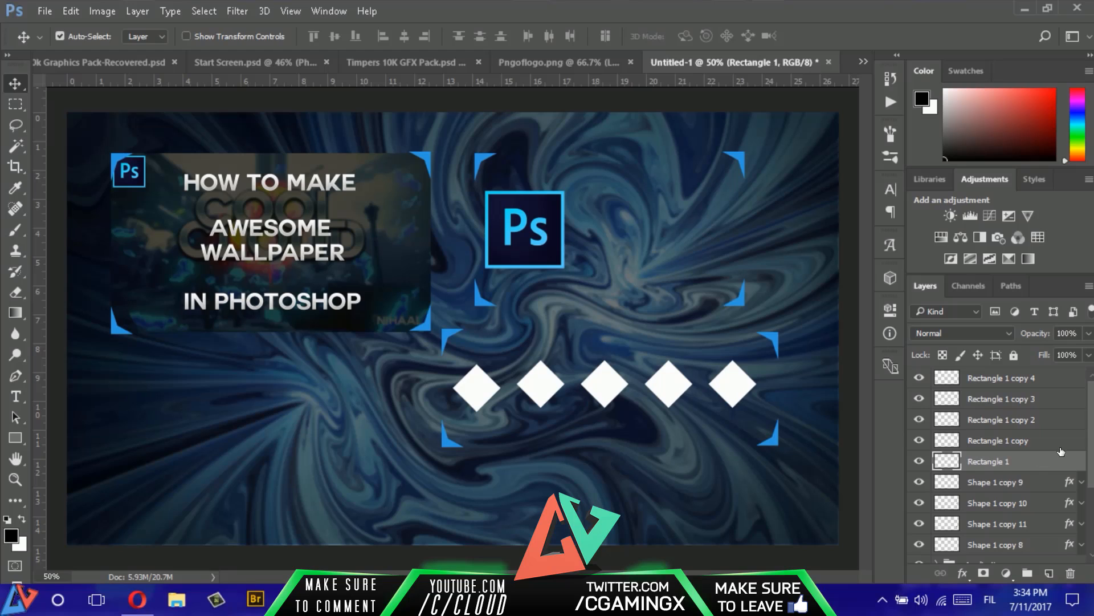
# - Paste the copied layer style with Inner Glow, Satin, Gradient Overlay and Drop Shadow onto the Rectangle 1 layer
pyautogui.scroll(-1, 1054, 454)
pyautogui.scroll(1, 1053, 457)
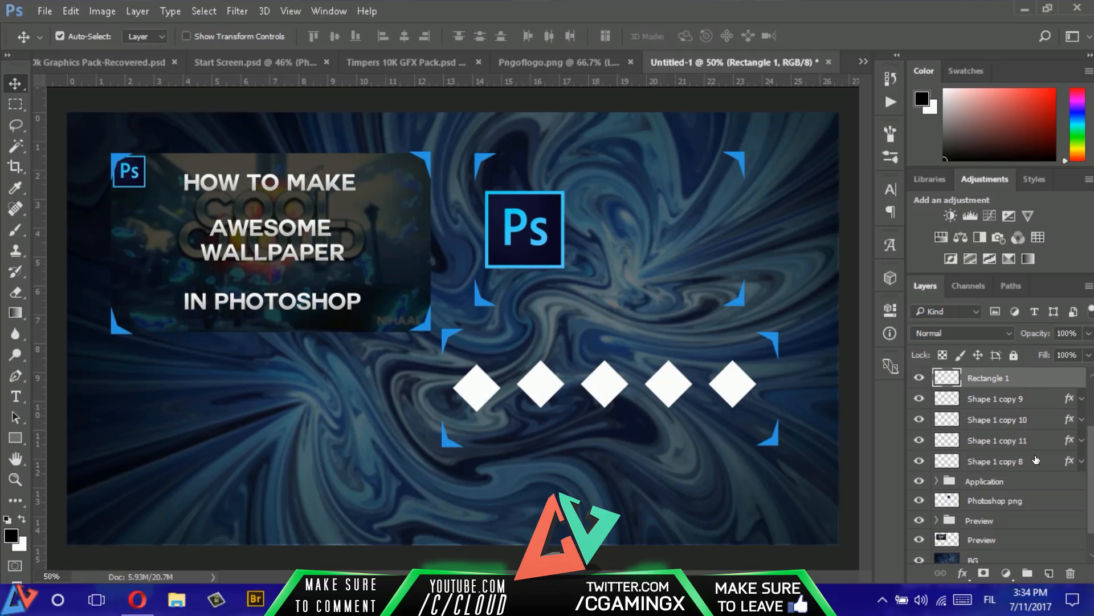
pyautogui.scroll(2, 1029, 407)
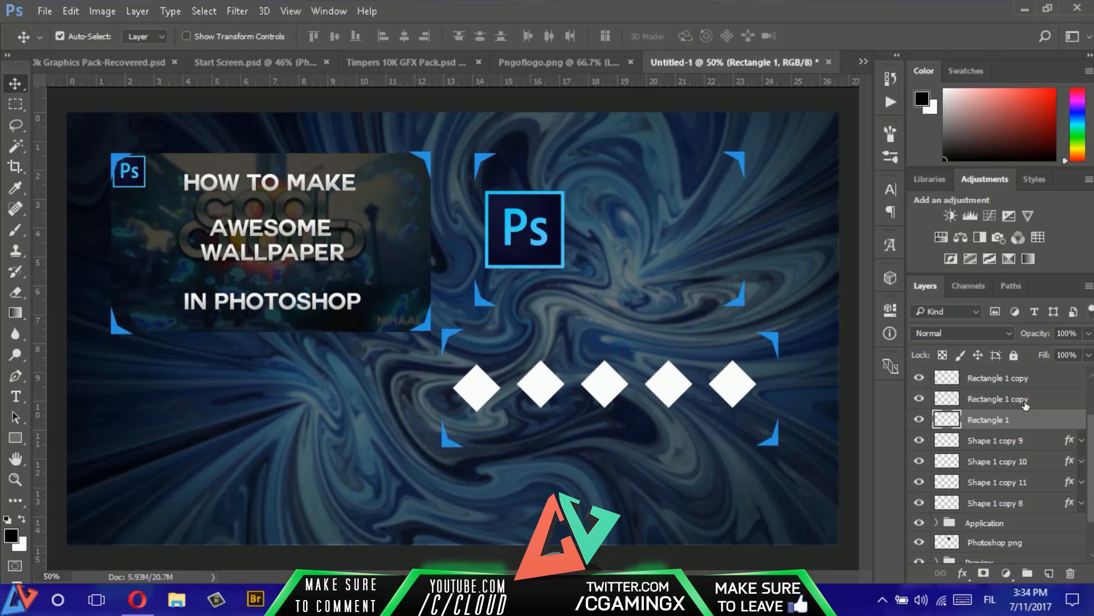
pyautogui.rightClick(1052, 421)
pyautogui.click(787, 451)
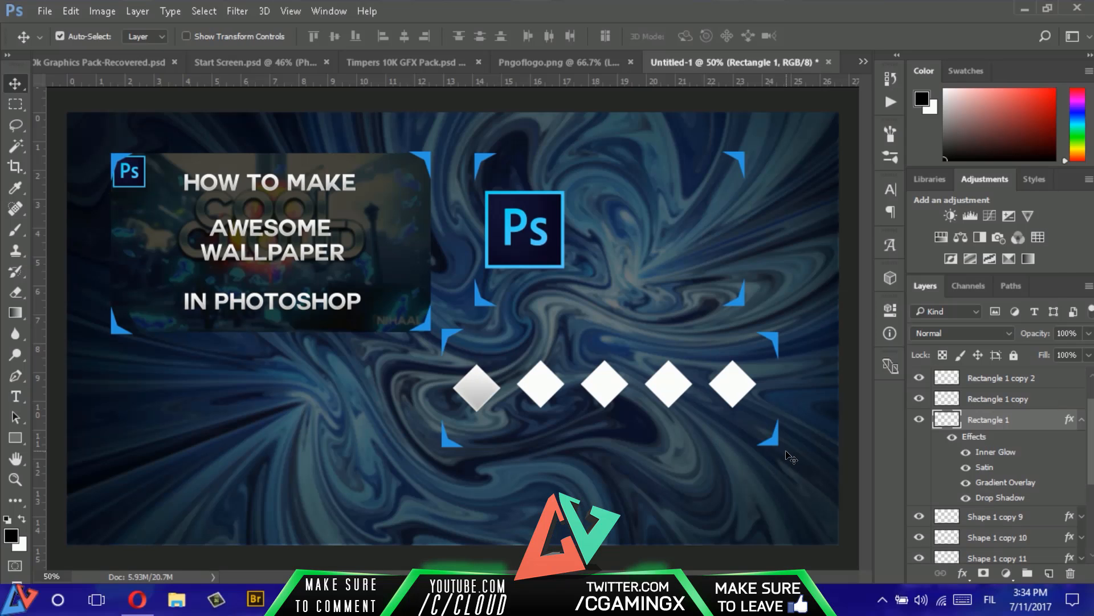
# - Review the Gradient Overlay, Inner Glow, Satin and Drop Shadow settings in the layer style of Rectangle 1
pyautogui.doubleClick(1065, 420)
pyautogui.click(290, 313)
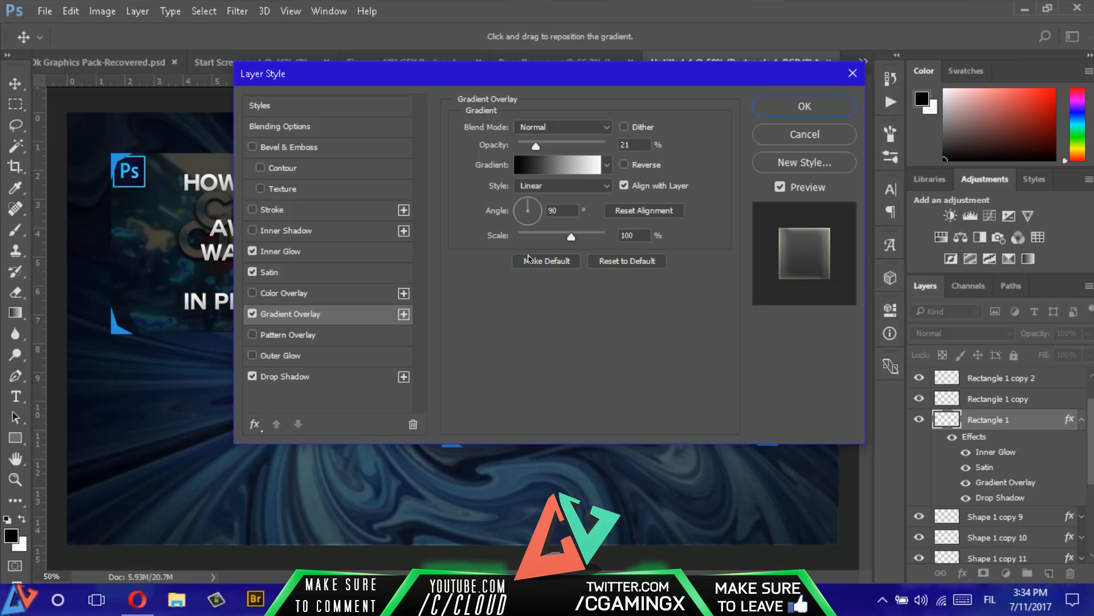
pyautogui.click(291, 256)
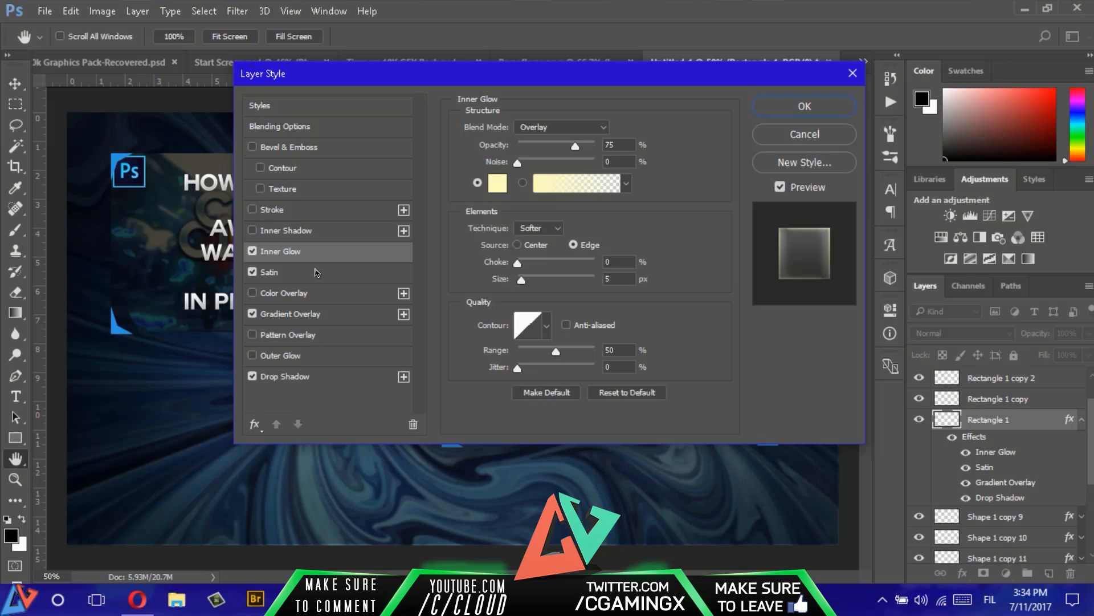
pyautogui.click(307, 275)
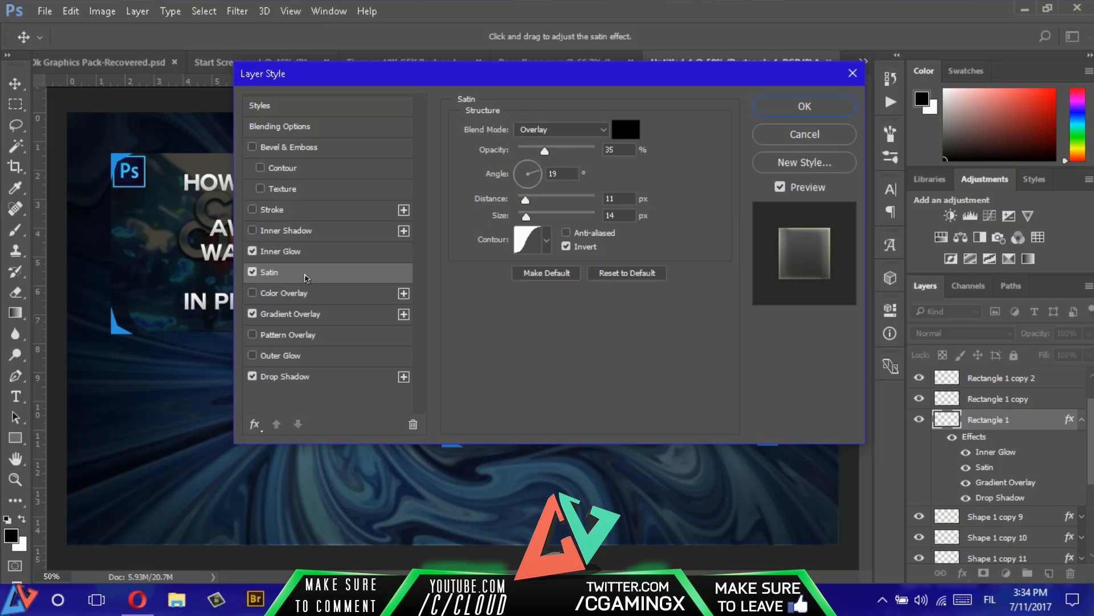
pyautogui.click(306, 380)
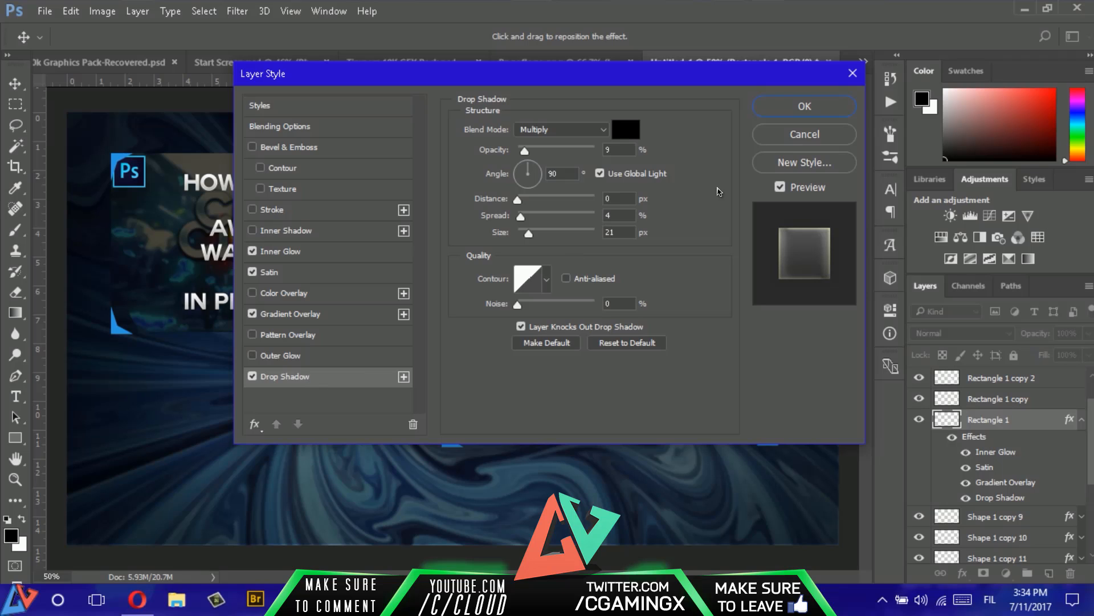
pyautogui.click(791, 108)
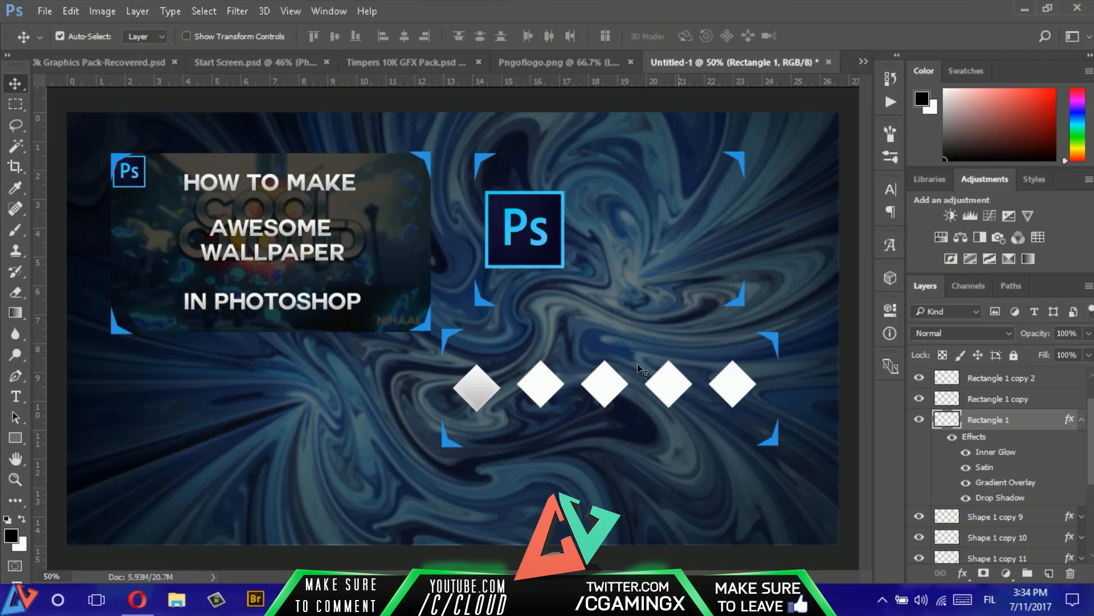
# - Paste the copied layer style onto the four other diamond layers, from Rectangle 1 copy up to Rectangle 1 copy 4
pyautogui.click(1080, 423)
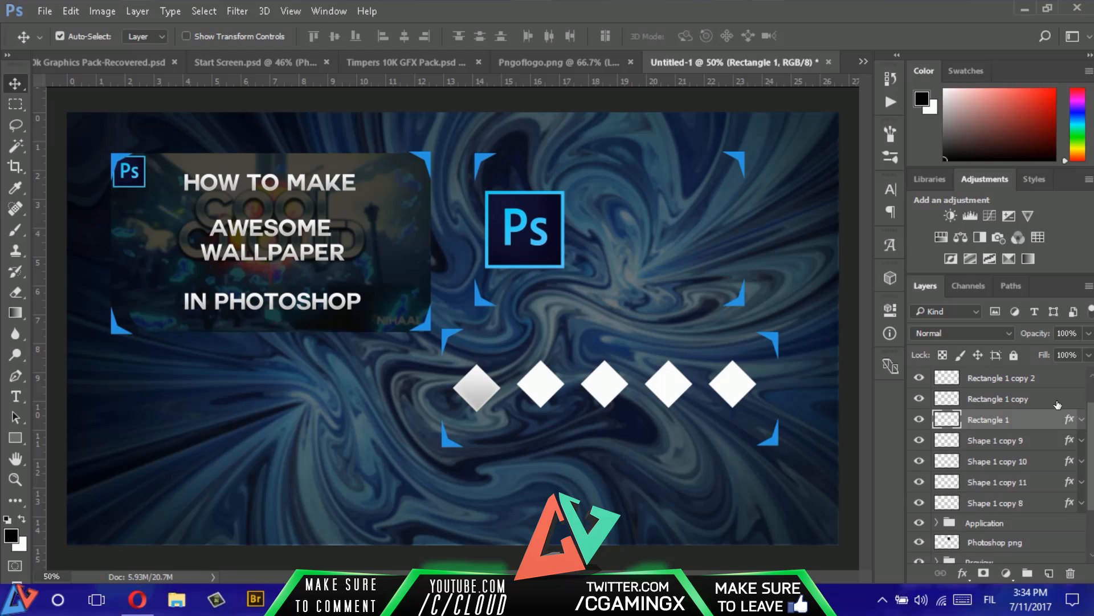
pyautogui.rightClick(1055, 398)
pyautogui.click(806, 445)
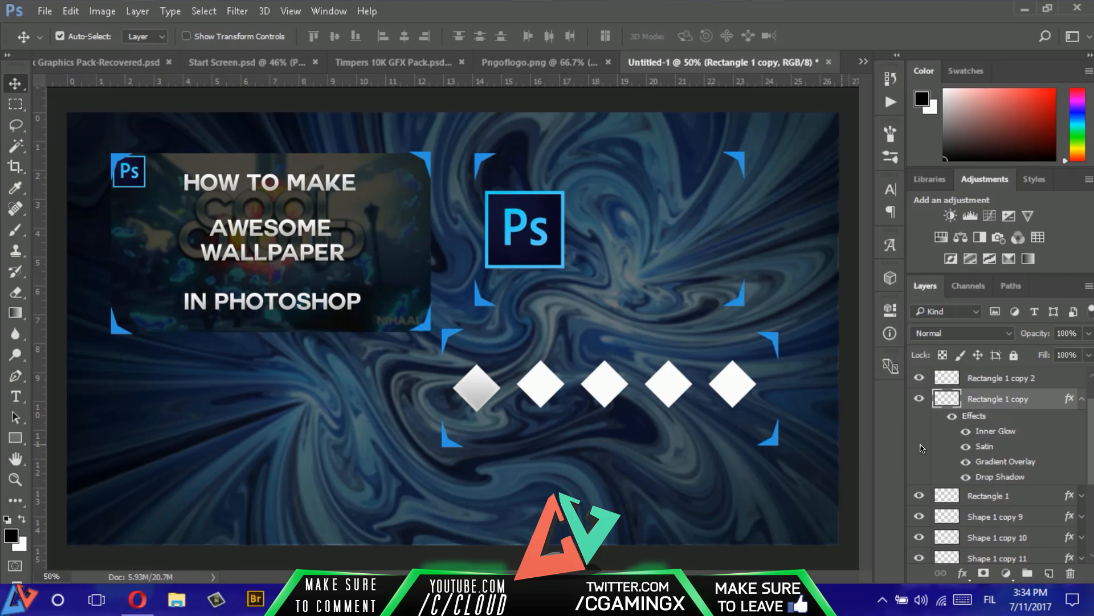
pyautogui.scroll(2, 1026, 435)
pyautogui.rightClick(1047, 422)
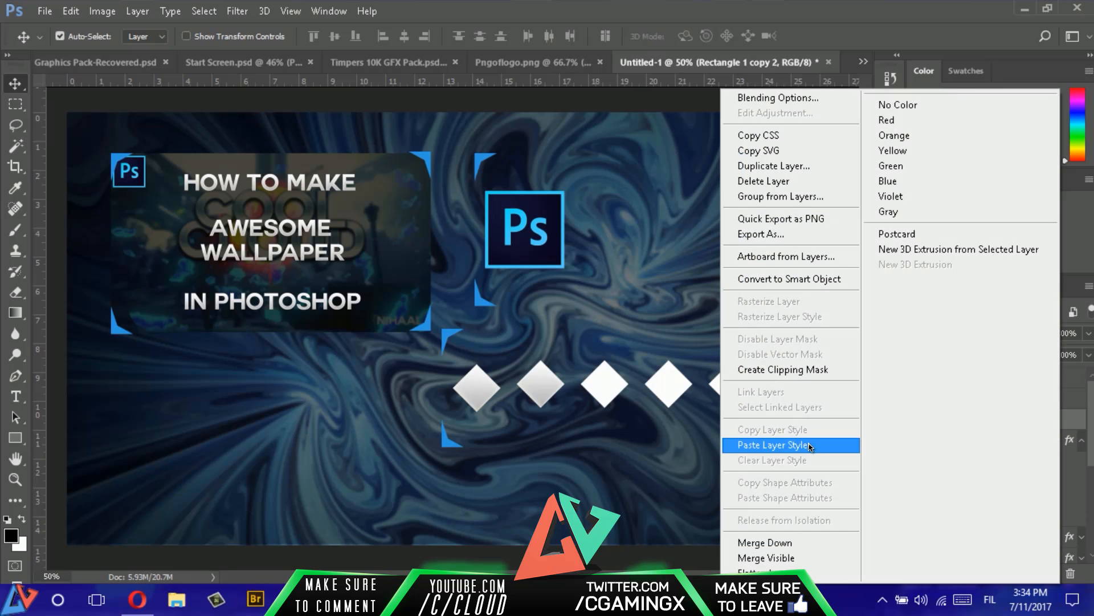
pyautogui.click(773, 444)
pyautogui.rightClick(1060, 406)
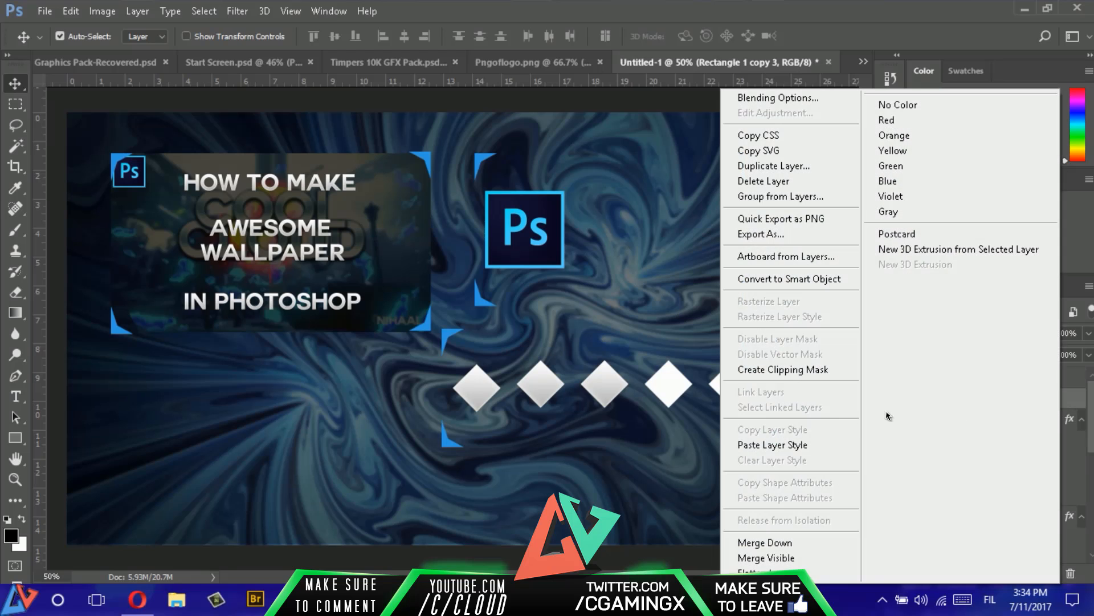
pyautogui.click(786, 445)
pyautogui.rightClick(1052, 378)
pyautogui.click(795, 445)
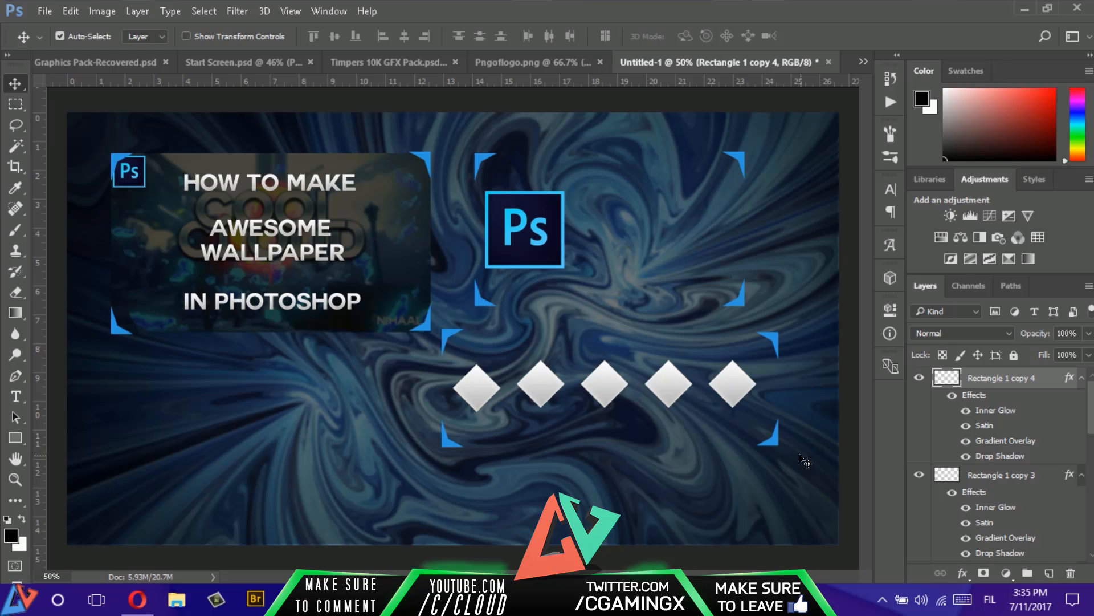
# - Rasterize the newly pasted layer styles on all five diamond layers, from Rectangle 1 copy 4 down to Rectangle 1
pyautogui.rightClick(1055, 378)
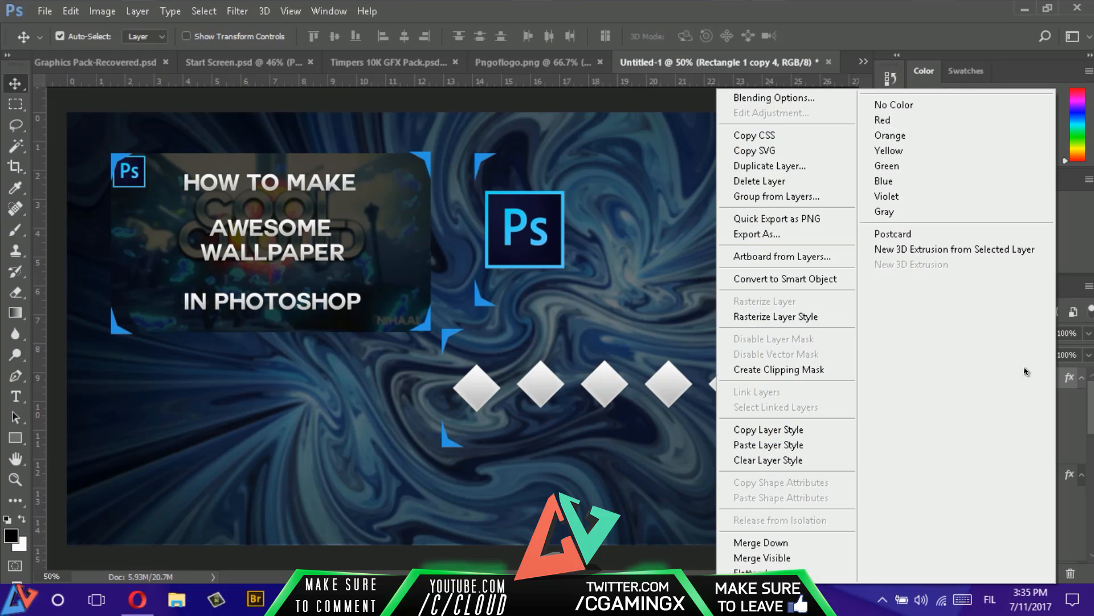
pyautogui.click(794, 321)
pyautogui.rightClick(1049, 399)
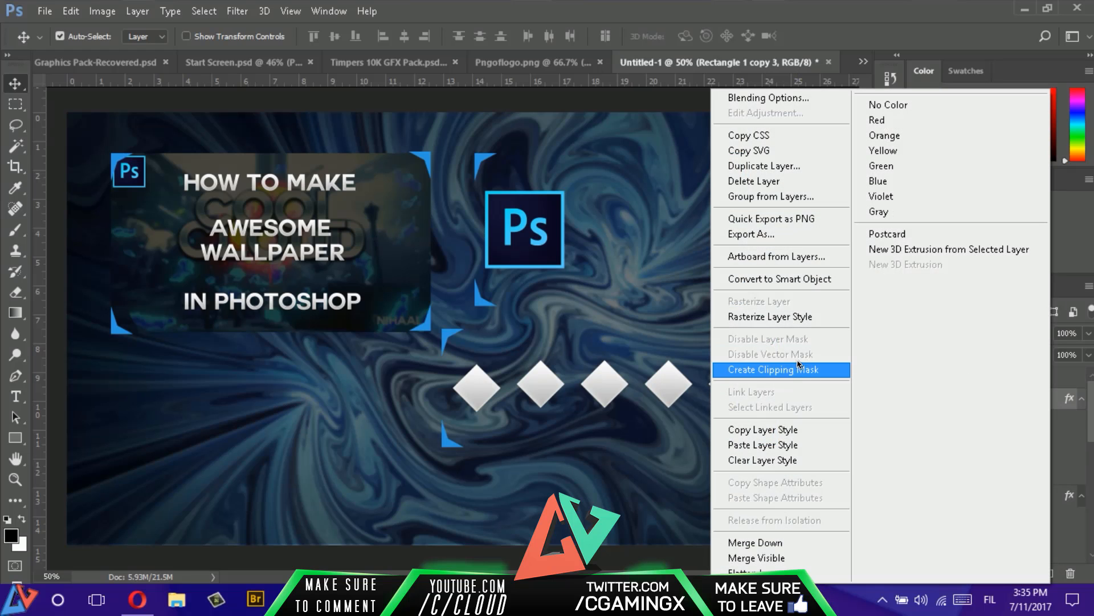
pyautogui.click(799, 315)
pyautogui.rightClick(1044, 425)
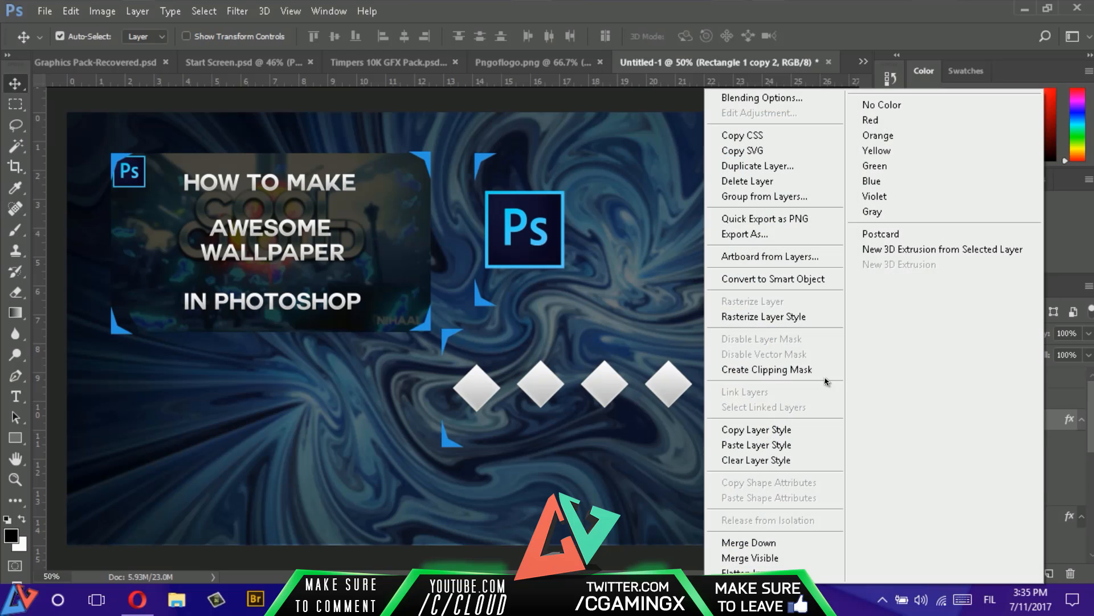
pyautogui.click(783, 317)
pyautogui.rightClick(1033, 446)
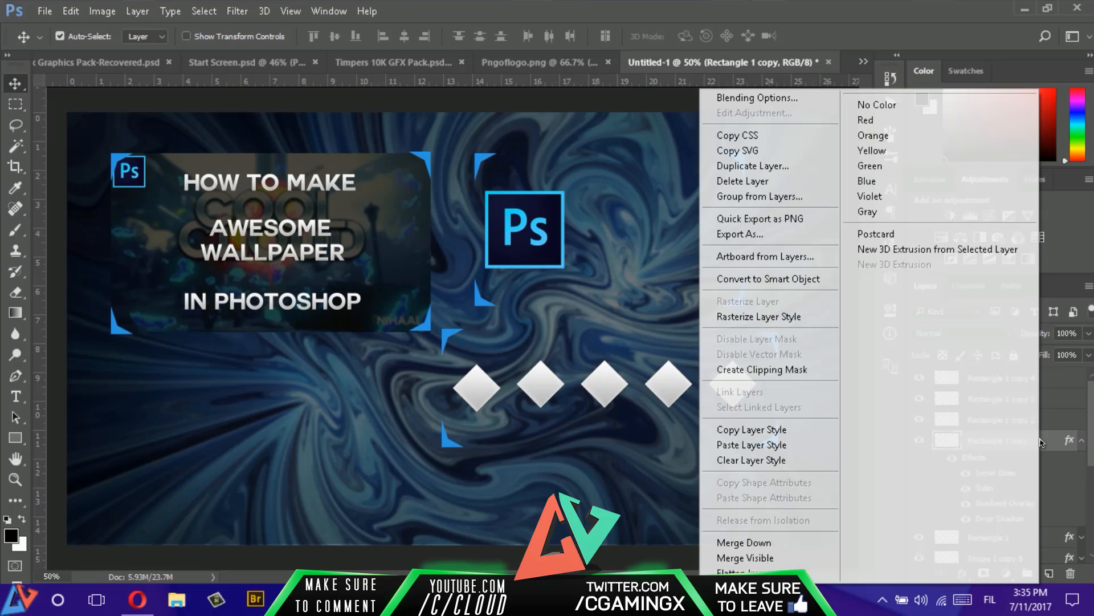
pyautogui.click(766, 317)
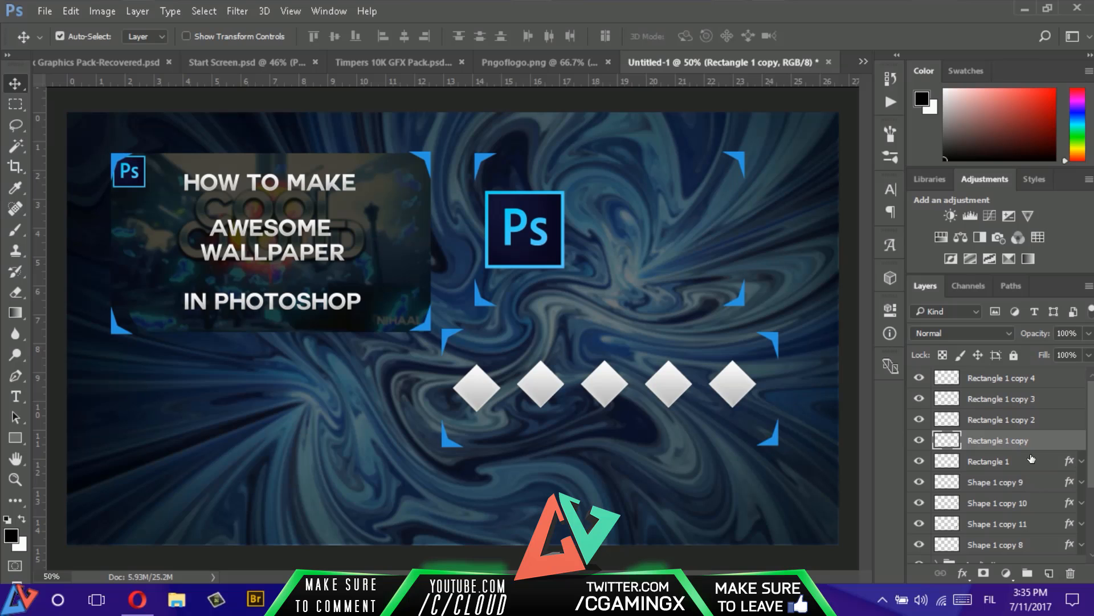
pyautogui.rightClick(1034, 460)
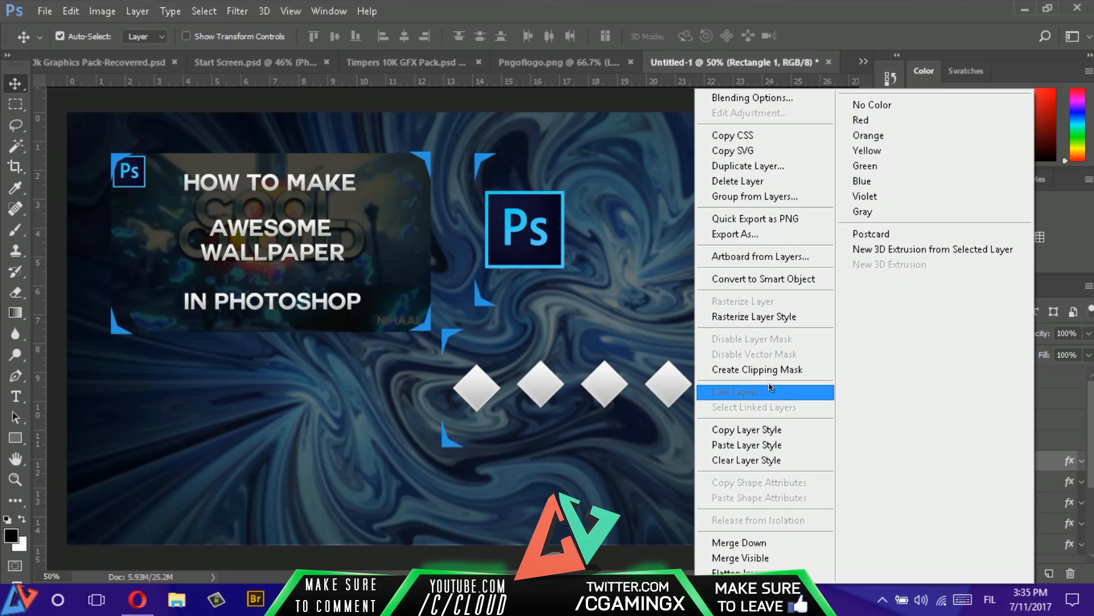
pyautogui.click(793, 315)
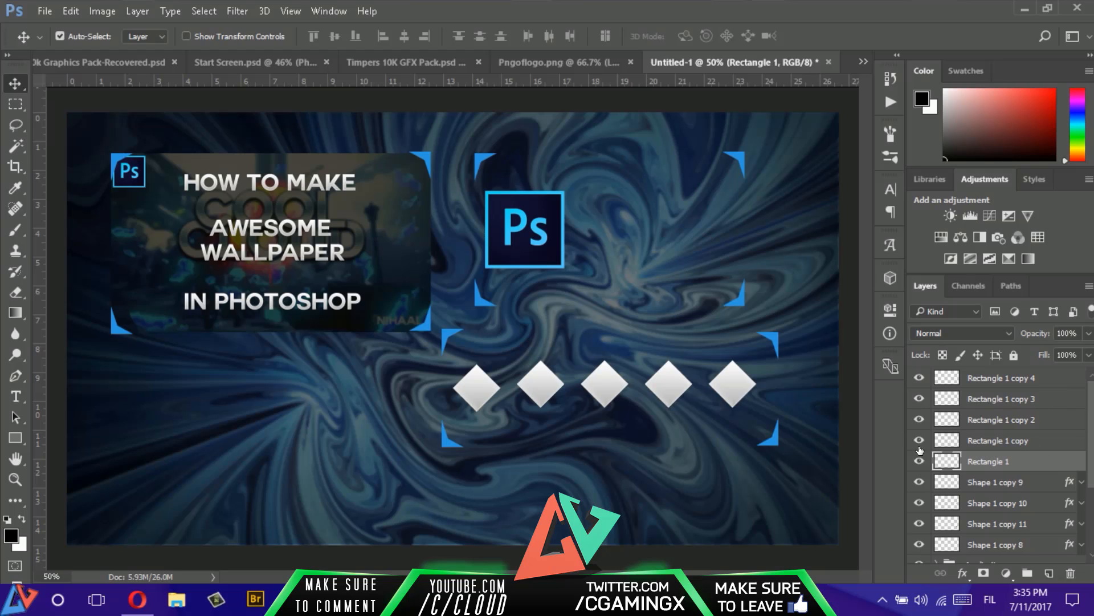
# - Add a Gradient Overlay to the first diamond's layer, Rectangle 1, keeping the canvas diamonds in view
pyautogui.moveTo(919, 458)
pyautogui.mouseDown()
pyautogui.moveTo(919, 378)
pyautogui.moveTo(919, 460)
pyautogui.mouseUp()
pyautogui.doubleClick(1038, 461)
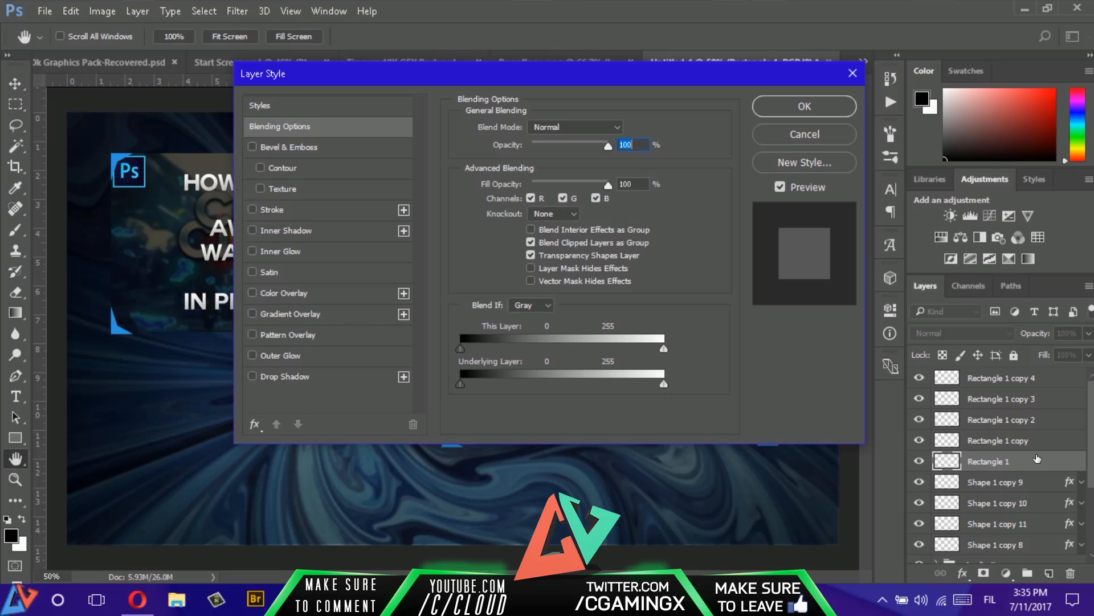
pyautogui.click(341, 313)
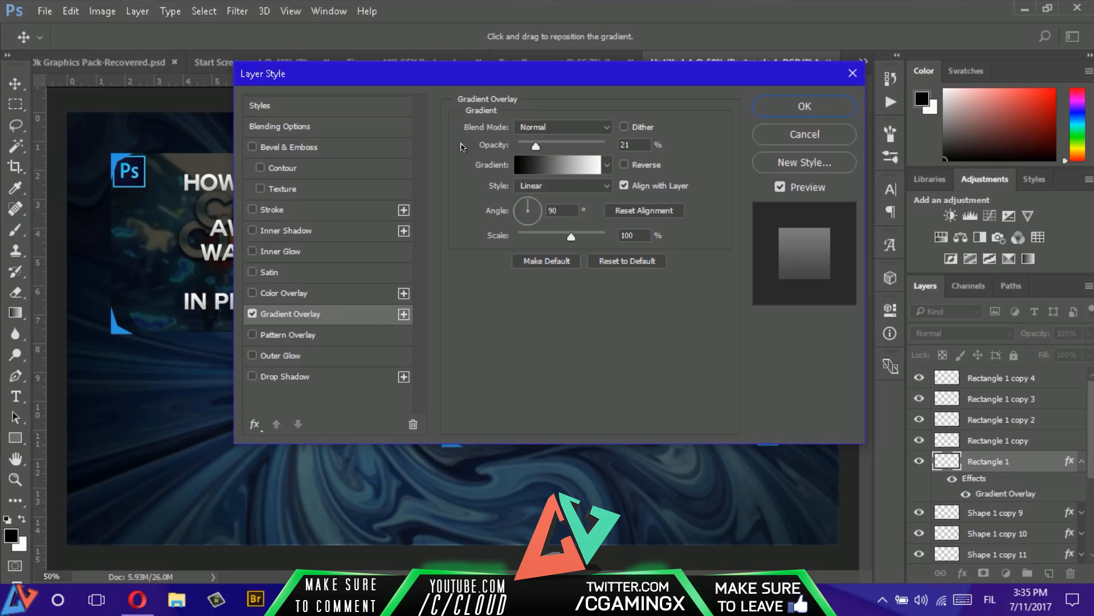
pyautogui.moveTo(525, 71); pyautogui.dragTo(911, 115)
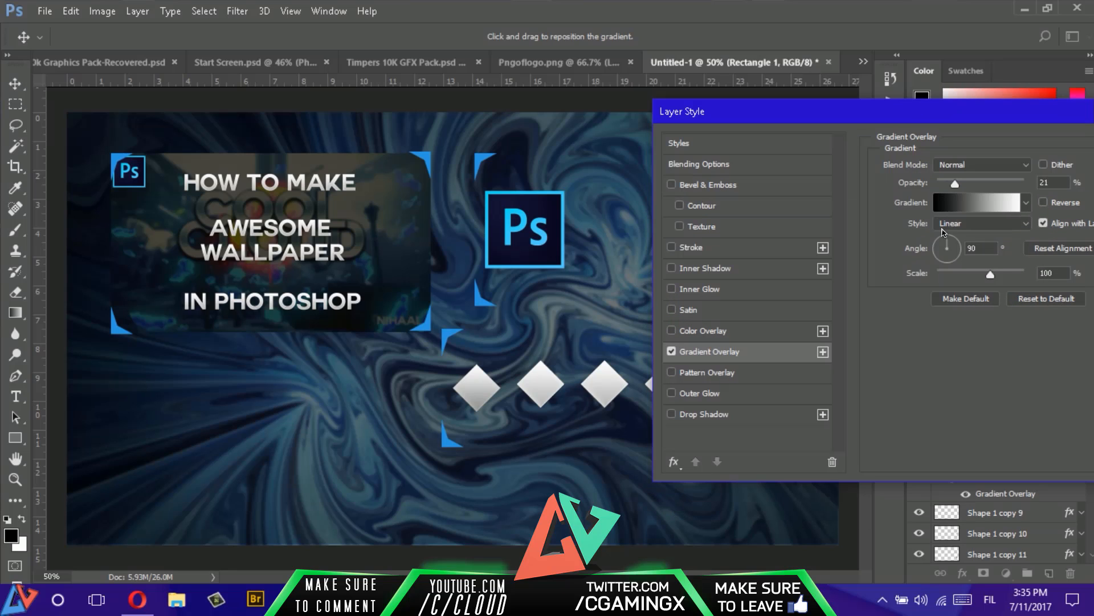
# - Change the white end stop of the overlay's black-to-white gradient to a vivid green
pyautogui.click(993, 212)
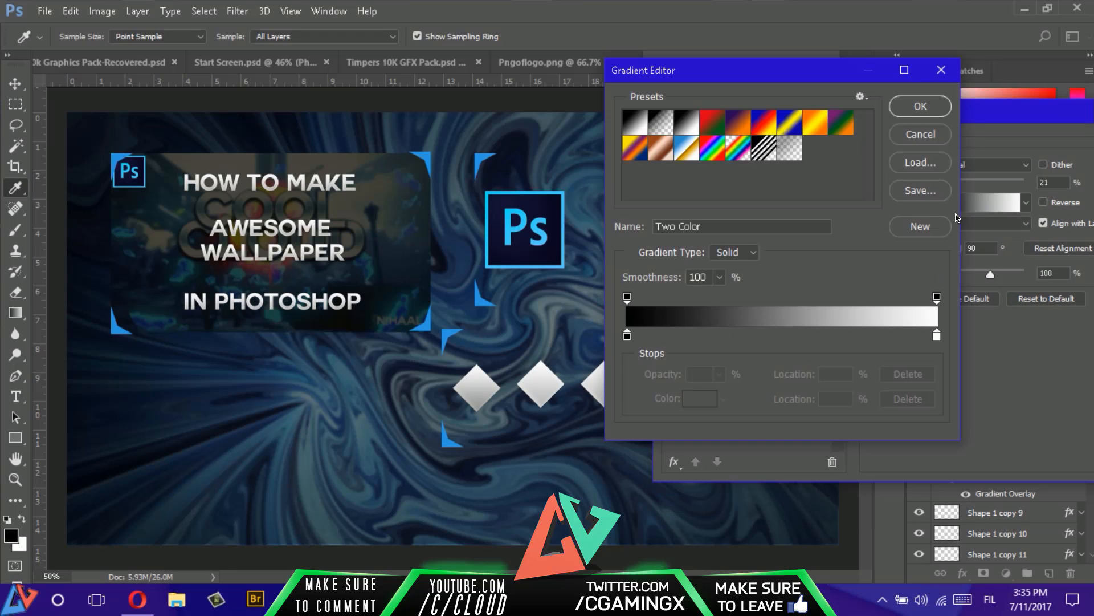
pyautogui.doubleClick(627, 336)
pyautogui.click(957, 135)
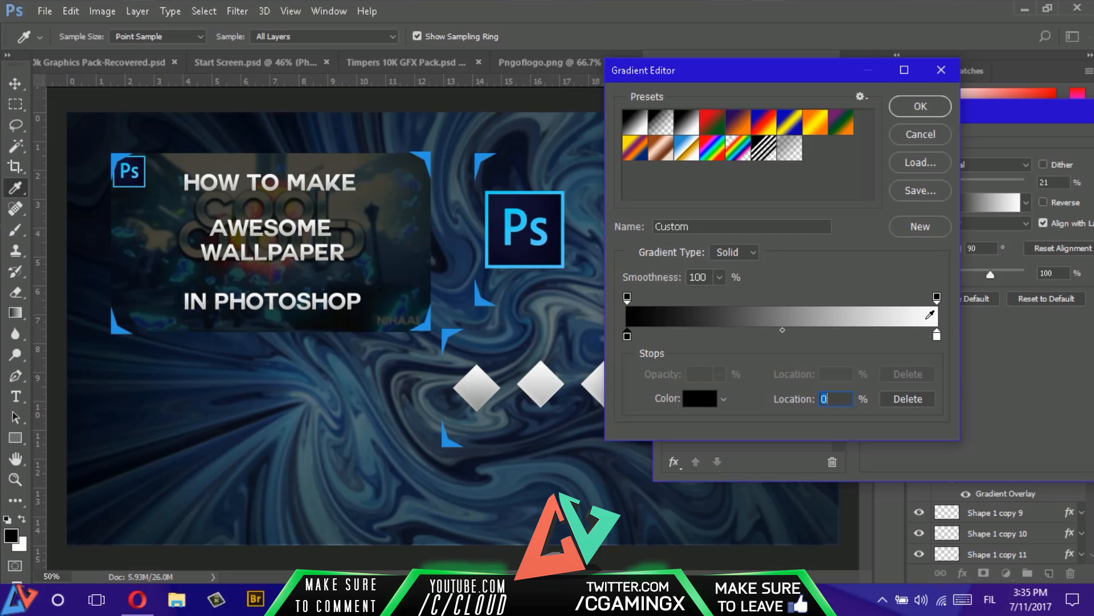
pyautogui.doubleClick(936, 335)
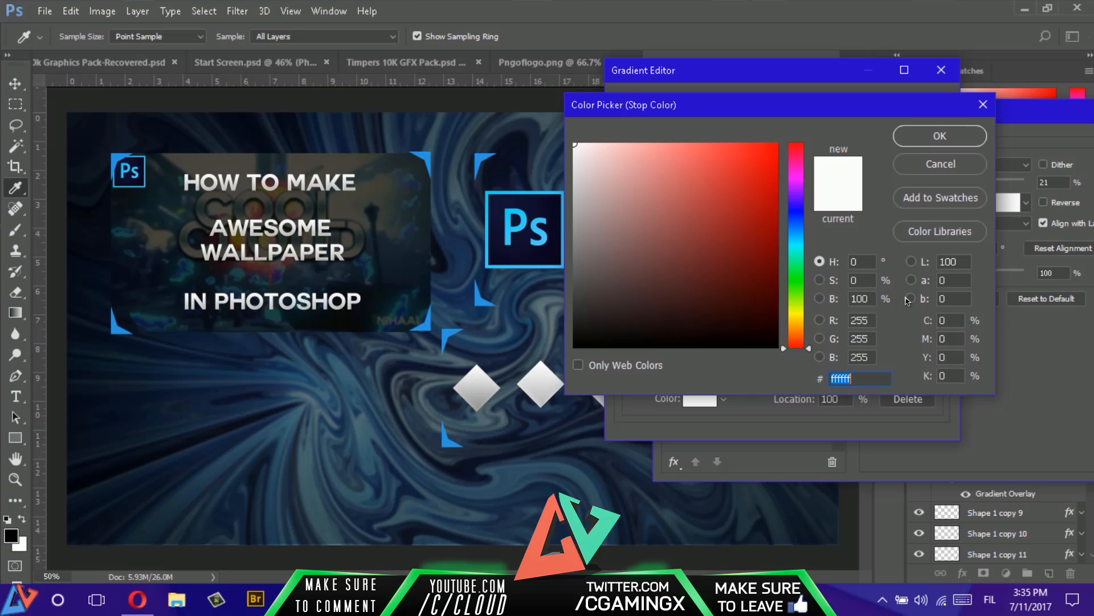
pyautogui.moveTo(793, 229); pyautogui.dragTo(799, 266)
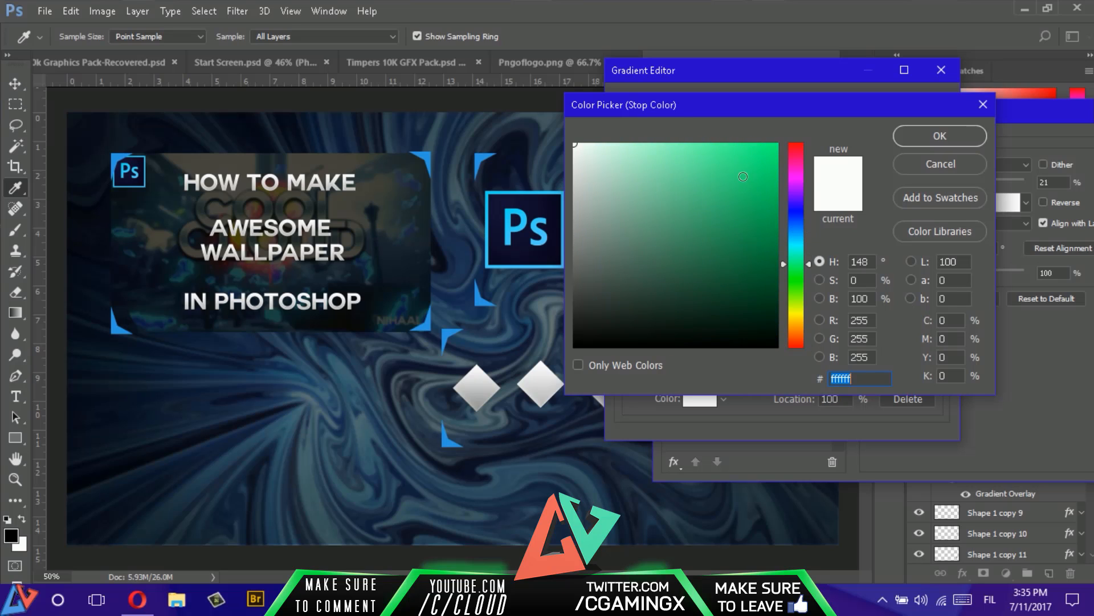
pyautogui.moveTo(743, 176); pyautogui.dragTo(762, 156)
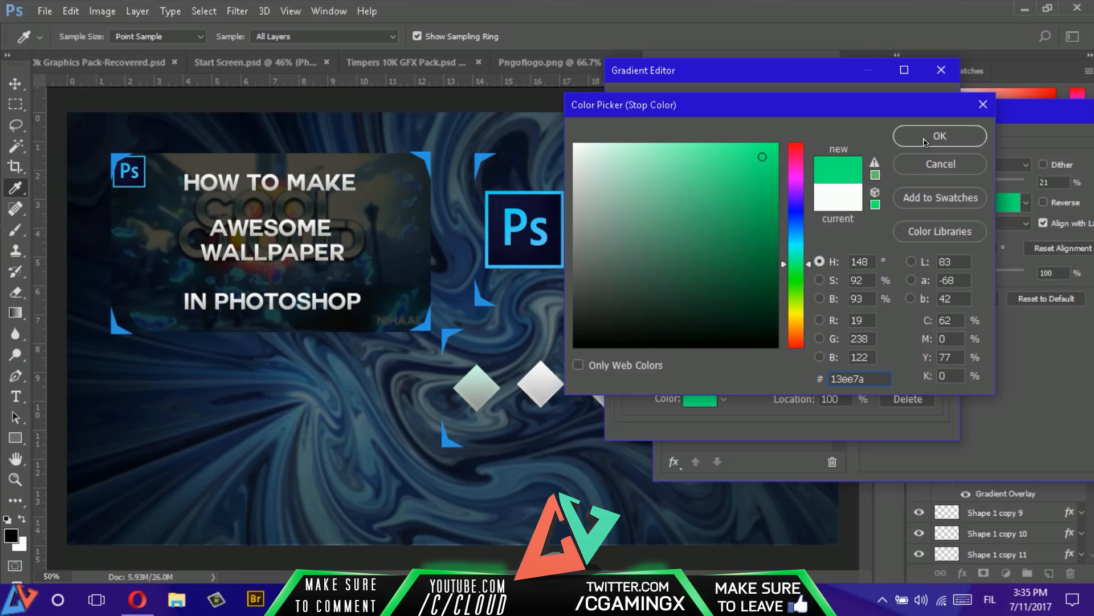
pyautogui.click(797, 268)
pyautogui.click(925, 132)
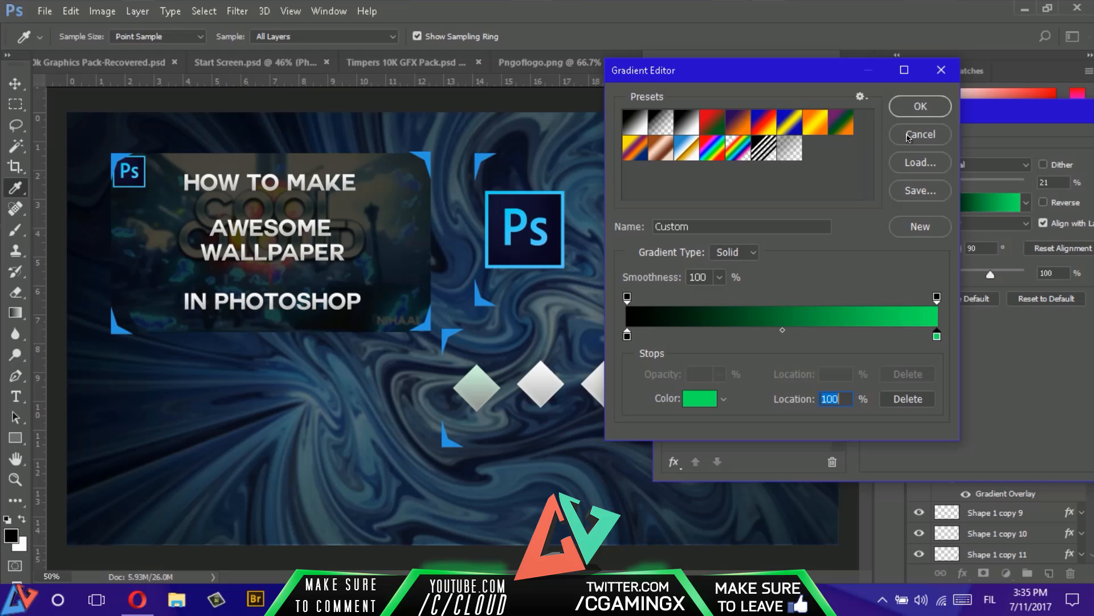
# - Shift the gradient's black stop slightly inward and set the Gradient Overlay opacity to 100%
pyautogui.moveTo(627, 337); pyautogui.dragTo(644, 336)
pyautogui.click(920, 106)
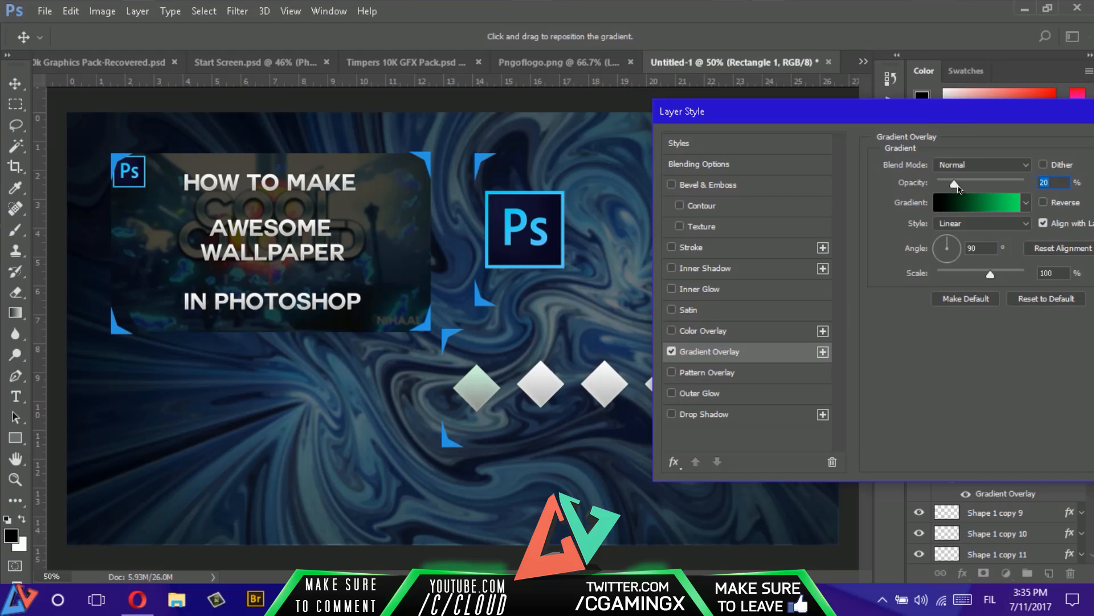
pyautogui.moveTo(957, 183); pyautogui.dragTo(1028, 198)
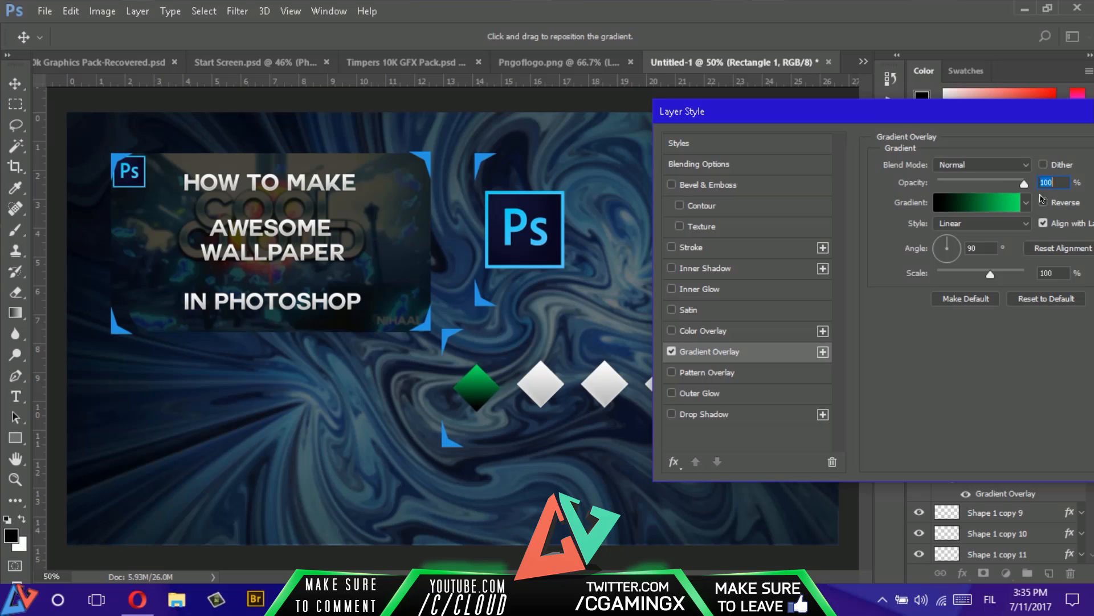
pyautogui.moveTo(989, 118); pyautogui.dragTo(965, 115)
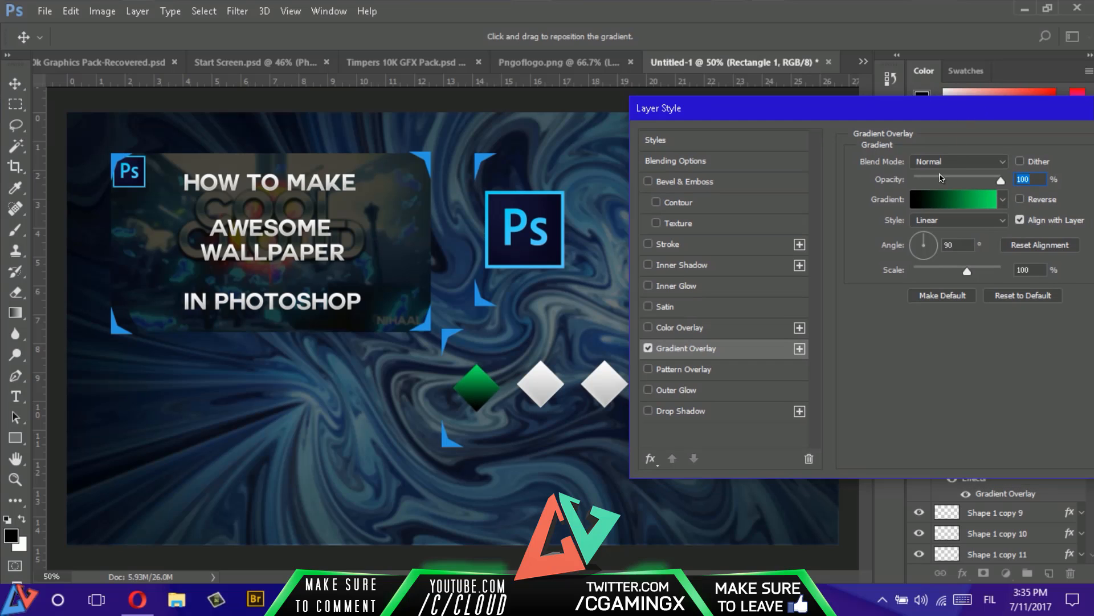
# - Move the gradient's black stop to location 12% and apply the layer style to Rectangle 1
pyautogui.click(963, 204)
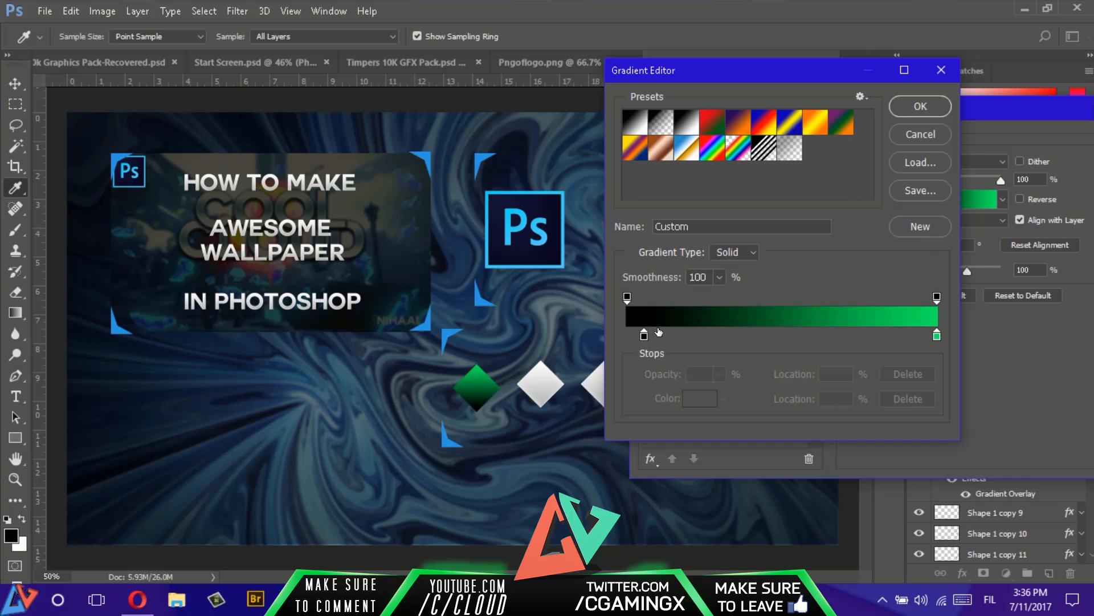
pyautogui.moveTo(627, 335); pyautogui.dragTo(666, 336)
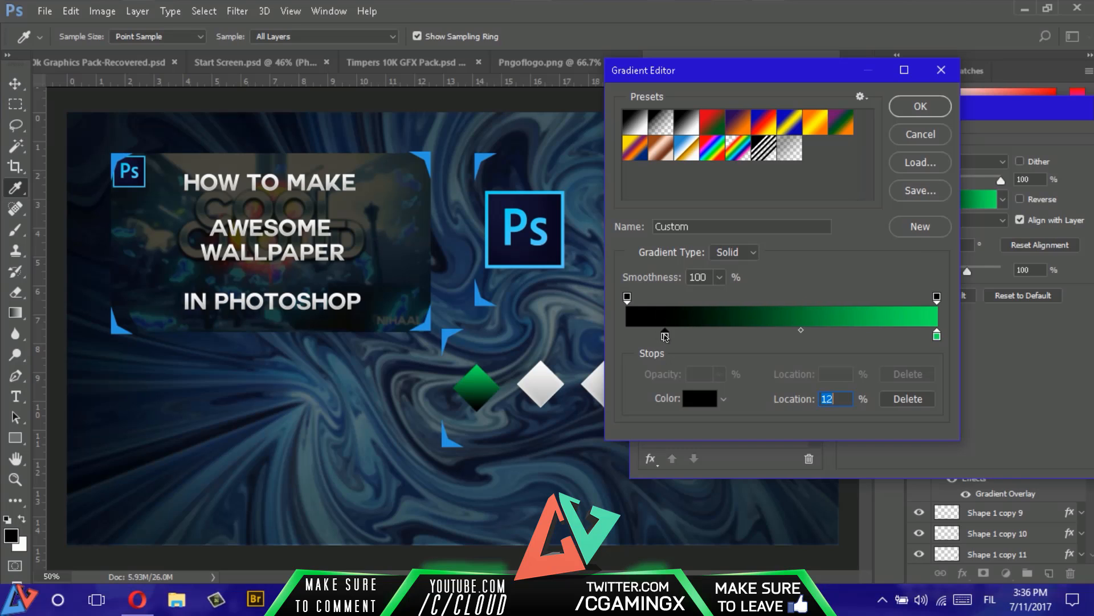
pyautogui.click(919, 108)
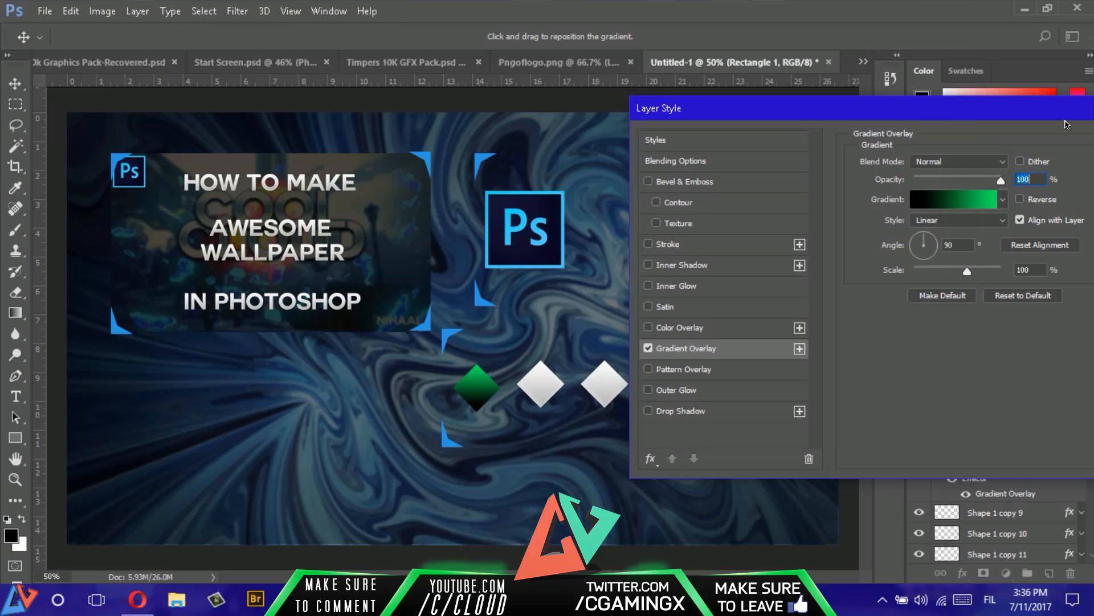
pyautogui.moveTo(1032, 112); pyautogui.dragTo(949, 124)
pyautogui.click(1078, 142)
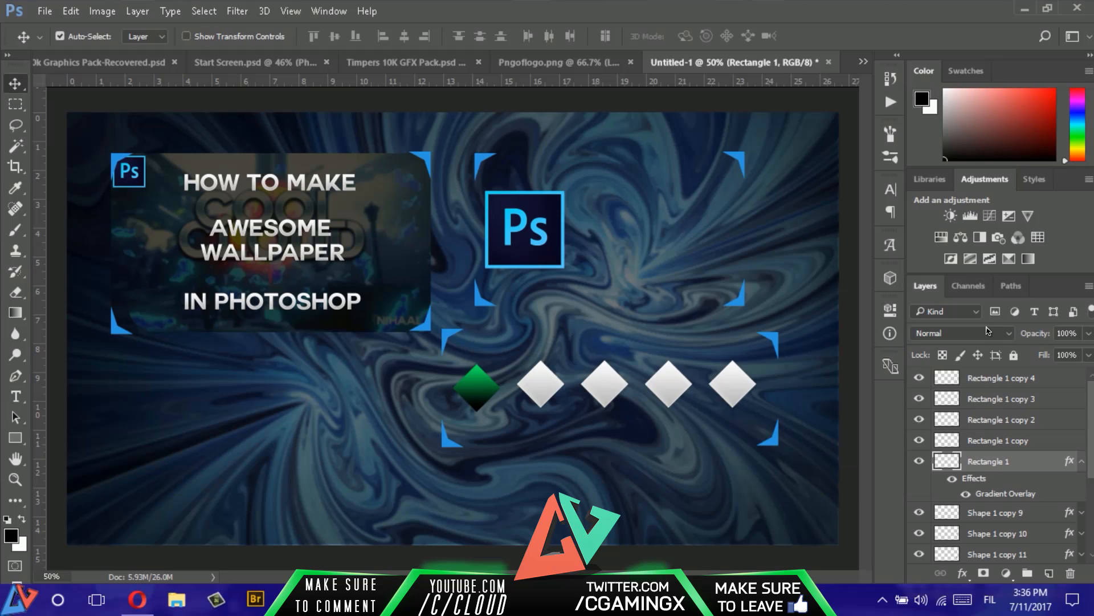
# - Copy the layer style of Rectangle 1 and paste it onto the four other diamond layers, Rectangle 1 copy through copy 4
pyautogui.rightClick(1049, 456)
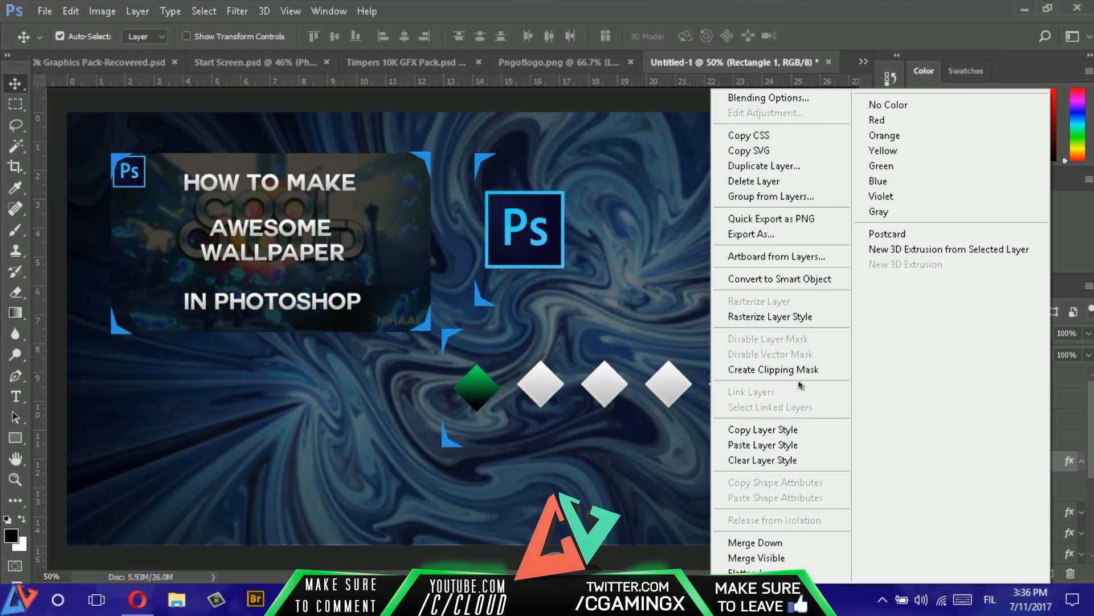
pyautogui.click(774, 436)
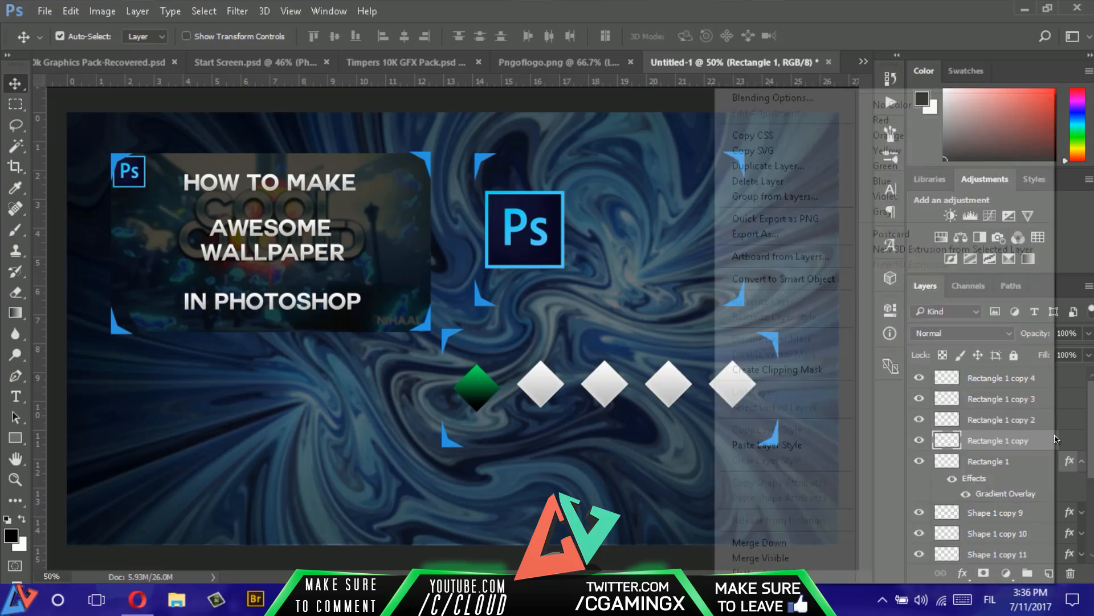
pyautogui.rightClick(998, 440)
pyautogui.click(816, 444)
pyautogui.rightClick(1041, 418)
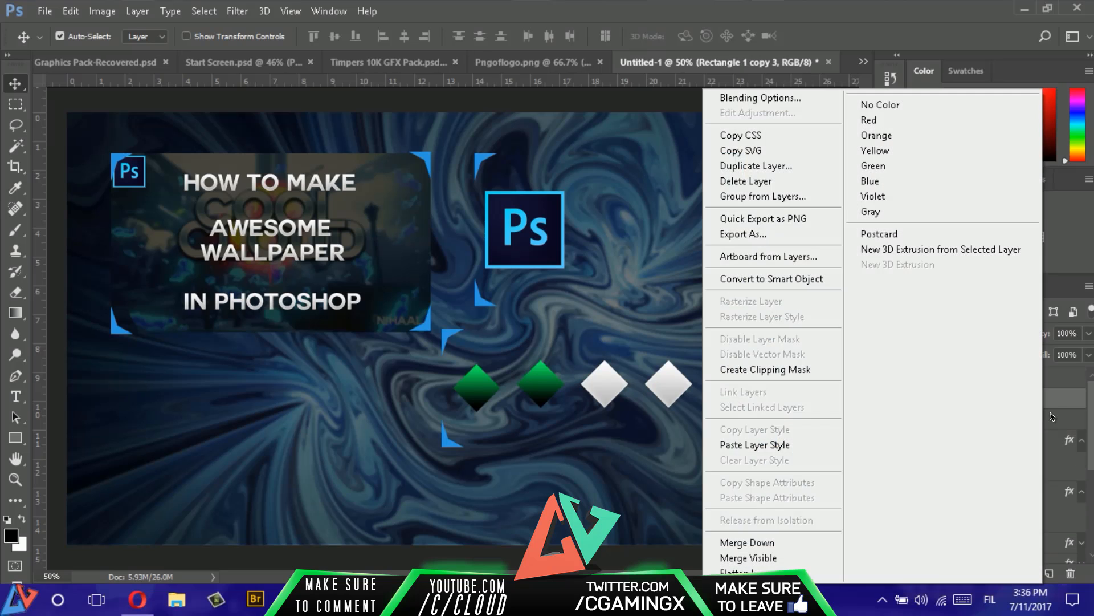
pyautogui.click(819, 453)
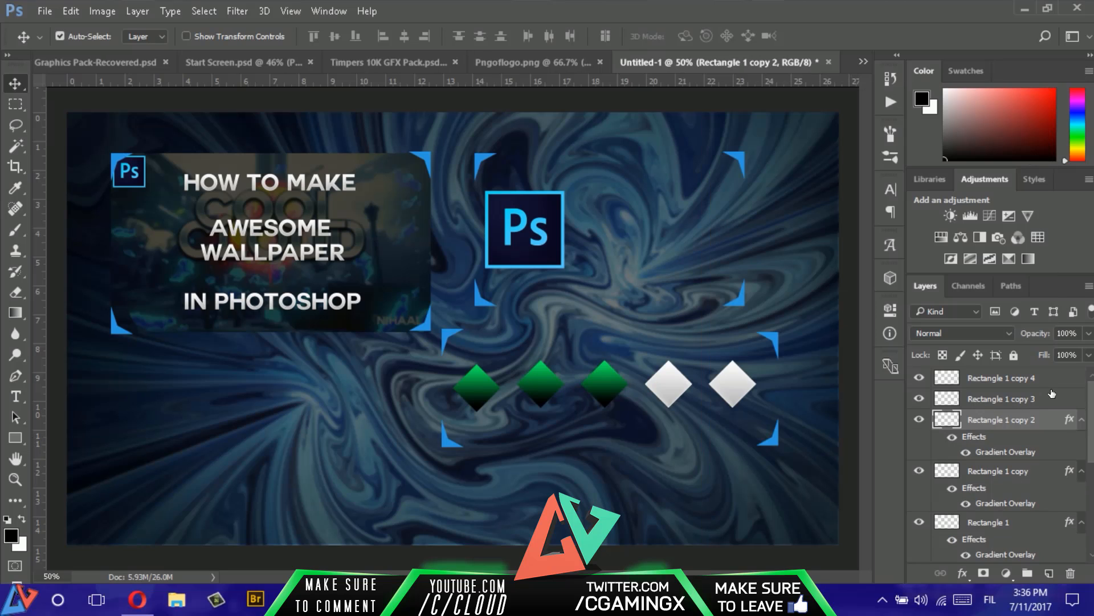
pyautogui.rightClick(1020, 398)
pyautogui.click(820, 445)
pyautogui.rightClick(1003, 378)
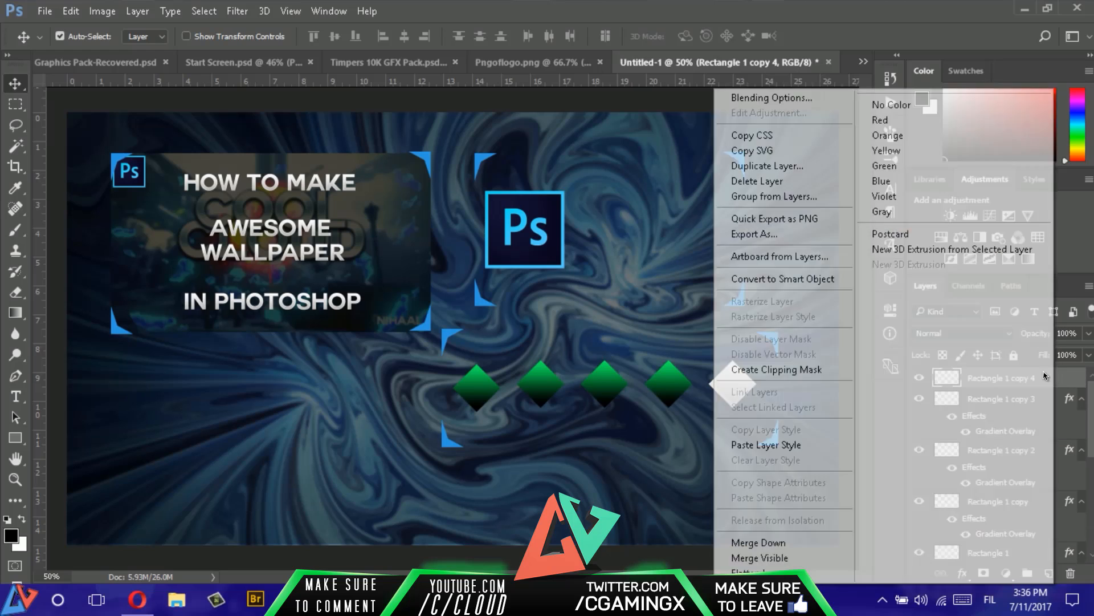
pyautogui.click(809, 443)
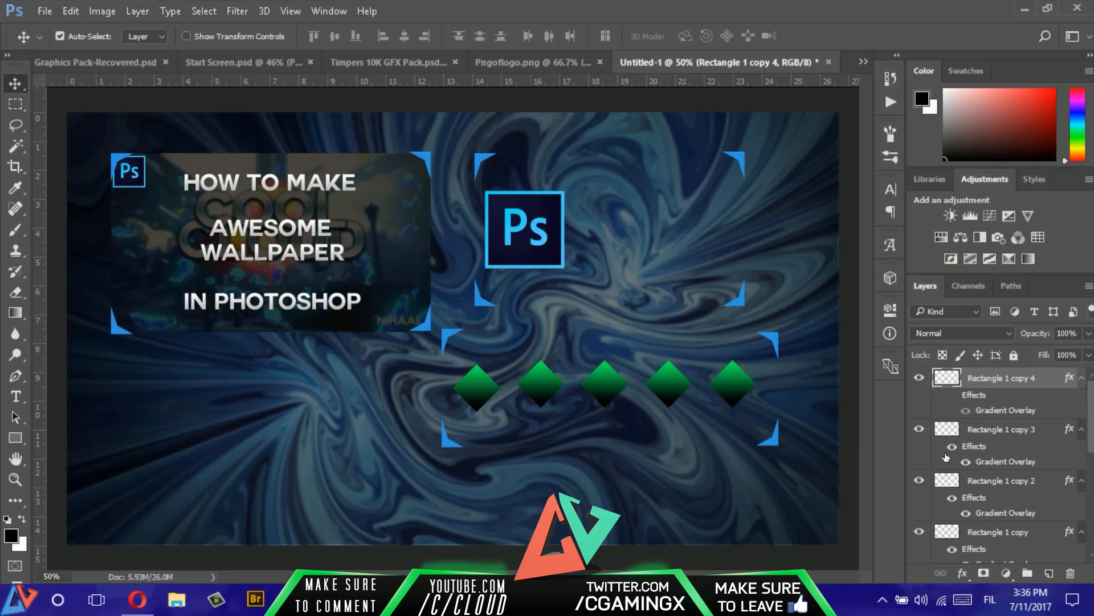
# - Hide the effects of Rectangle 1 copy 2, copy 3 and copy 4, and collapse the effect lists of all five diamond layers
pyautogui.click(952, 394)
pyautogui.click(951, 497)
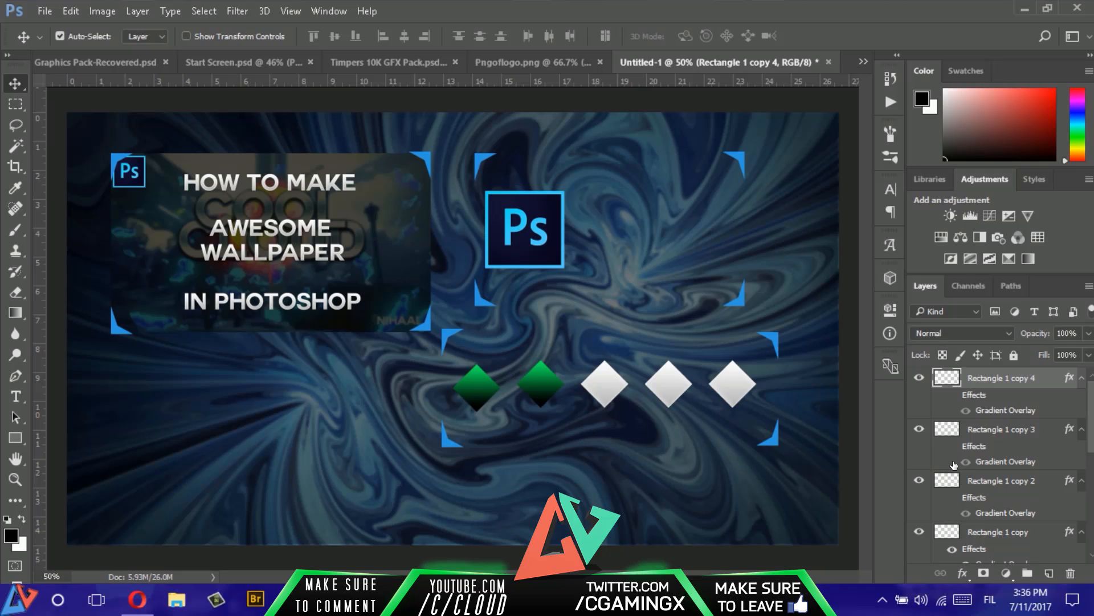
pyautogui.click(1082, 378)
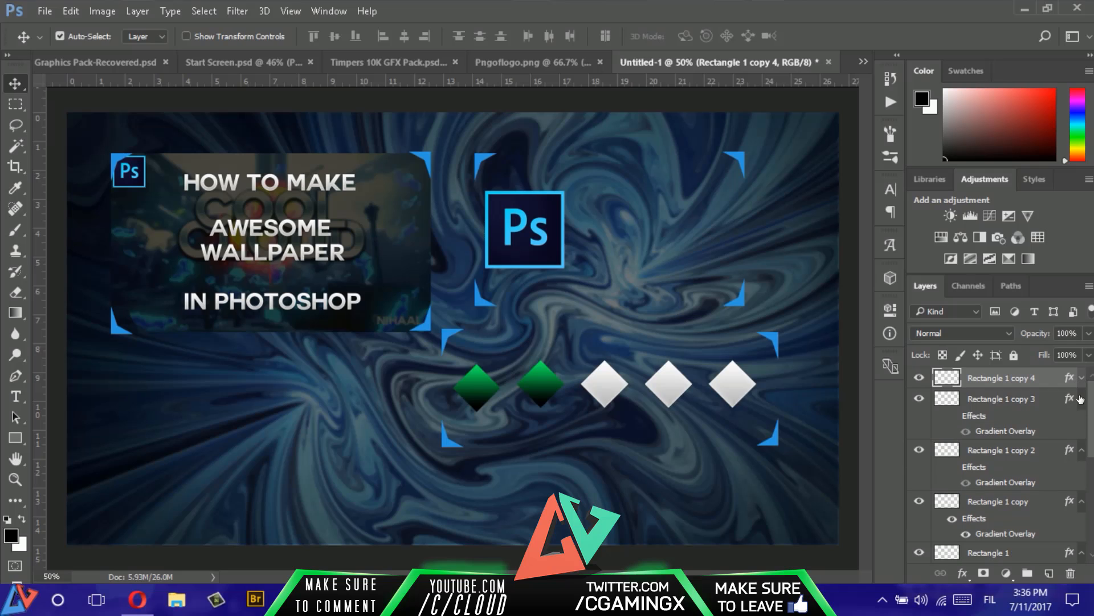
pyautogui.click(1082, 398)
pyautogui.click(1083, 420)
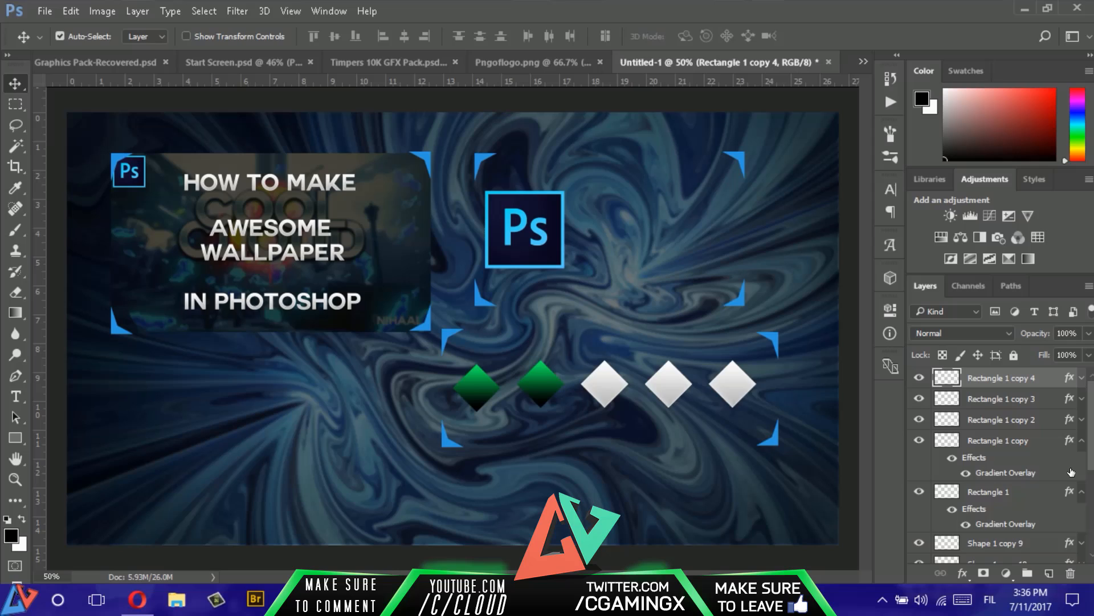
pyautogui.click(1082, 441)
pyautogui.click(1082, 461)
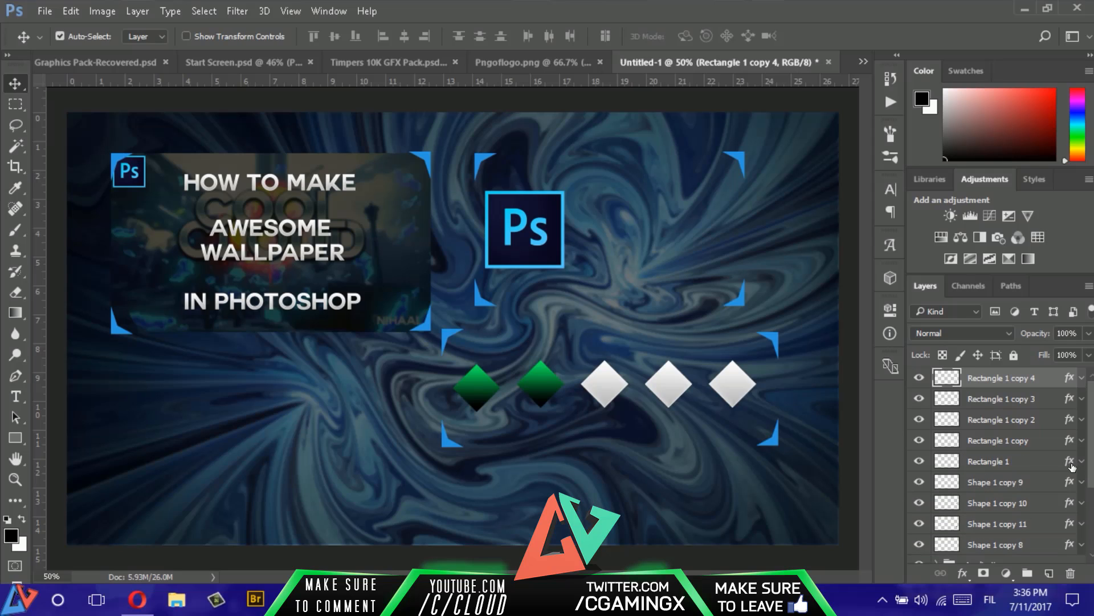
# - Toggle the third diamond's effects on and off while expanding and collapsing the effect lists of the diamond layers
pyautogui.click(1081, 462)
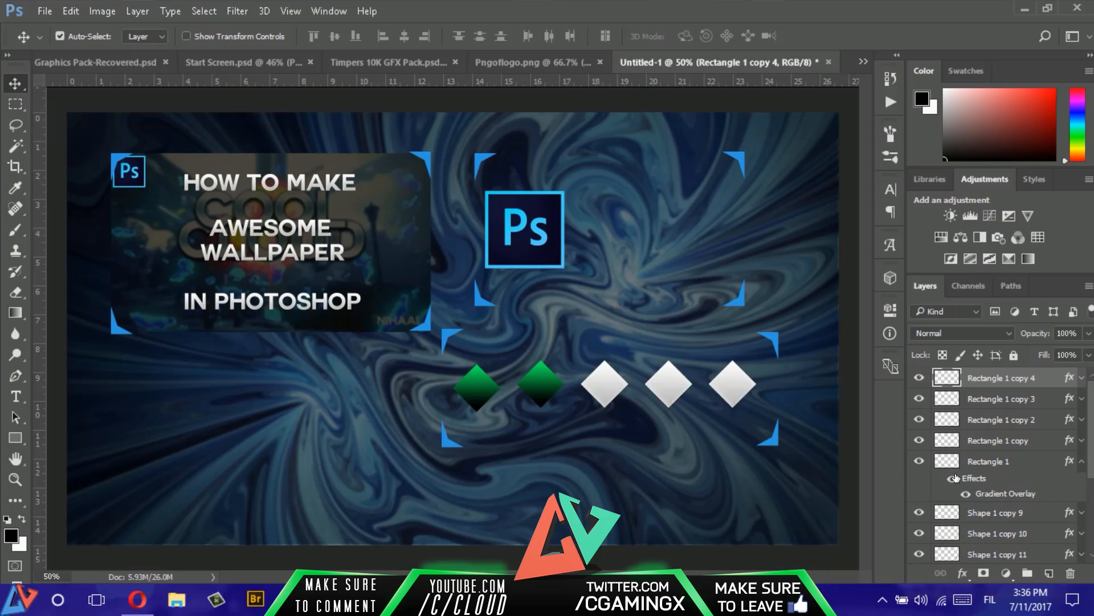
pyautogui.click(1082, 441)
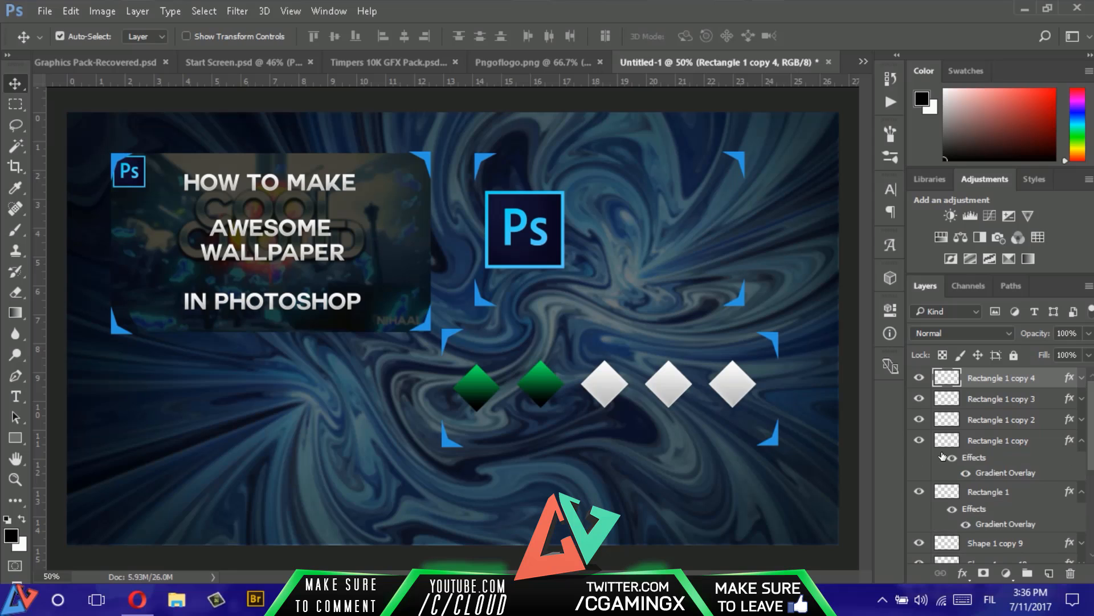
pyautogui.click(1082, 440)
pyautogui.click(1082, 461)
pyautogui.click(1081, 419)
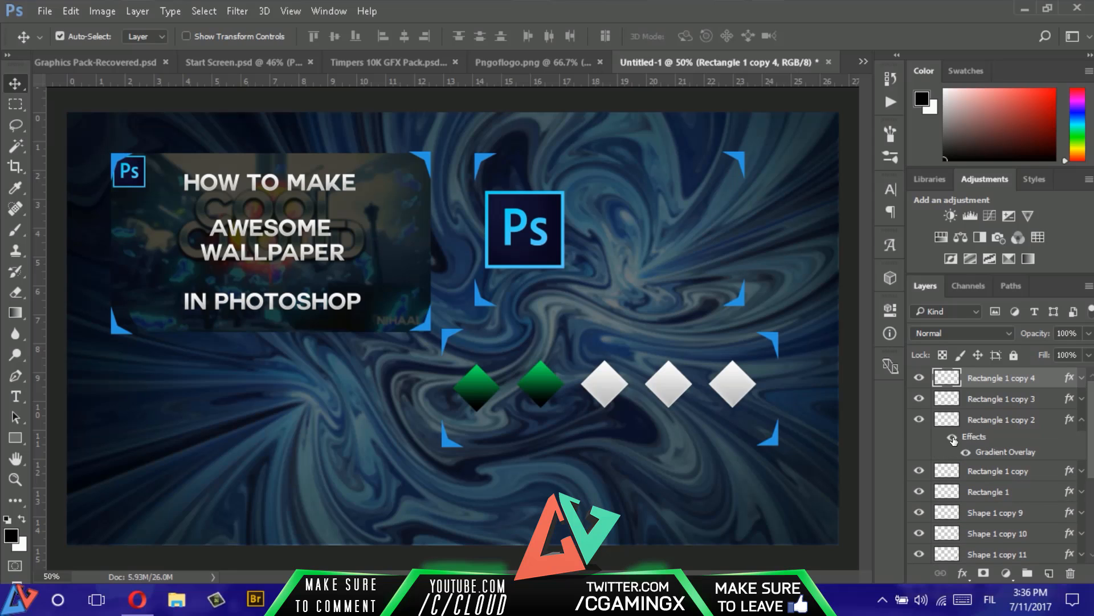
pyautogui.click(952, 439)
pyautogui.click(953, 439)
pyautogui.click(1082, 471)
pyautogui.click(1082, 419)
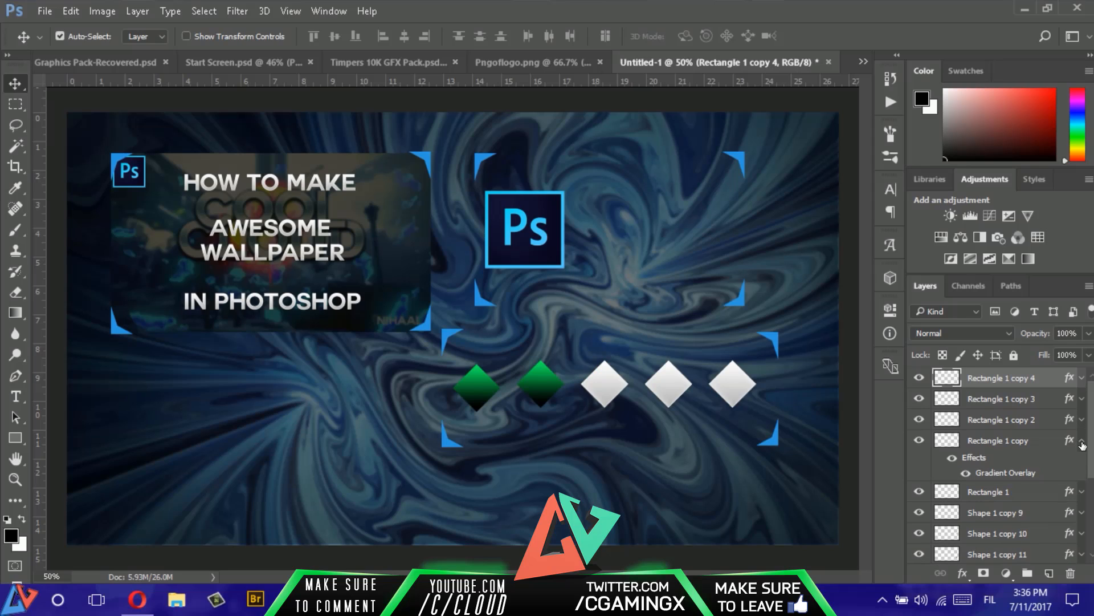
pyautogui.click(1081, 441)
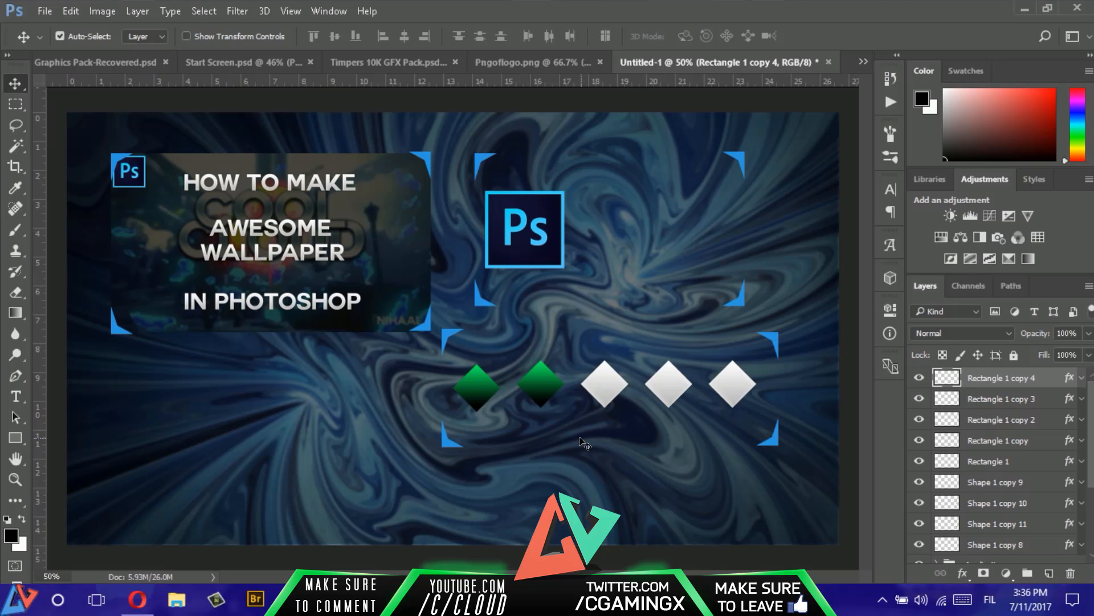
# - Using Start Screen.psd as reference, draw a 1 px horizontal line about 1968 px long across the canvas below the diamonds and rasterize it
pyautogui.click(274, 65)
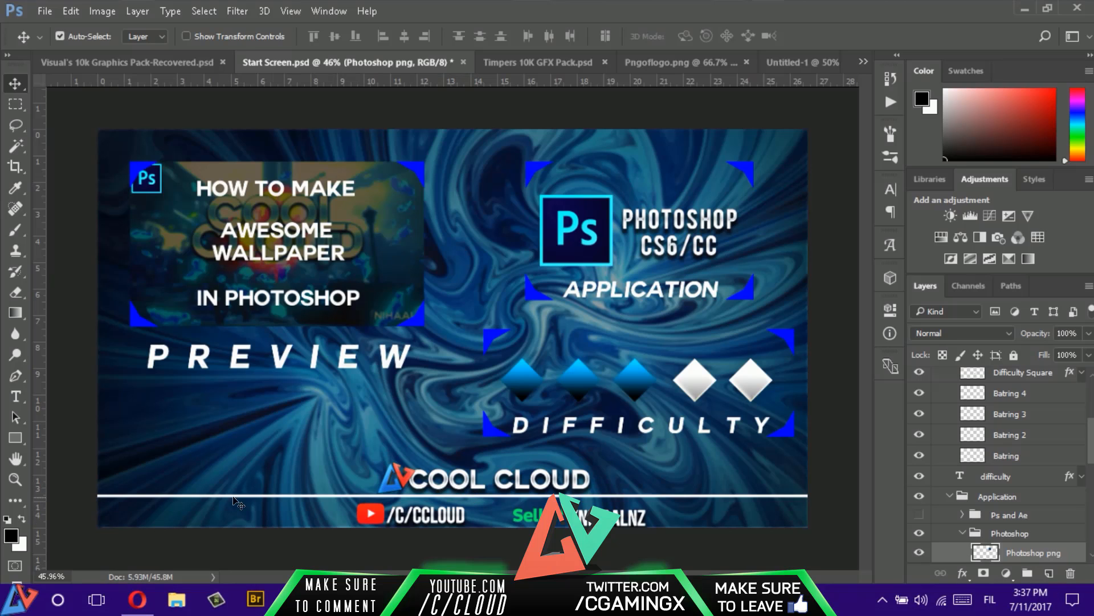
pyautogui.click(784, 64)
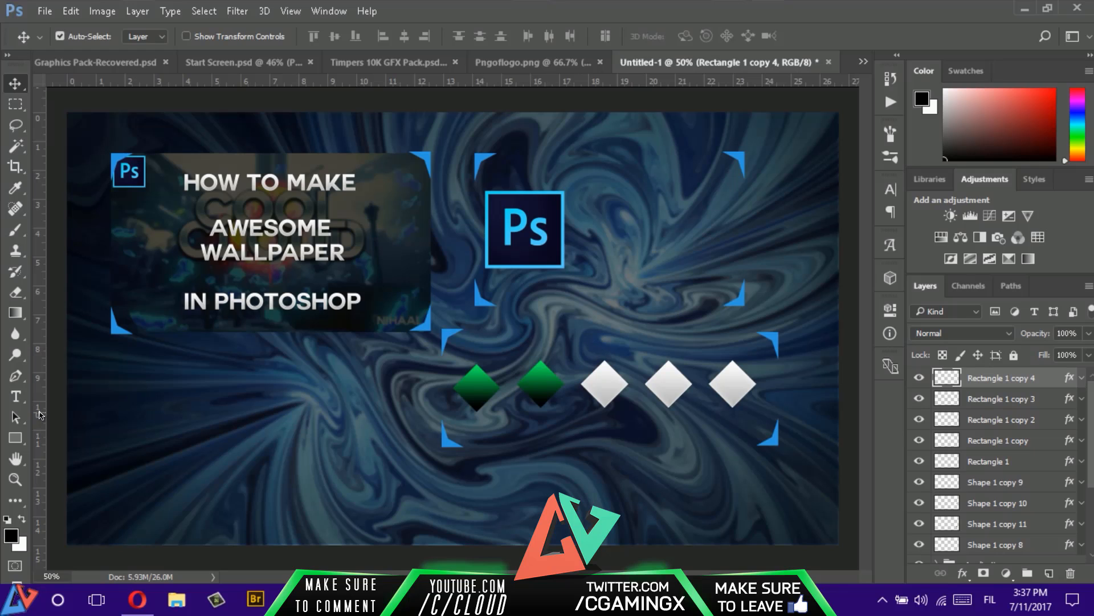
pyautogui.moveTo(15, 437); pyautogui.dragTo(80, 499)
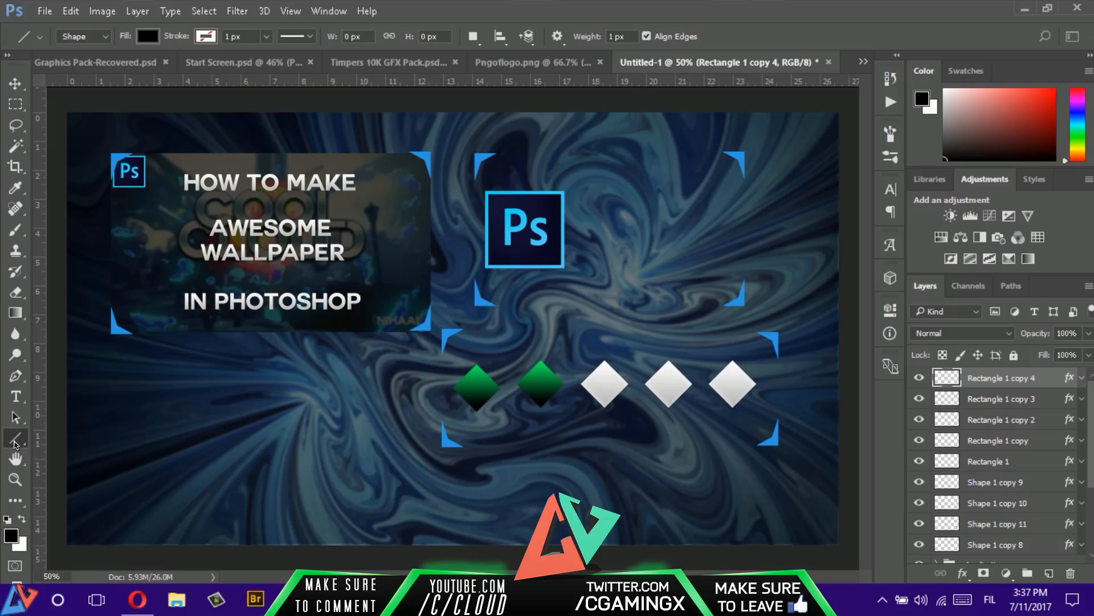
pyautogui.moveTo(15, 444); pyautogui.dragTo(847, 479)
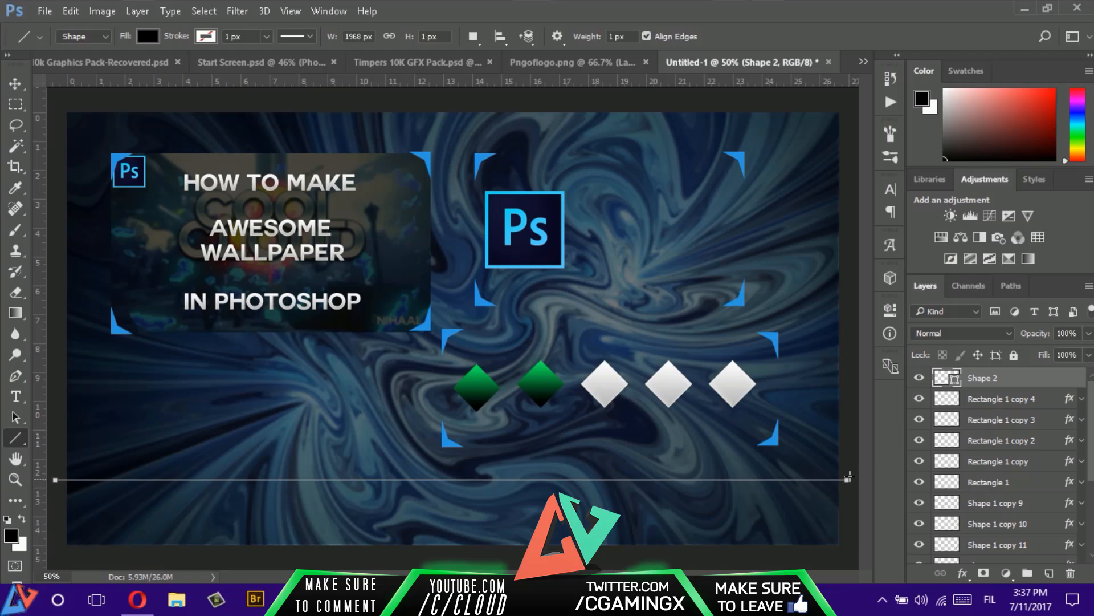
pyautogui.rightClick(1003, 377)
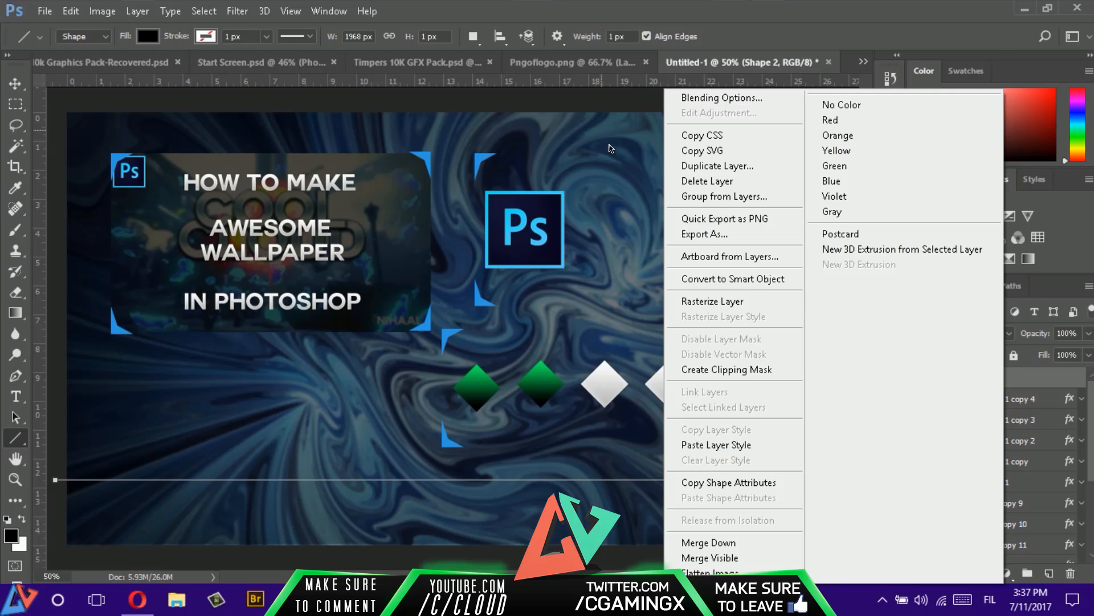
pyautogui.click(712, 301)
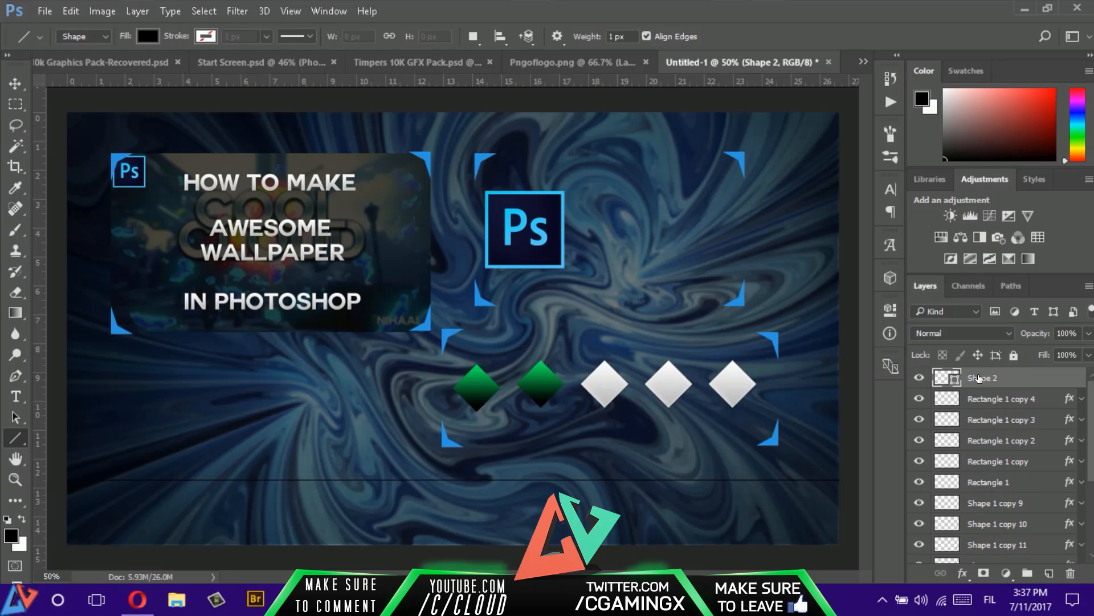
# - Add a Stroke effect to the line's layer, Shape 2, with position Outside and the color white (ffffff)
pyautogui.doubleClick(1071, 383)
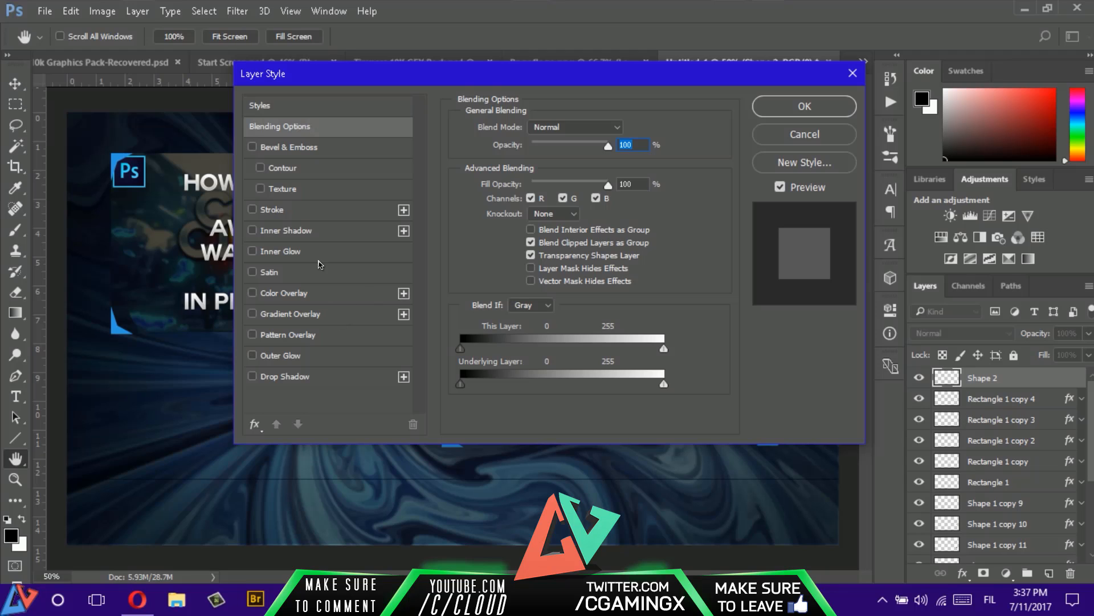
pyautogui.click(315, 219)
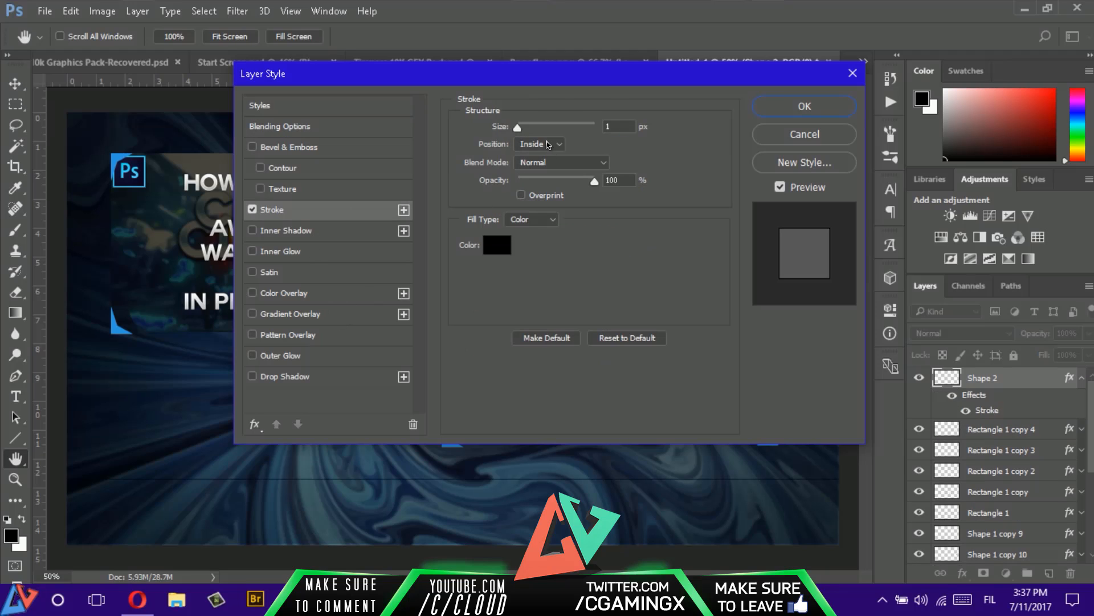
pyautogui.click(548, 145)
pyautogui.click(538, 144)
pyautogui.click(537, 147)
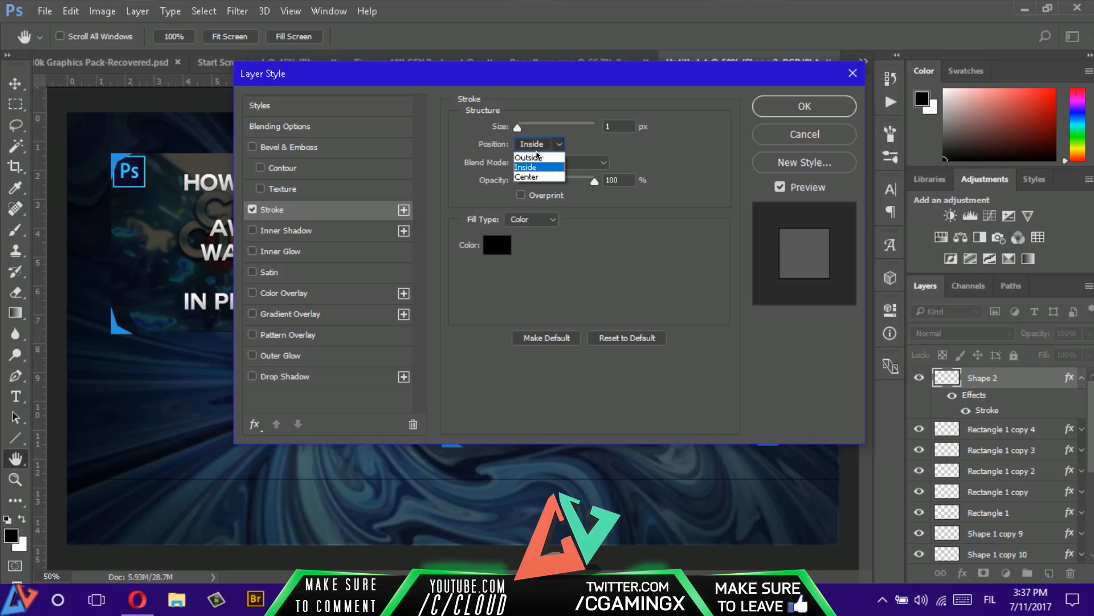
pyautogui.click(528, 157)
pyautogui.click(497, 245)
pyautogui.write('ffffff')
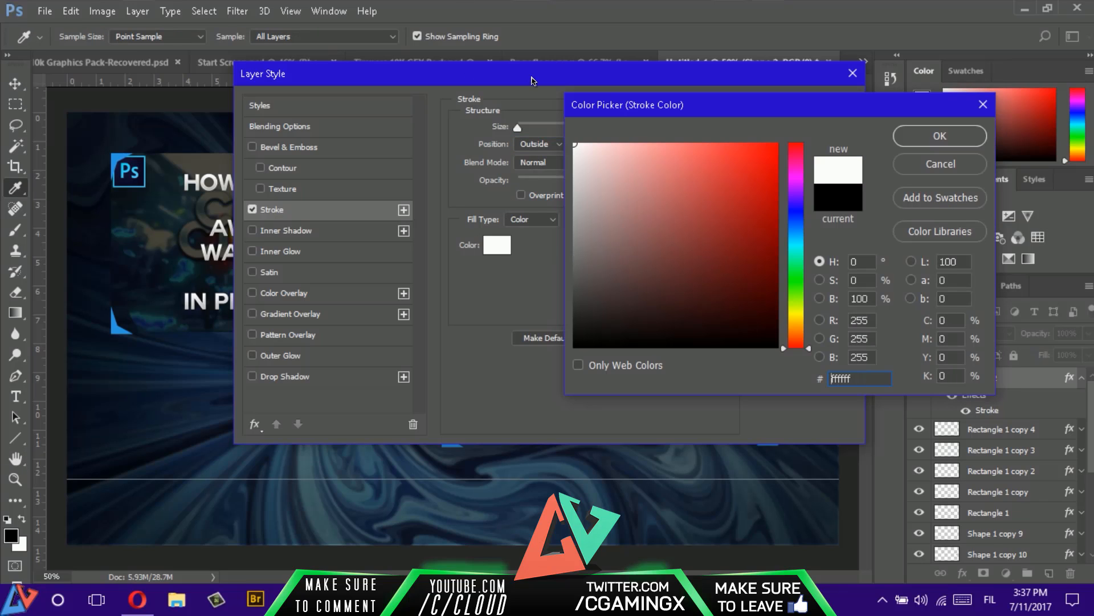
pyautogui.click(916, 148)
pyautogui.click(967, 144)
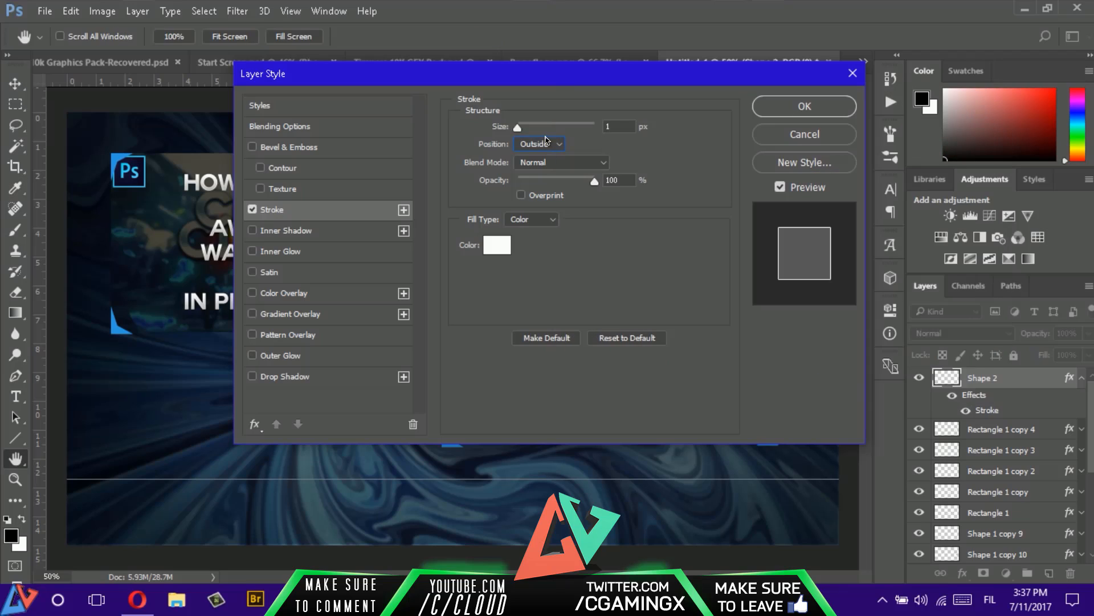
# - Set the line's stroke size to 3 px, apply the layer style and switch to the Move tool
pyautogui.moveTo(518, 127); pyautogui.dragTo(520, 129)
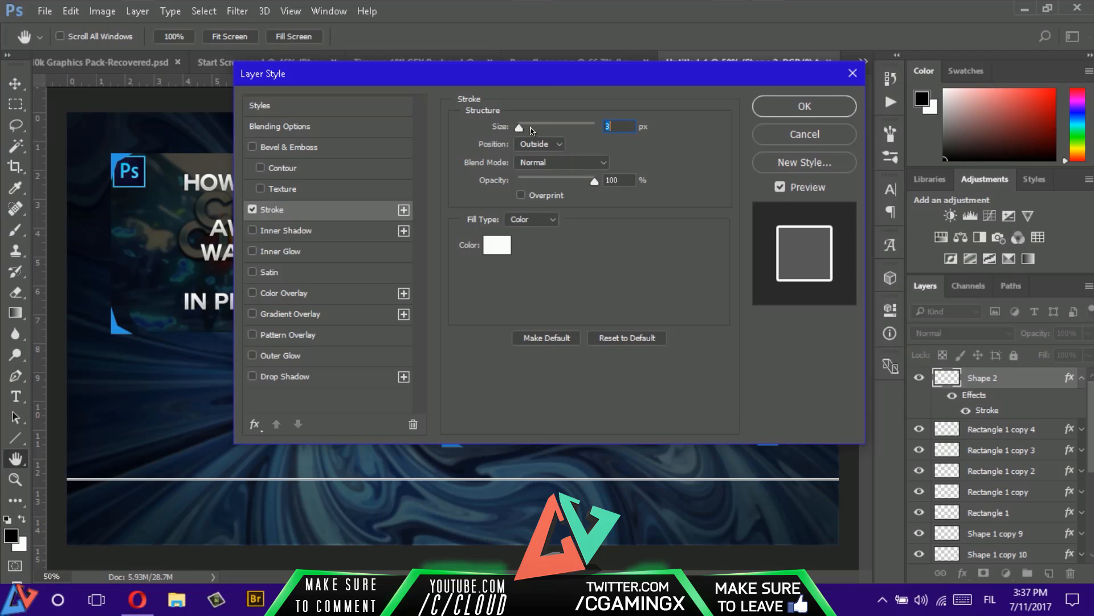
pyautogui.click(826, 108)
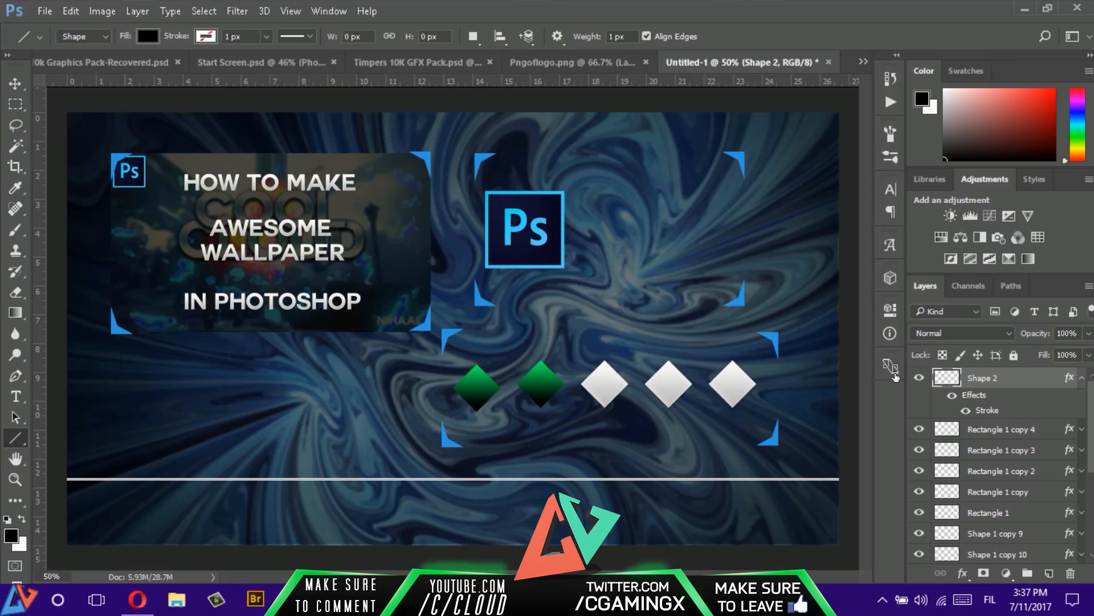
pyautogui.click(1080, 382)
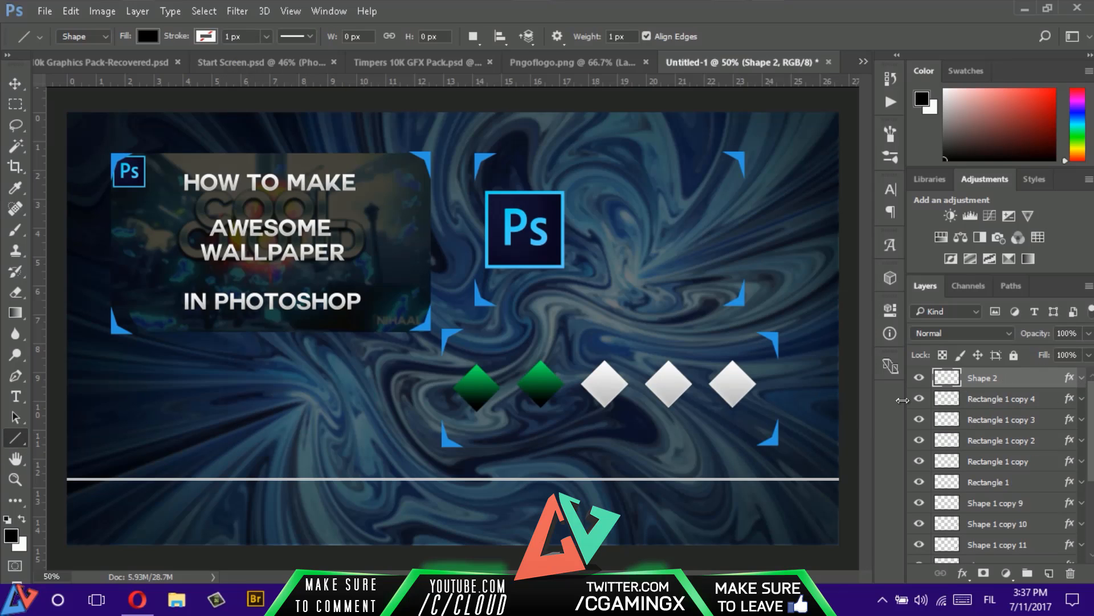
pyautogui.press('v')
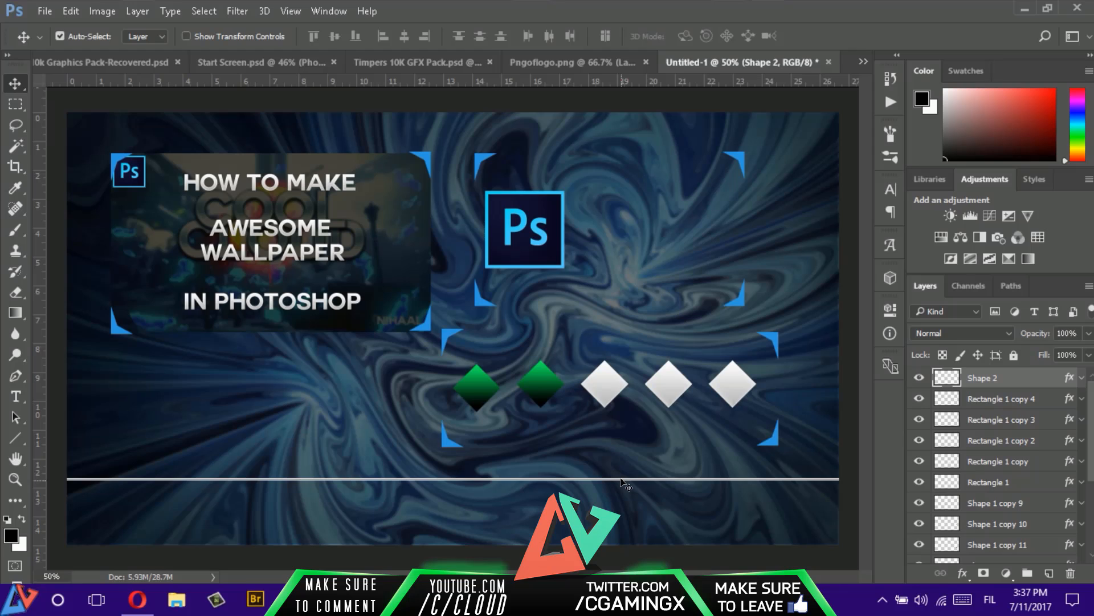
# - Try to move the white line directly on the canvas
pyautogui.click(620, 485)
pyautogui.scroll(-2, 1022, 389)
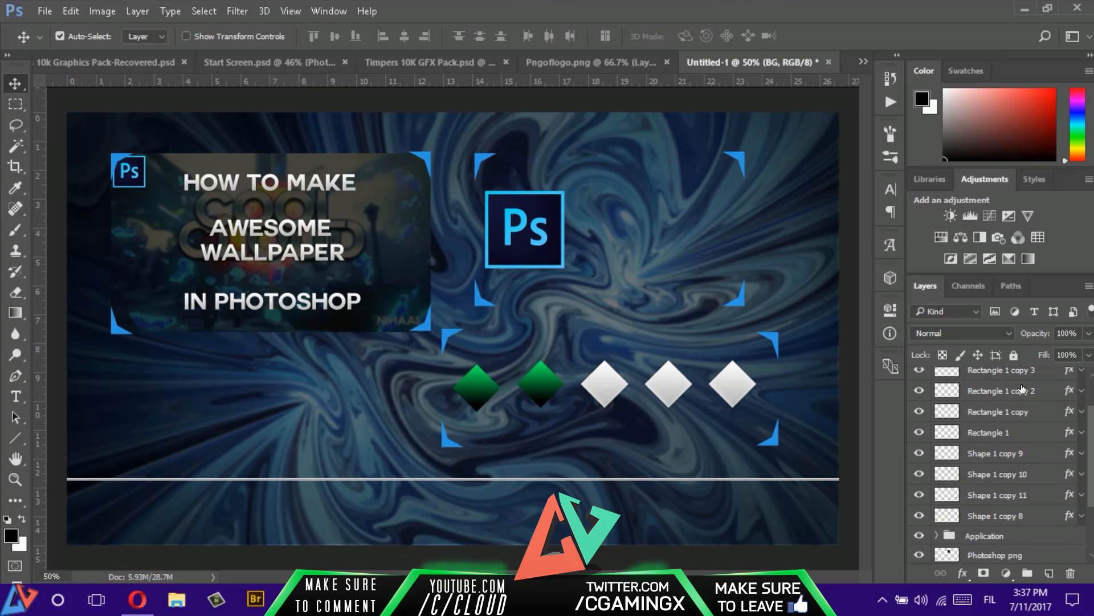
pyautogui.scroll(2, 1023, 389)
pyautogui.click(1023, 385)
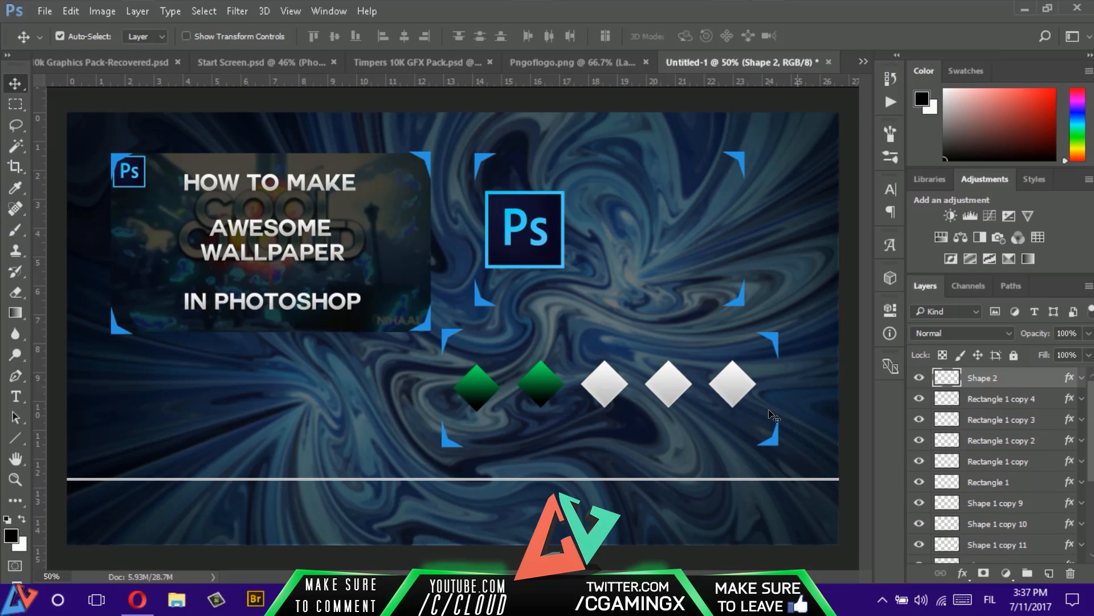
pyautogui.click(725, 479)
pyautogui.click(726, 484)
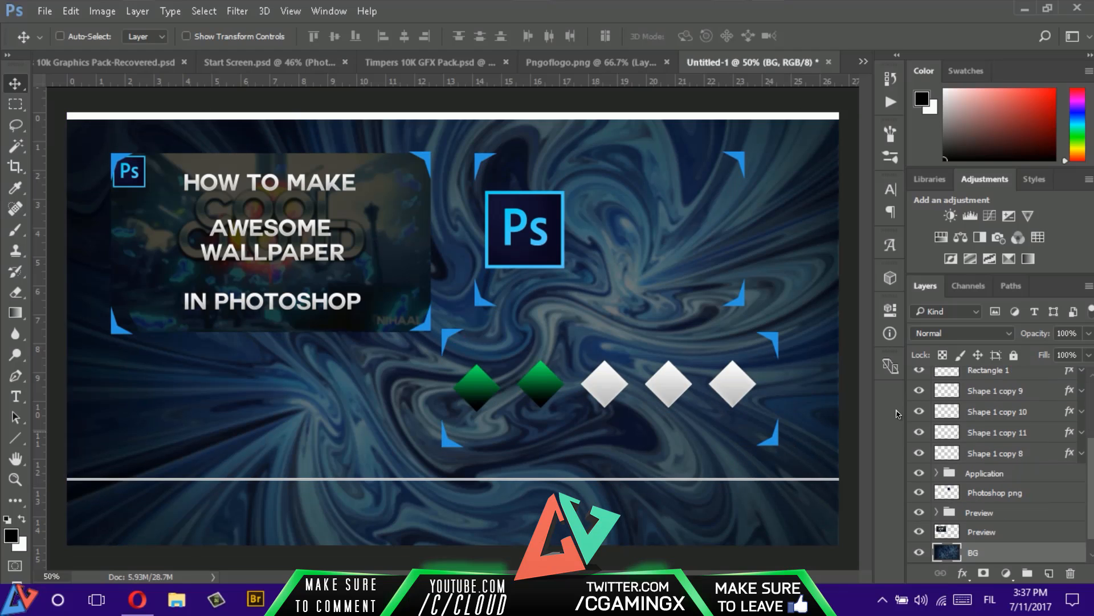
pyautogui.scroll(3, 1032, 391)
# - Select the Shape 2 layer and nudge the white line slightly down
pyautogui.click(1026, 379)
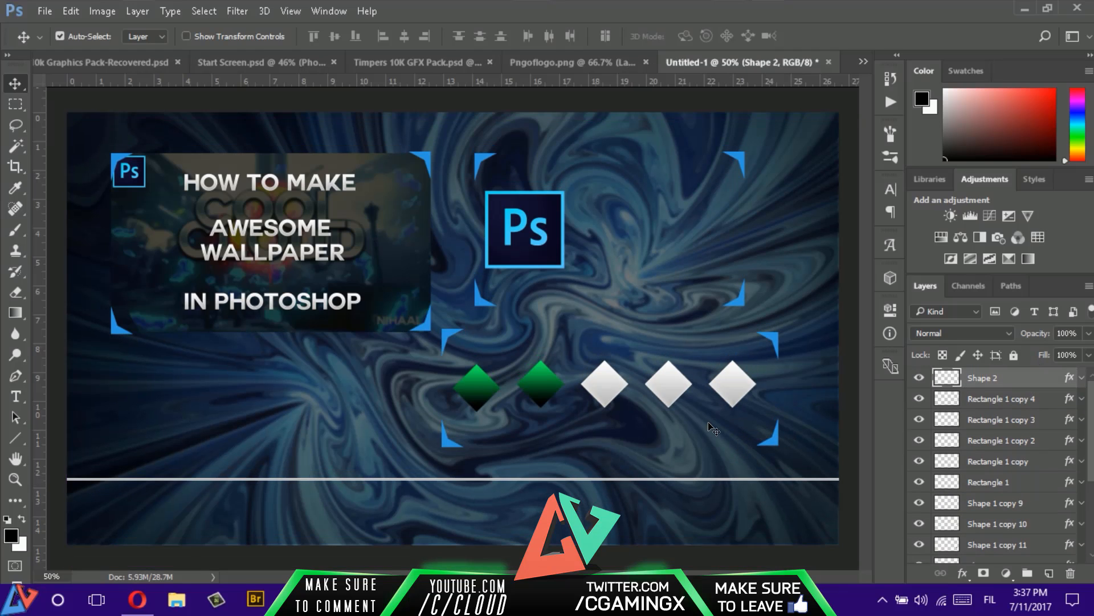
pyautogui.press('Down')
pyautogui.press('Down')
pyautogui.press('Down')
pyautogui.press('Down')
pyautogui.press('Down')
pyautogui.press('Down')
pyautogui.press('Down')
pyautogui.press('Down')
pyautogui.press('Down')
pyautogui.press('Down')
pyautogui.press('Down')
pyautogui.press('Down')
pyautogui.press('Down')
pyautogui.press('Down')
pyautogui.press('Down')
pyautogui.press('Down')
pyautogui.press('Down')
pyautogui.press('Down')
pyautogui.press('Down')
pyautogui.press('Down')
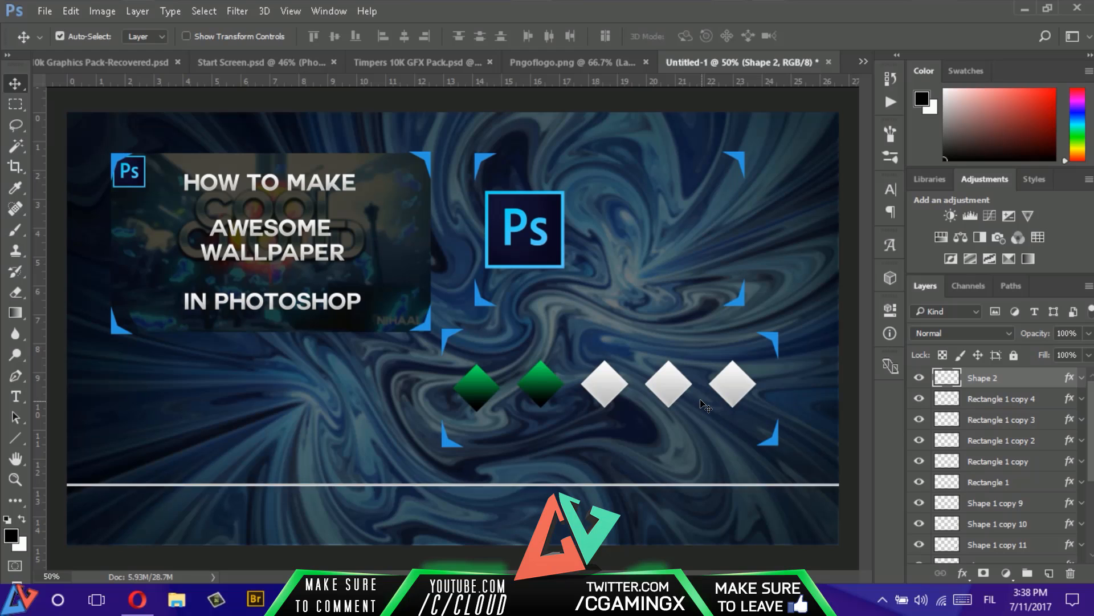
# - Nudge the white divider line further down, clear of the difficulty section's lower brackets
pyautogui.press('Down')
pyautogui.press('Down')
pyautogui.press('Down')
pyautogui.press('Down')
pyautogui.press('Down')
pyautogui.press('Down')
pyautogui.press('Down')
pyautogui.press('Down')
pyautogui.press('Down')
pyautogui.press('Down')
pyautogui.press('Down')
pyautogui.press('Down')
pyautogui.press('Down')
pyautogui.press('Down')
pyautogui.press('Down')
pyautogui.press('Down')
pyautogui.press('Down')
pyautogui.press('Down')
pyautogui.press('Down')
pyautogui.press('Down')
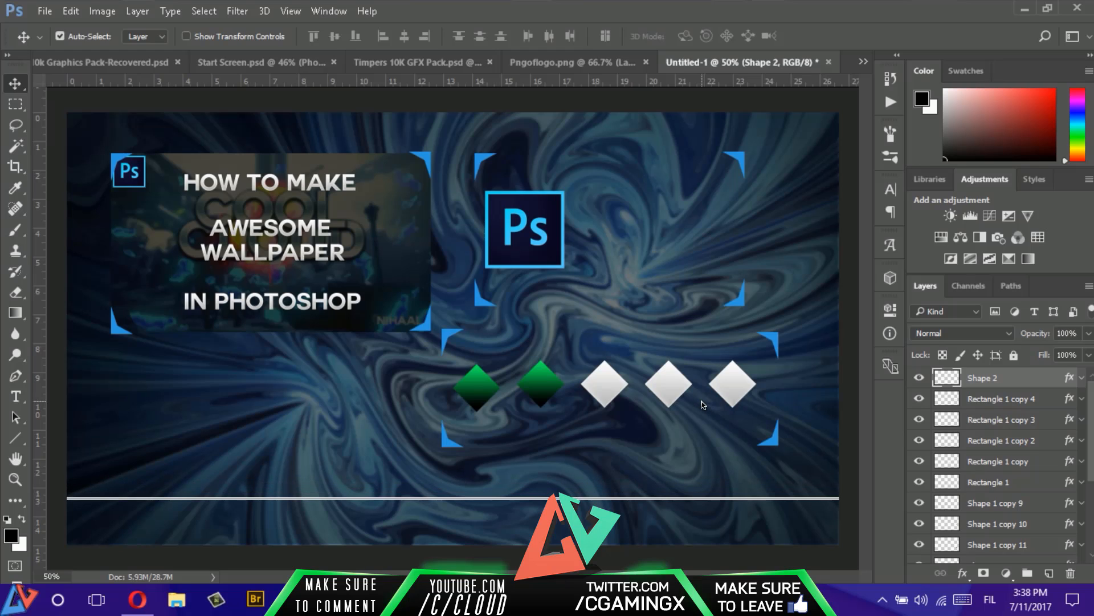
pyautogui.press('Down')
pyautogui.press('Down')
pyautogui.press('Down')
pyautogui.press('Down')
pyautogui.press('Down')
pyautogui.press('Down')
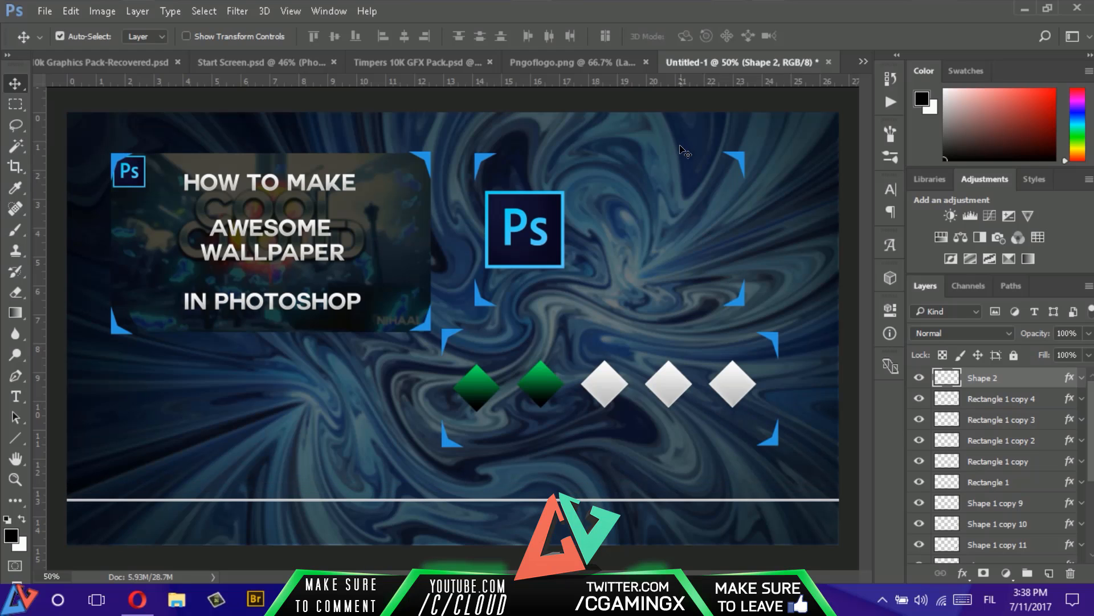
# - Copy the blue and red logo from Pngoflogo.png into the lower part of the Untitled-1 start screen
pyautogui.click(557, 62)
pyautogui.moveTo(694, 165); pyautogui.dragTo(404, 479)
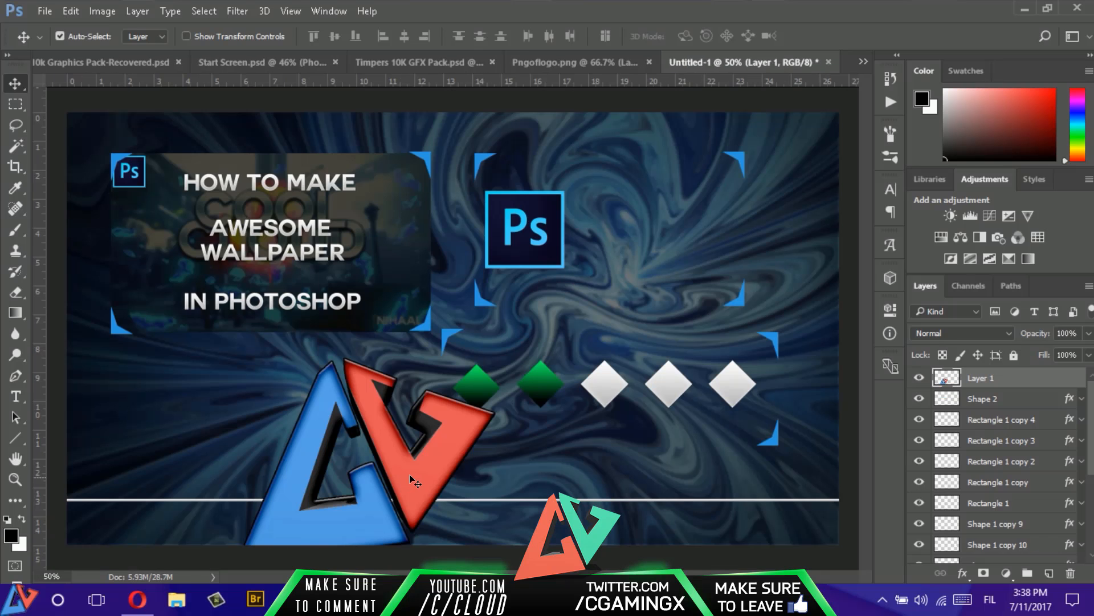
pyautogui.hotkey('ctrl', 't')
pyautogui.moveTo(495, 358); pyautogui.dragTo(352, 481)
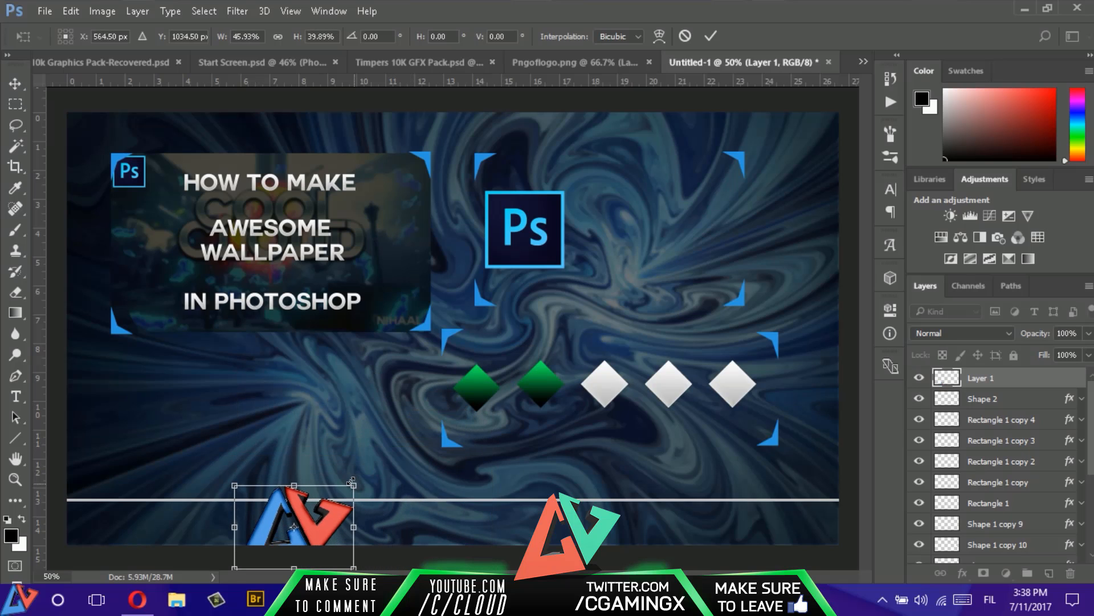
pyautogui.click(685, 36)
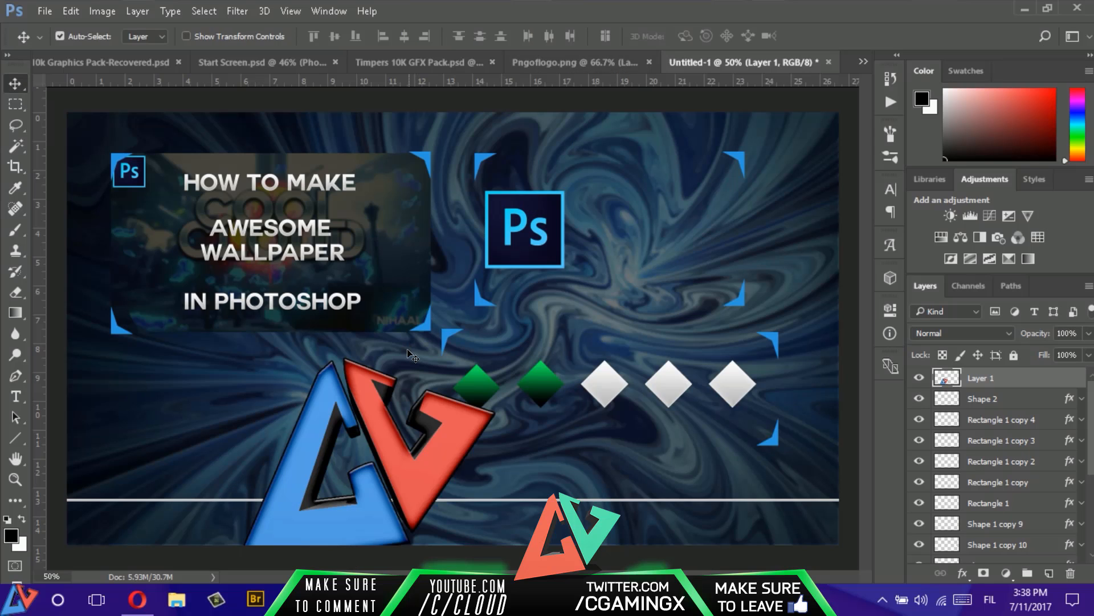
# - Scale the logo down to about 10% and place it on the white divider line, below the difficulty section's left edge
pyautogui.hotkey('ctrl', 't')
pyautogui.moveTo(496, 358); pyautogui.dragTo(370, 467)
pyautogui.moveTo(379, 476); pyautogui.dragTo(372, 466)
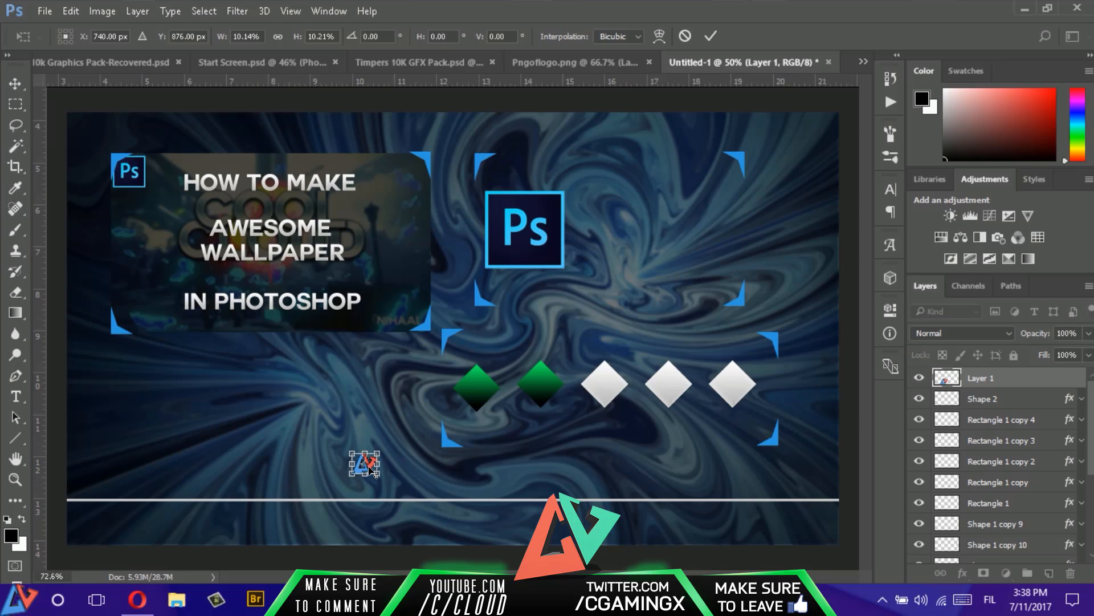
pyautogui.scroll(3, 372, 465)
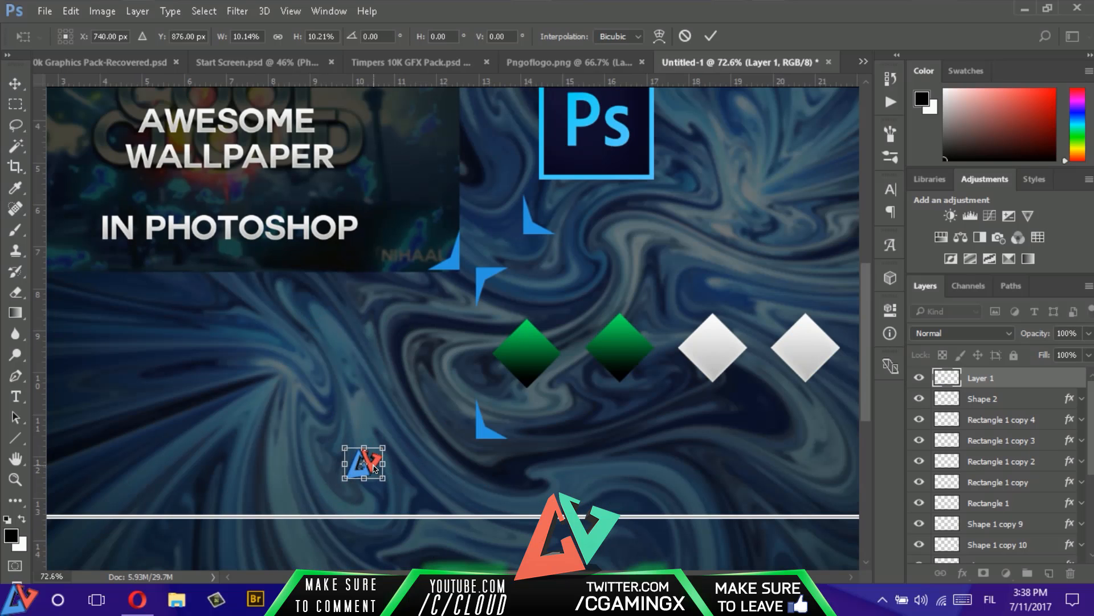
pyautogui.moveTo(383, 474); pyautogui.dragTo(465, 477)
pyautogui.press('Return')
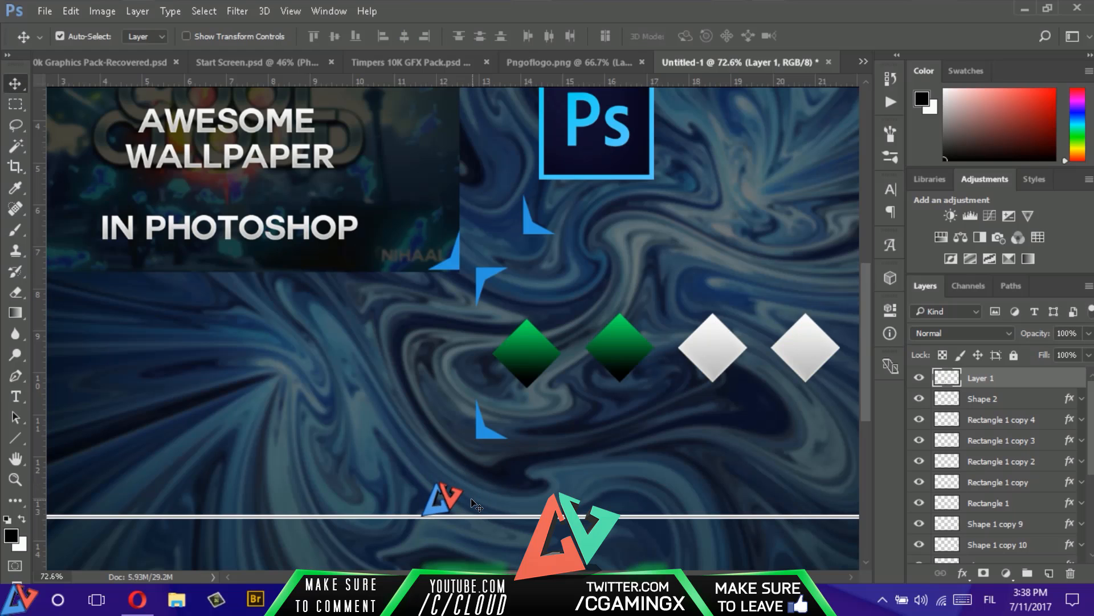
# - Add the text "COOL CLOUD" directly beside the small logo, just above the white divider line
pyautogui.press('t')
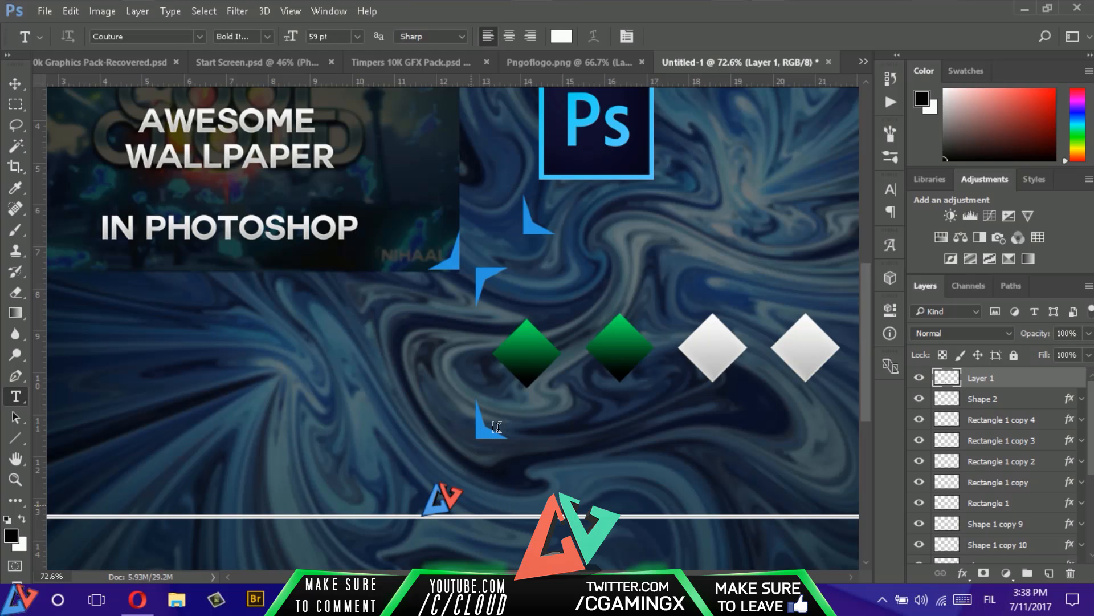
pyautogui.click(479, 490)
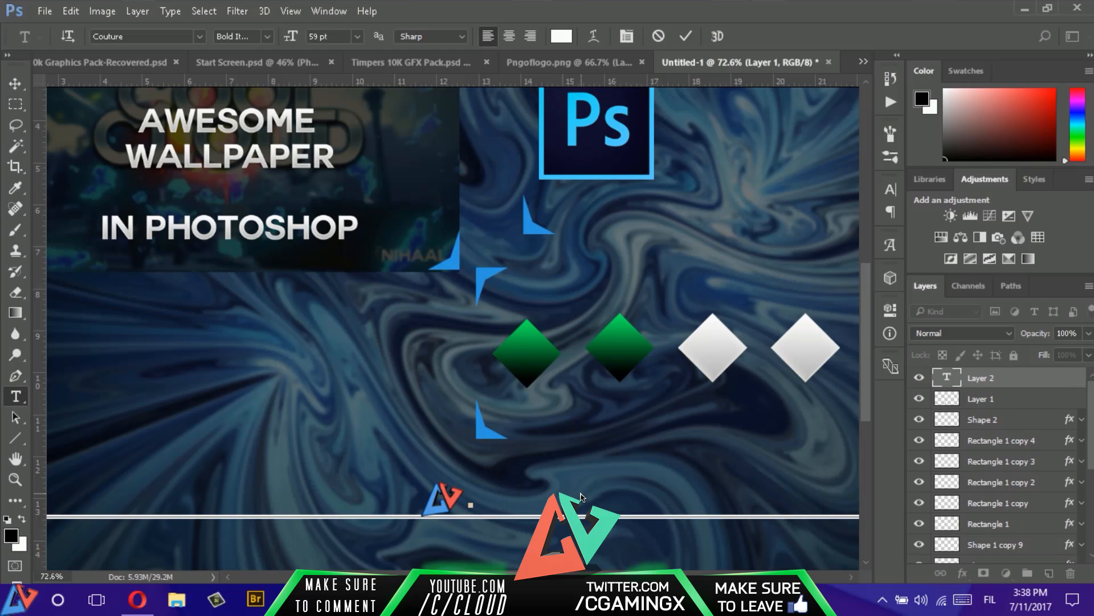
pyautogui.write('COL C')
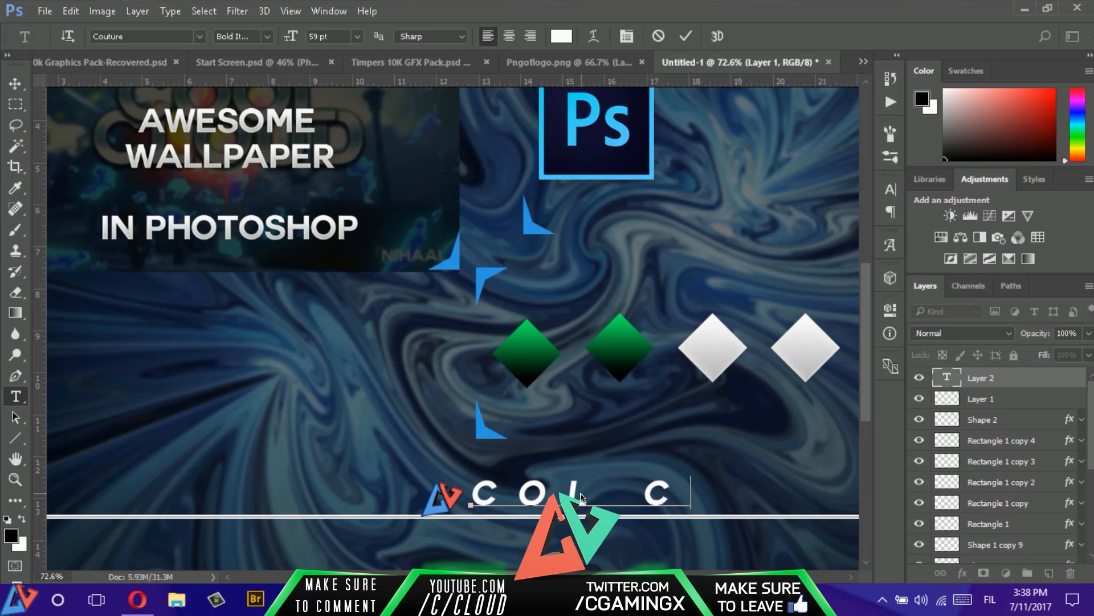
pyautogui.write('LOUD')
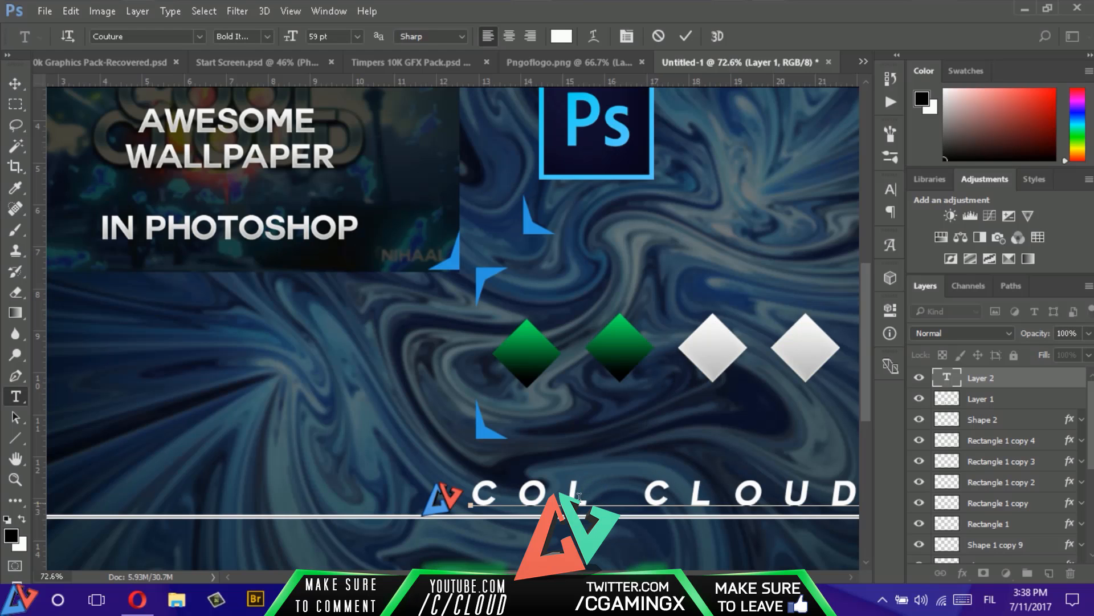
pyautogui.click(579, 496)
pyautogui.write('O')
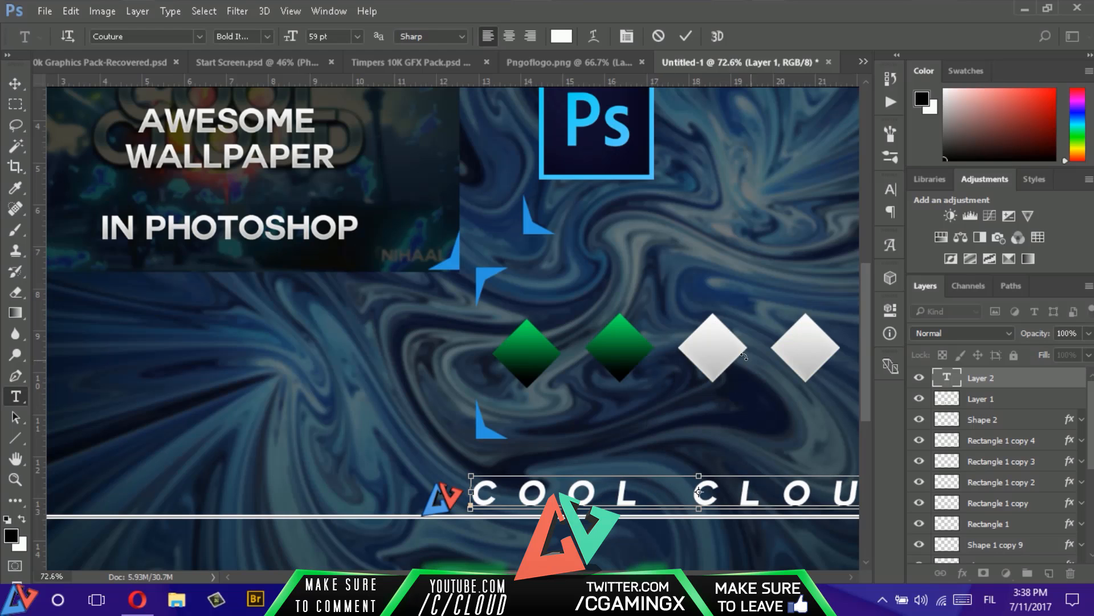
# - Open the tracking value of the "COOL CLOUD" text for editing
pyautogui.click(890, 190)
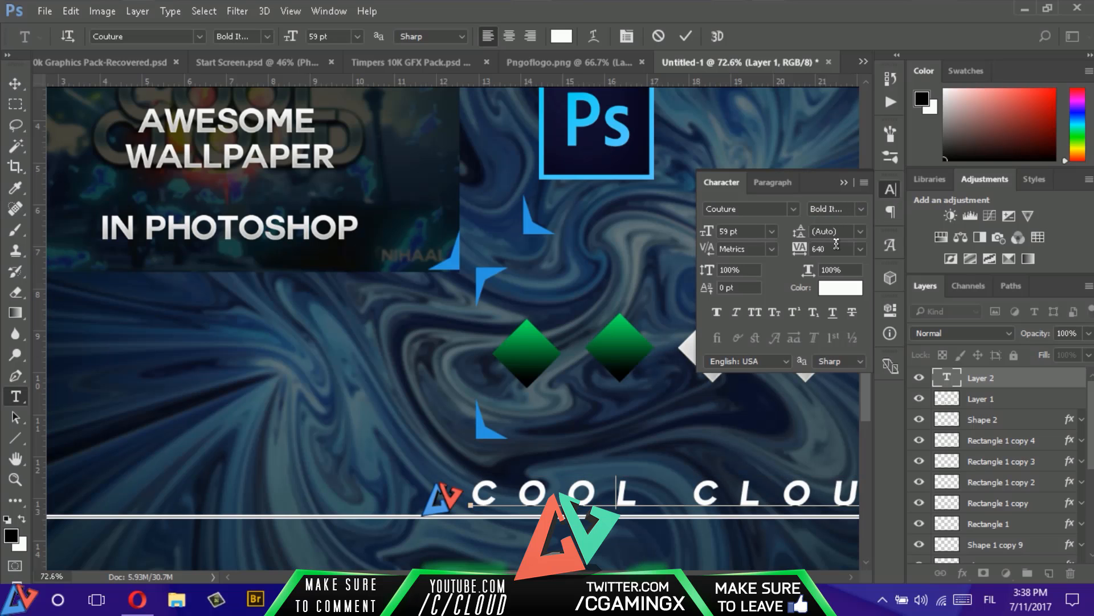
pyautogui.moveTo(832, 247); pyautogui.dragTo(770, 274)
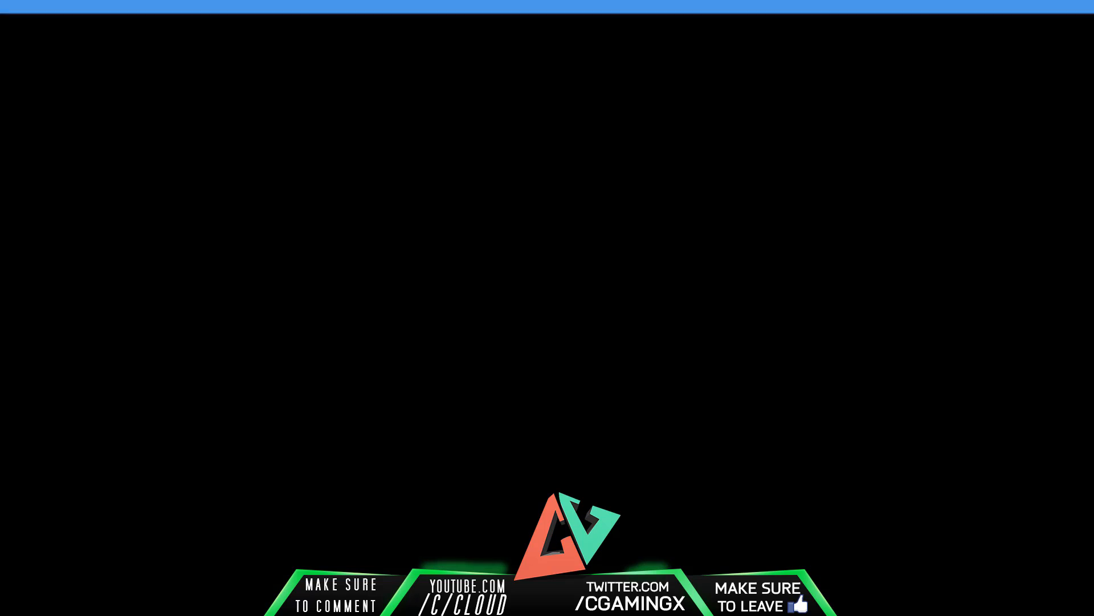
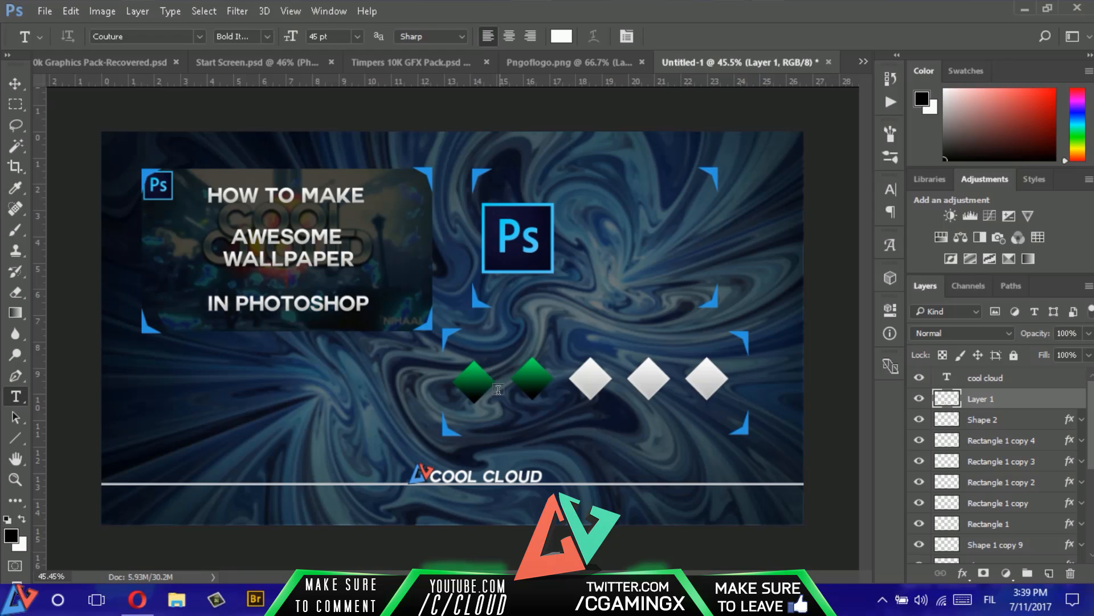
# - Copy the layer style of the third VISUAL text in Visual's 10k Graphics Pack-Recovered.psd and return to the Untitled-1 document
pyautogui.click(102, 62)
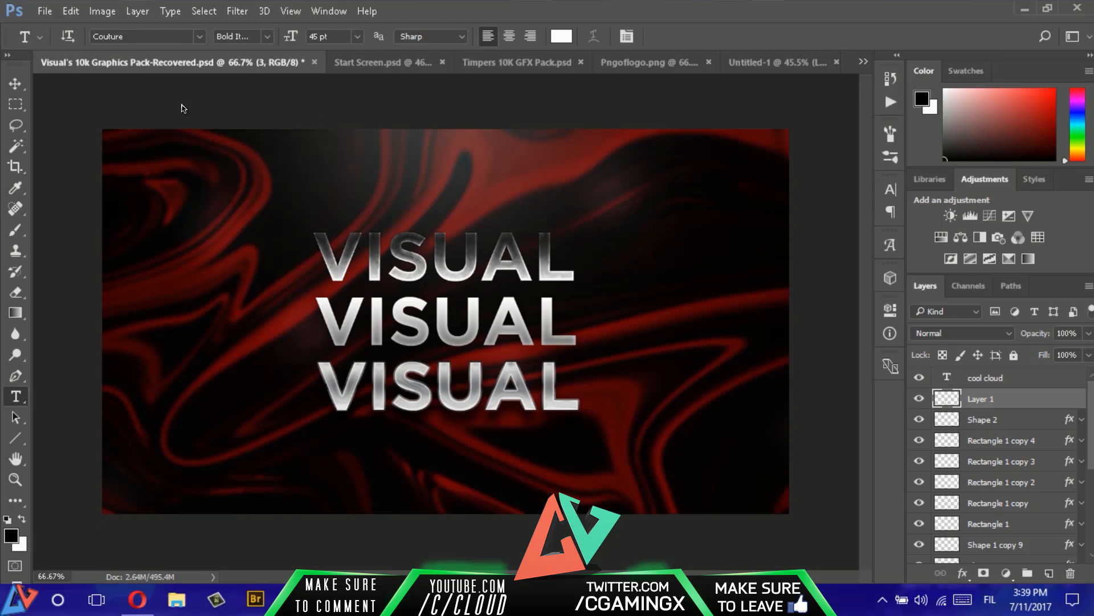
pyautogui.scroll(5, 975, 454)
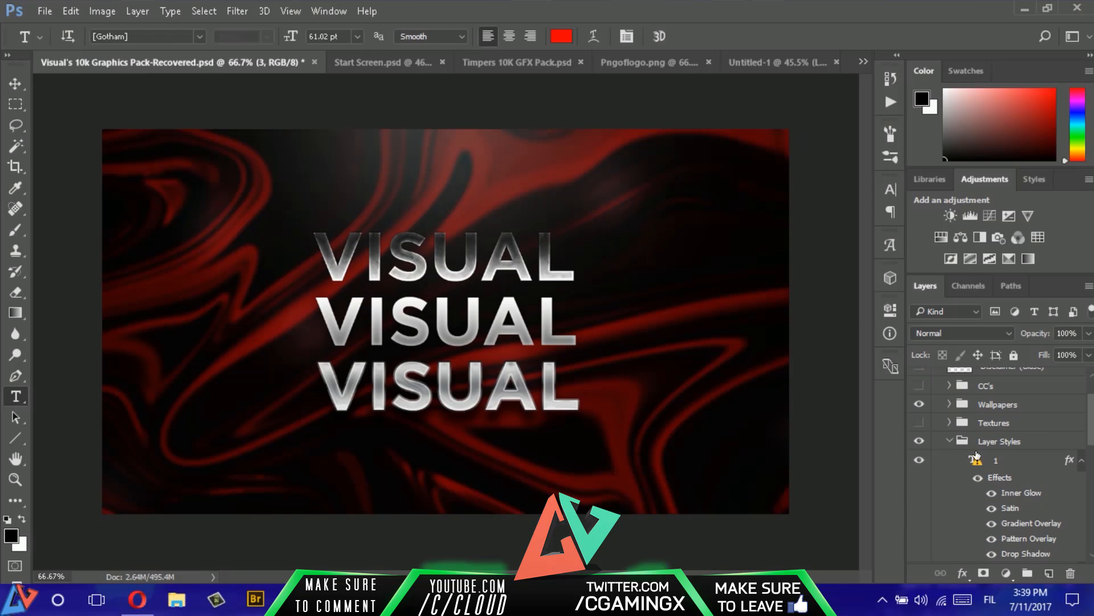
pyautogui.scroll(-3, 1021, 468)
pyautogui.rightClick(1026, 470)
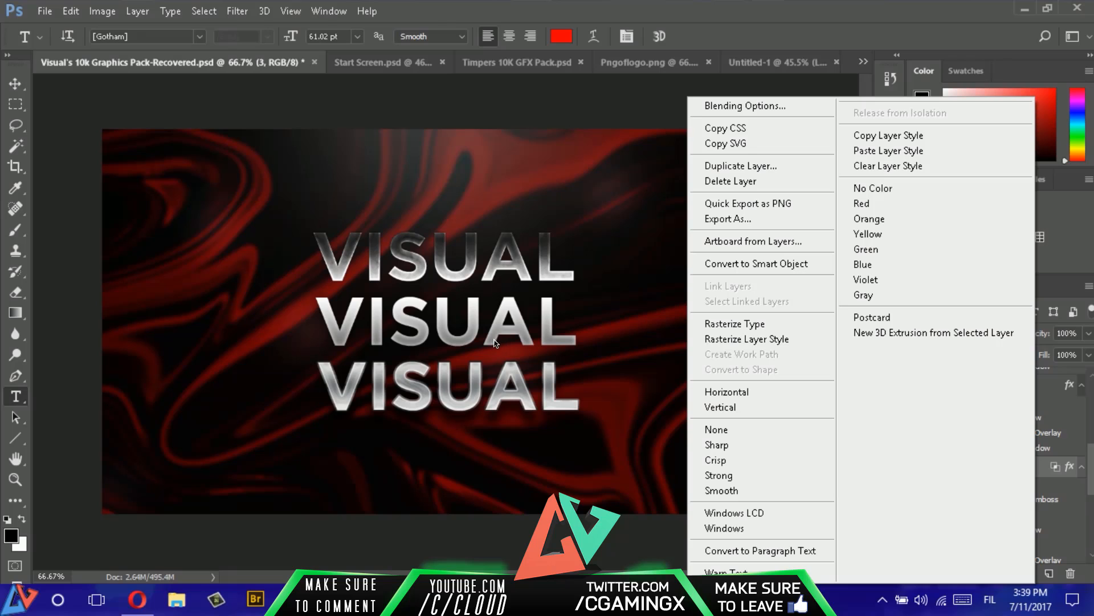
pyautogui.click(900, 136)
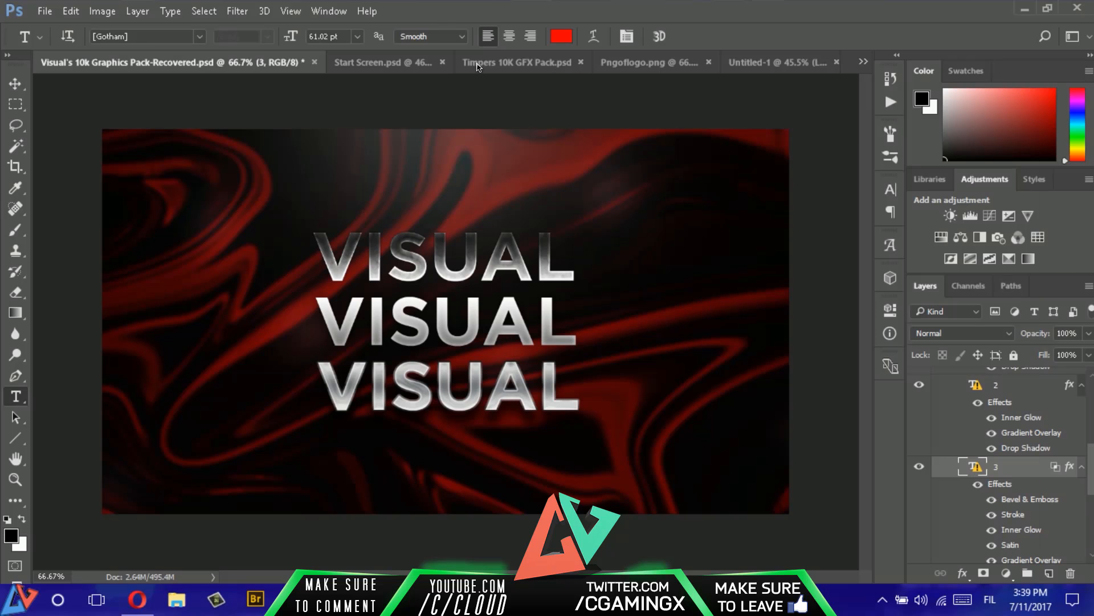
pyautogui.click(401, 71)
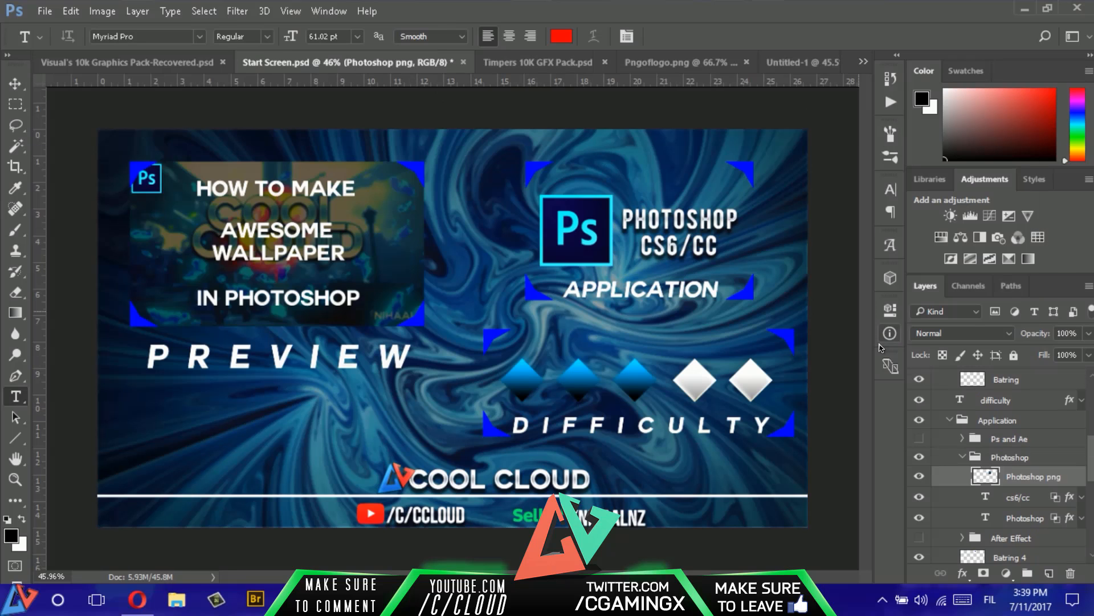
pyautogui.click(801, 62)
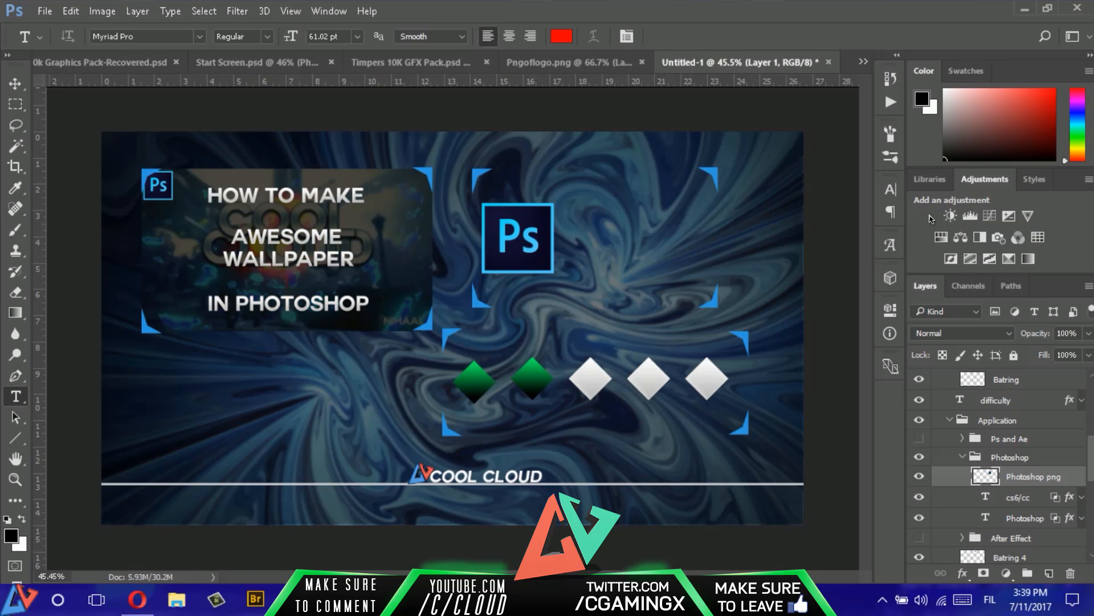
pyautogui.rightClick(1020, 381)
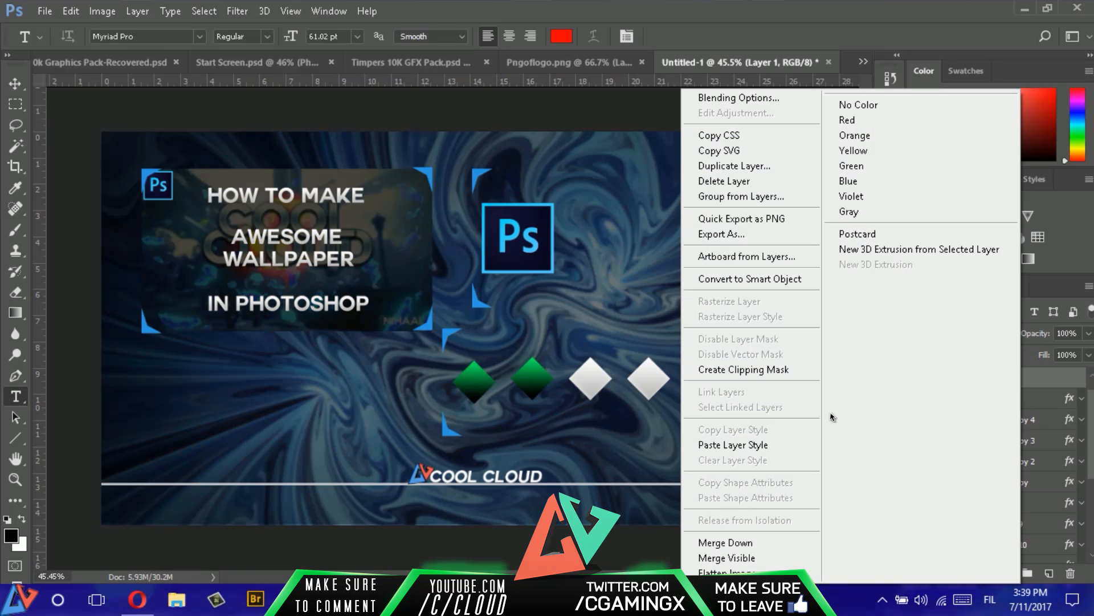
pyautogui.click(733, 445)
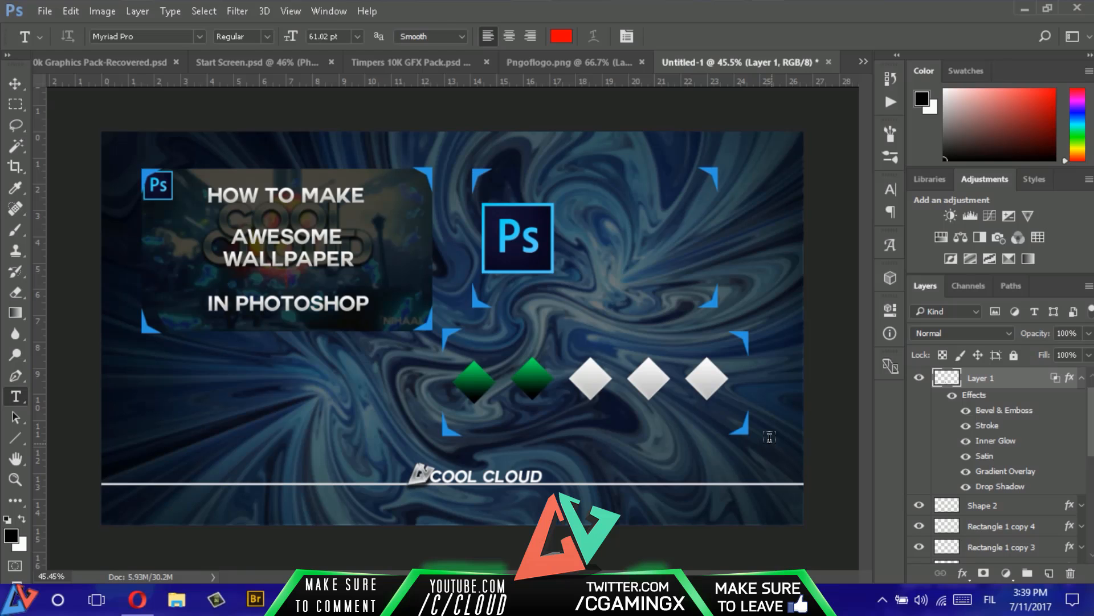
pyautogui.hotkey('ctrl', 'z')
pyautogui.rightClick(1024, 405)
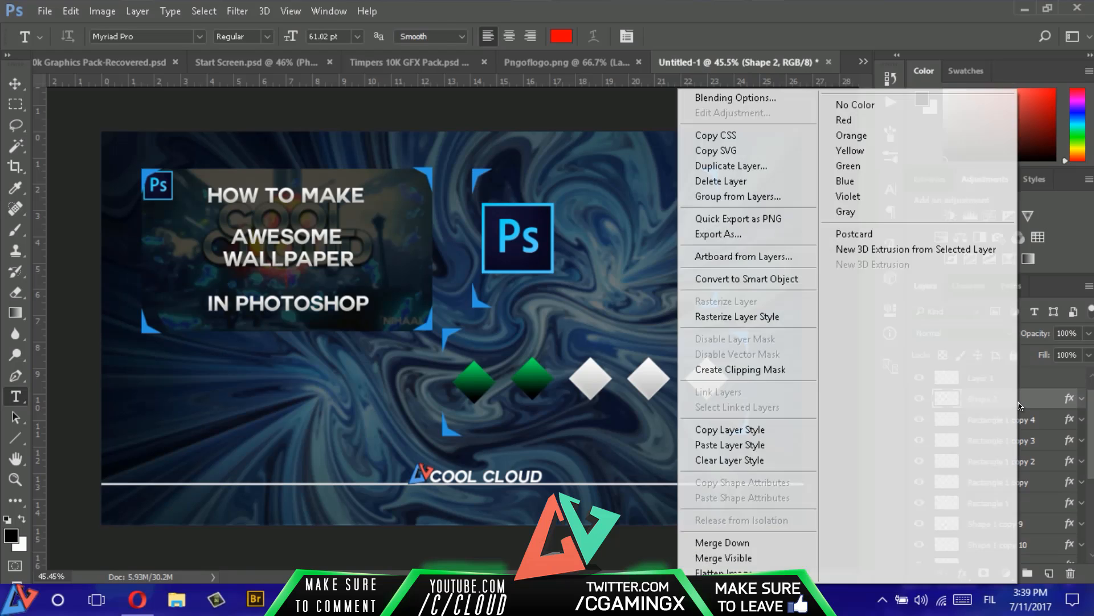
pyautogui.click(1042, 407)
# - Paste the copied layer style onto the "COOL CLOUD" text layer
pyautogui.scroll(2, 1042, 407)
pyautogui.rightClick(1041, 378)
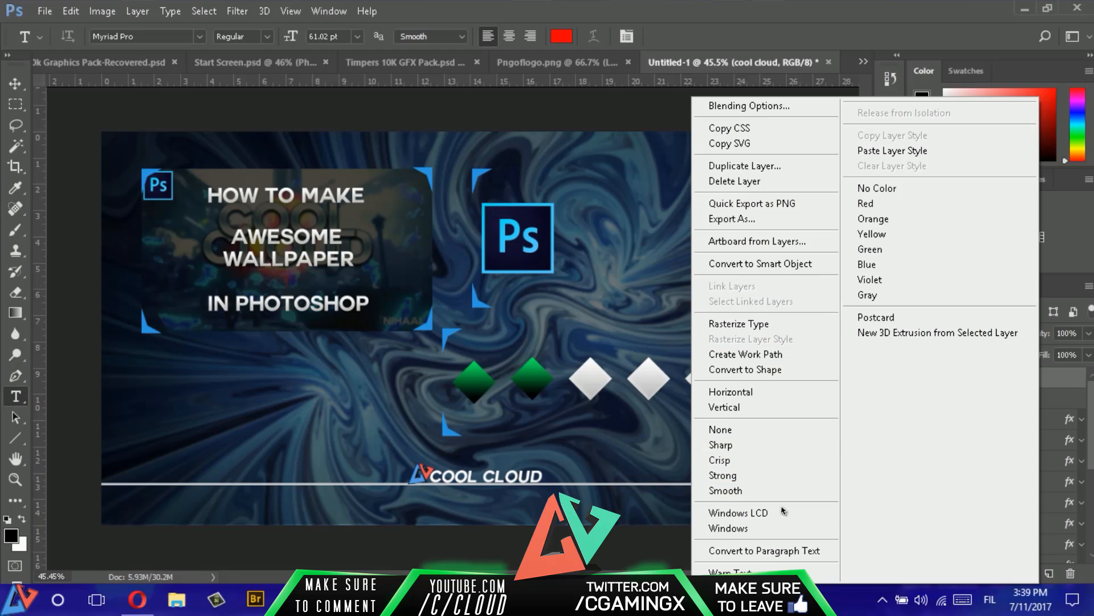
pyautogui.click(910, 153)
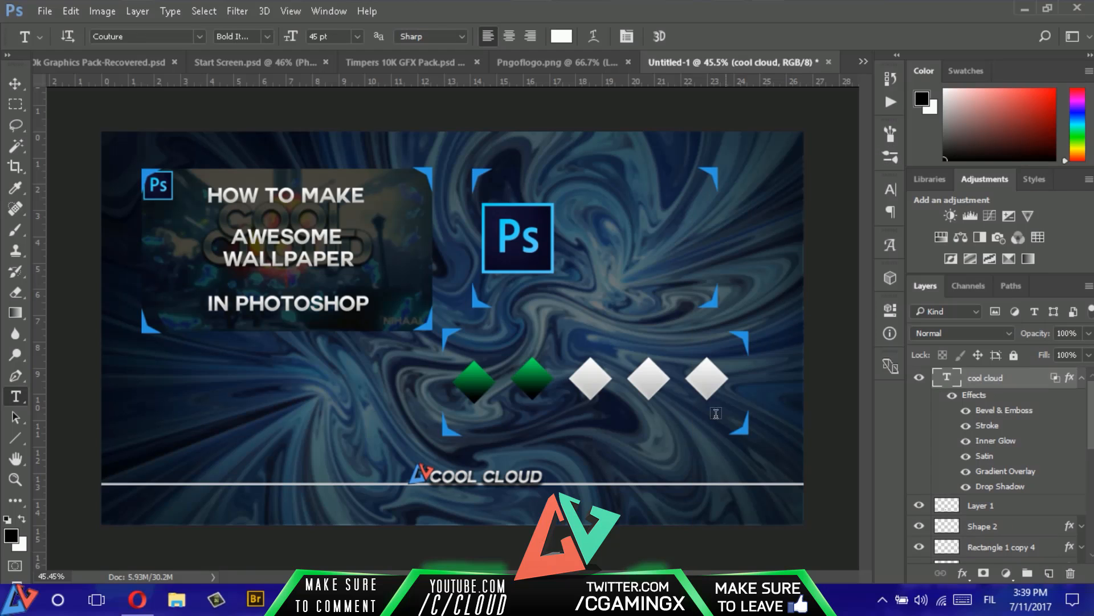
# - Nudge the "COOL CLOUD" text slightly up and away from the logo, clear of the white divider line
pyautogui.press('v')
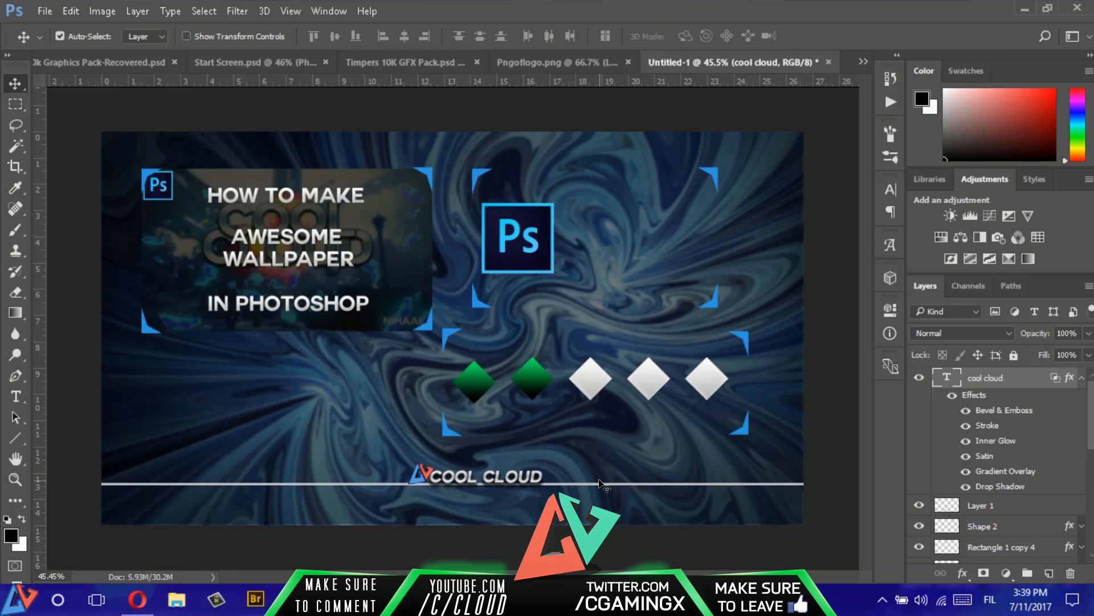
pyautogui.press('Up')
pyautogui.press('Up')
pyautogui.press('Up')
pyautogui.press('Up')
pyautogui.press('Up')
pyautogui.press('Up')
pyautogui.press('Right')
pyautogui.press('Right')
pyautogui.press('Right')
pyautogui.press('Right')
pyautogui.press('Right')
pyautogui.press('Right')
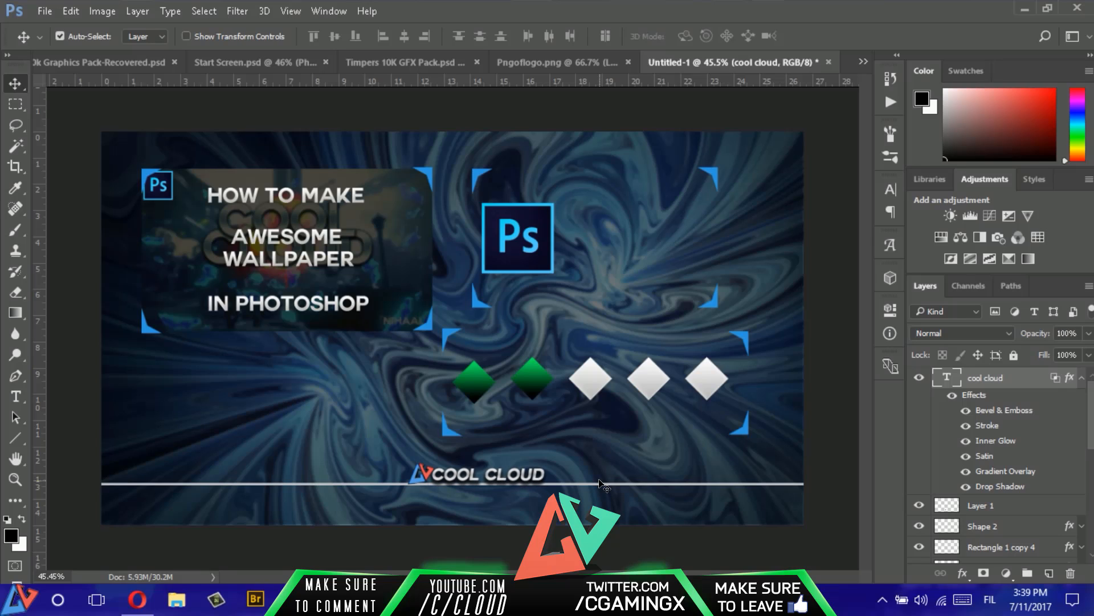
pyautogui.press('Up')
pyautogui.press('Up')
pyautogui.press('Up')
pyautogui.press('Up')
pyautogui.press('Up')
pyautogui.press('Up')
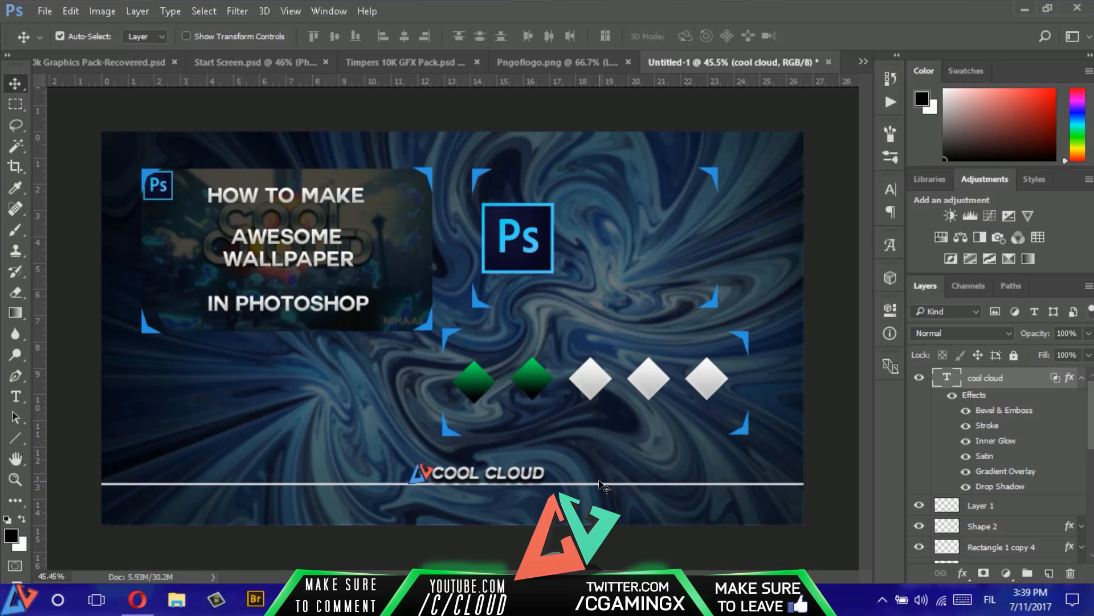
# - Move the logo's Layer 1 above the "COOL CLOUD" text in the layer order
pyautogui.click(260, 64)
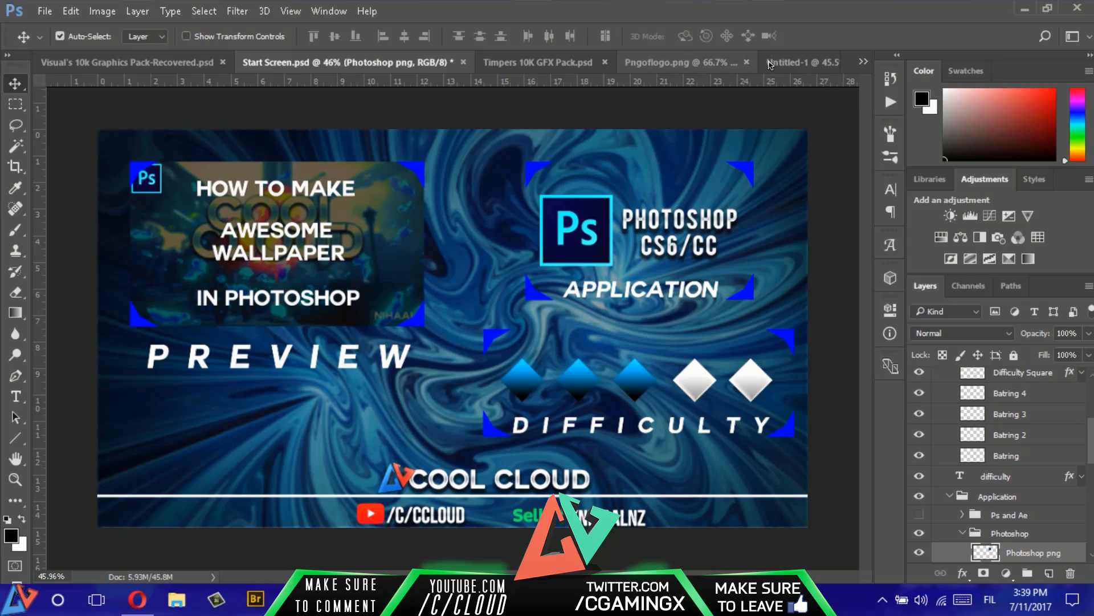
pyautogui.click(800, 63)
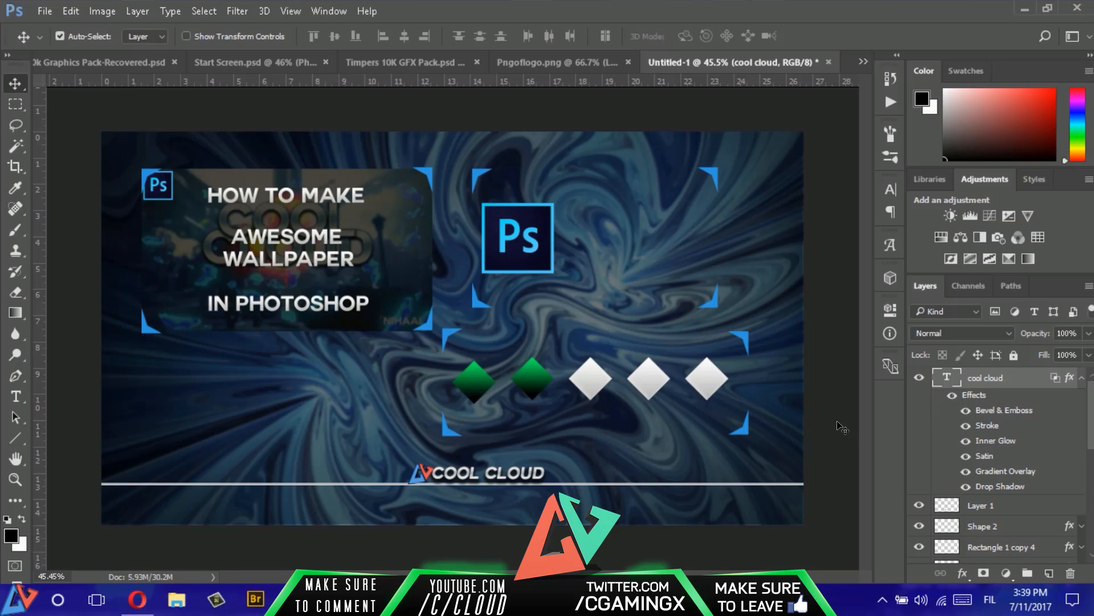
pyautogui.scroll(-3, 1019, 451)
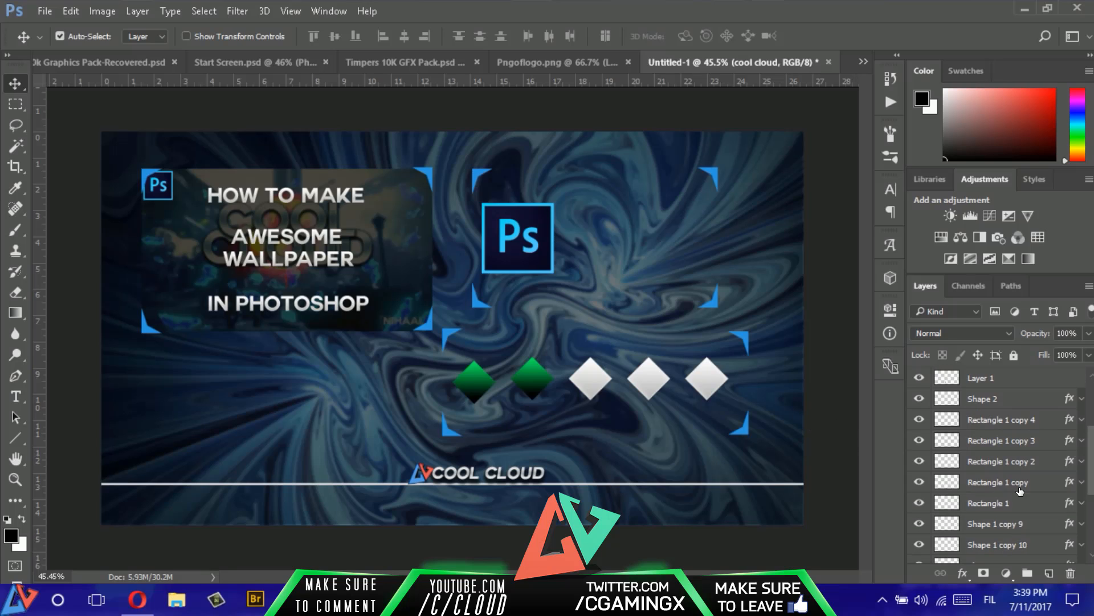
pyautogui.scroll(3, 1019, 491)
pyautogui.moveTo(1012, 506); pyautogui.dragTo(1014, 383)
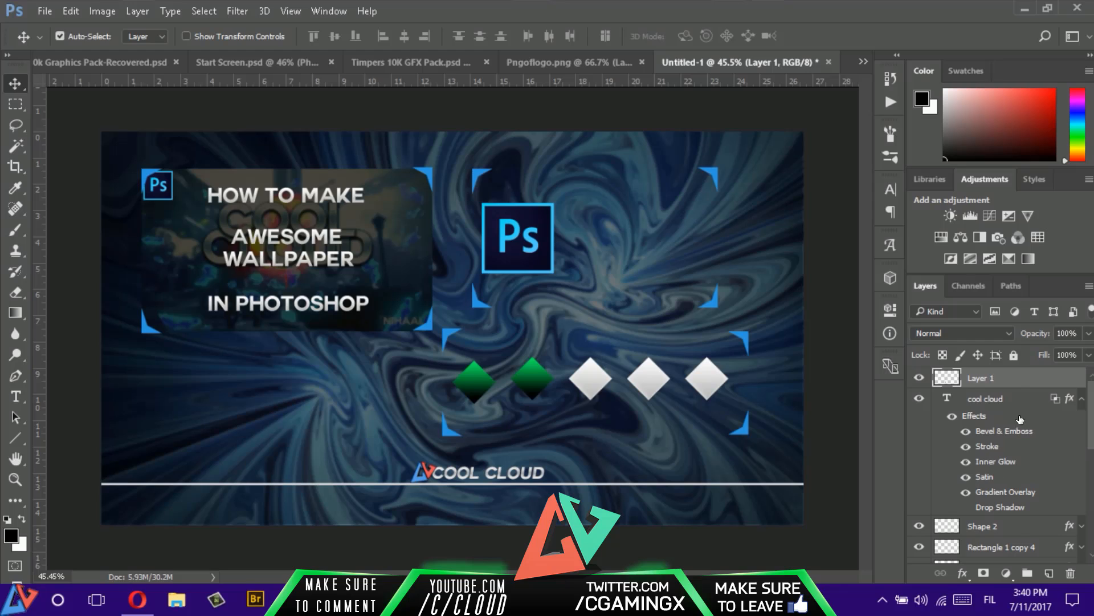
# - Group the logo, "COOL CLOUD" text and white divider line layers and name the group "Footer"
pyautogui.scroll(-3, 1019, 419)
pyautogui.click(1004, 465)
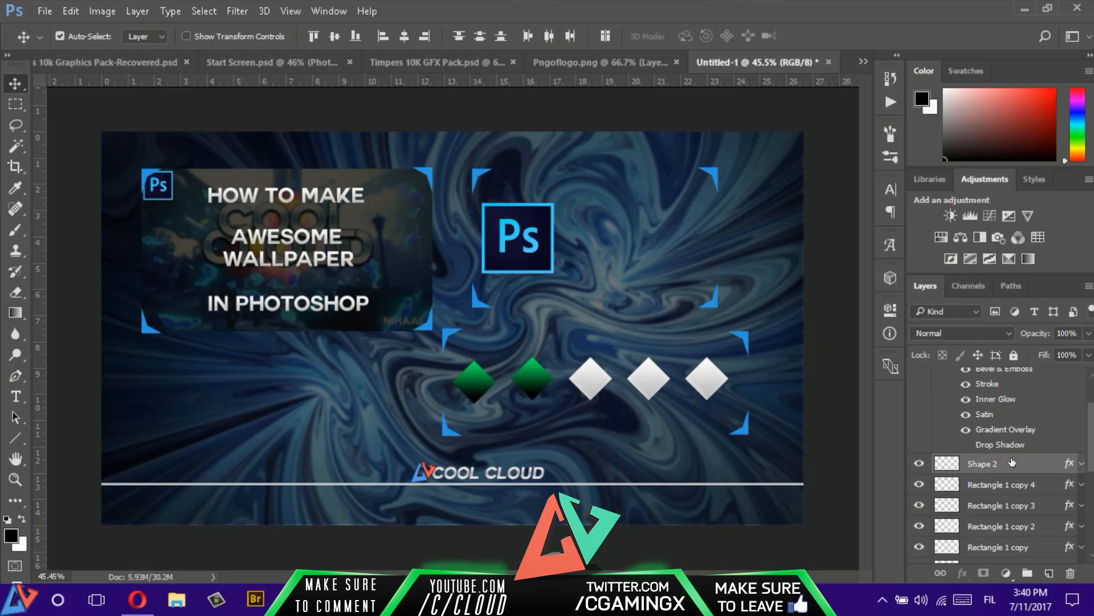
pyautogui.scroll(3, 1012, 462)
pyautogui.click(1080, 399)
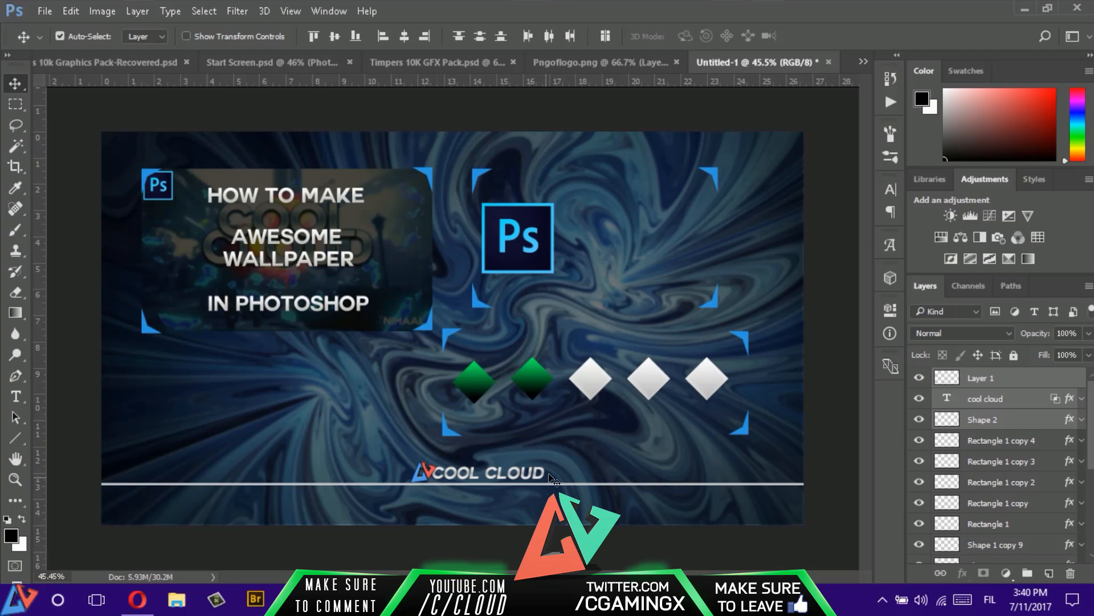
pyautogui.press('ctrl')
pyautogui.hotkey('ctrl', 'g')
pyautogui.doubleClick(988, 376)
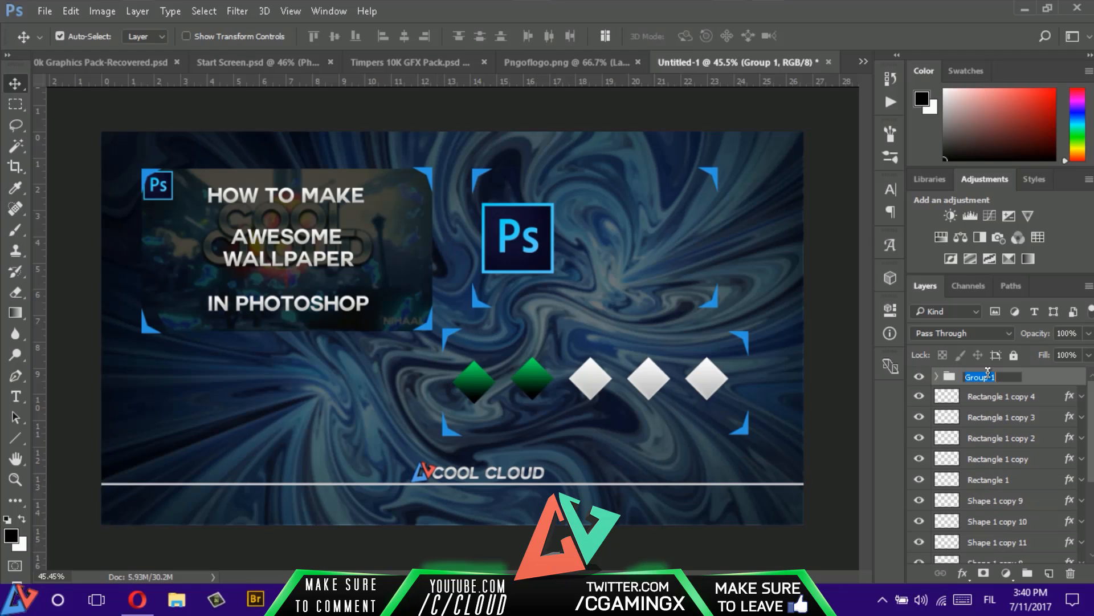
pyautogui.write('Footer')
pyautogui.press('Return')
# - Group all the diamond and corner bracket layers of the difficulty section and name the group "Difficulty"
pyautogui.click(961, 397)
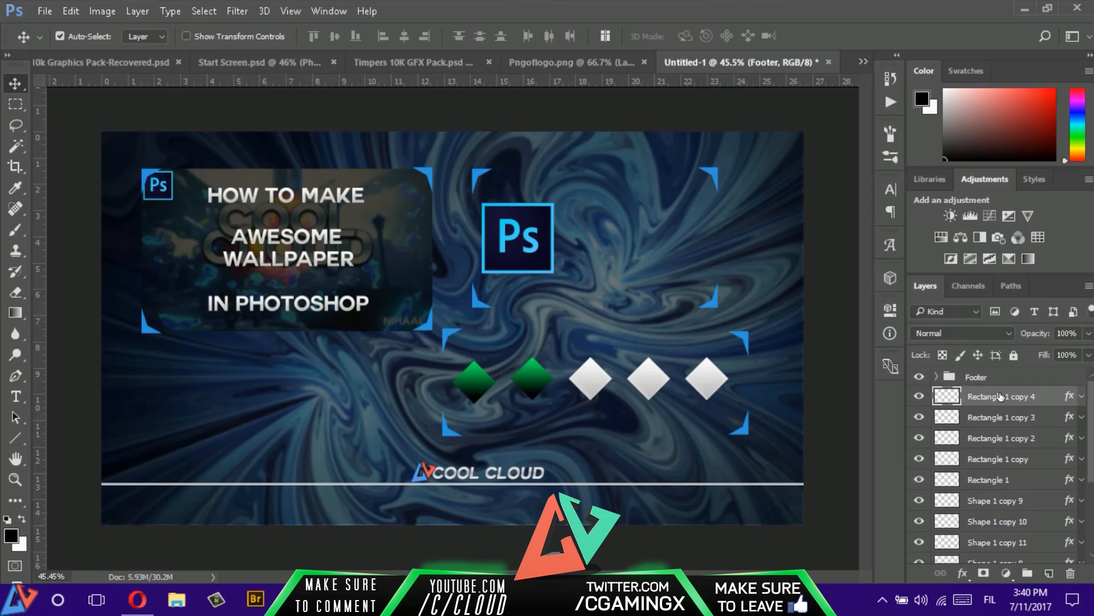
pyautogui.scroll(-3, 923, 450)
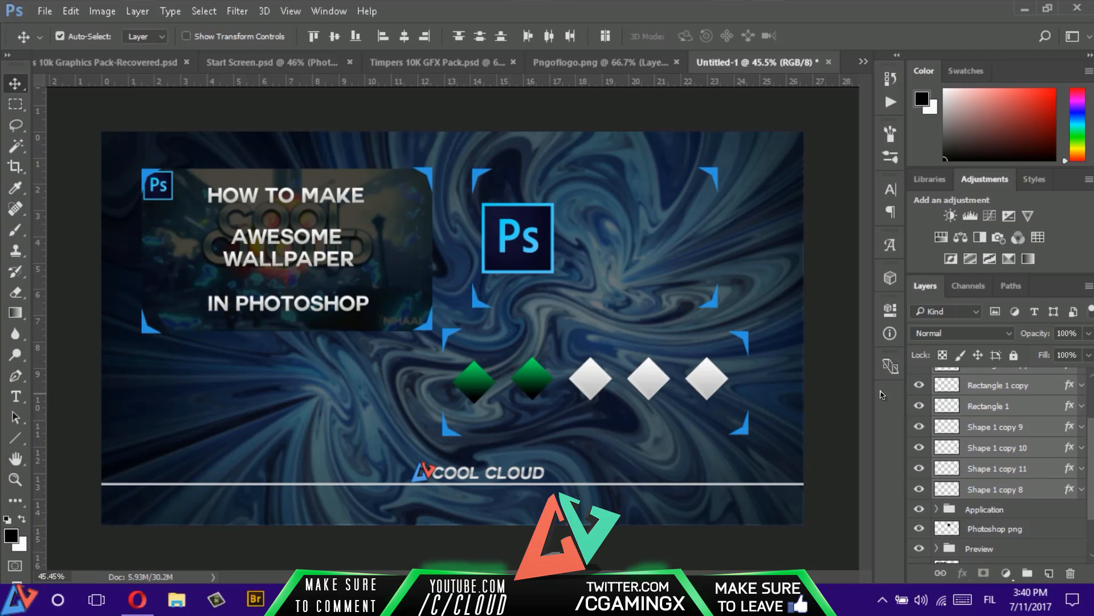
pyautogui.press('ctrl')
pyautogui.hotkey('ctrl', 'g')
pyautogui.doubleClick(980, 394)
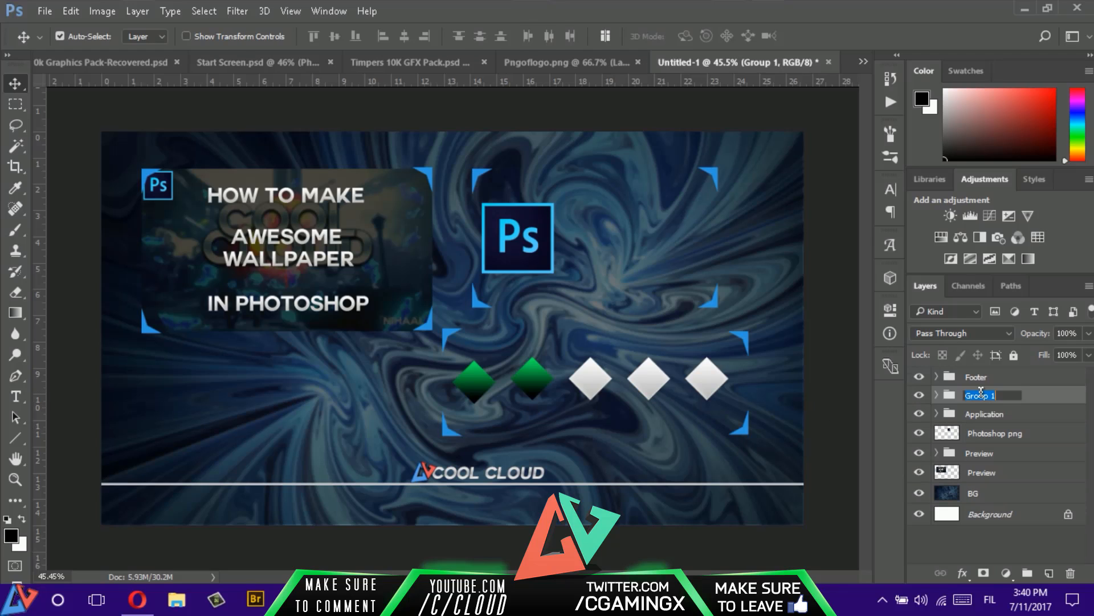
pyautogui.write('Difficulty')
pyautogui.press('Return')
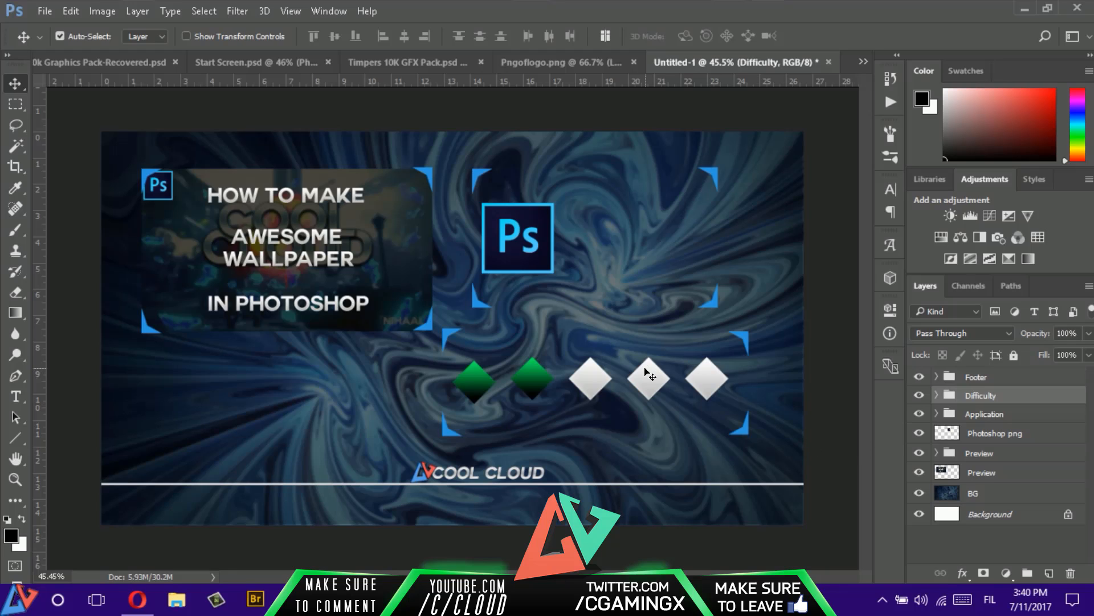
# - Add the text "PREVIEW" in Couture Bold Italic at 45 pt below the wallpaper preview image
pyautogui.press('t')
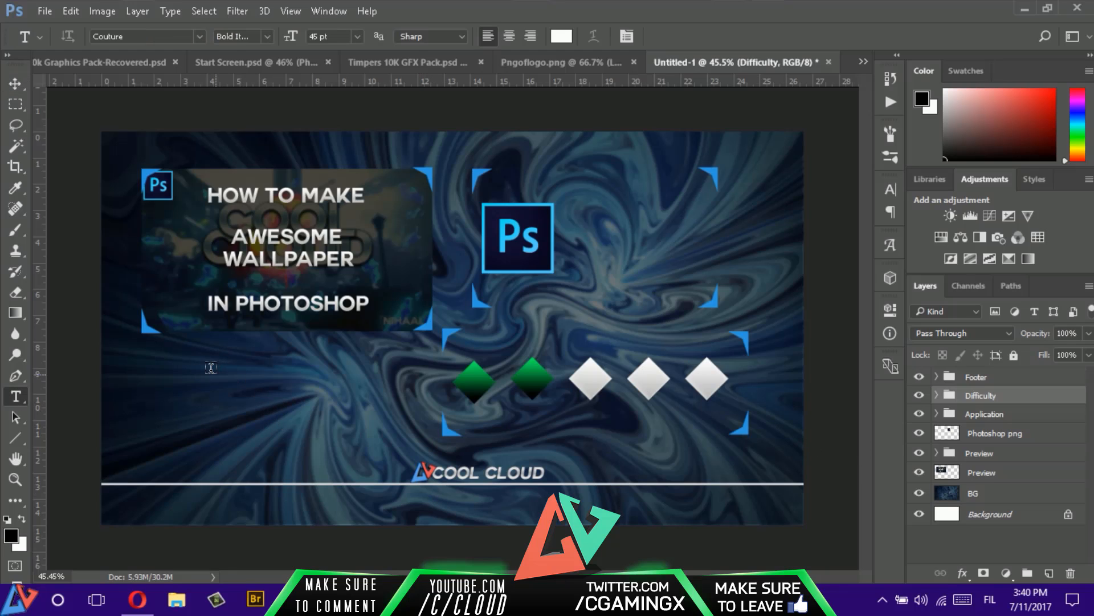
pyautogui.click(201, 375)
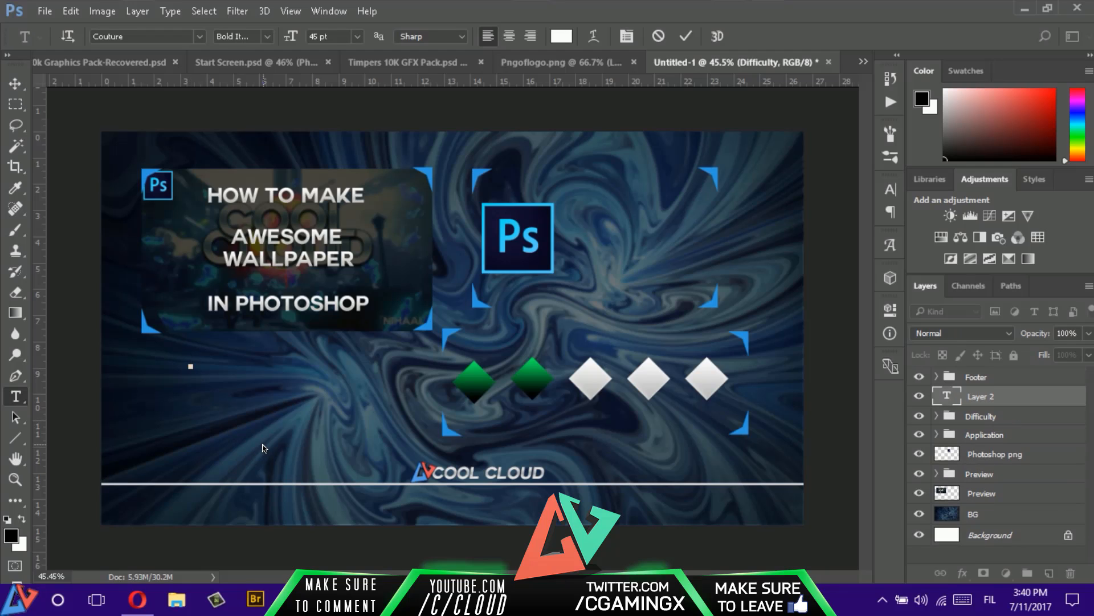
pyautogui.write('PREVIEW')
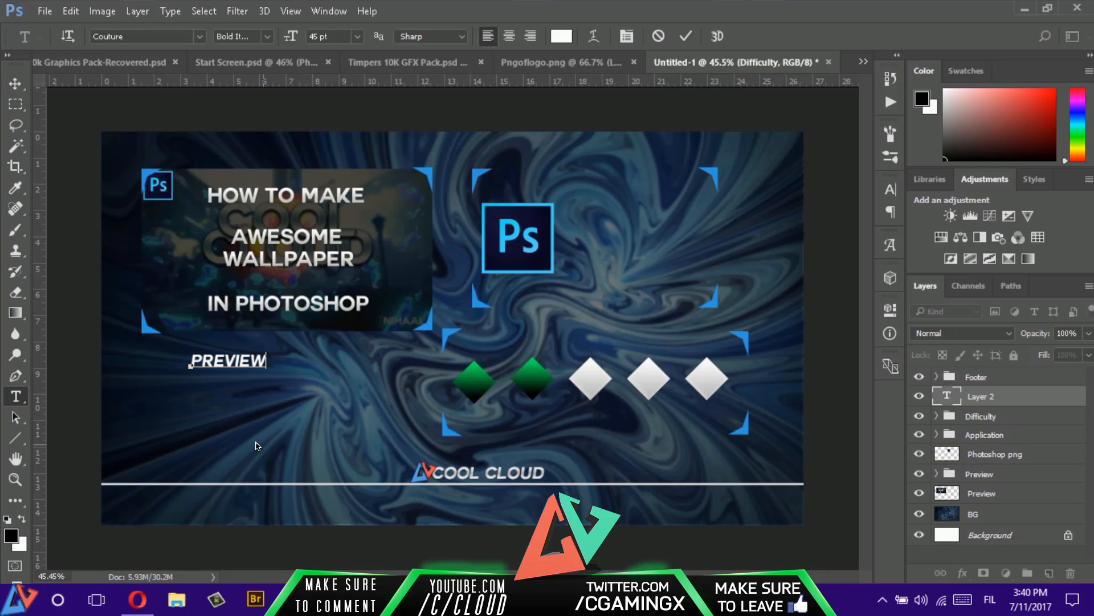
pyautogui.click(249, 37)
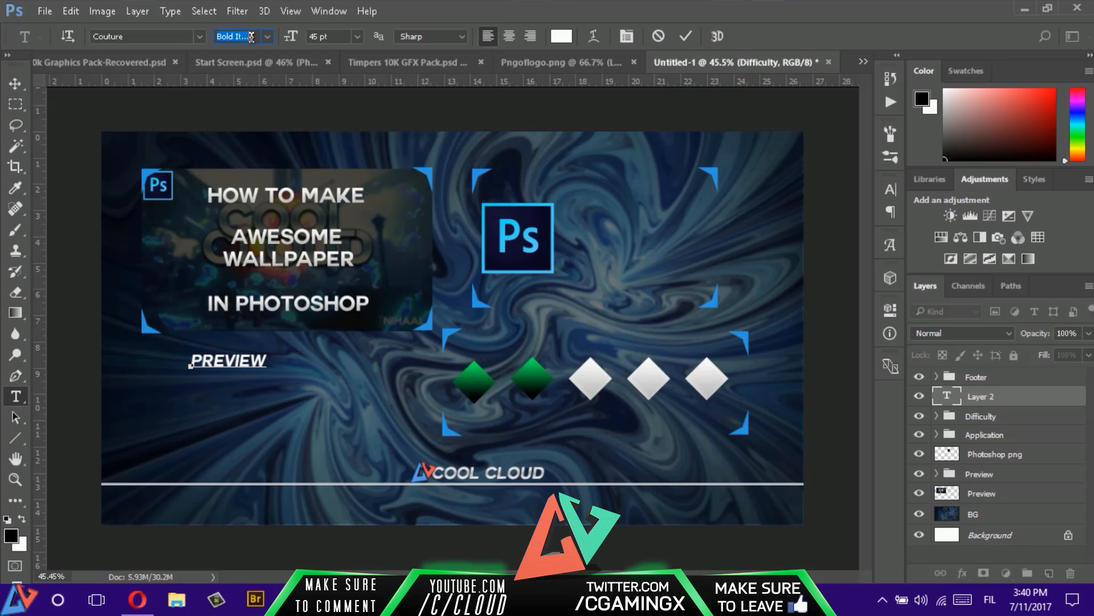
pyautogui.press('Return')
# - Change the font style of the "COOL CLOUD" text to Bold
pyautogui.click(504, 477)
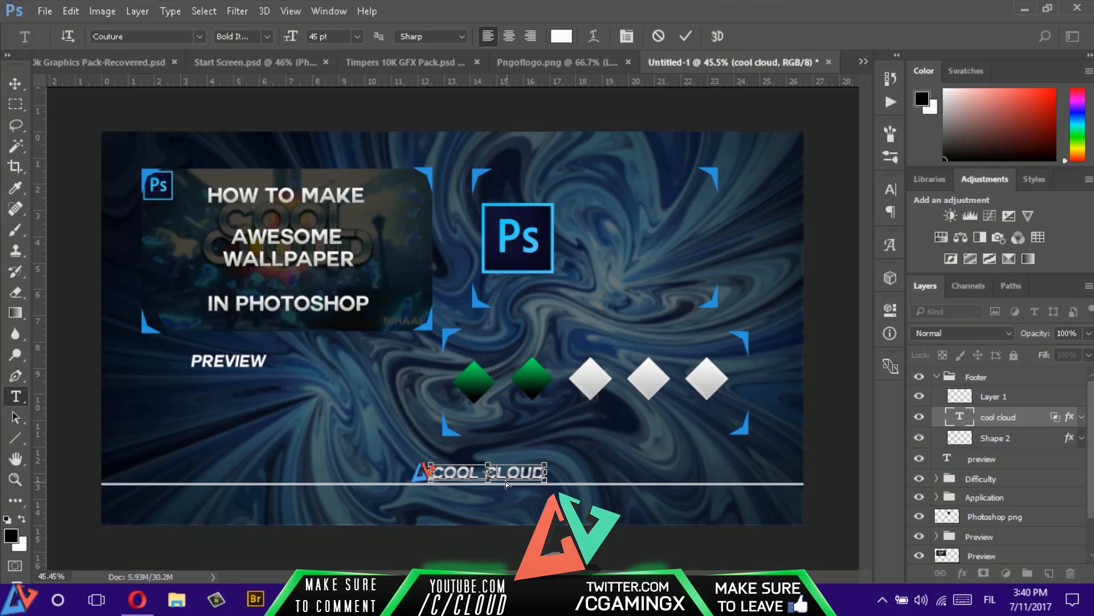
pyautogui.hotkey('ctrl', 'a')
pyautogui.click(266, 37)
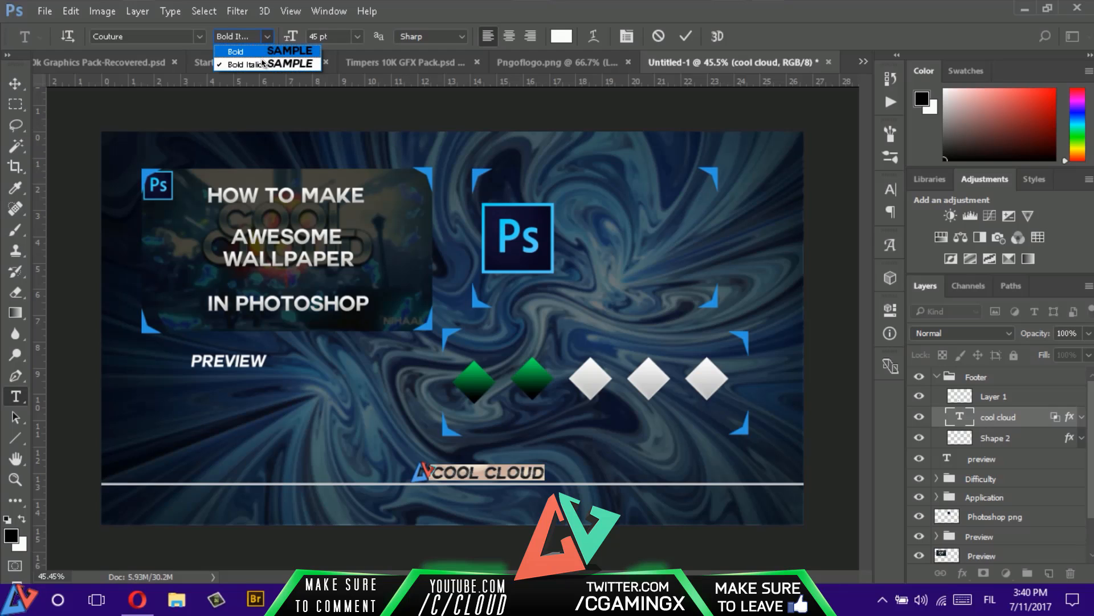
pyautogui.click(264, 51)
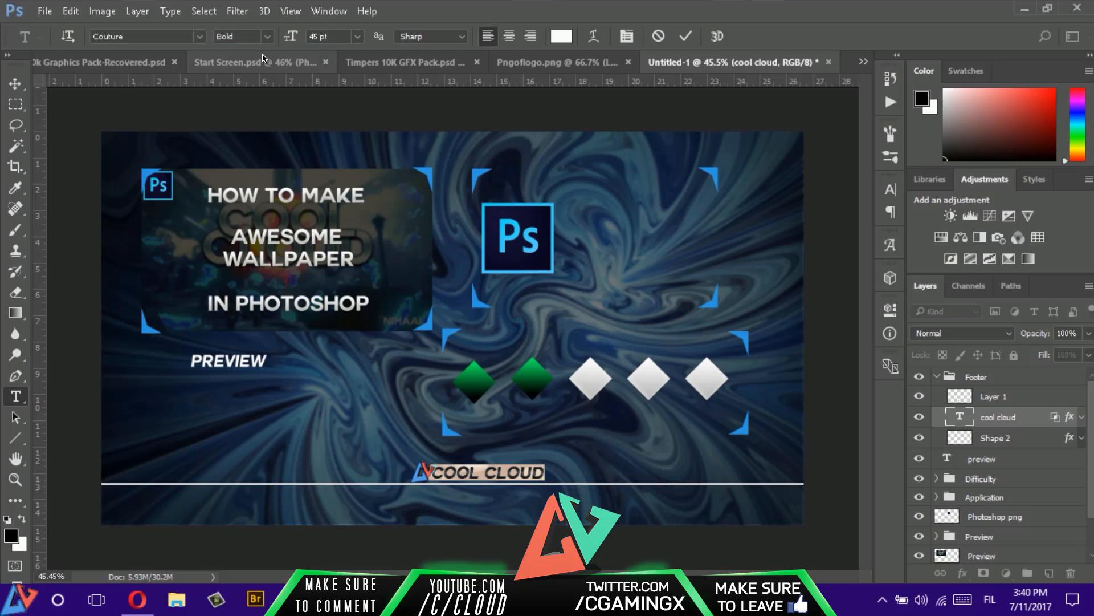
pyautogui.click(686, 36)
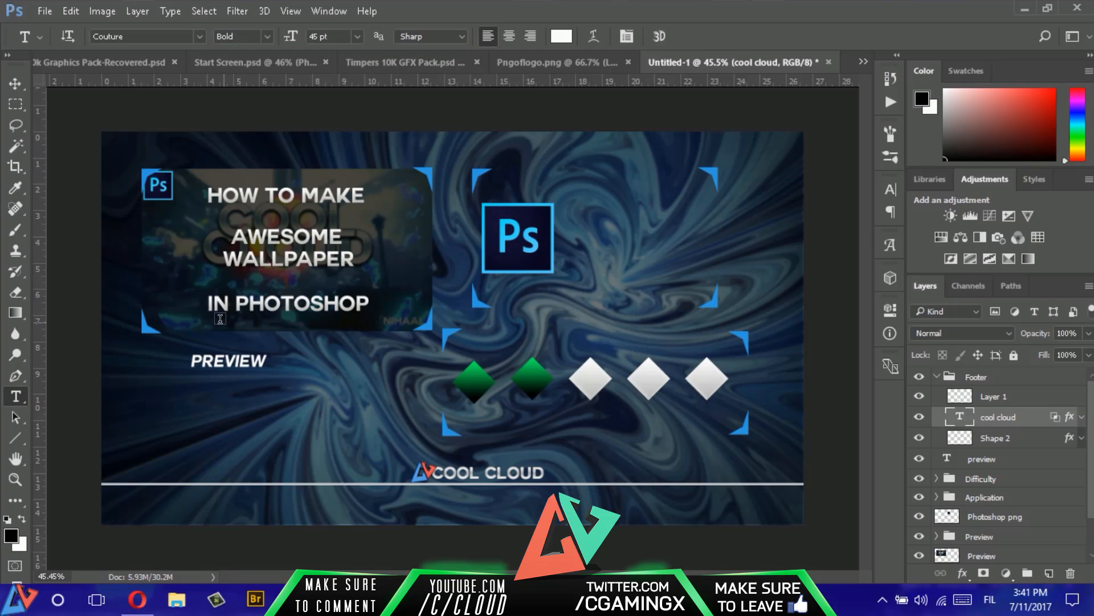
# - Enlarge the "PREVIEW" text to 86 pt and center it below the wallpaper preview image
pyautogui.doubleClick(237, 361)
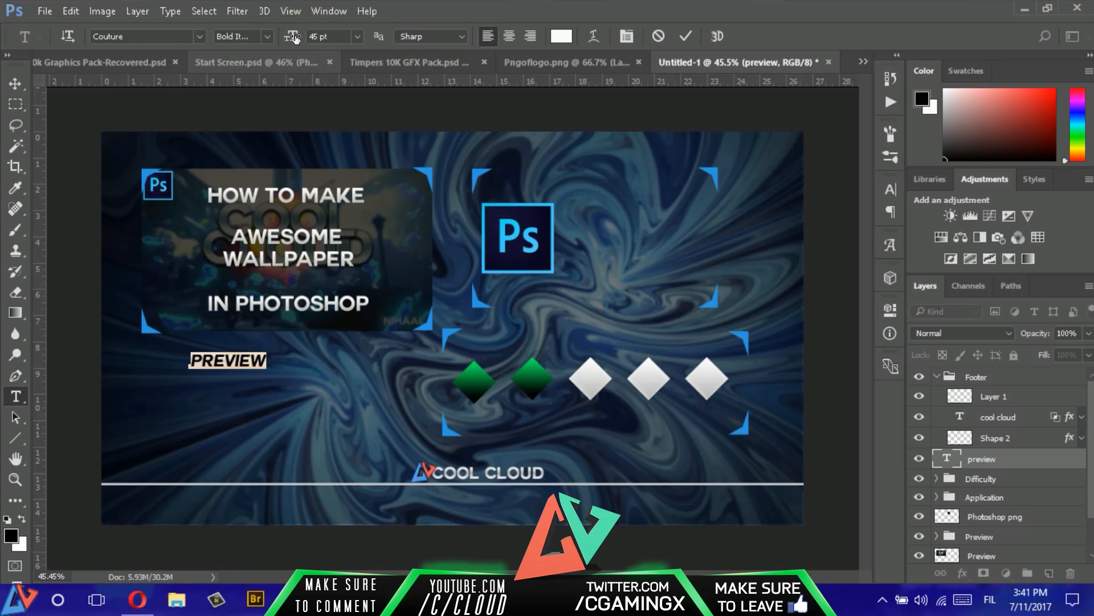
pyautogui.moveTo(290, 36); pyautogui.dragTo(319, 39)
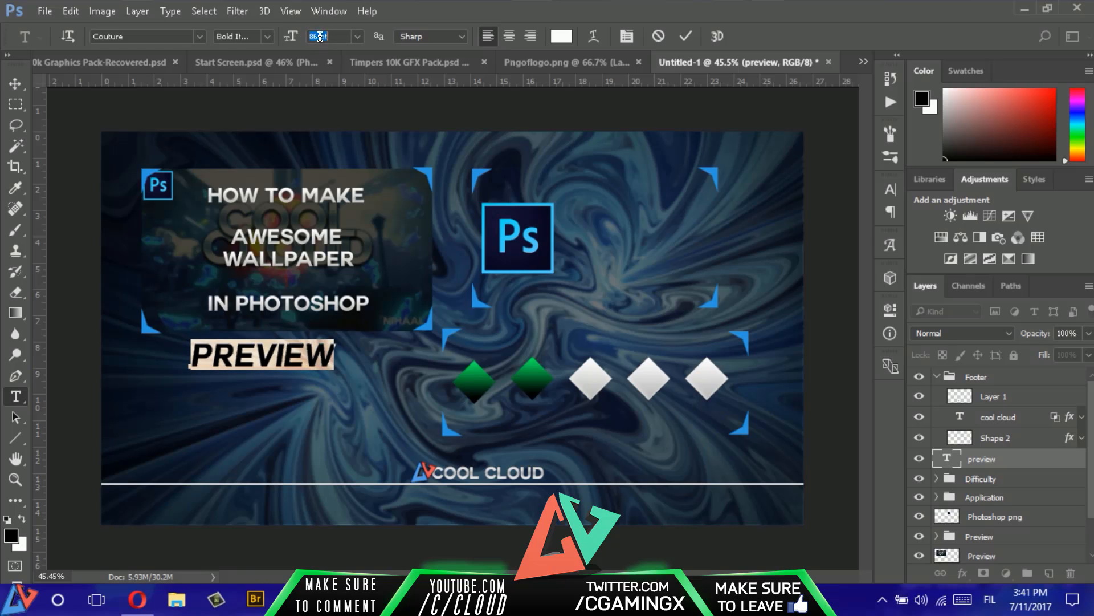
pyautogui.click(686, 36)
pyautogui.press('v')
pyautogui.moveTo(305, 360)
pyautogui.mouseDown()
pyautogui.moveTo(334, 355)
pyautogui.moveTo(322, 359)
pyautogui.mouseUp()
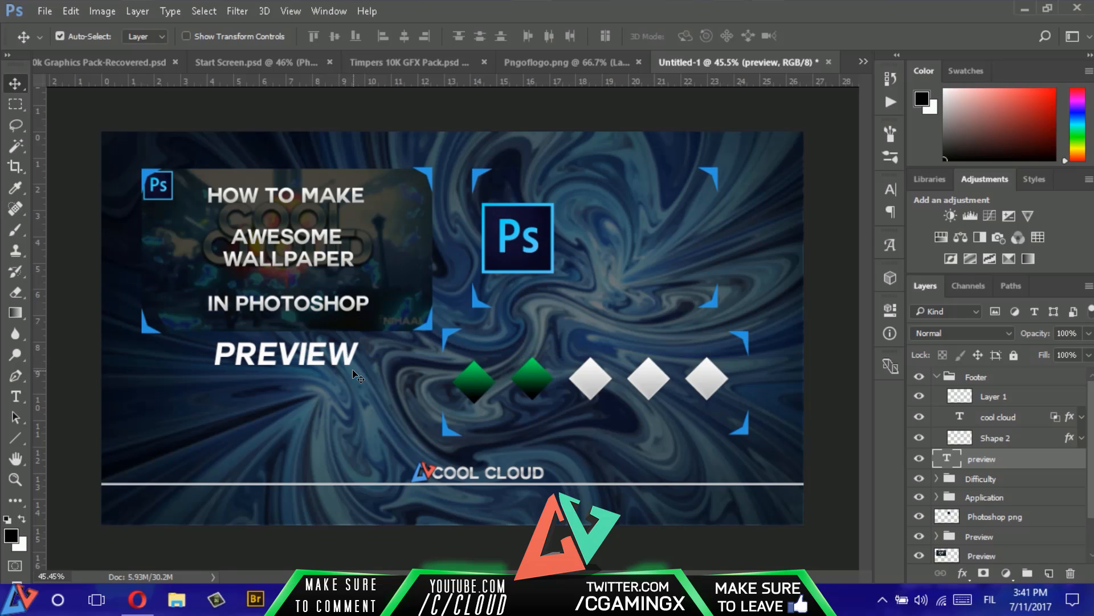
# - Set the letter tracking of the "PREVIEW" text to 560 and reposition it below the wallpaper preview image
pyautogui.doubleClick(328, 359)
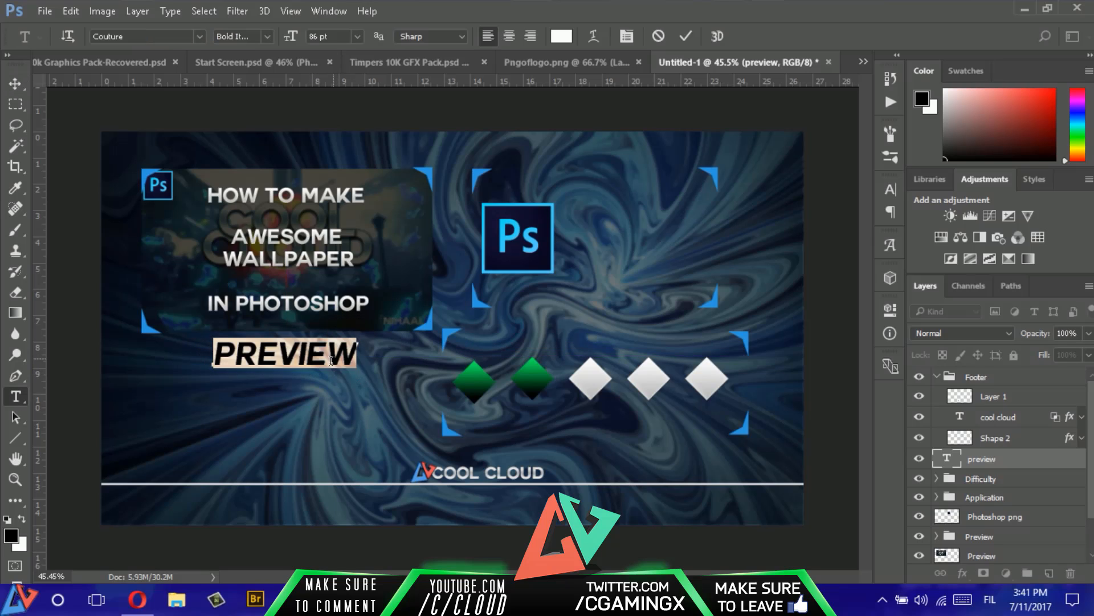
pyautogui.click(891, 189)
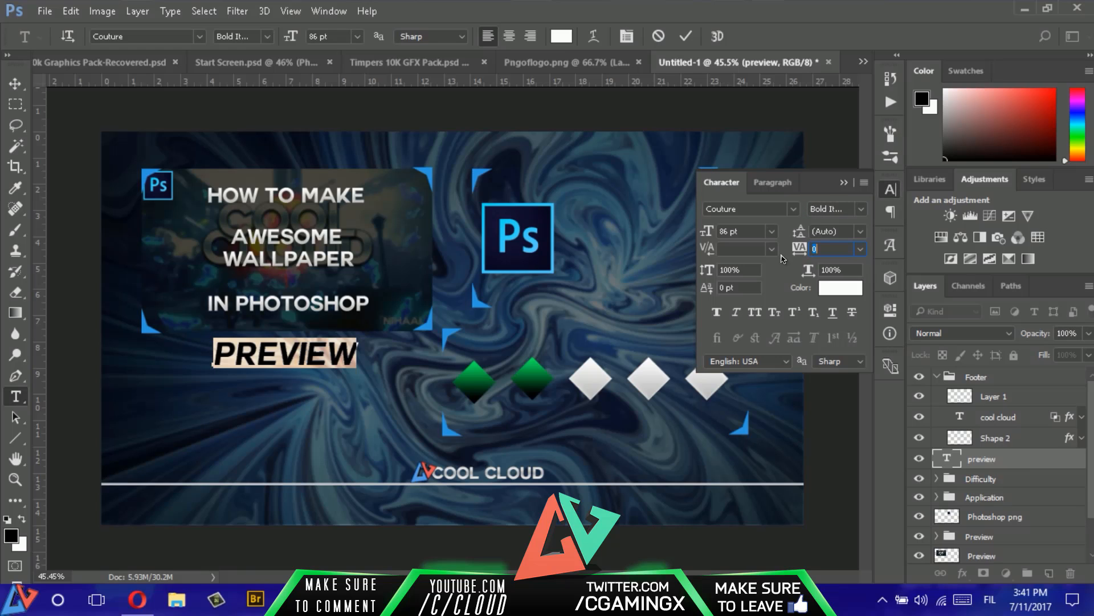
pyautogui.click(827, 249)
pyautogui.moveTo(795, 251); pyautogui.dragTo(804, 251)
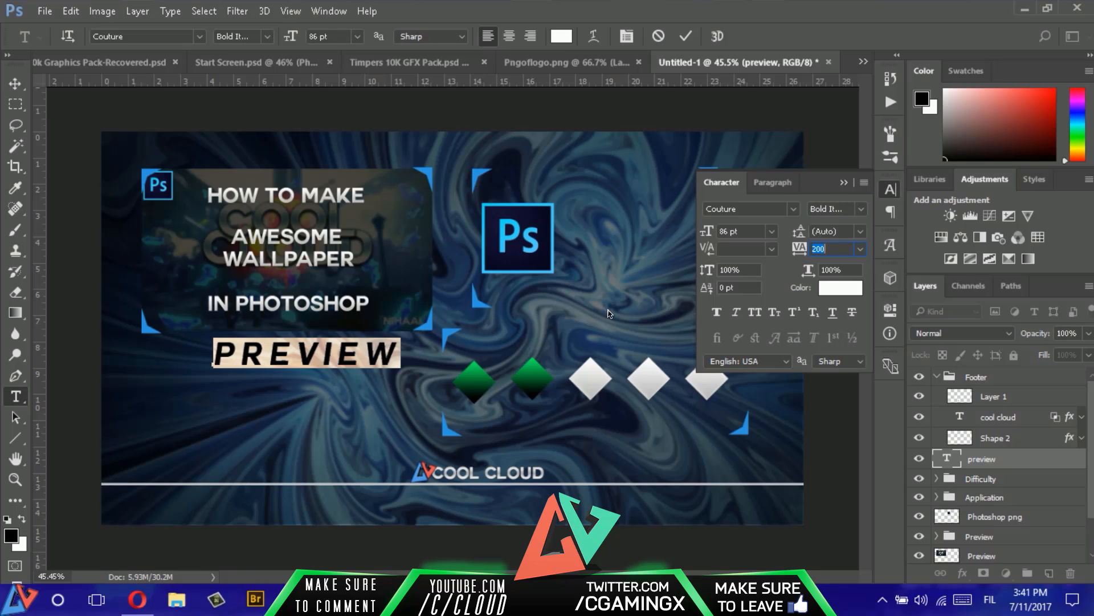
pyautogui.moveTo(443, 393); pyautogui.dragTo(388, 391)
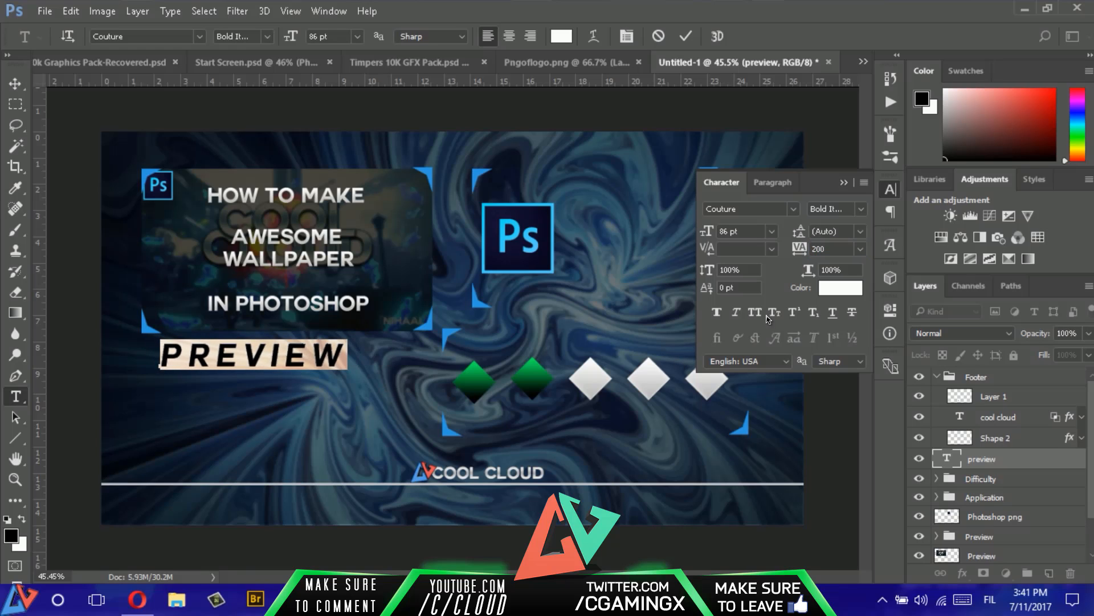
pyautogui.moveTo(792, 249); pyautogui.dragTo(811, 249)
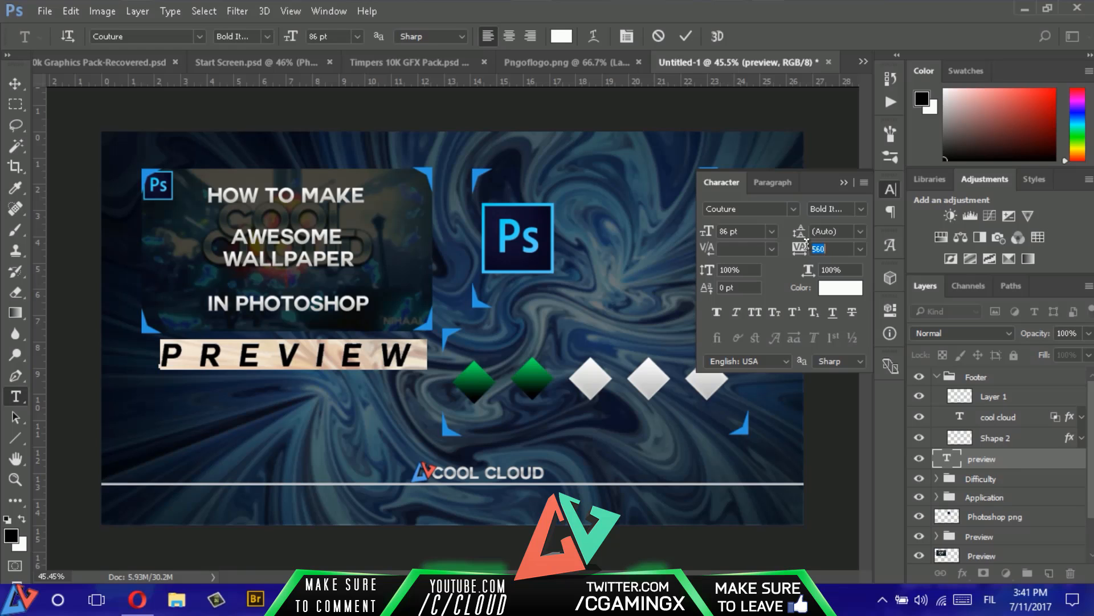
pyautogui.click(844, 183)
pyautogui.click(685, 36)
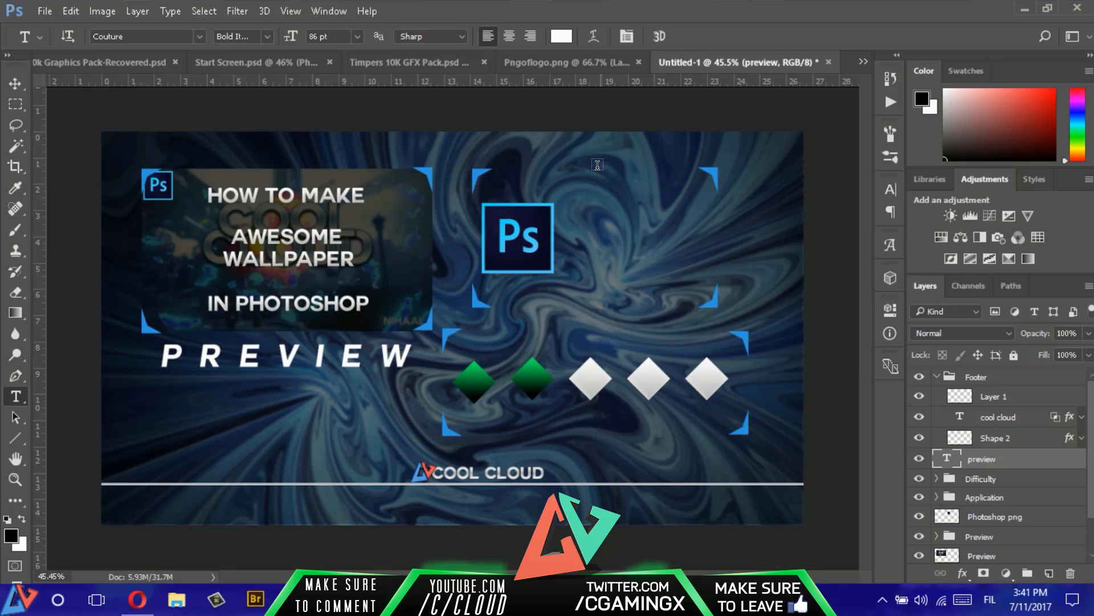
# - Copy the TIMPERS layer style from Timpers 10K GFX Pack.psd onto the "PREVIEW" text and move its layer below the Preview group
pyautogui.press('v')
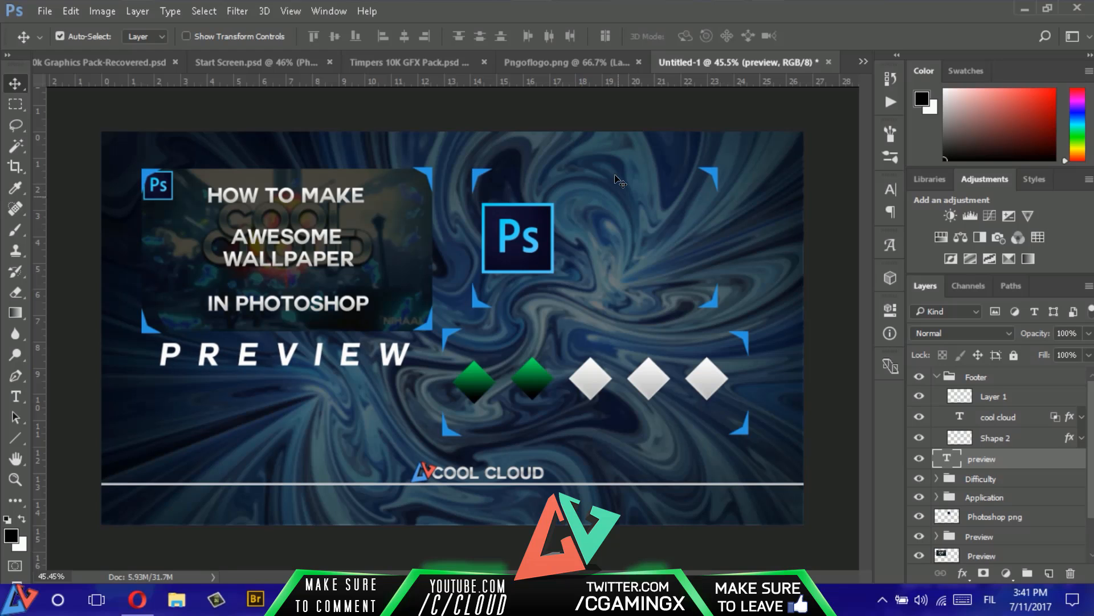
pyautogui.click(393, 62)
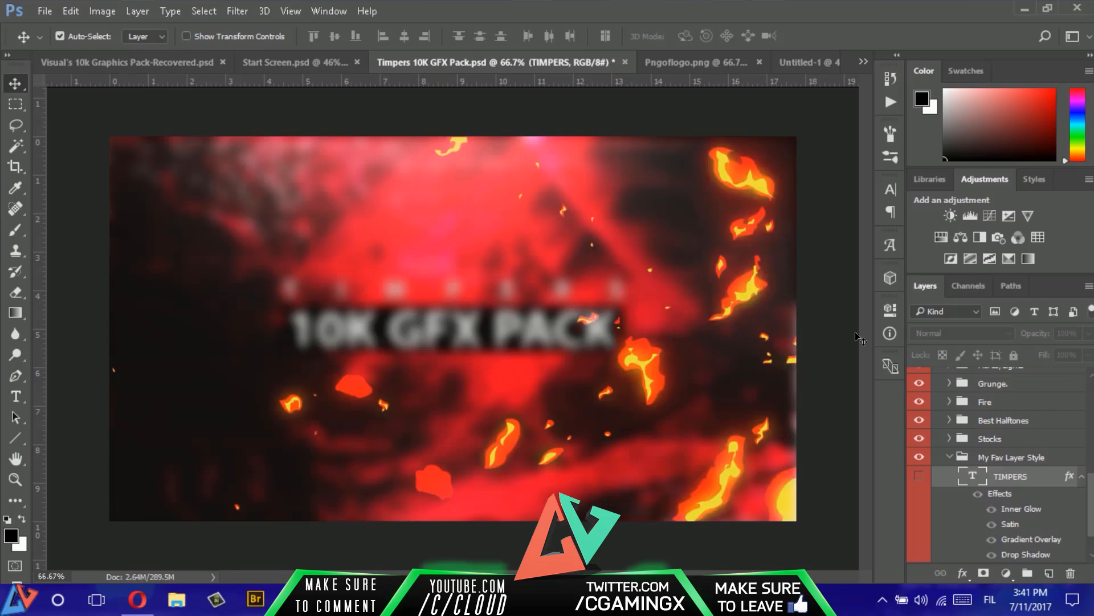
pyautogui.rightClick(1057, 474)
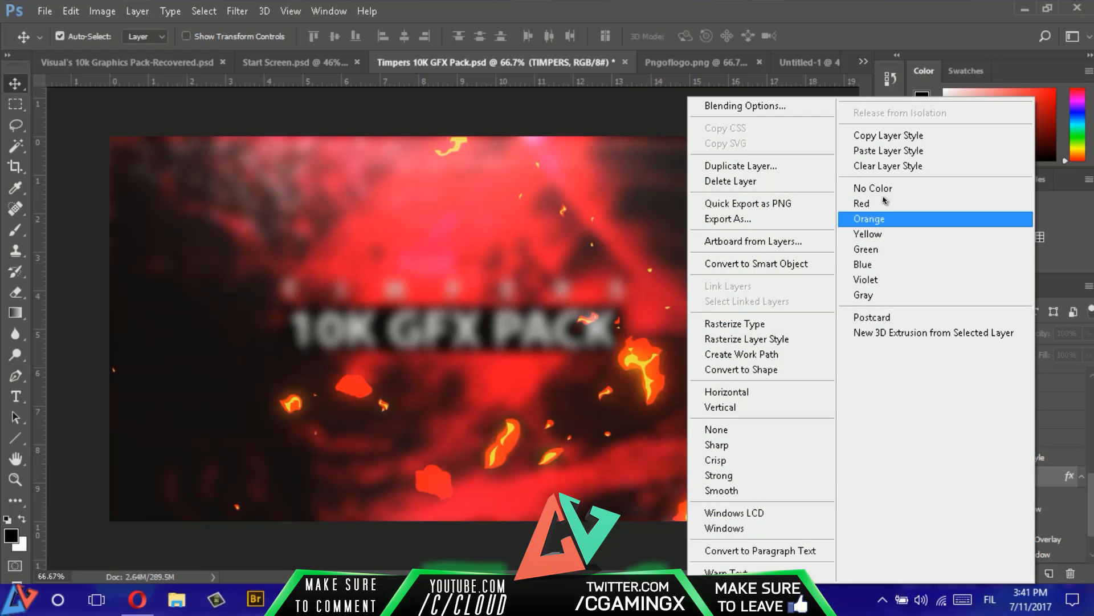
pyautogui.click(912, 139)
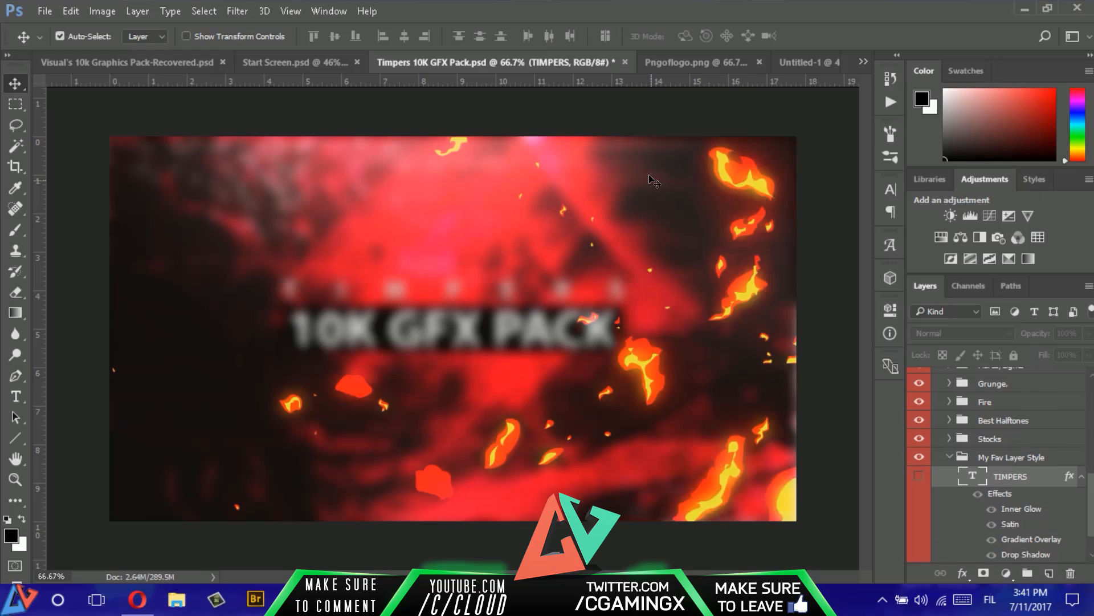
pyautogui.click(798, 67)
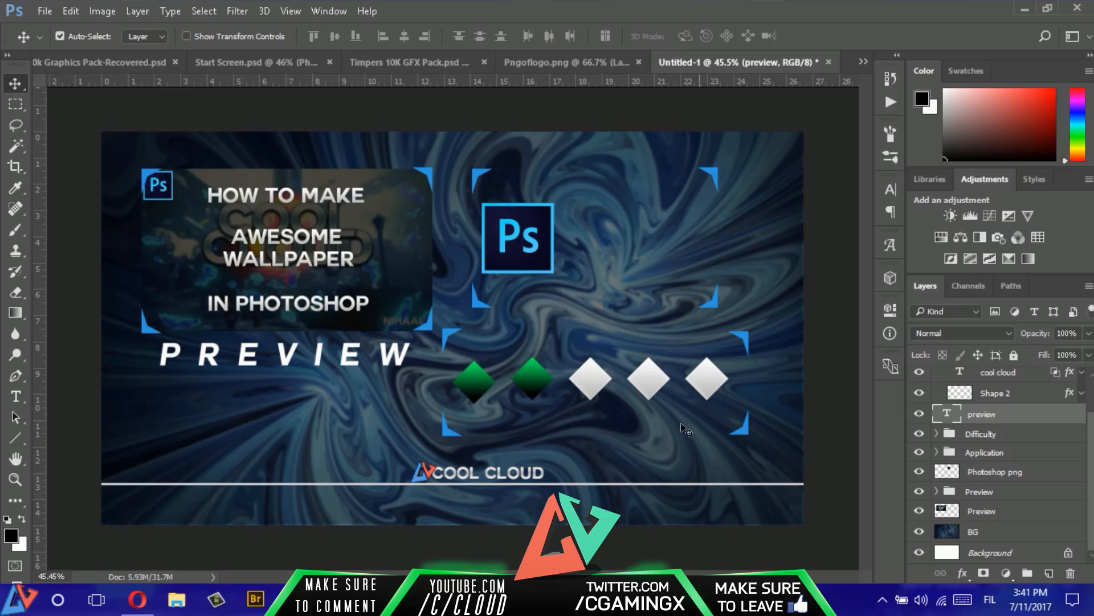
pyautogui.rightClick(1045, 419)
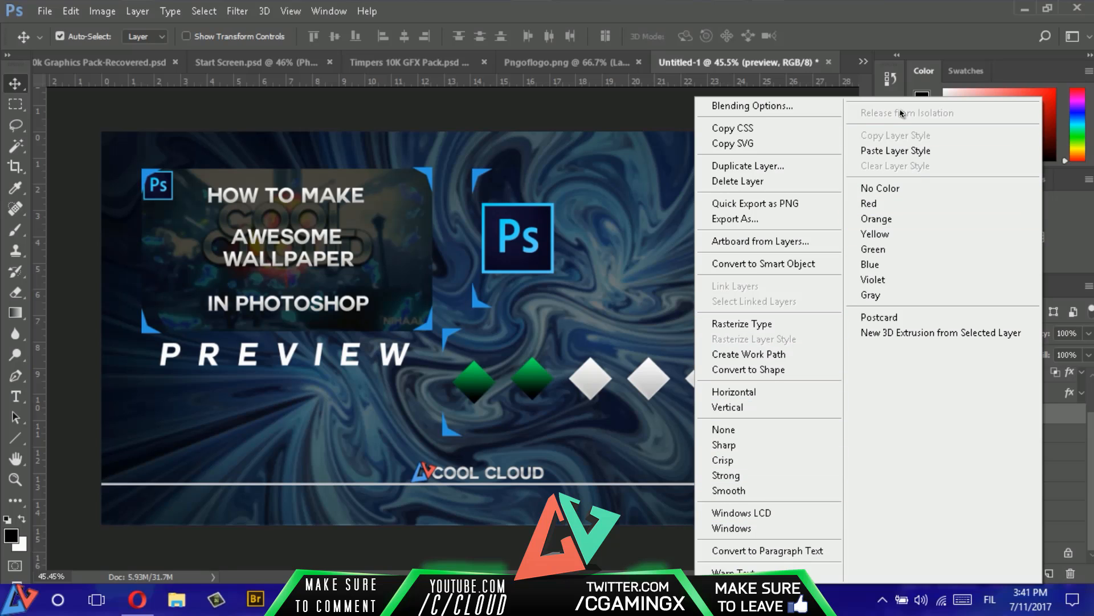
pyautogui.click(895, 150)
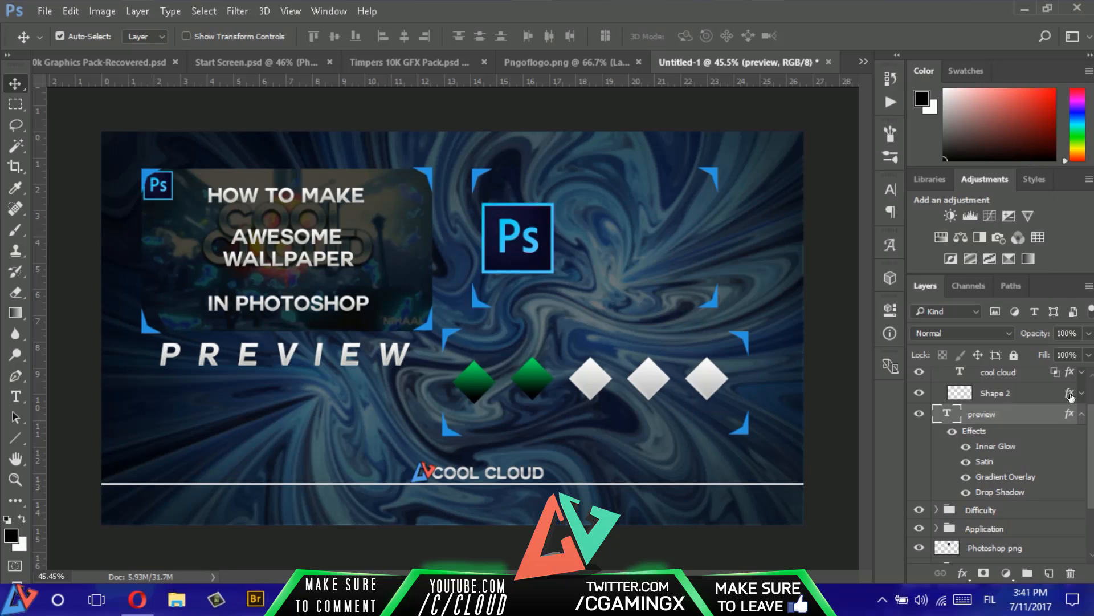
pyautogui.click(1082, 415)
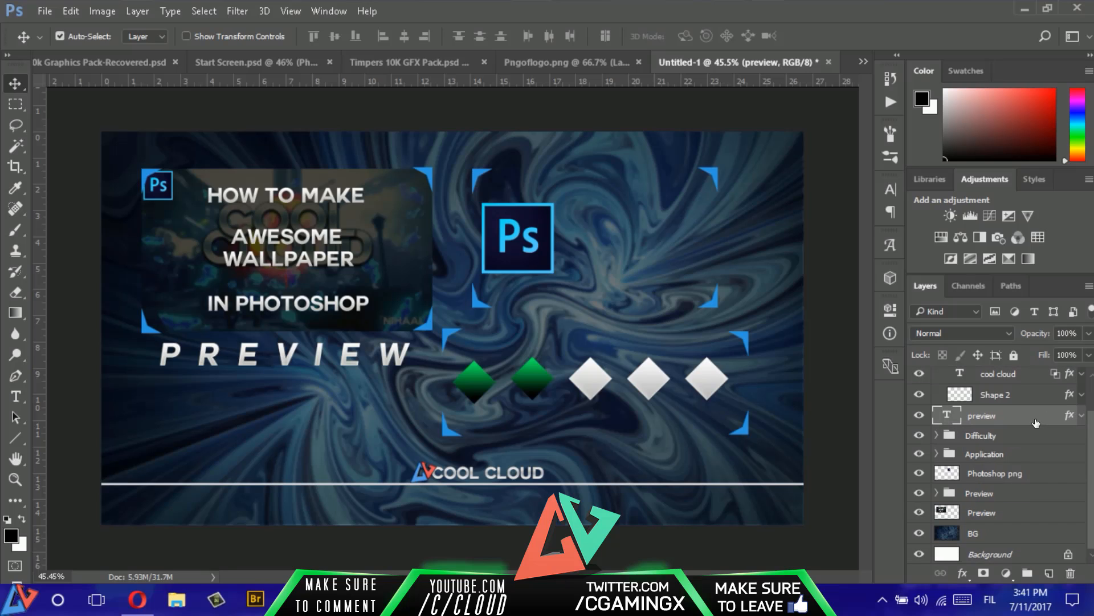
pyautogui.moveTo(1026, 418); pyautogui.dragTo(1021, 503)
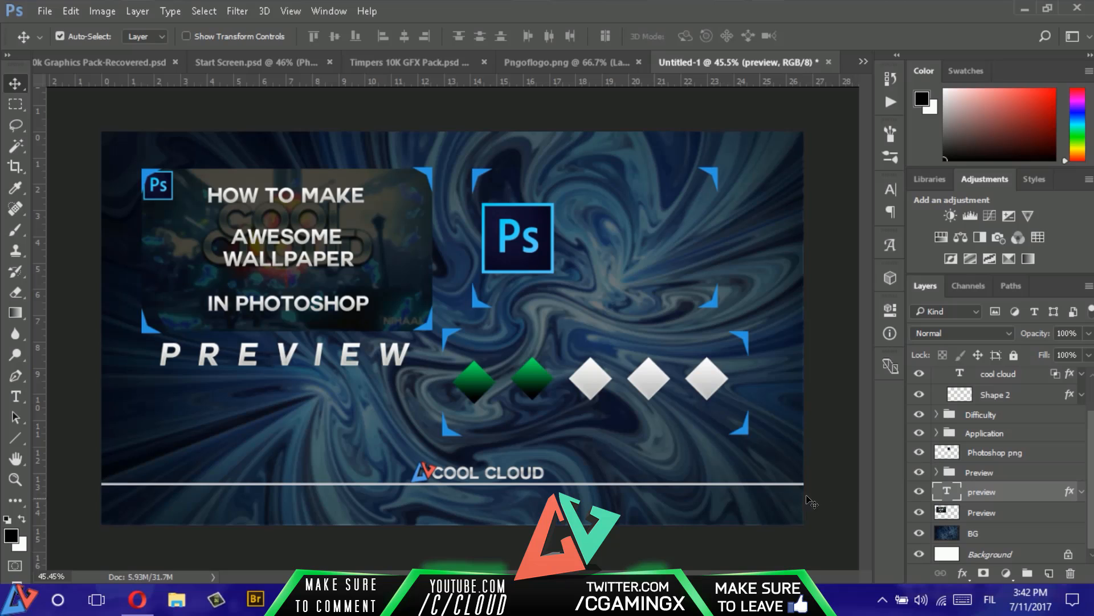
# - Add the text "APPLICATION" below the Photoshop logo with letter tracking set to 0
pyautogui.press('t')
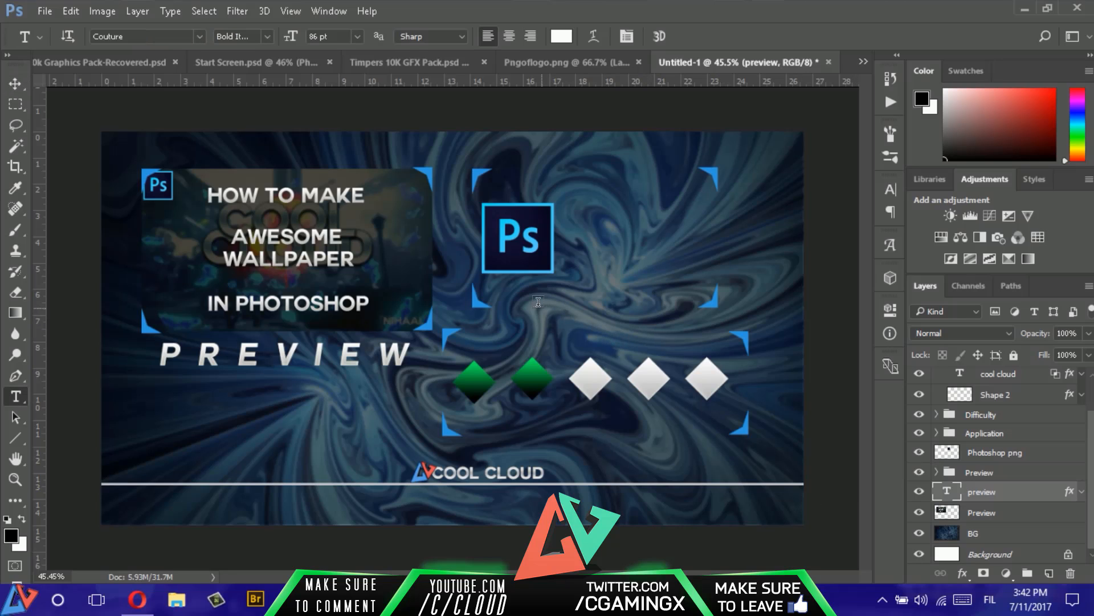
pyautogui.click(524, 315)
pyautogui.write('applicat')
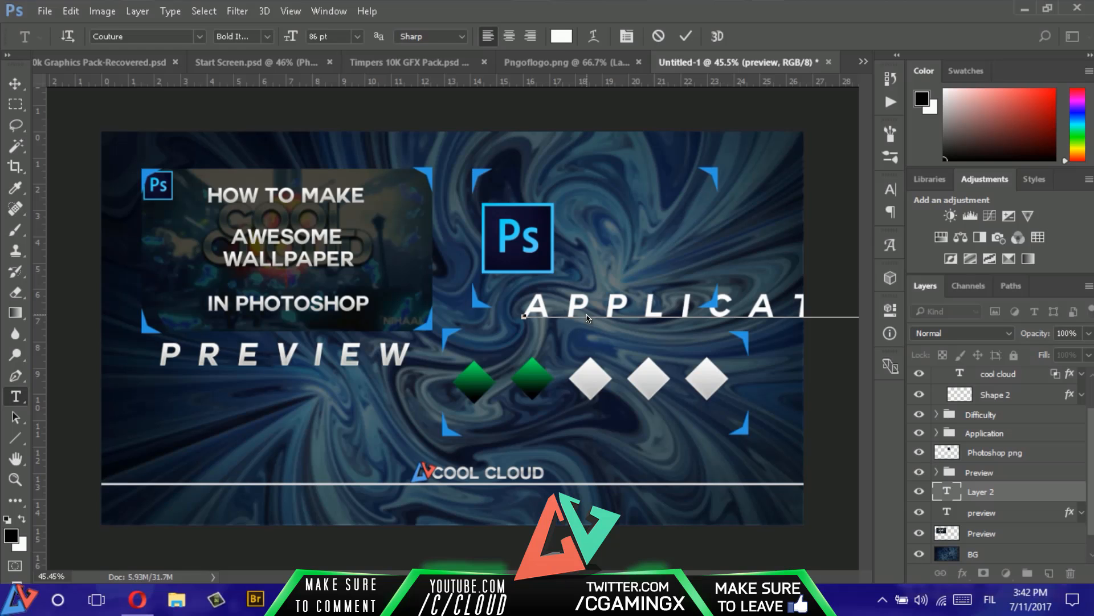
pyautogui.hotkey('ctrl', 'a')
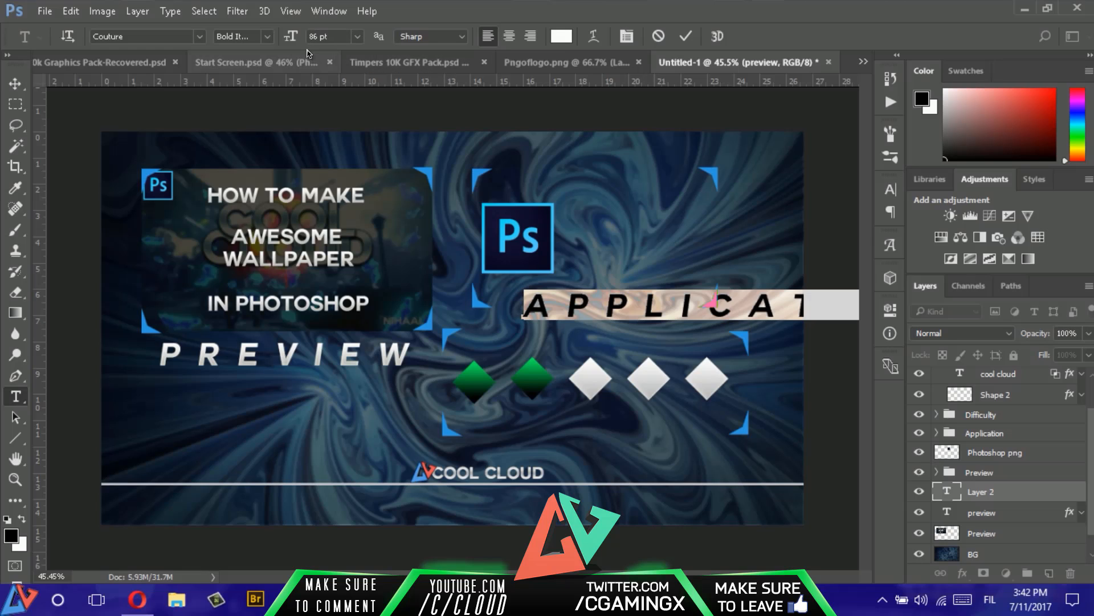
pyautogui.click(890, 190)
pyautogui.click(828, 246)
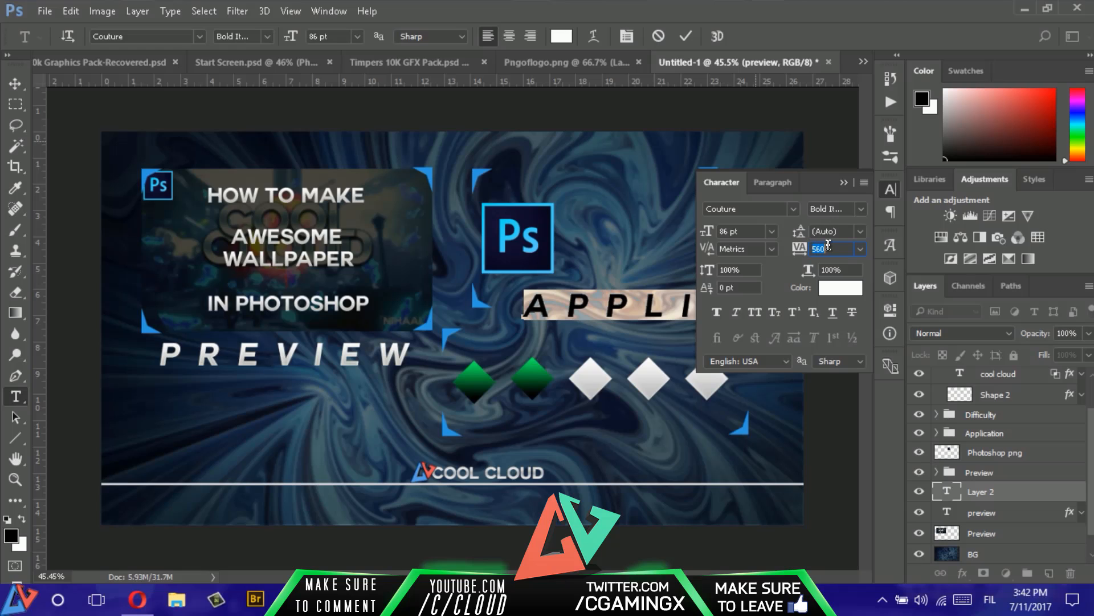
pyautogui.write('0')
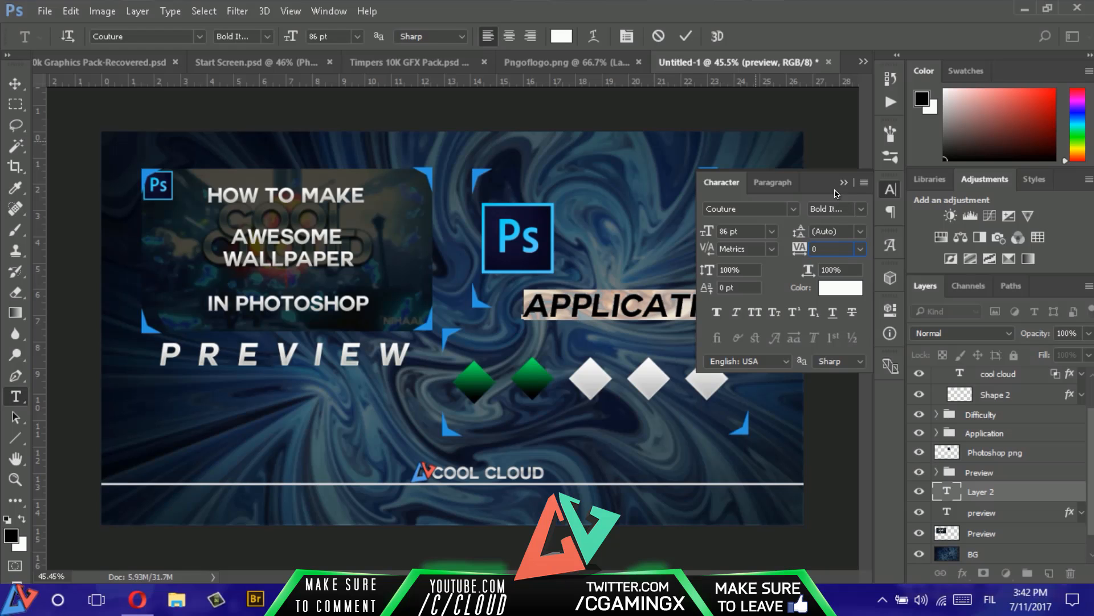
pyautogui.click(843, 183)
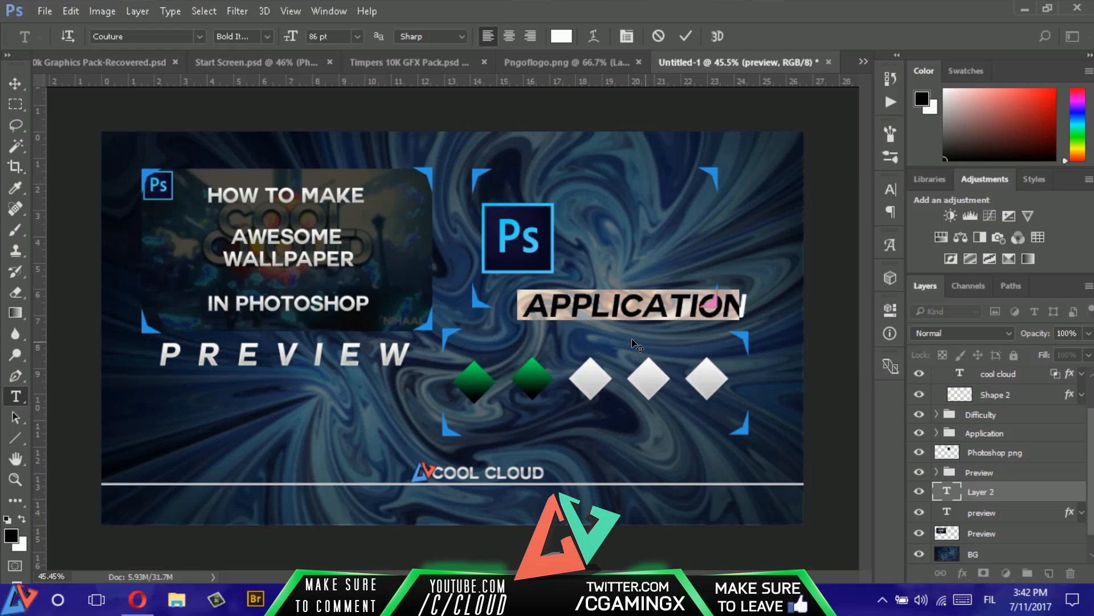
# - Move the "APPLICATION" text between the lower corner brackets of the application section and reduce it to 78 pt
pyautogui.moveTo(644, 343); pyautogui.dragTo(616, 335)
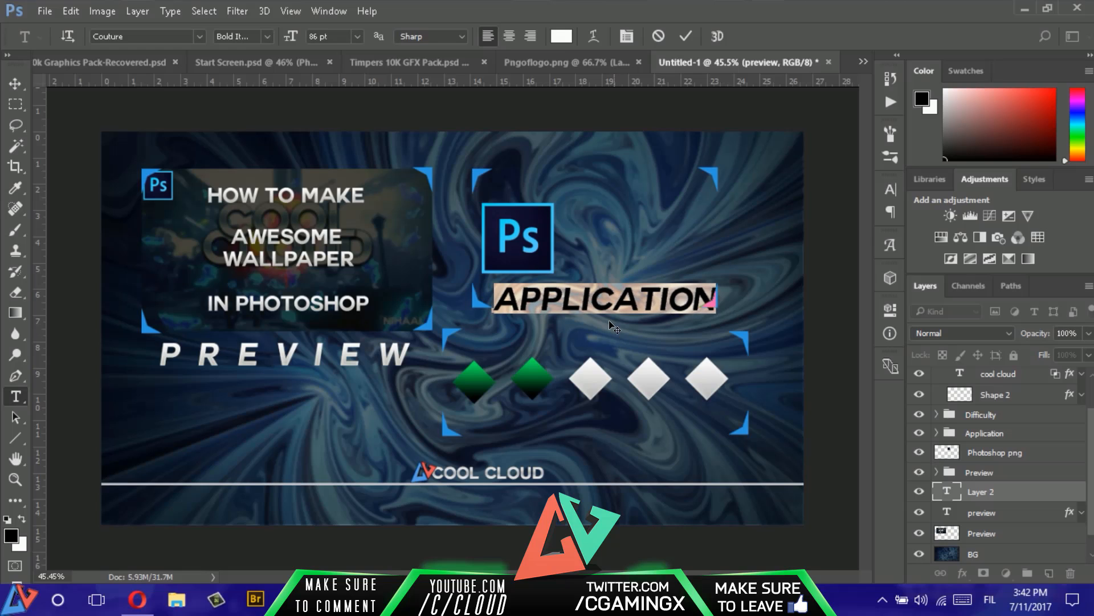
pyautogui.moveTo(291, 36); pyautogui.dragTo(284, 36)
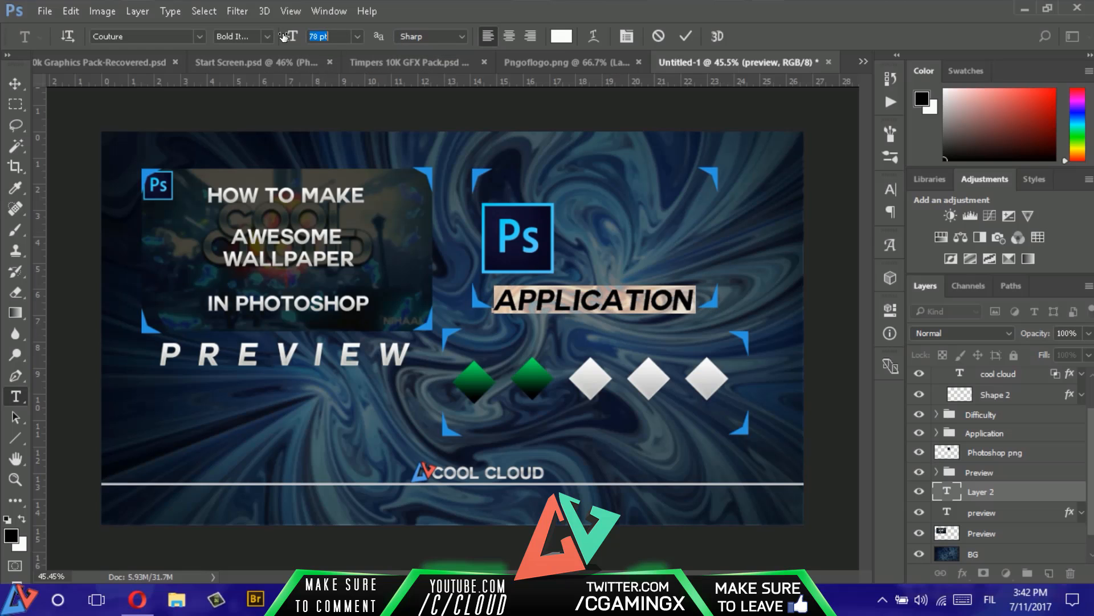
pyautogui.click(685, 36)
# - Nudge the "APPLICATION" text slightly up and to the right between its lower corner brackets
pyautogui.press('v')
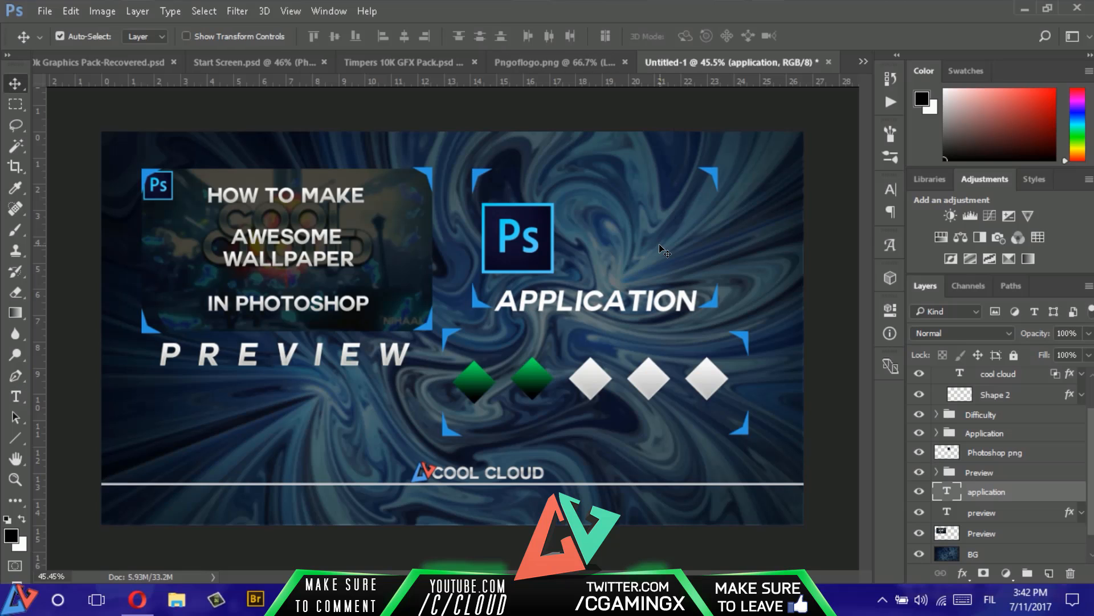
pyautogui.press('Up')
pyautogui.press('Up')
pyautogui.press('Up')
pyautogui.press('Right')
pyautogui.press('Right')
pyautogui.press('Right')
pyautogui.press('Right')
pyautogui.press('Right')
pyautogui.press('Up')
pyautogui.press('Up')
pyautogui.press('Up')
pyautogui.press('Up')
pyautogui.press('Up')
pyautogui.press('Up')
pyautogui.press('Up')
pyautogui.press('Up')
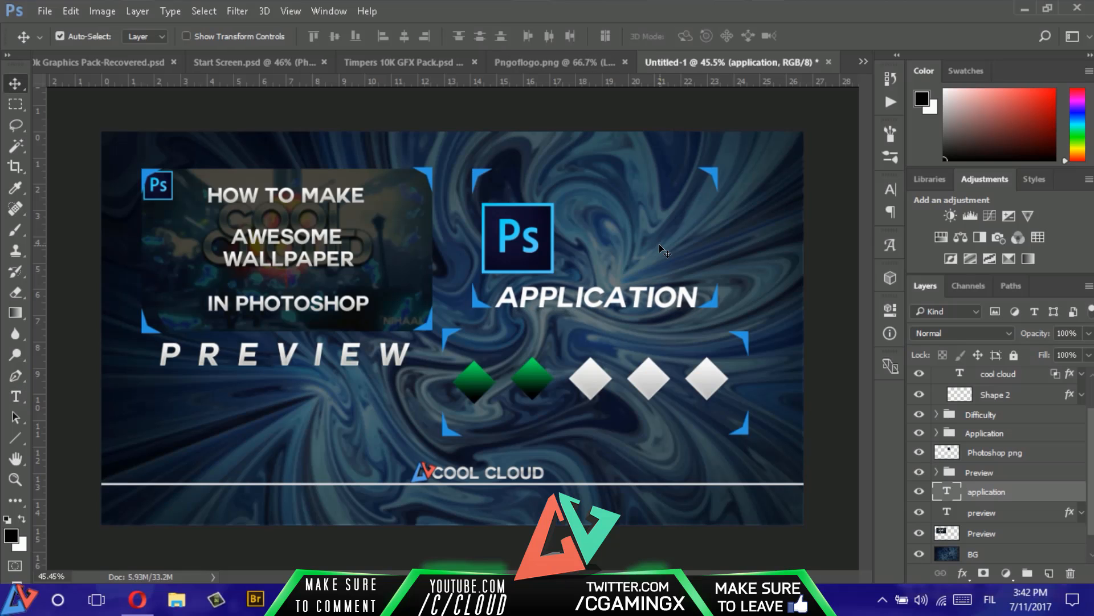
pyautogui.press('Up')
pyautogui.press('Up')
pyautogui.press('Up')
pyautogui.press('Up')
pyautogui.press('Up')
pyautogui.press('Up')
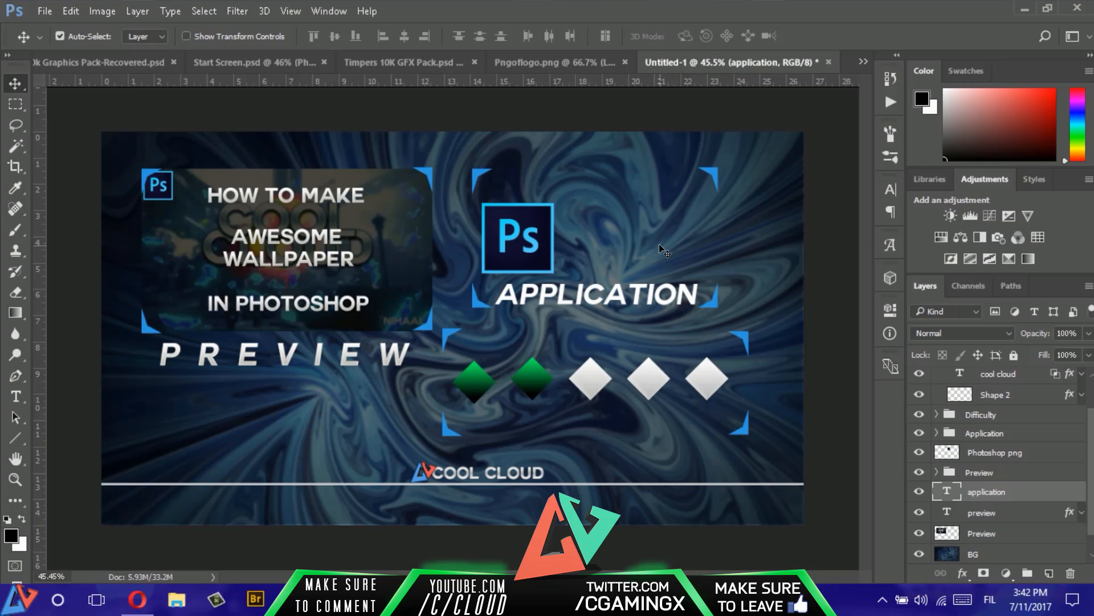
pyautogui.press('Right')
pyautogui.press('Right')
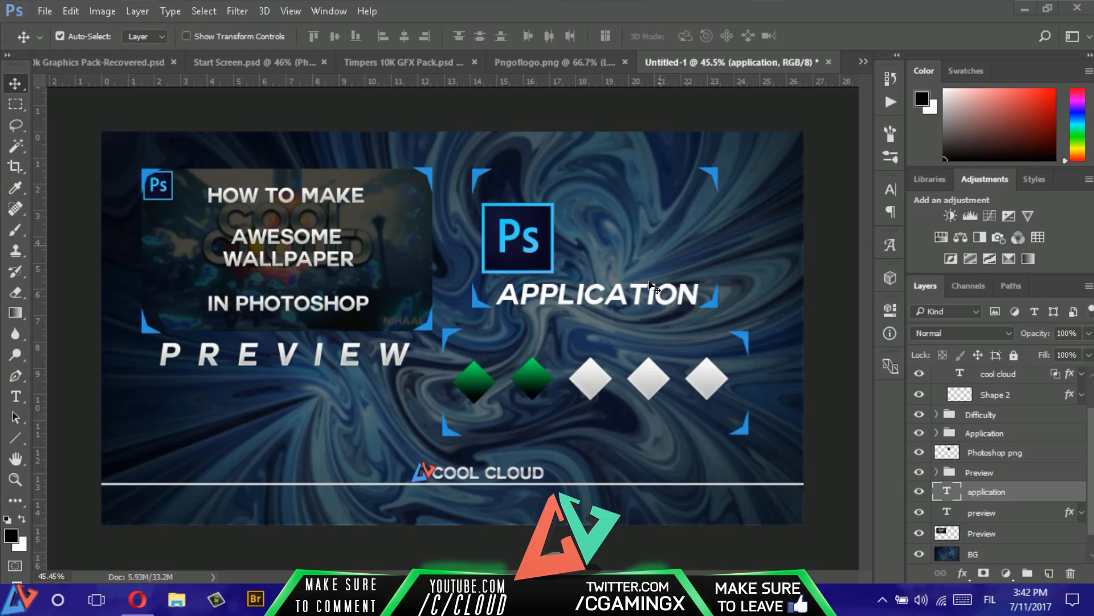
# - Paste the copied layer style onto the "APPLICATION" text layer and collapse its effects list
pyautogui.rightClick(1016, 492)
pyautogui.click(964, 56)
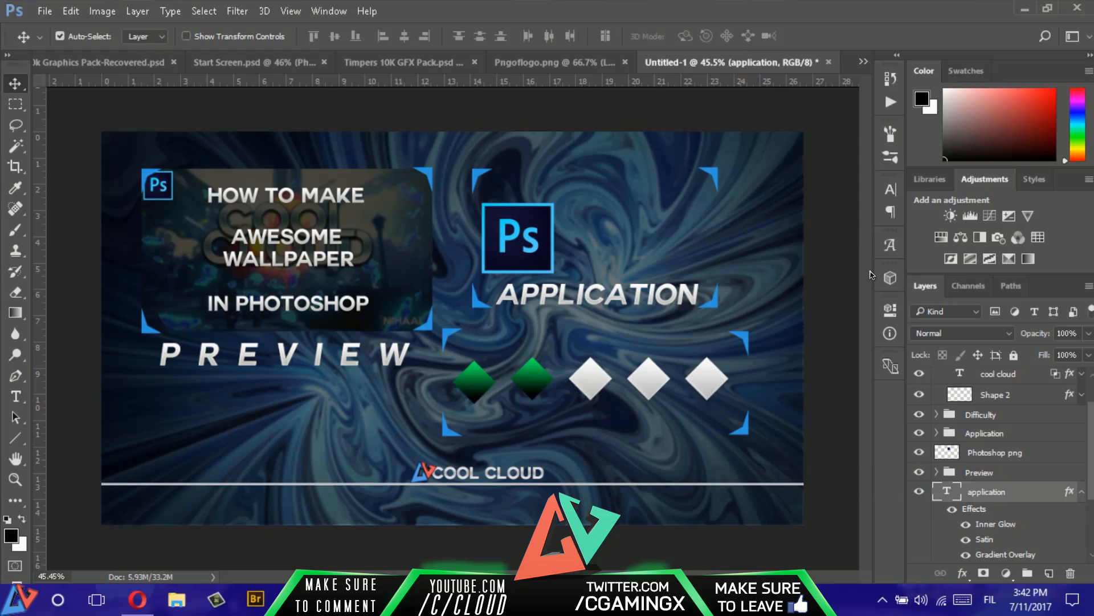
pyautogui.press('c')
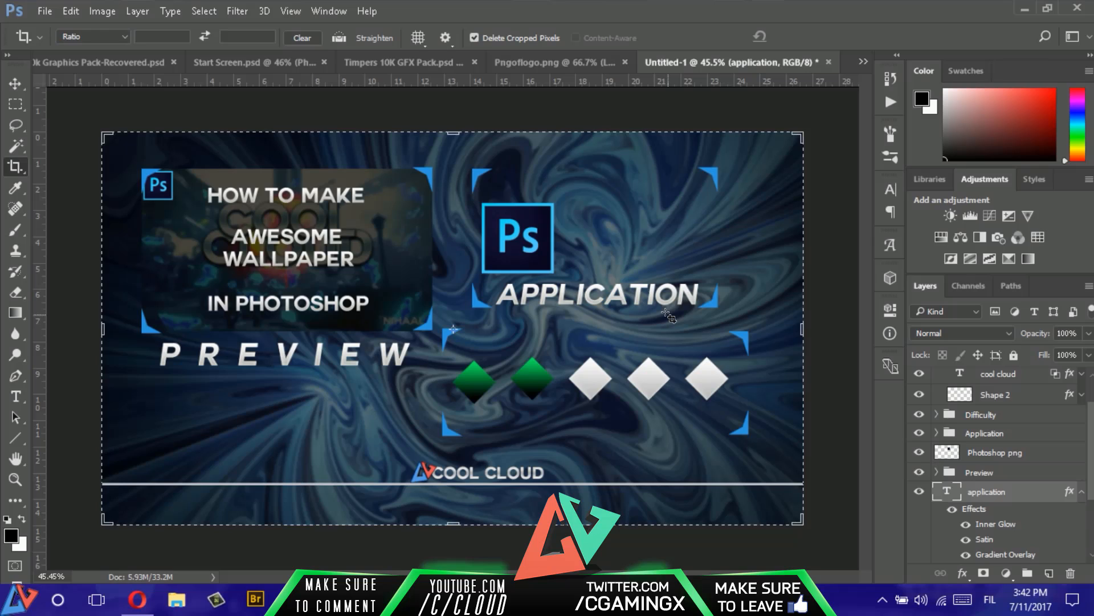
pyautogui.press('v')
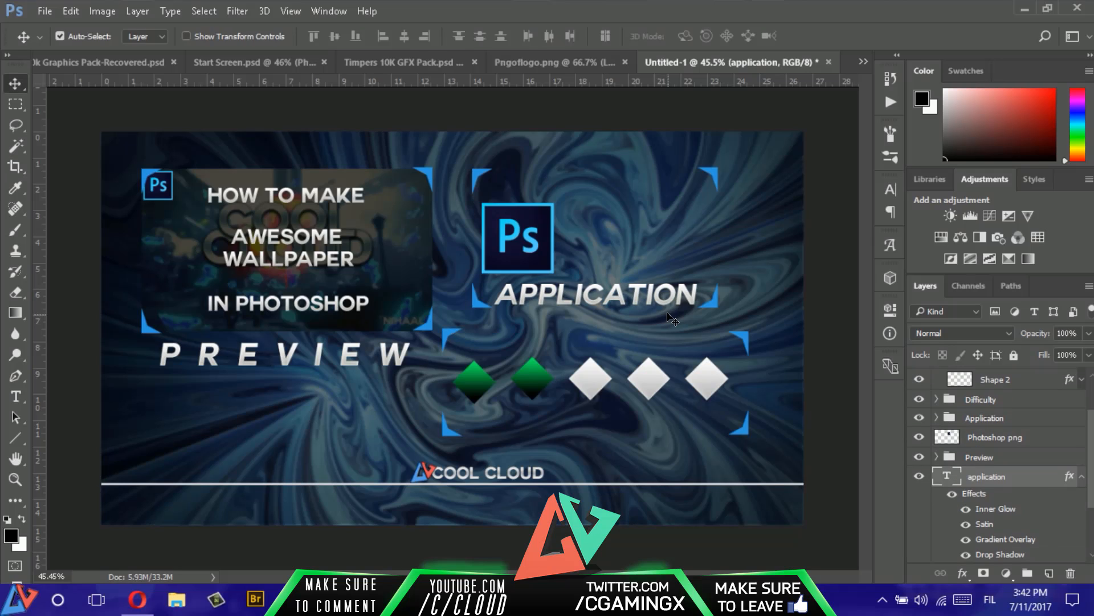
pyautogui.press('c')
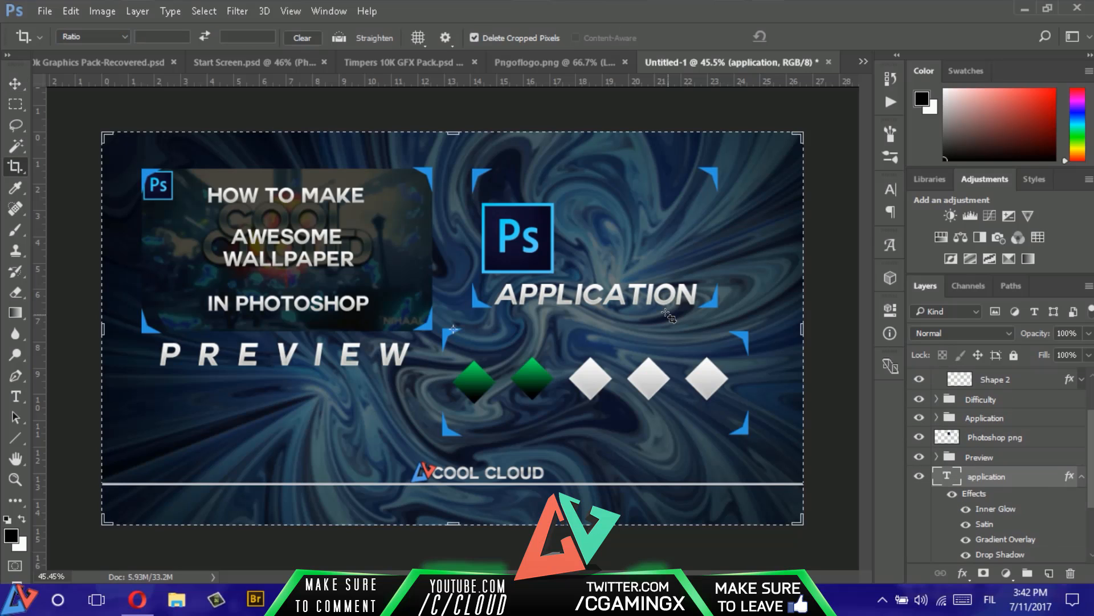
pyautogui.press('v')
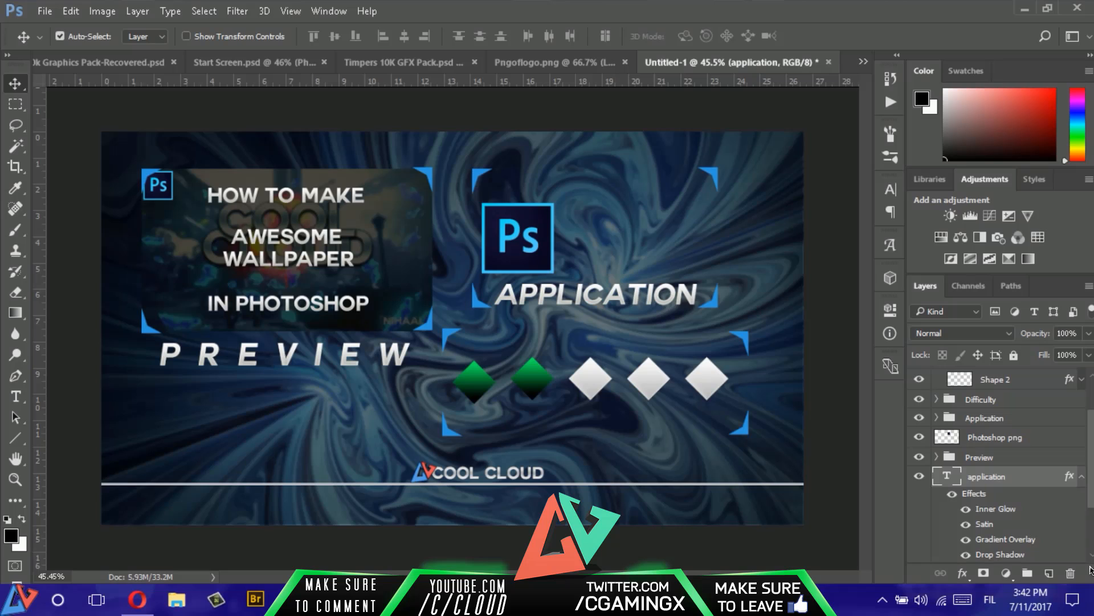
pyautogui.click(1080, 482)
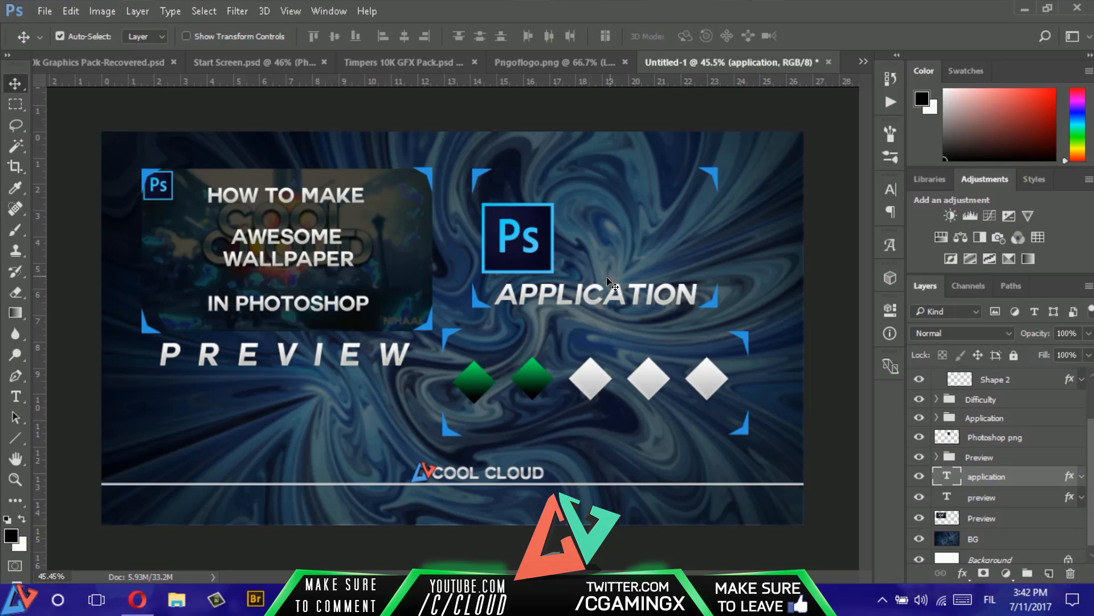
# - Duplicate the "APPLICATION" text between the lower corner brackets of the difficulty section and change the copy's wording to "DIFFICULTY"
pyautogui.press('x')
pyautogui.moveTo(611, 295); pyautogui.dragTo(609, 423)
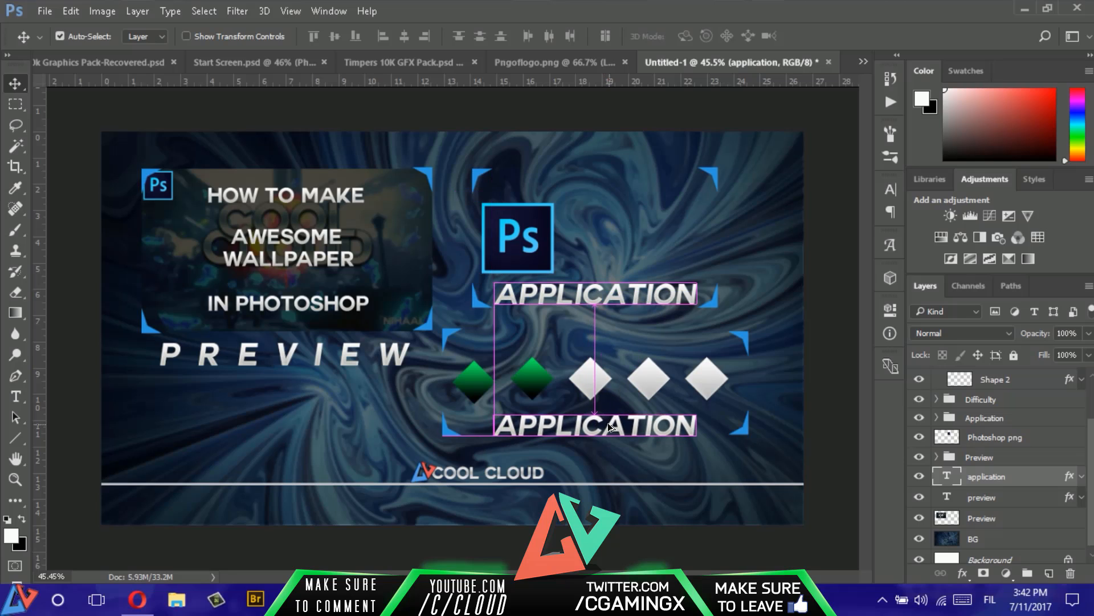
pyautogui.press('t')
pyautogui.doubleClick(584, 420)
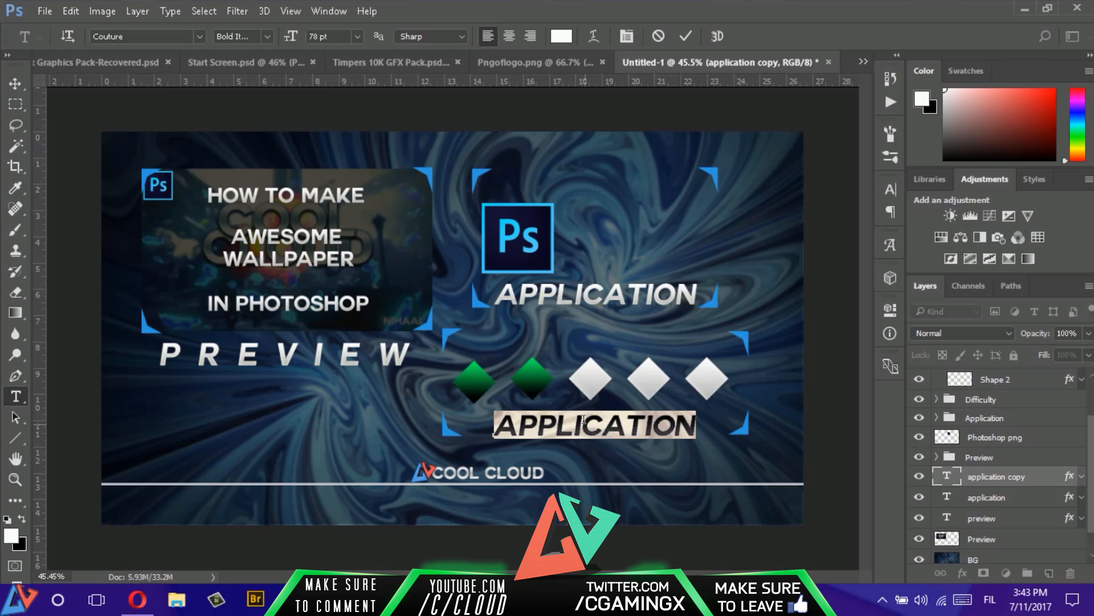
pyautogui.moveTo(644, 480); pyautogui.dragTo(613, 472)
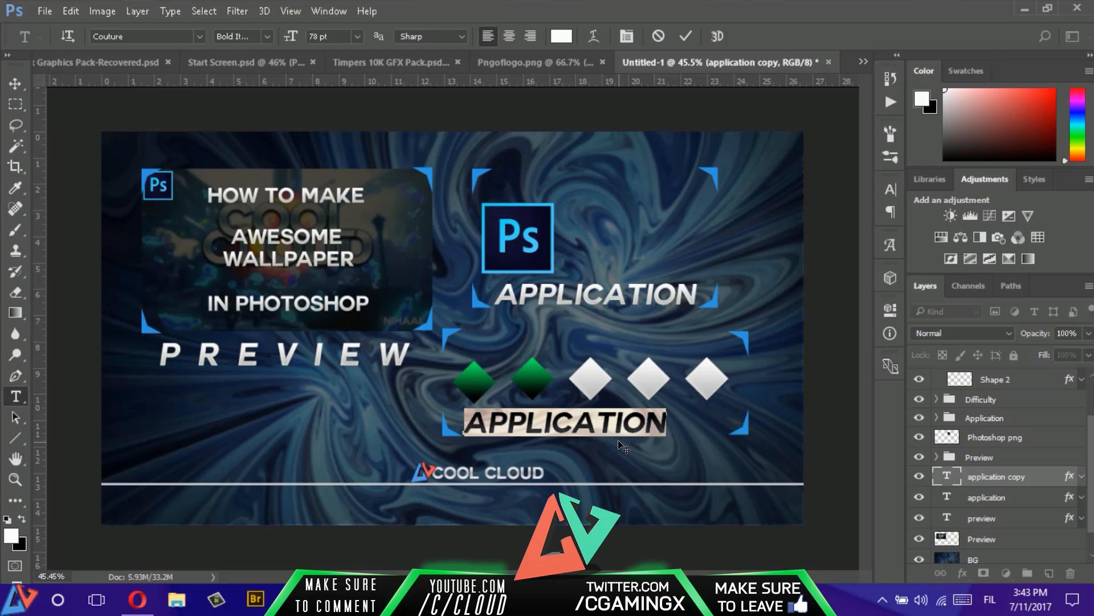
pyautogui.write('DIFF')
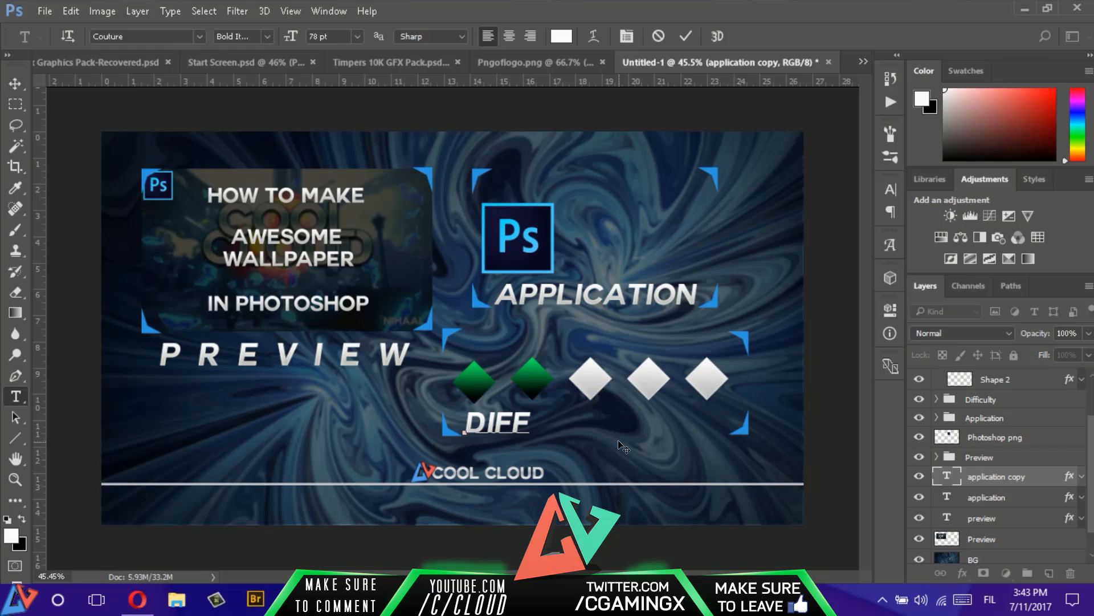
pyautogui.write('ICULTY')
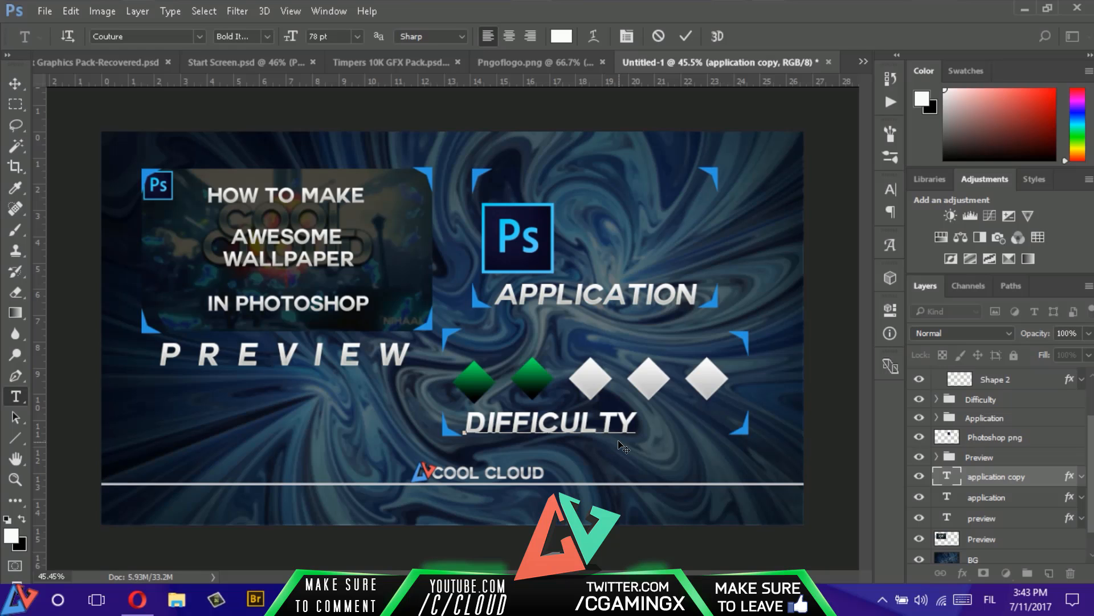
# - Set the letter tracking of the "DIFFICULTY" text to 380 and commit the text edit
pyautogui.hotkey('ctrl', 'a')
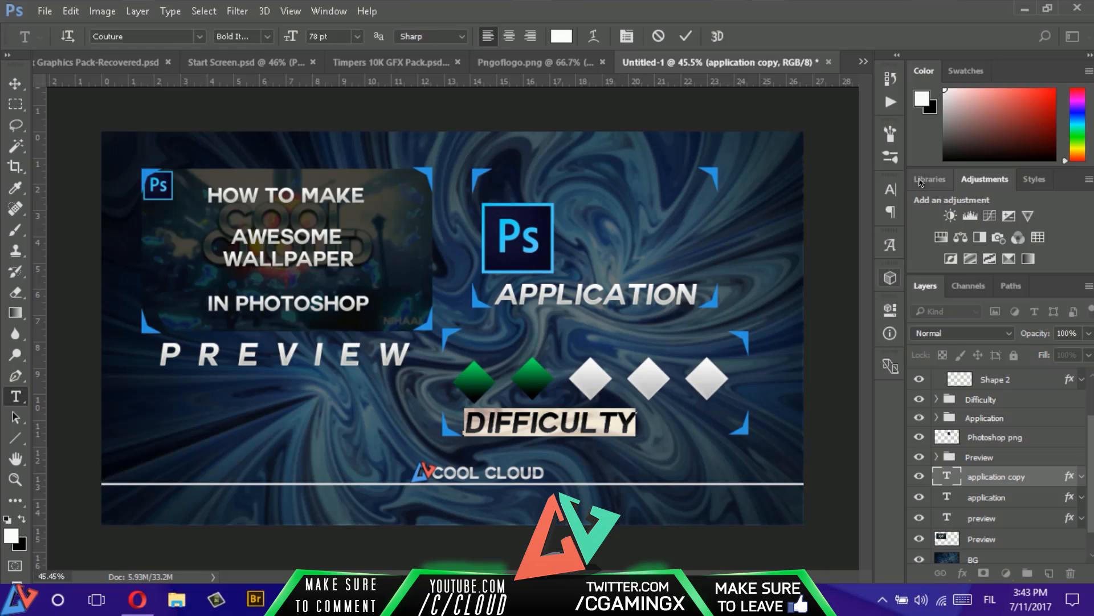
pyautogui.hotkey('ctrl', 't')
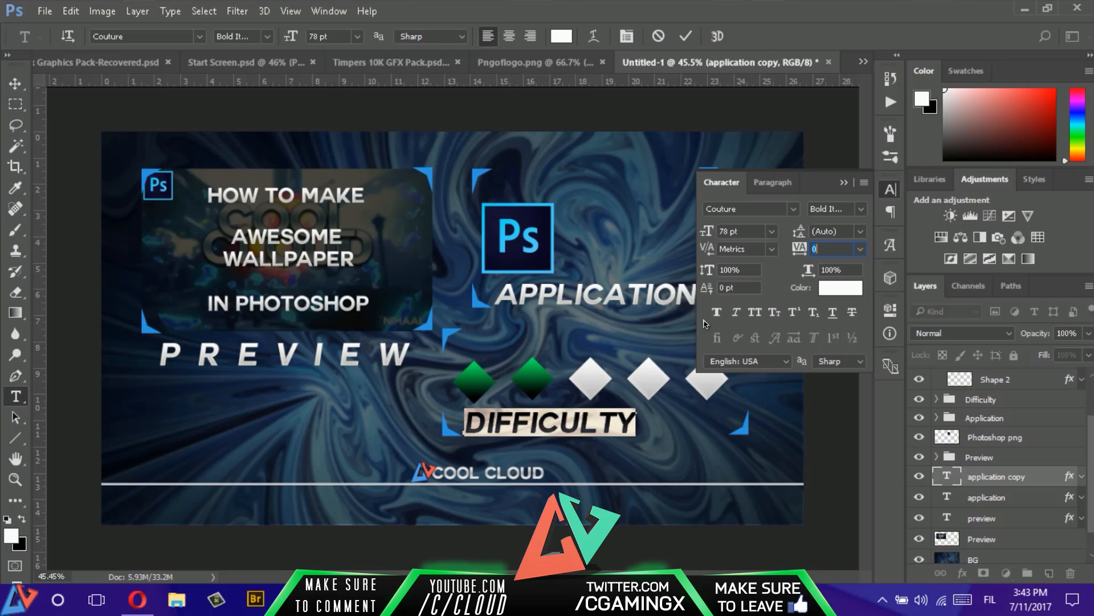
pyautogui.moveTo(800, 249); pyautogui.dragTo(821, 246)
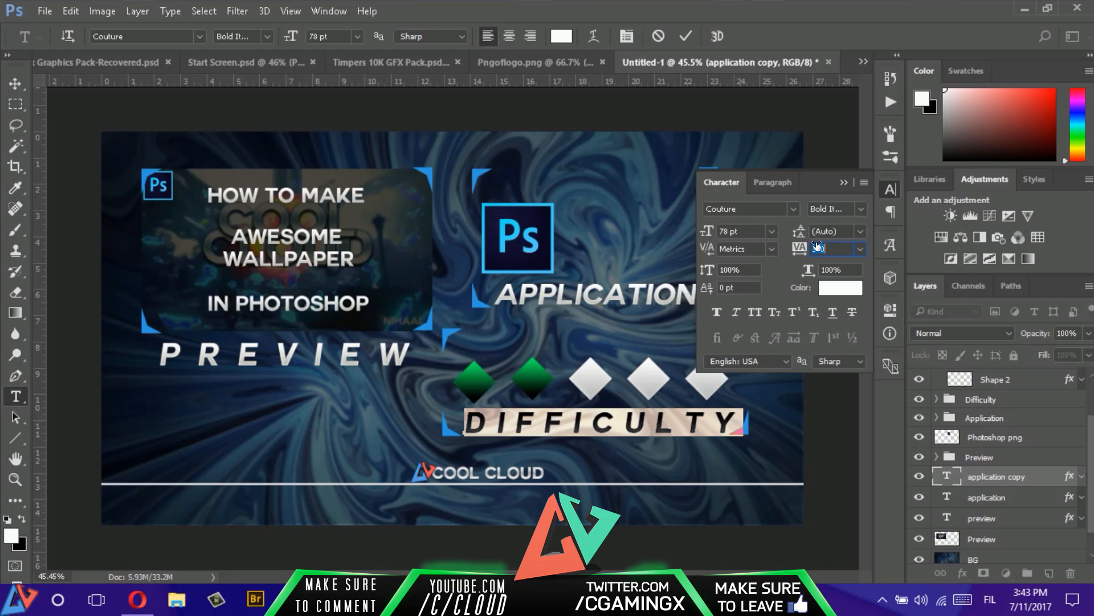
pyautogui.click(845, 183)
pyautogui.click(686, 35)
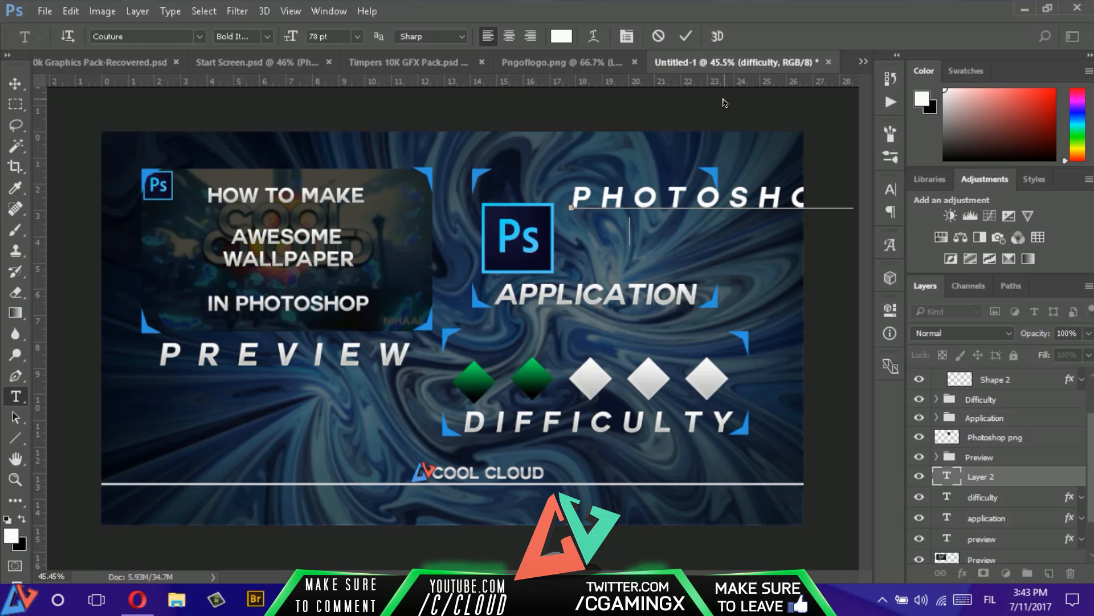
pyautogui.write('CS6/cc')
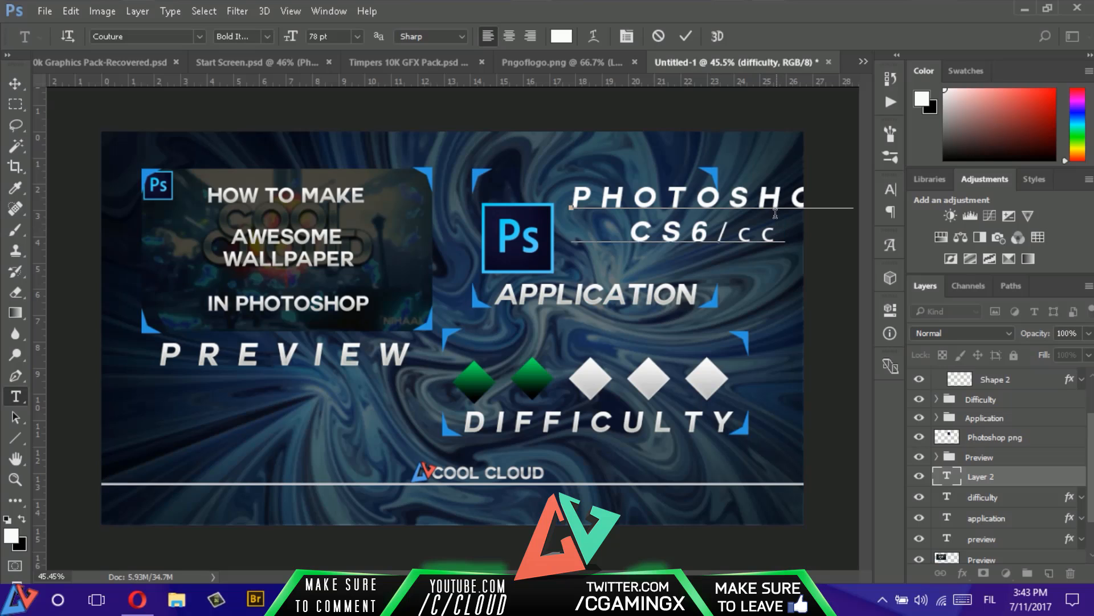
pyautogui.press('BackSpace')
pyautogui.press('BackSpace')
pyautogui.press('BackSpace')
pyautogui.press('BackSpace')
pyautogui.press('BackSpace')
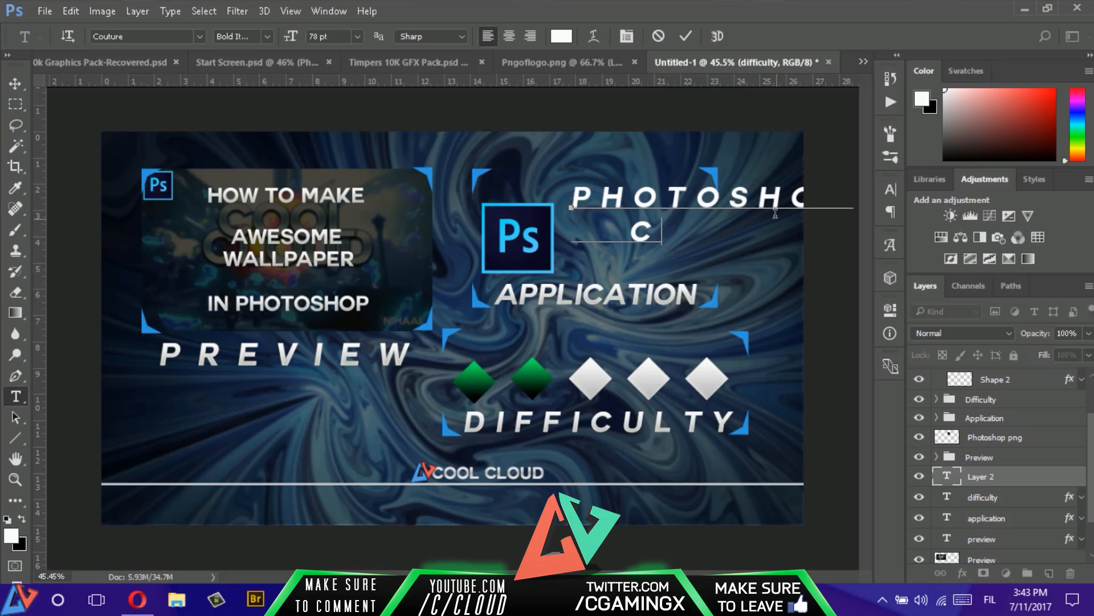
pyautogui.write('S6/ss')
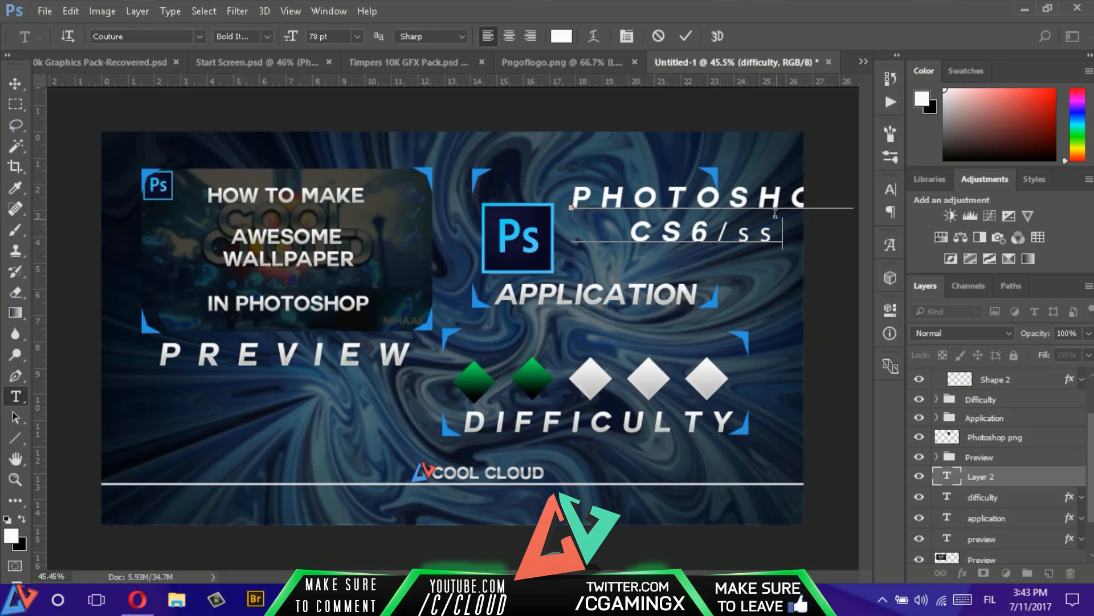
pyautogui.press('BackSpace')
pyautogui.press('BackSpace')
pyautogui.press('BackSpace')
pyautogui.write('cc')
pyautogui.press('Left')
pyautogui.press('BackSpace')
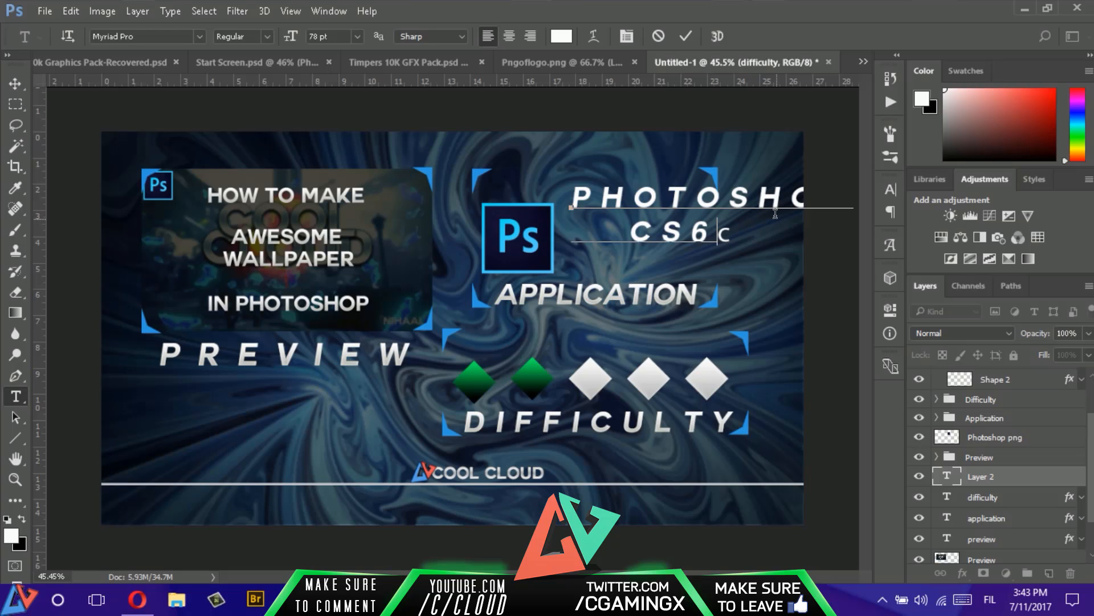
pyautogui.press('Delete')
pyautogui.press('BackSpace')
pyautogui.write('s')
pyautogui.press('BackSpace')
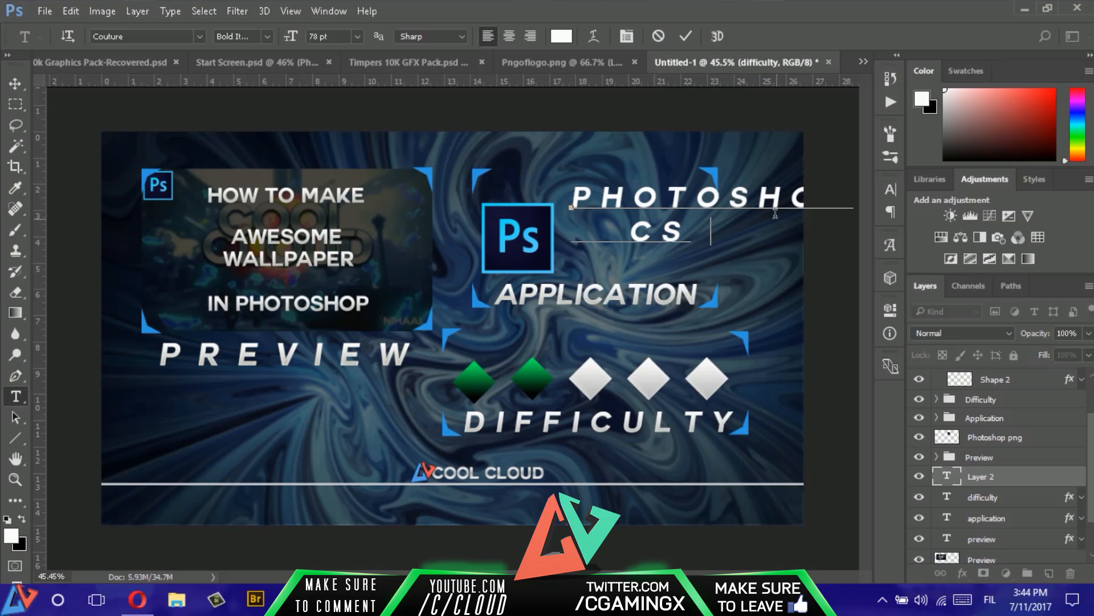
pyautogui.write('c')
pyautogui.press('Delete')
pyautogui.press('BackSpace')
pyautogui.write('6/ c')
pyautogui.press('BackSpace')
pyautogui.press('BackSpace')
pyautogui.press('BackSpace')
pyautogui.press('BackSpace')
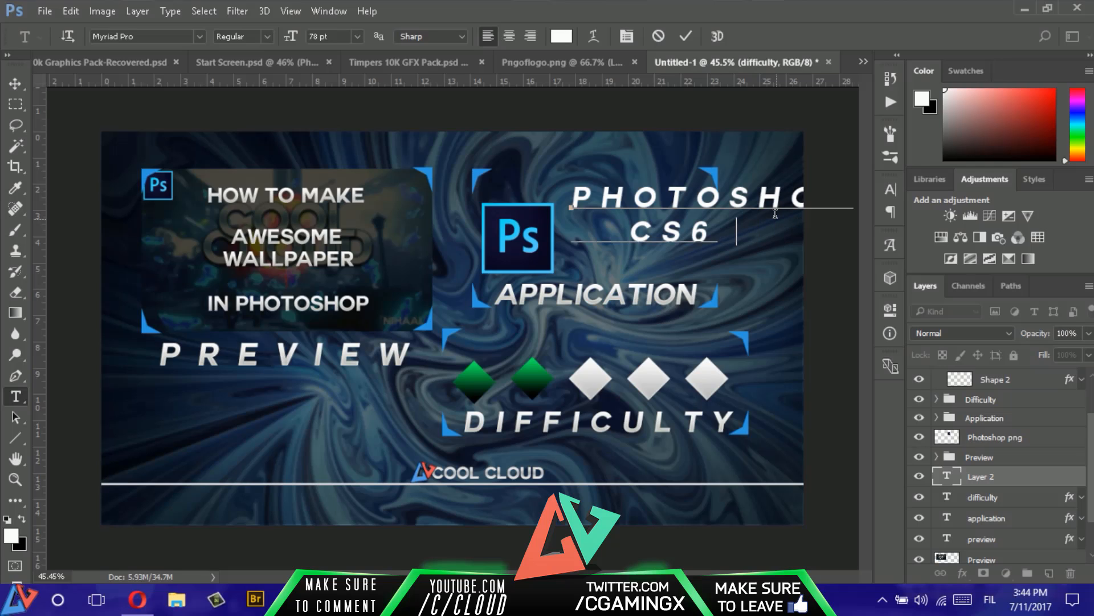
pyautogui.press('BackSpace')
pyautogui.press('BackSpace')
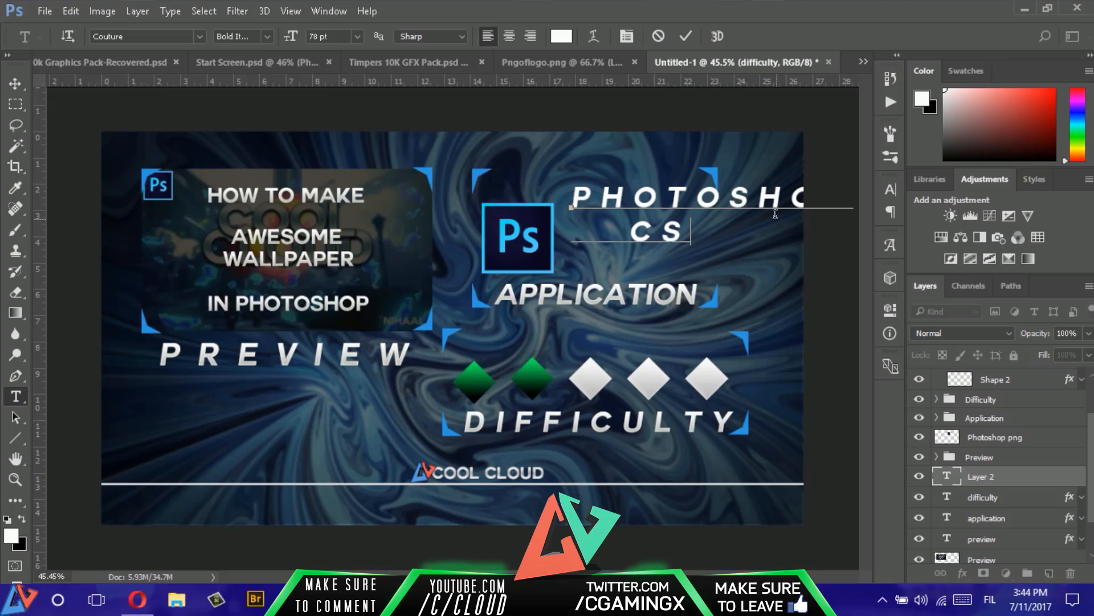
pyautogui.write('s')
pyautogui.press('BackSpace')
pyautogui.press('BackSpace')
pyautogui.press('BackSpace')
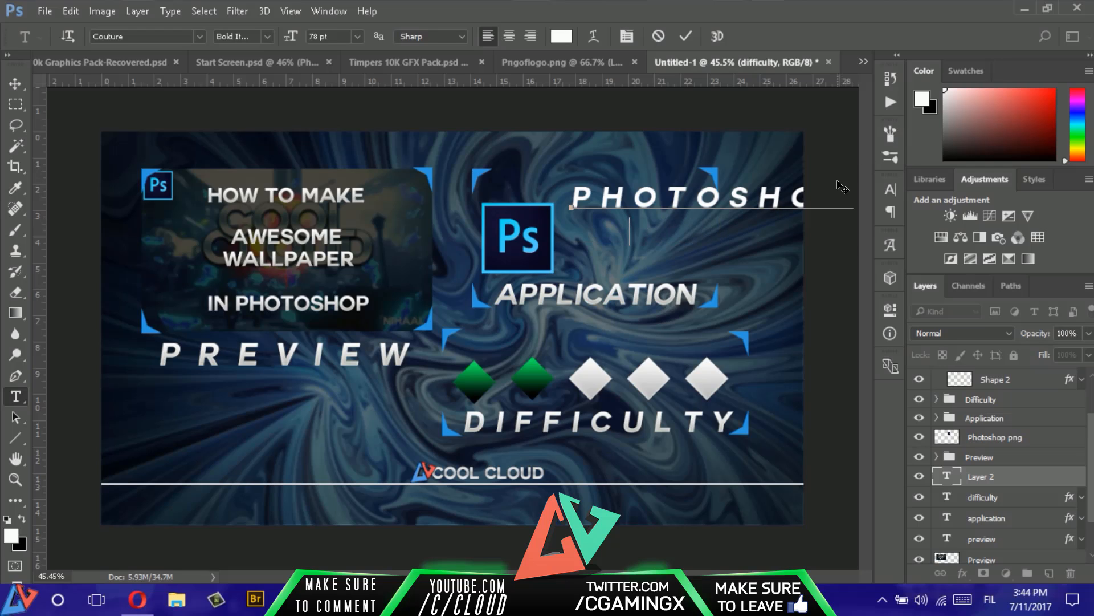
# - Set the letter tracking of the whole "PHOTOSHOP" text in the application section to 0
pyautogui.hotkey('ctrl', 'a')
pyautogui.hotkey('ctrl', 't')
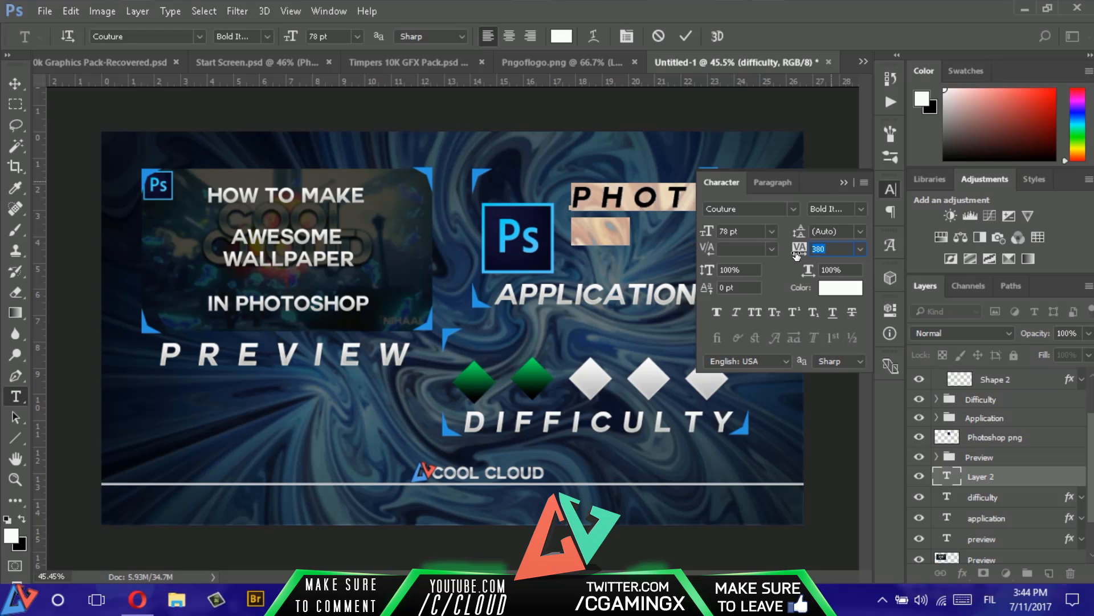
pyautogui.write('0')
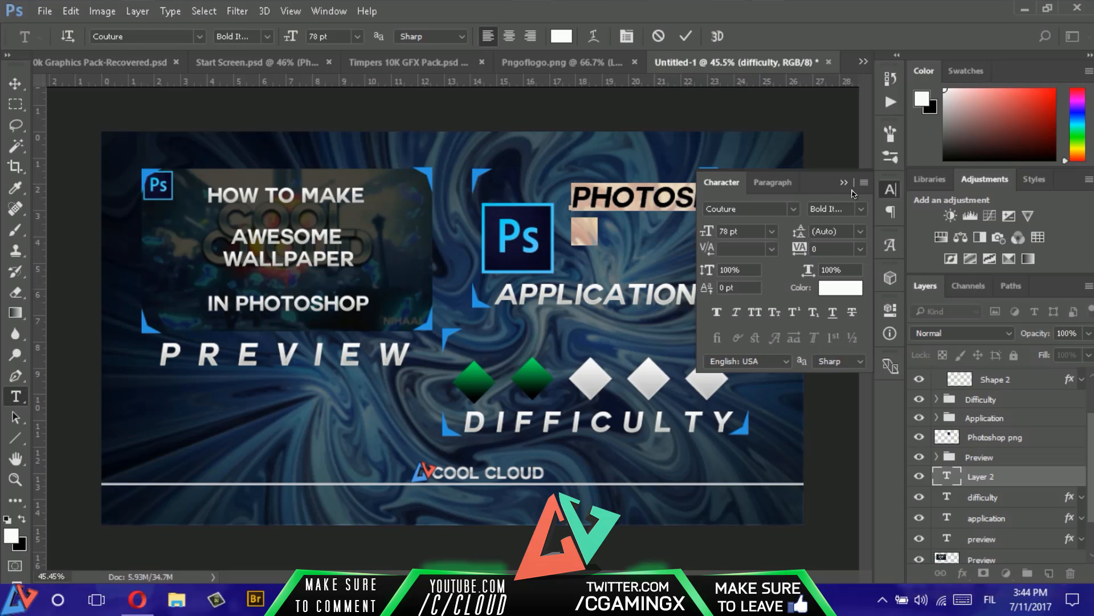
pyautogui.click(842, 183)
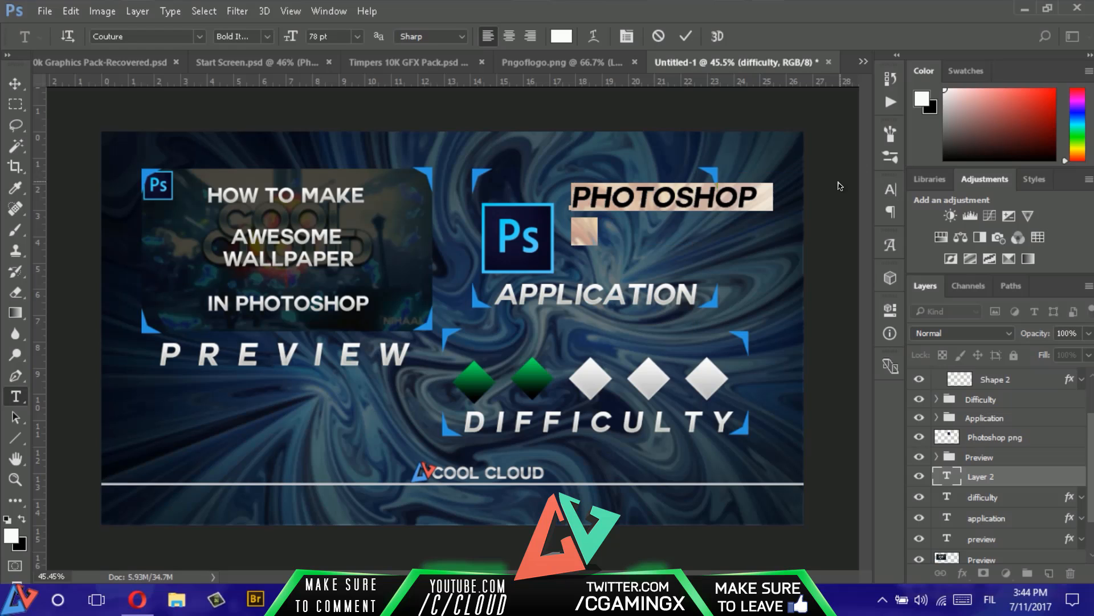
# - Change the "PHOTOSHOP" text's font to Bebas and move the text beside the upper part of the Ps logo
pyautogui.click(157, 37)
pyautogui.write('bbe')
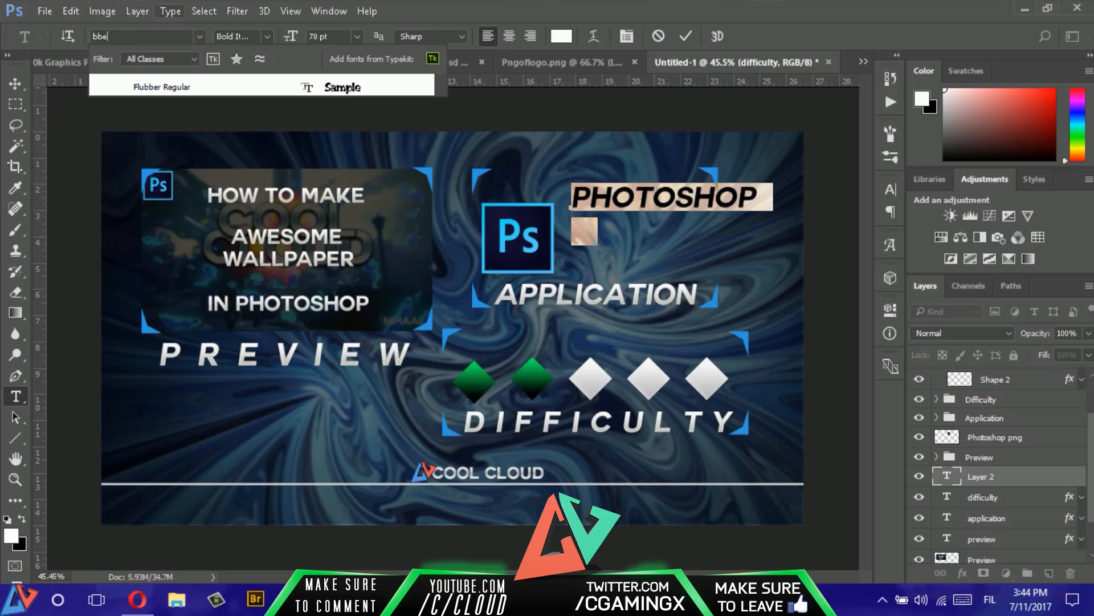
pyautogui.press('BackSpace')
pyautogui.press('BackSpace')
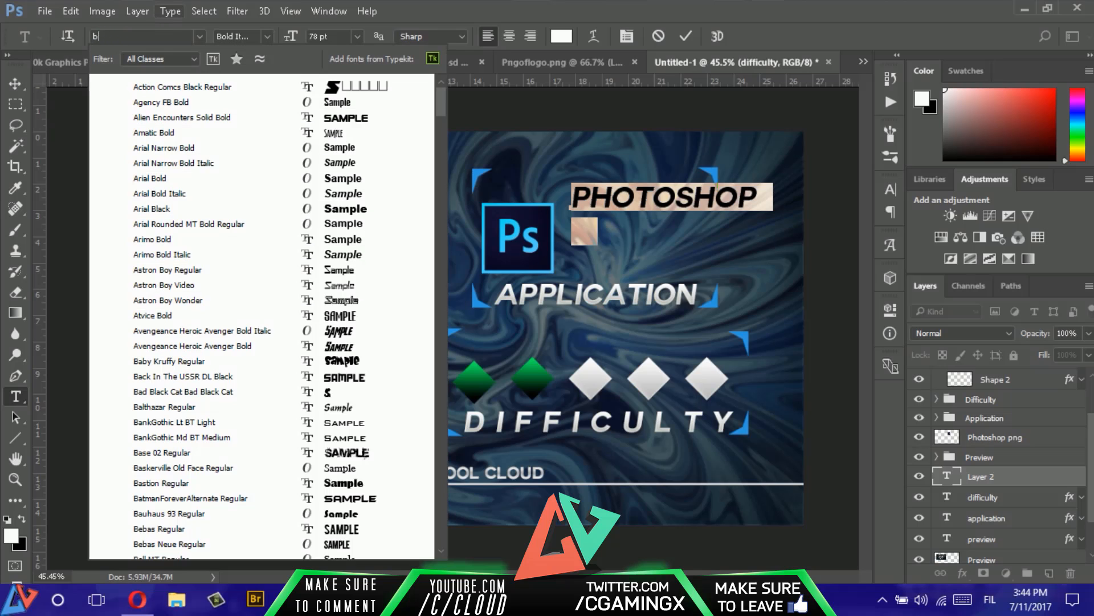
pyautogui.write('ebas')
pyautogui.press('Down')
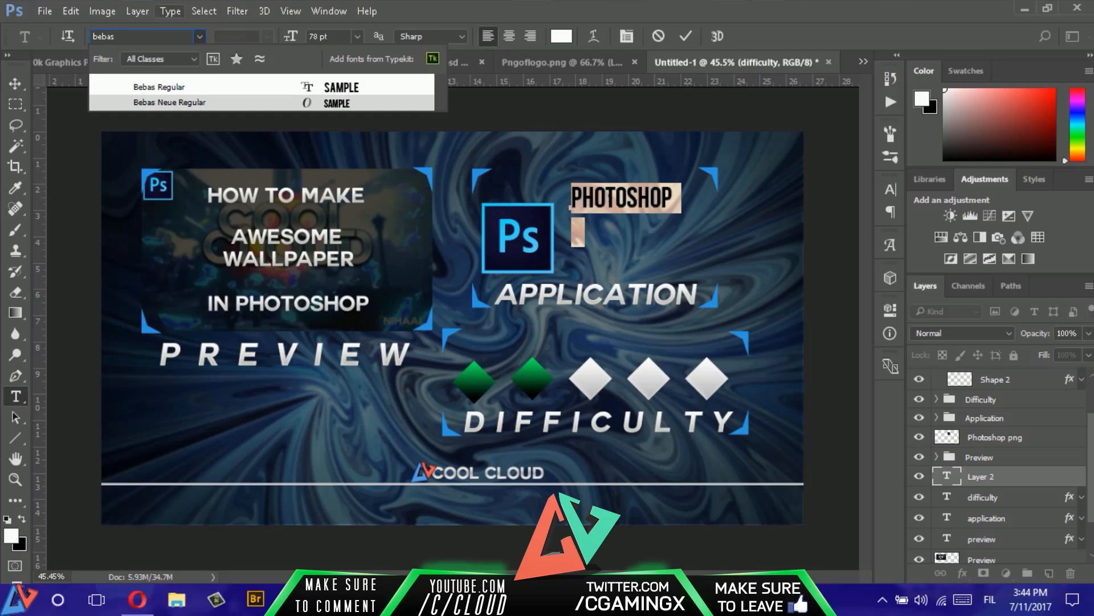
pyautogui.press('Return')
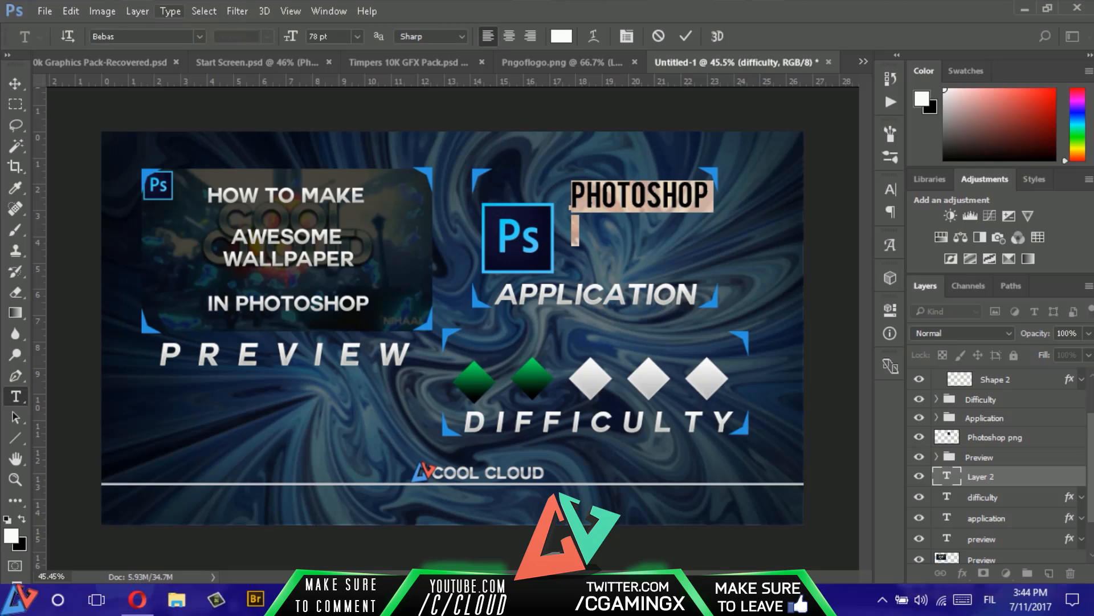
pyautogui.click(685, 36)
pyautogui.press('v')
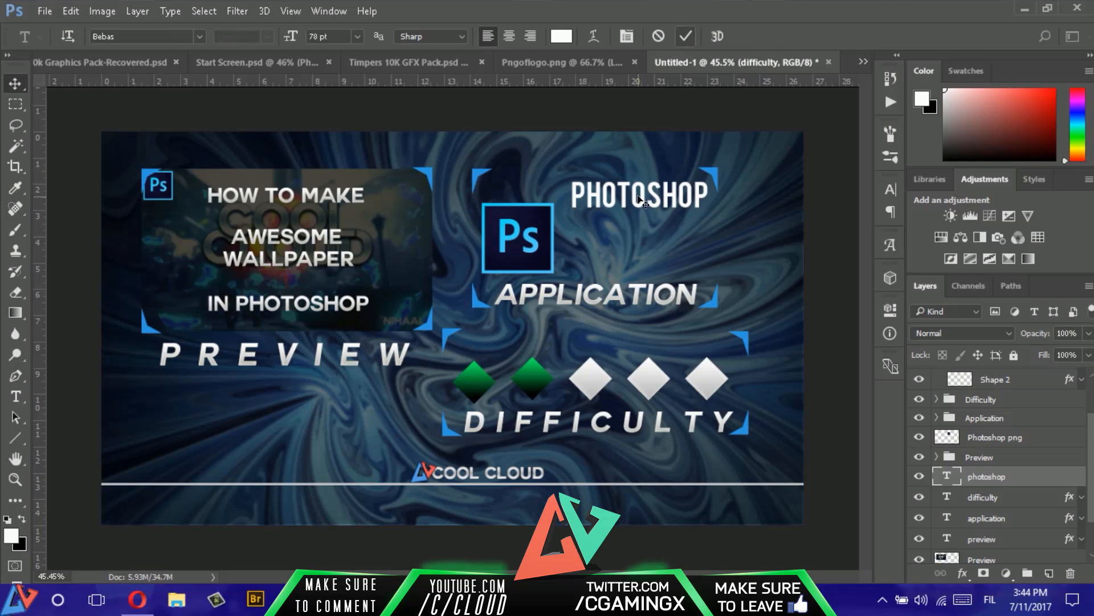
pyautogui.moveTo(637, 198); pyautogui.dragTo(632, 212)
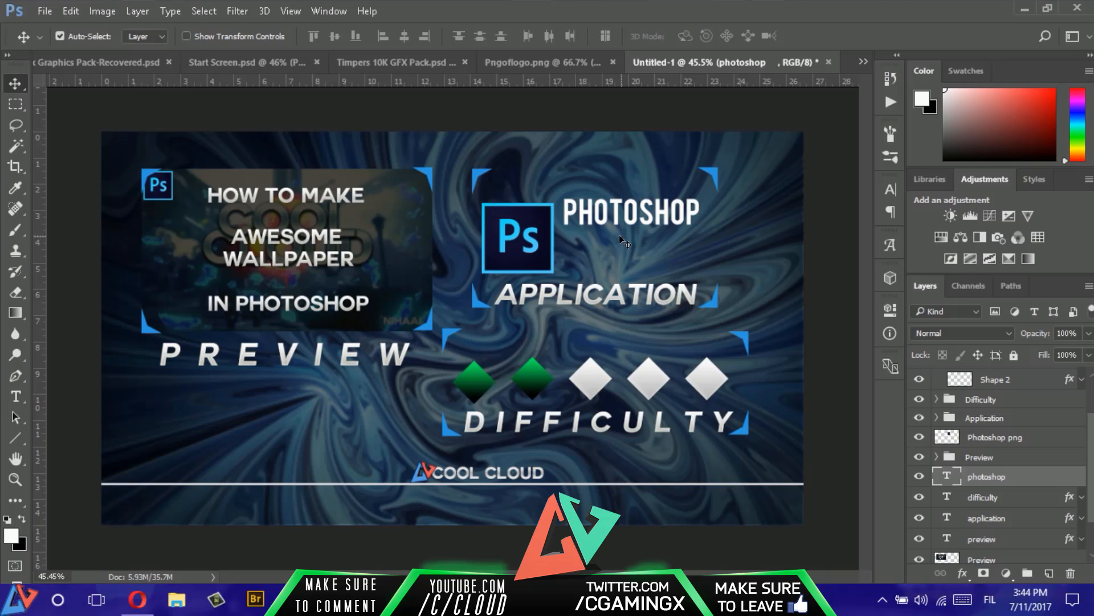
# - Add a separate text layer reading "CS6/CC" below the "PHOTOSHOP" text
pyautogui.press('t')
pyautogui.click(608, 254)
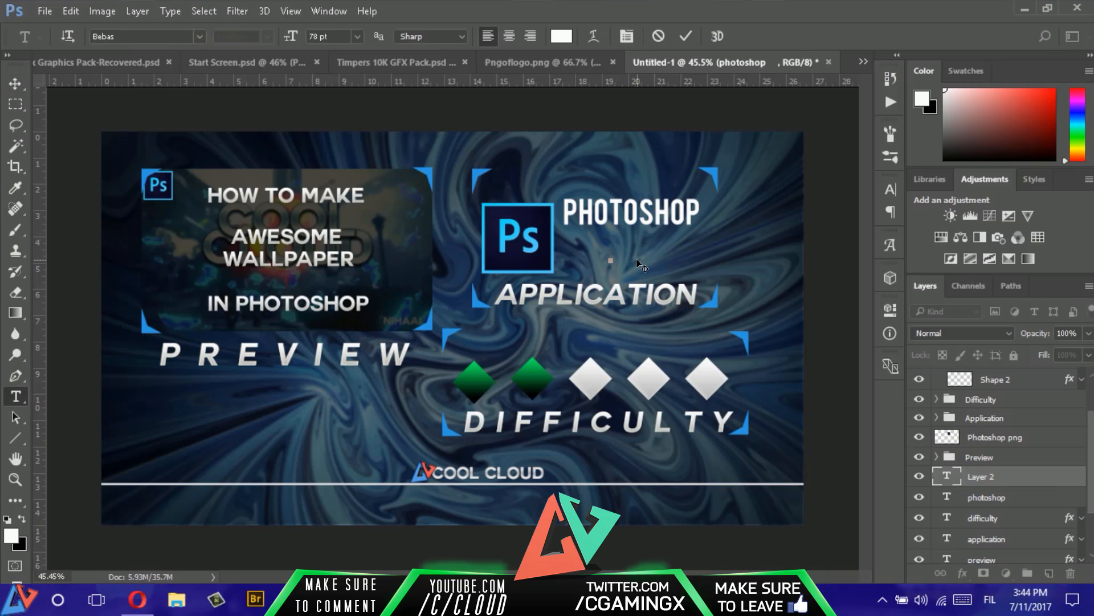
pyautogui.write('CS6/CC')
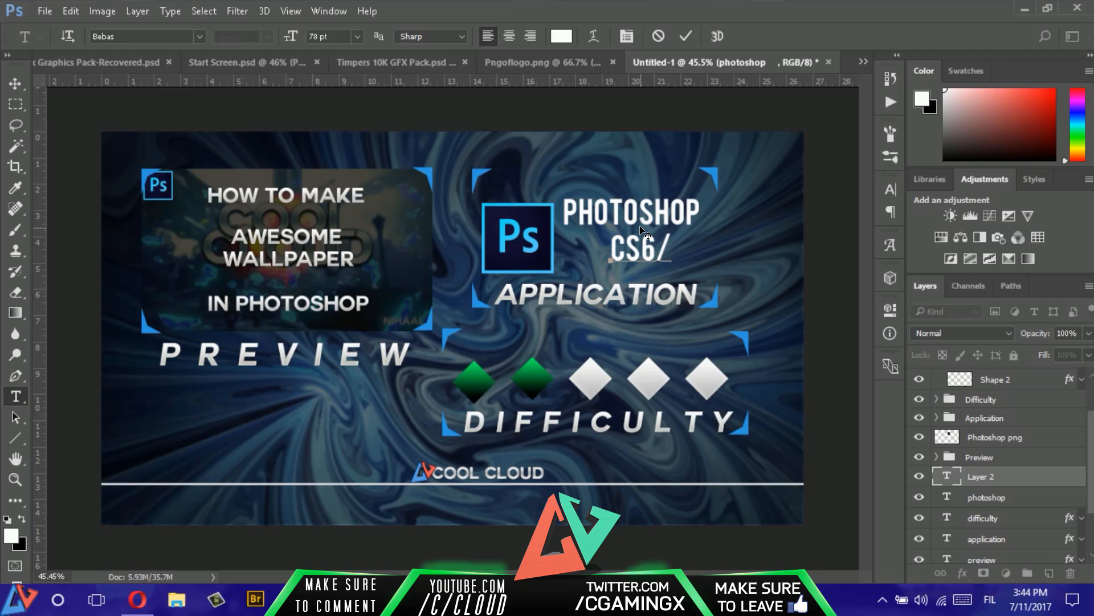
pyautogui.click(685, 36)
# - Move the "CS6/CC" text left until it sits centred beneath "PHOTOSHOP"
pyautogui.press('v')
pyautogui.moveTo(654, 254); pyautogui.dragTo(623, 256)
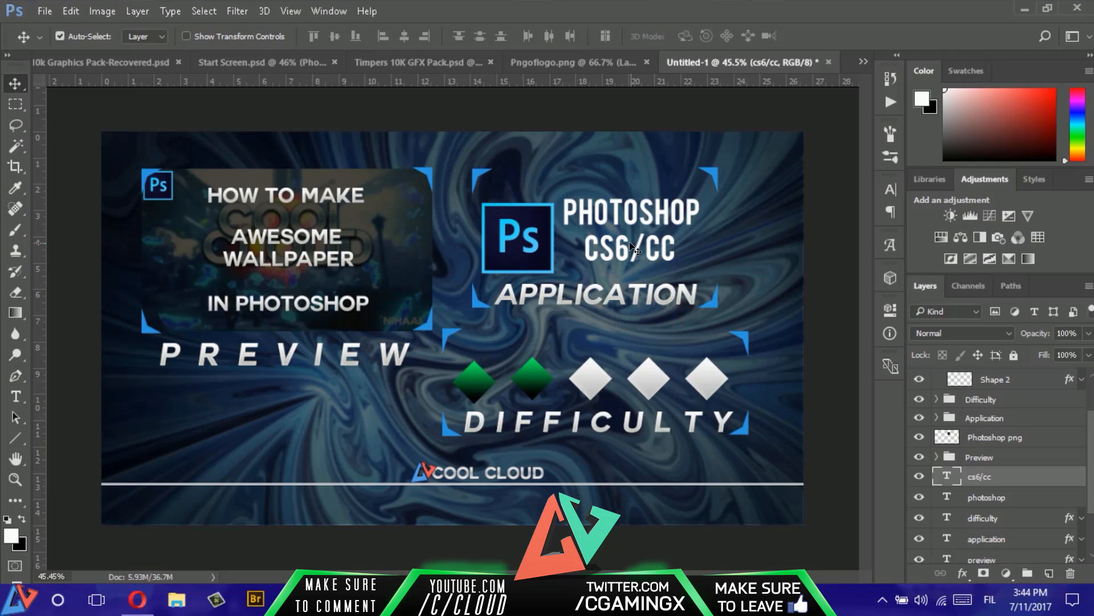
pyautogui.press('Left')
pyautogui.press('Left')
pyautogui.press('Left')
pyautogui.press('Left')
pyautogui.press('Left')
pyautogui.press('Left')
pyautogui.press('Left')
pyautogui.press('Left')
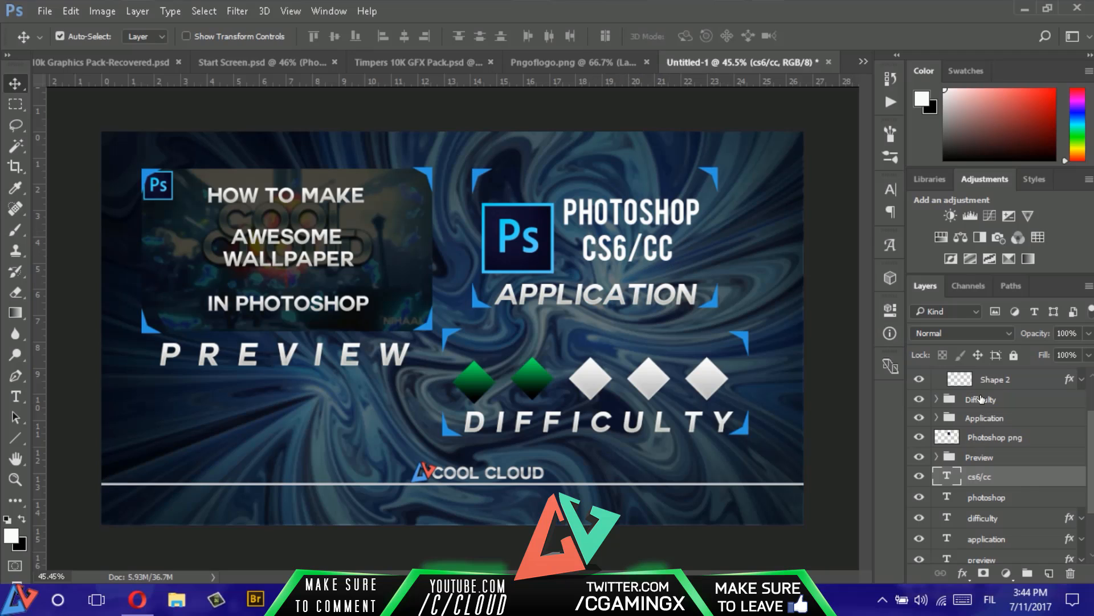
# - Move the "cs6/cc" and "photoshop" text layers and the Photoshop png layer into the Application group
pyautogui.keyDown('ctrl'); pyautogui.click(1020, 499); pyautogui.keyUp('ctrl')
pyautogui.moveTo(1018, 496); pyautogui.dragTo(1003, 415)
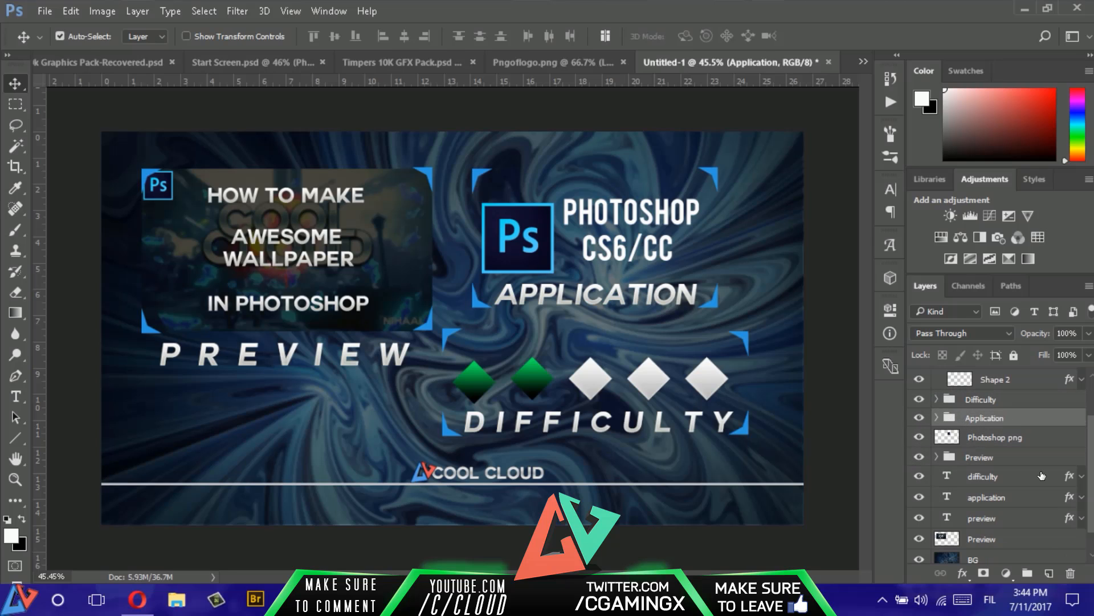
pyautogui.scroll(1, 1006, 439)
pyautogui.click(937, 436)
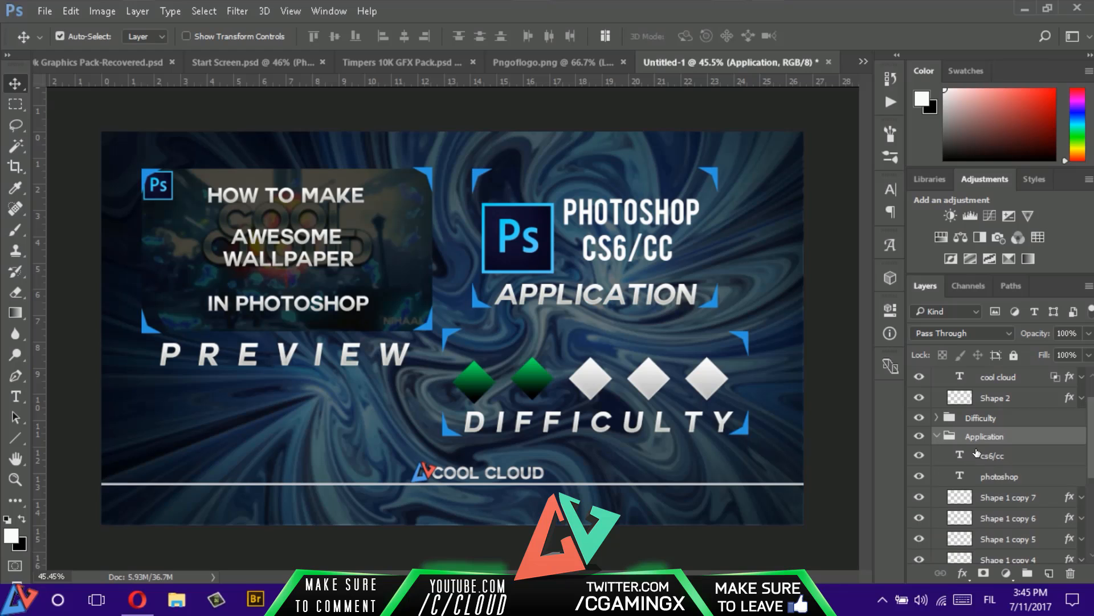
pyautogui.scroll(-3, 1017, 480)
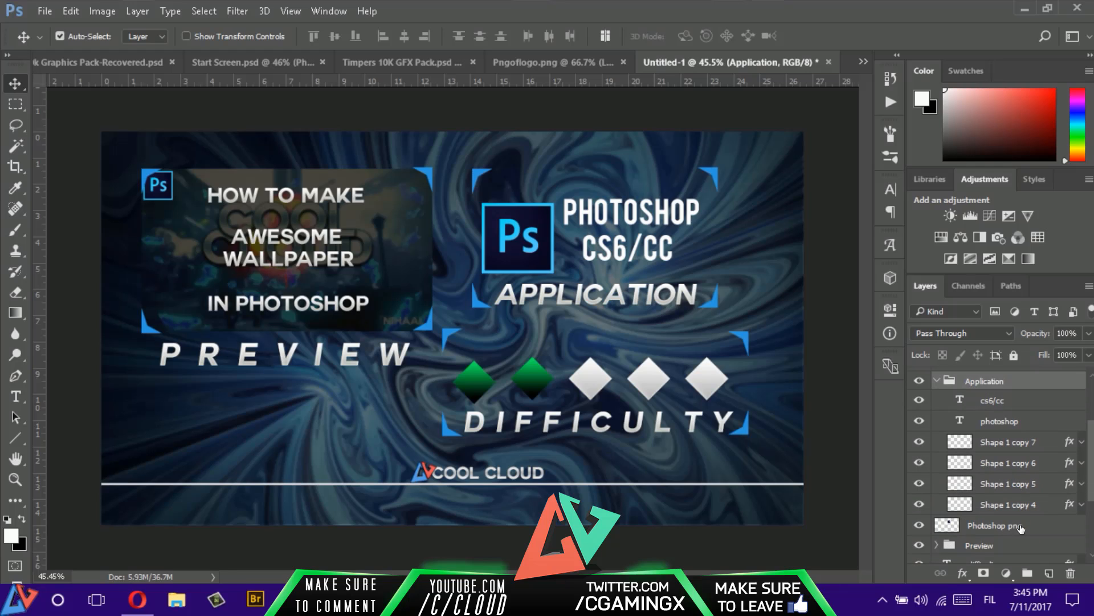
pyautogui.moveTo(1020, 528); pyautogui.dragTo(1017, 397)
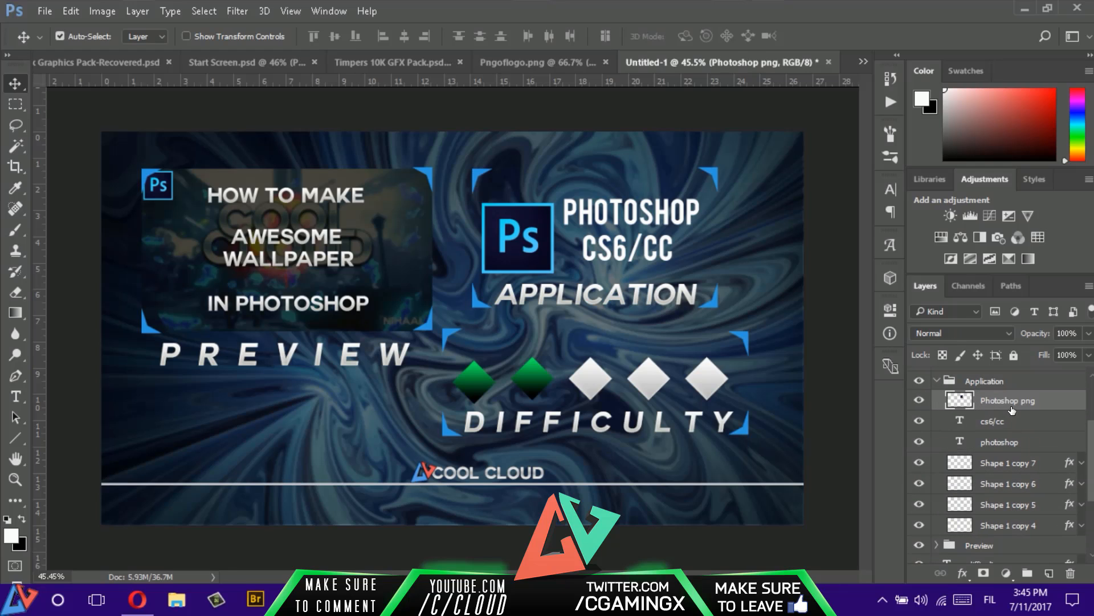
# - Group the Photoshop png, cs6/cc and photoshop layers inside the Application group and rename the new group Photoshop
pyautogui.keyDown('shift'); pyautogui.click(1010, 443); pyautogui.keyUp('shift')
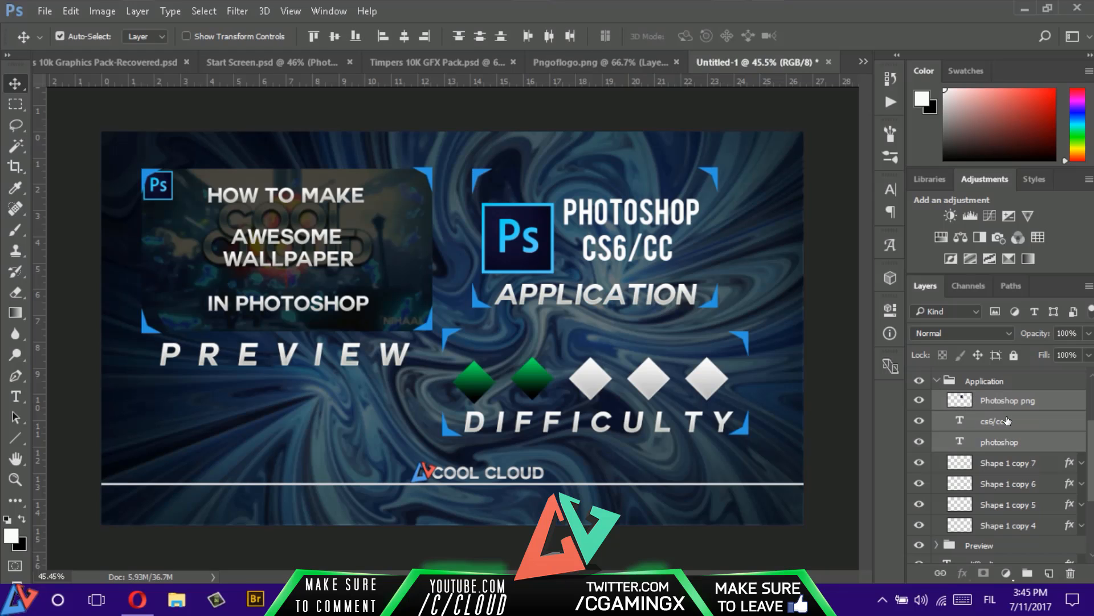
pyautogui.hotkey('ctrl', 'g')
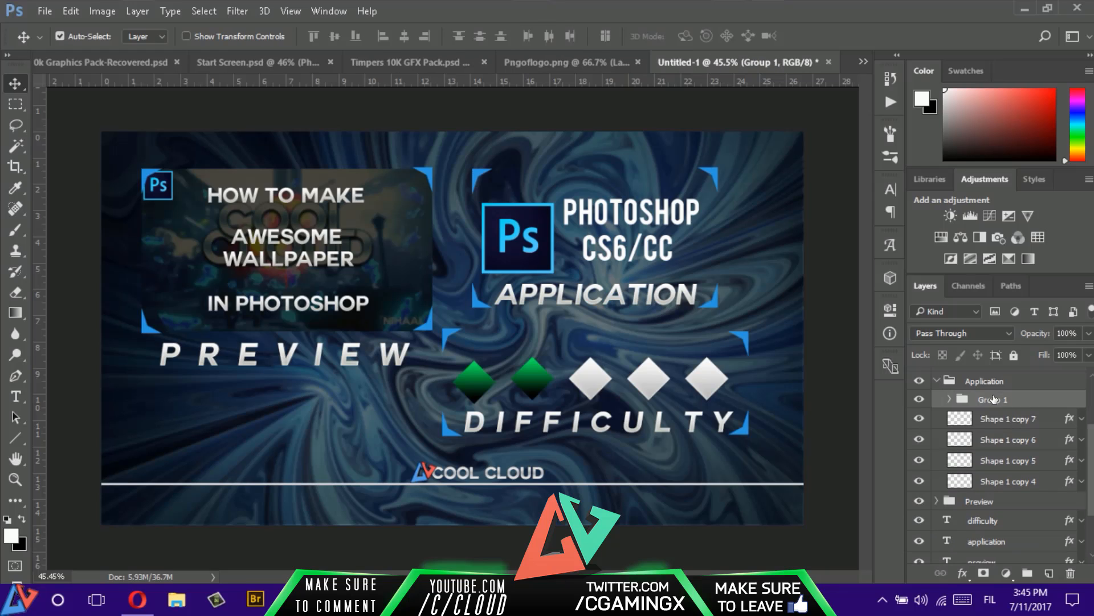
pyautogui.doubleClick(993, 399)
pyautogui.write('Photoshop')
pyautogui.press('Return')
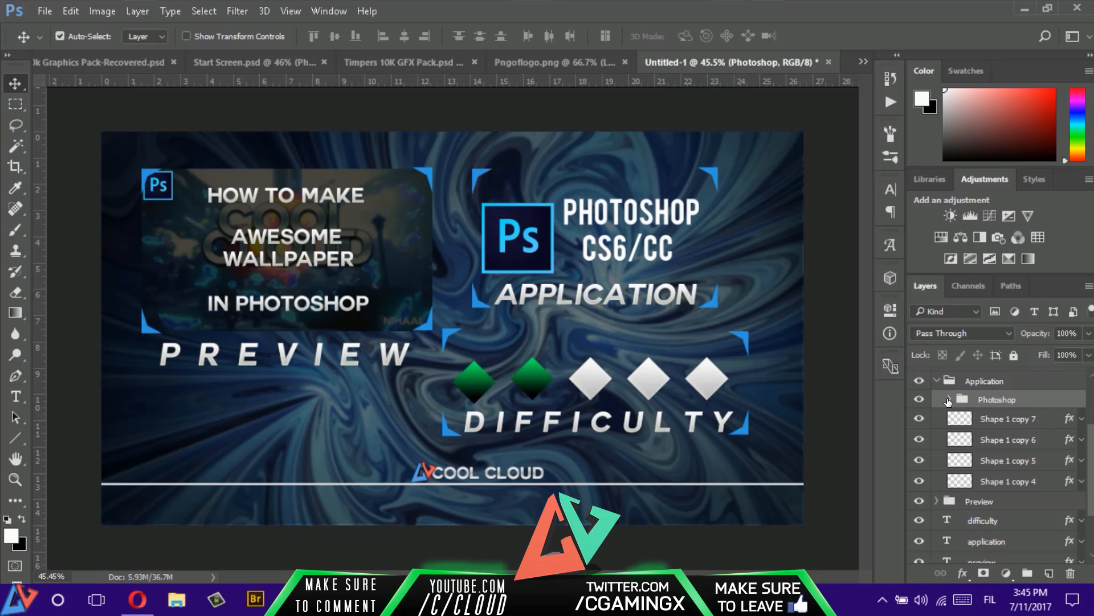
# - Copy the layer style of text layer 3 in Visual's 10k Graphics Pack-Recovered.psd and paste it onto the photoshop text layer in Untitled-1
pyautogui.click(948, 400)
pyautogui.click(948, 401)
pyautogui.click(949, 401)
pyautogui.click(1023, 460)
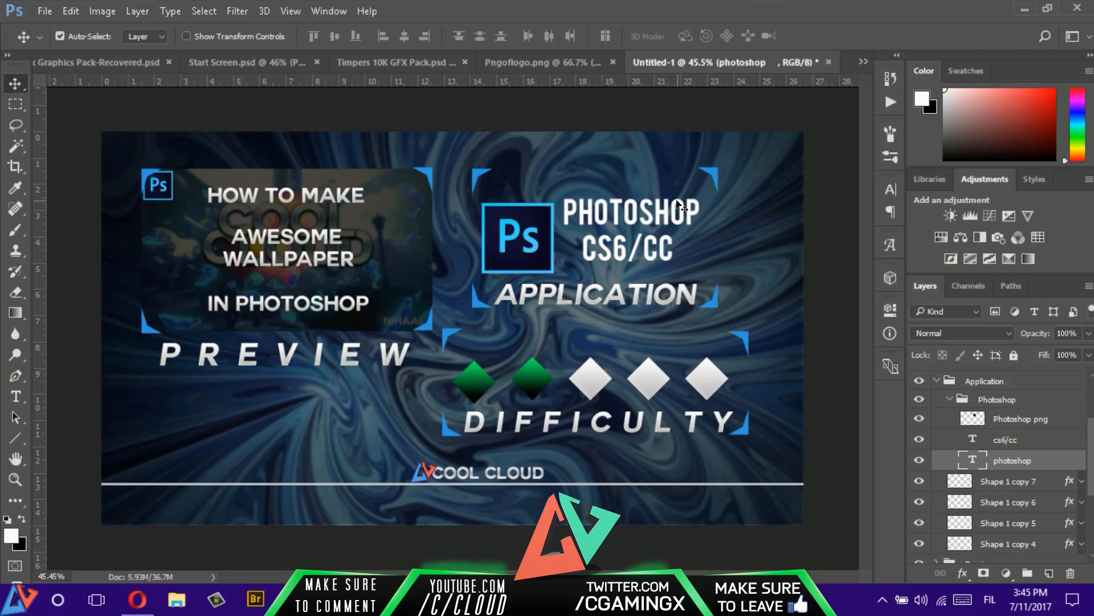
pyautogui.click(114, 62)
pyautogui.rightClick(1020, 443)
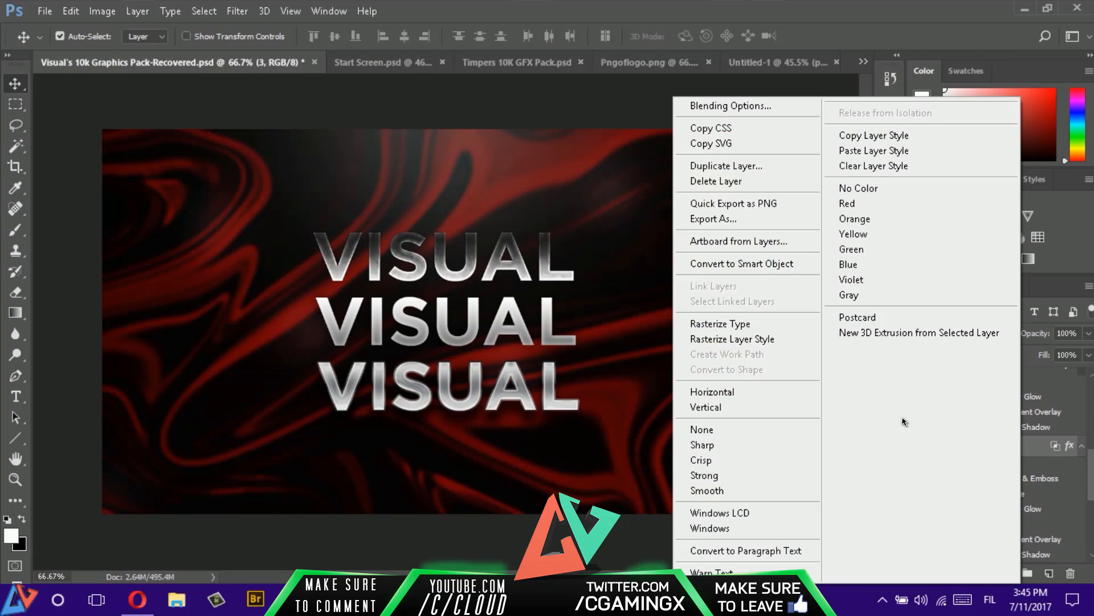
pyautogui.click(890, 149)
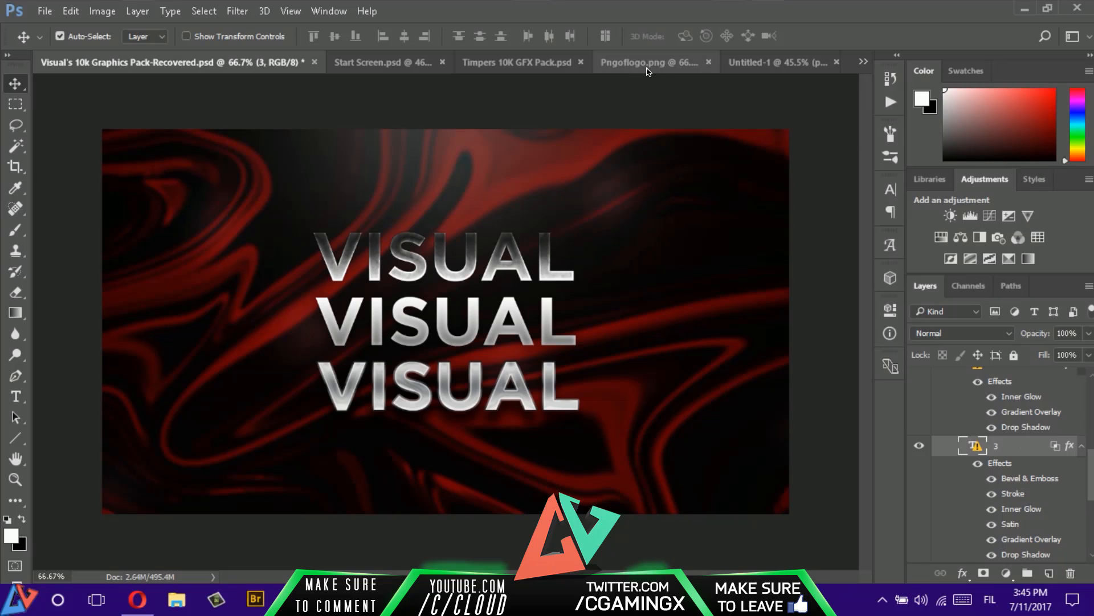
pyautogui.click(781, 63)
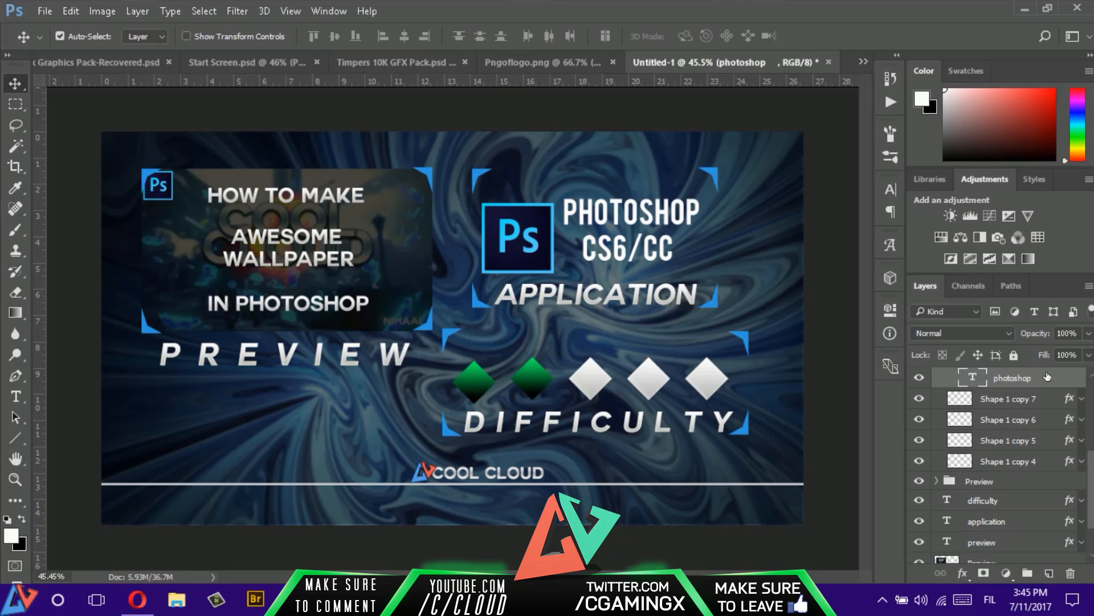
pyautogui.rightClick(1048, 376)
pyautogui.click(901, 149)
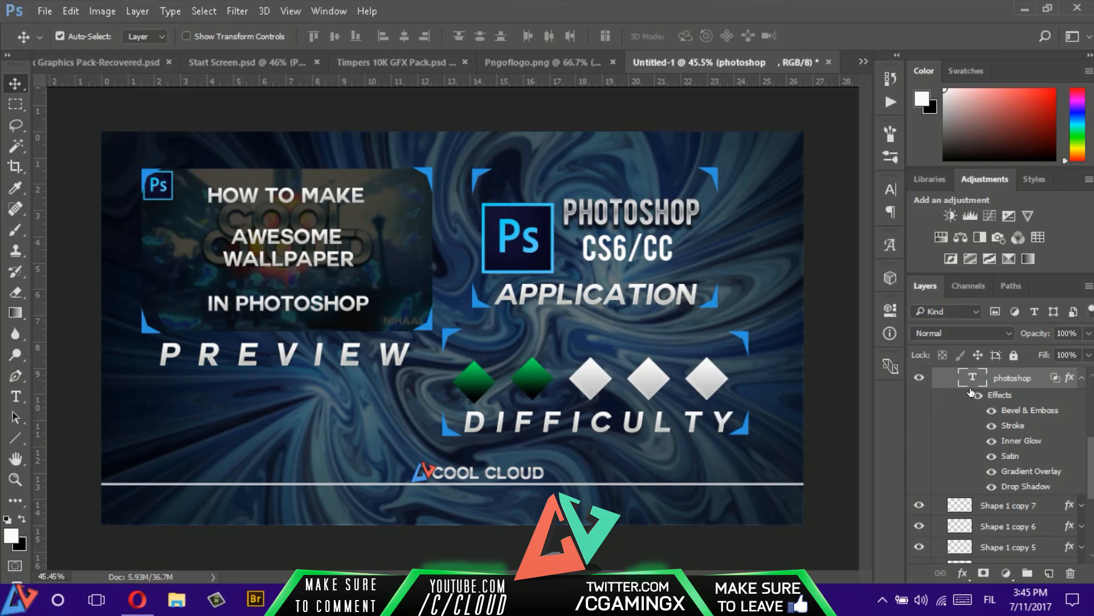
# - Paste the copied layer style onto the cs6/cc text layer
pyautogui.scroll(2, 1014, 402)
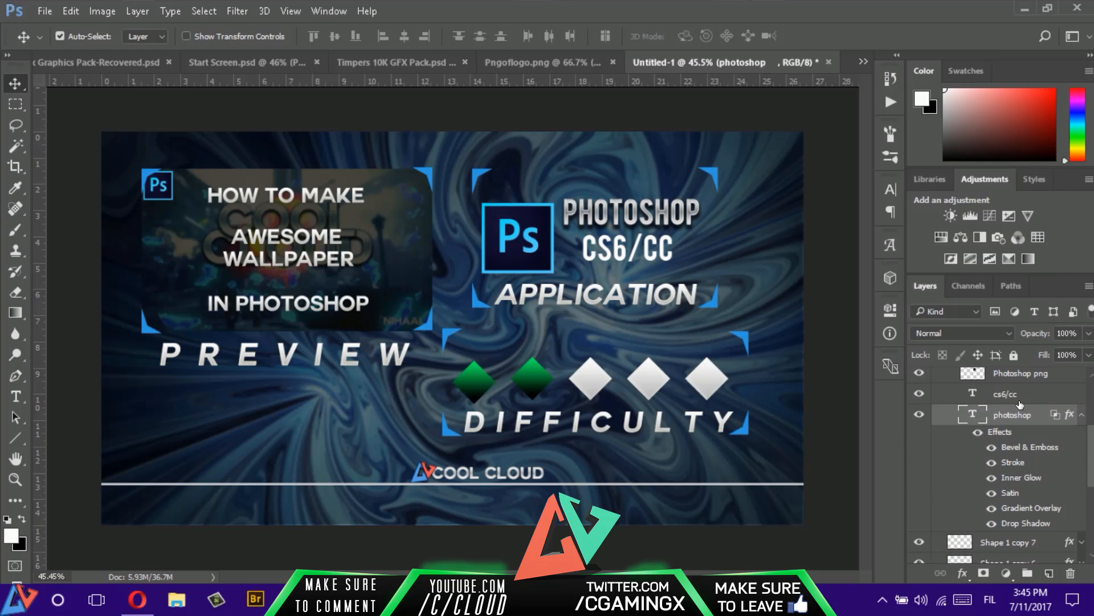
pyautogui.rightClick(1021, 404)
pyautogui.click(899, 158)
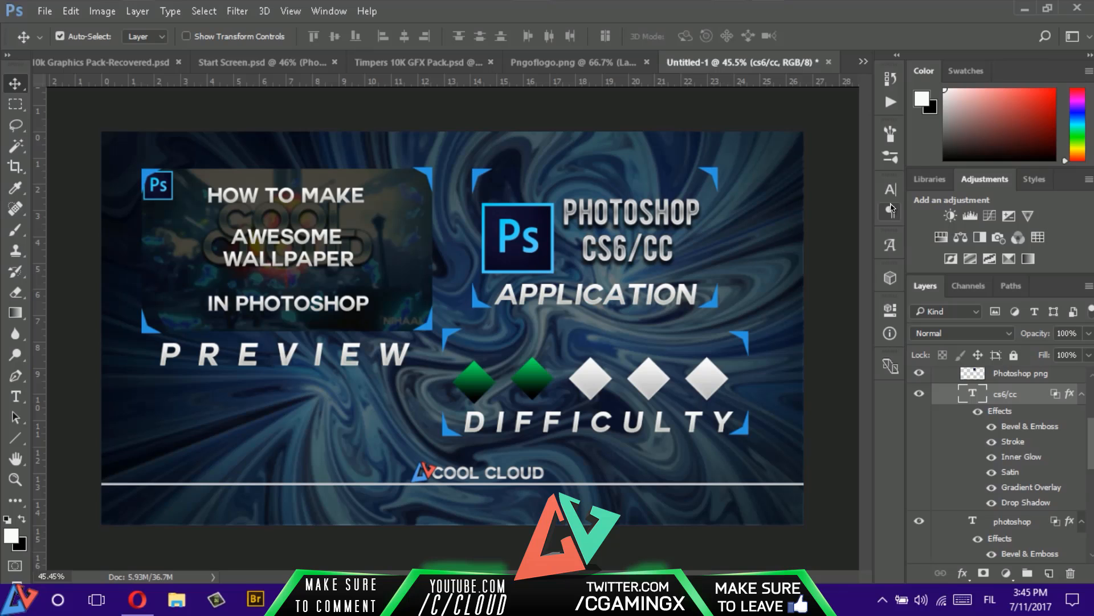
# - Check the Start Screen.psd design, and collapse the effects lists of the cs6/cc and photoshop layers and the Photoshop group in Untitled-1
pyautogui.click(261, 61)
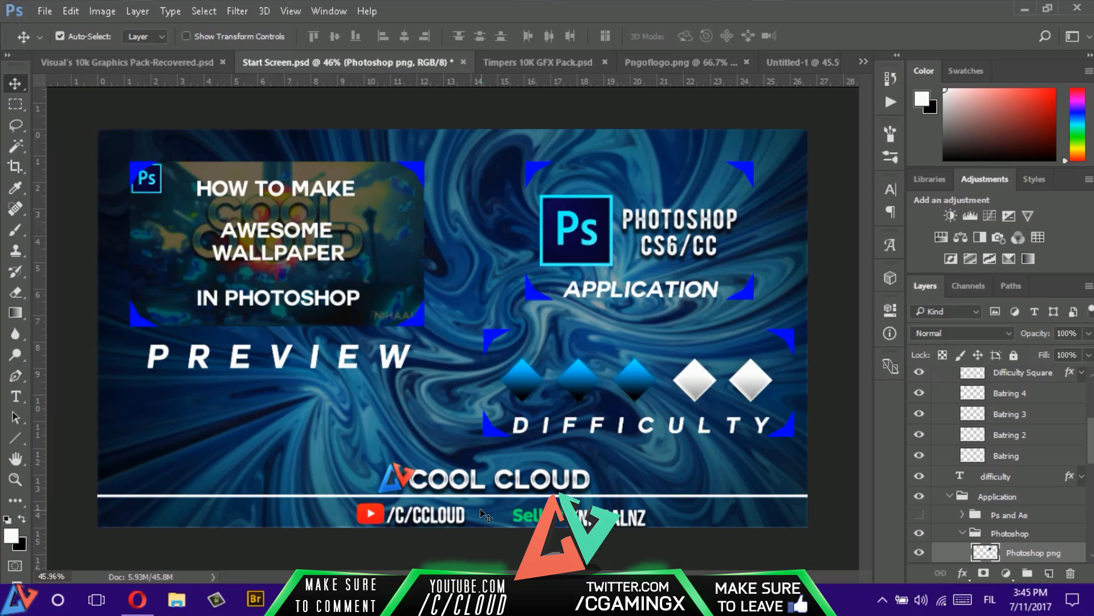
pyautogui.click(787, 64)
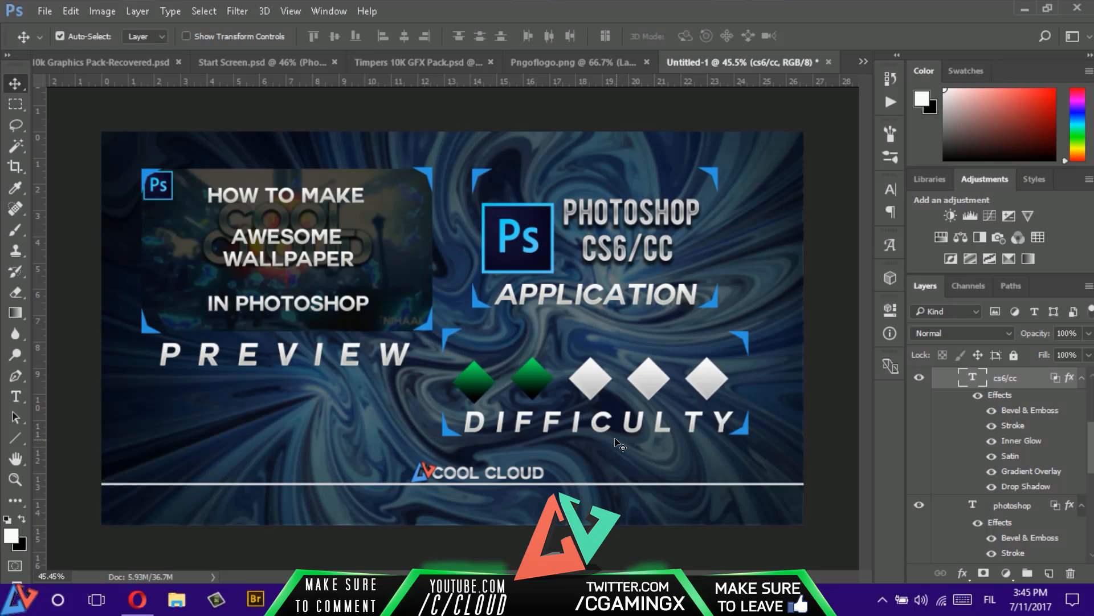
pyautogui.click(1082, 380)
pyautogui.click(1082, 399)
pyautogui.scroll(5, 1072, 413)
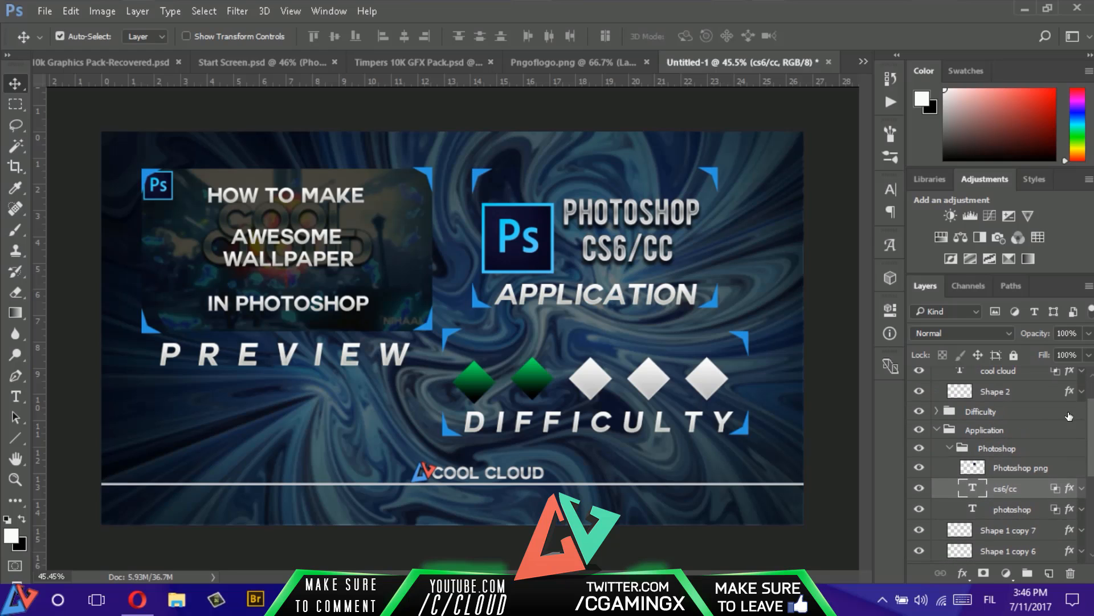
pyautogui.click(947, 449)
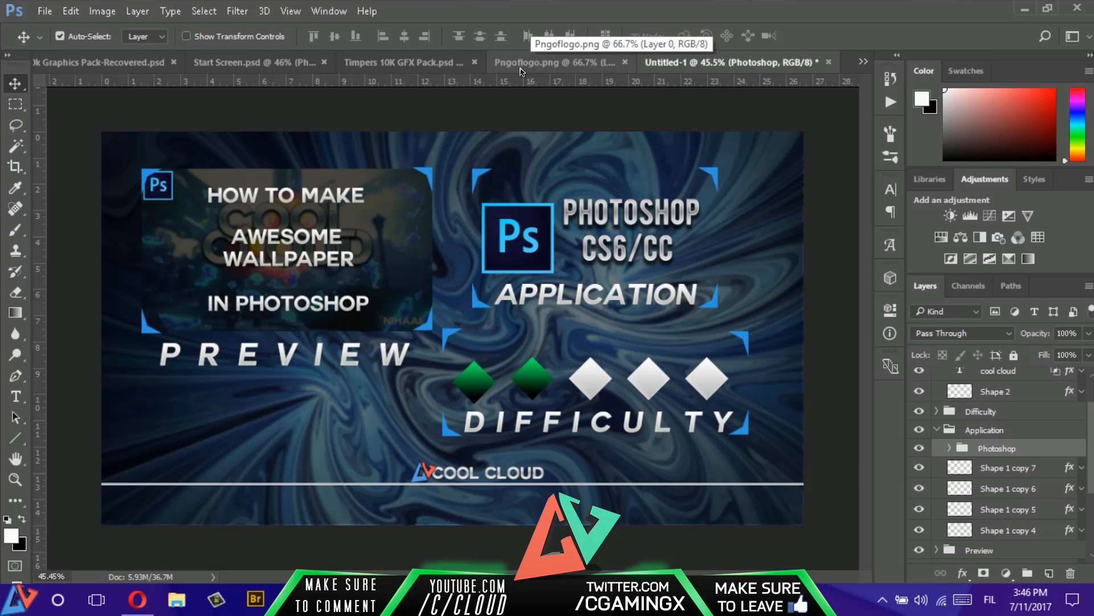
# - Hide the Photoshop group within the Application group and collapse it
pyautogui.click(948, 448)
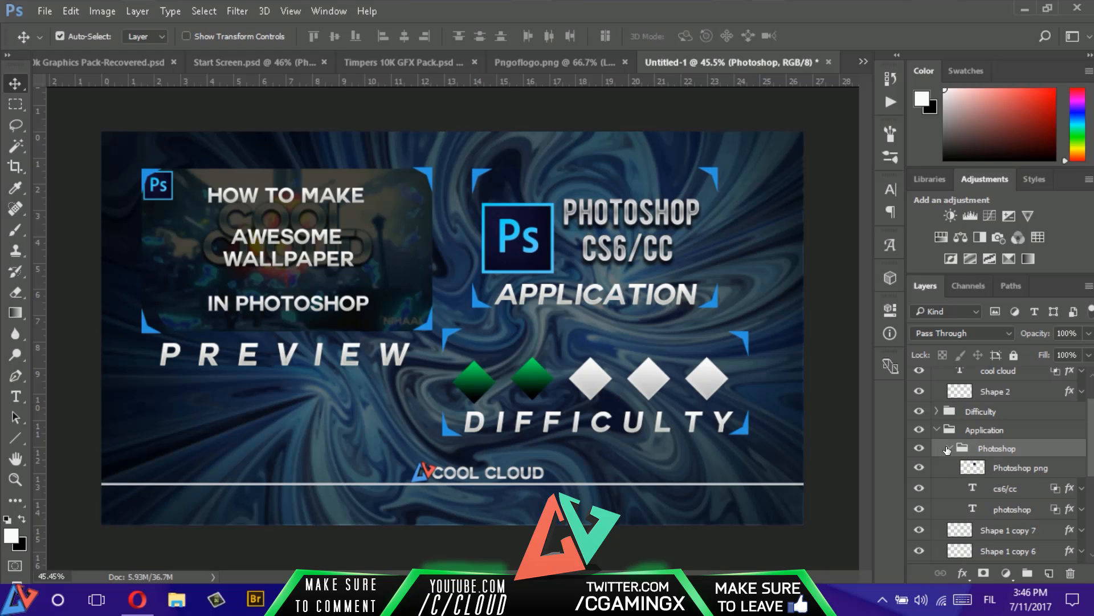
pyautogui.click(919, 448)
pyautogui.click(949, 448)
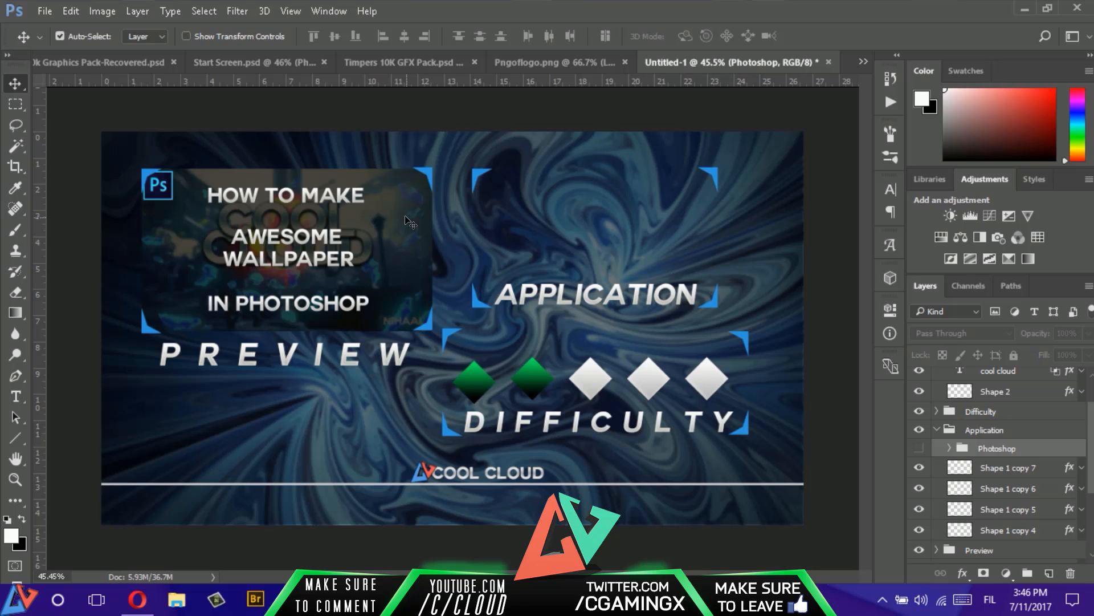
# - In Start Screen.psd, show the After Effect group instead of the Photoshop group and examine its logo and text layers
pyautogui.click(257, 62)
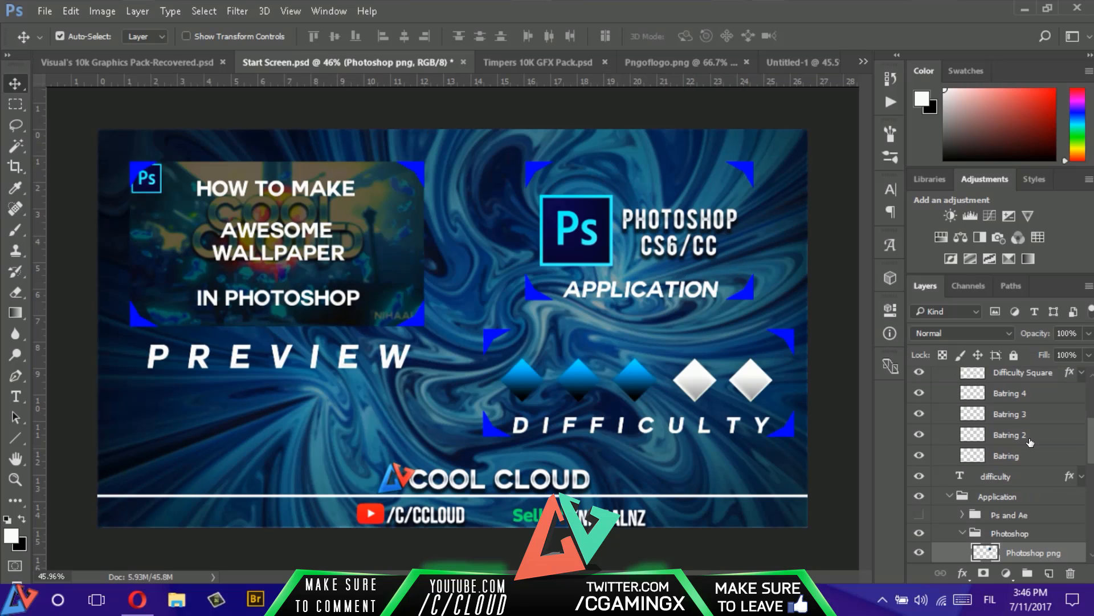
pyautogui.scroll(2, 1026, 450)
pyautogui.scroll(-3, 1024, 464)
pyautogui.scroll(-2, 1024, 465)
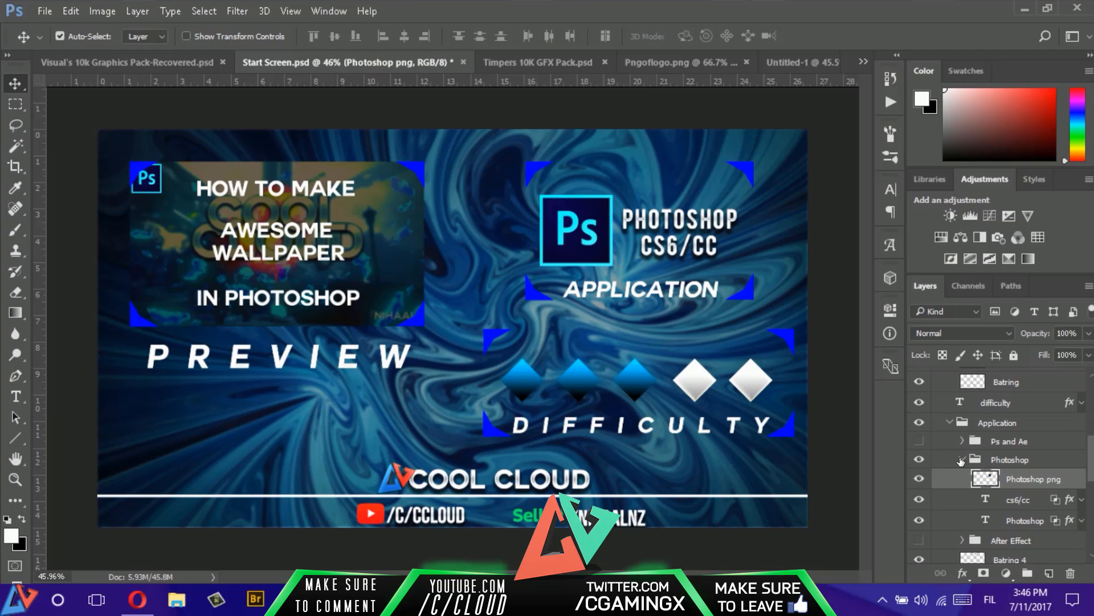
pyautogui.click(961, 459)
pyautogui.click(919, 459)
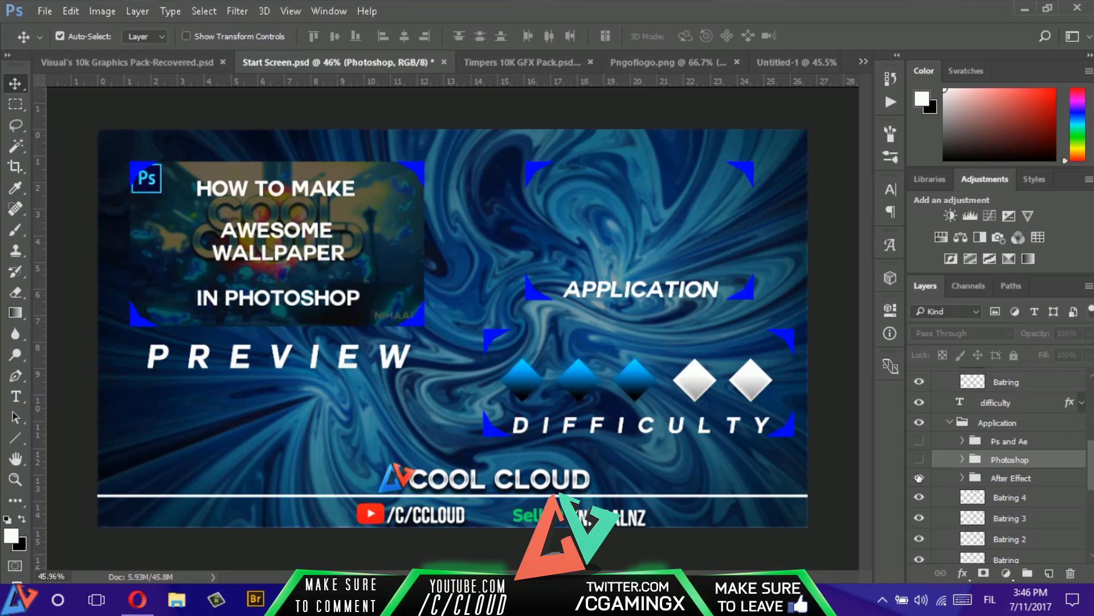
pyautogui.click(919, 478)
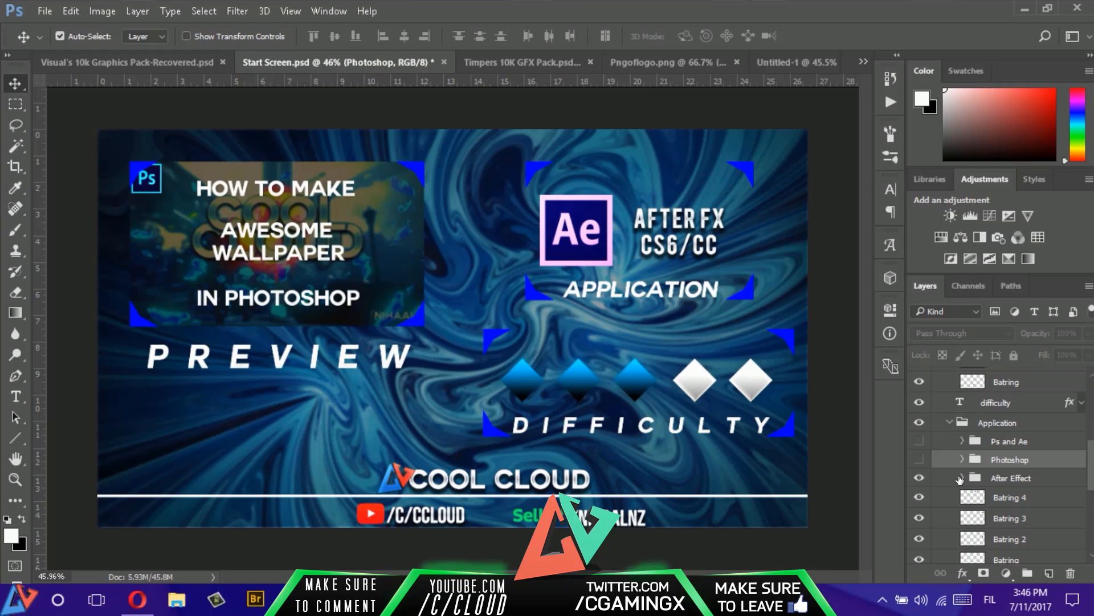
pyautogui.click(962, 478)
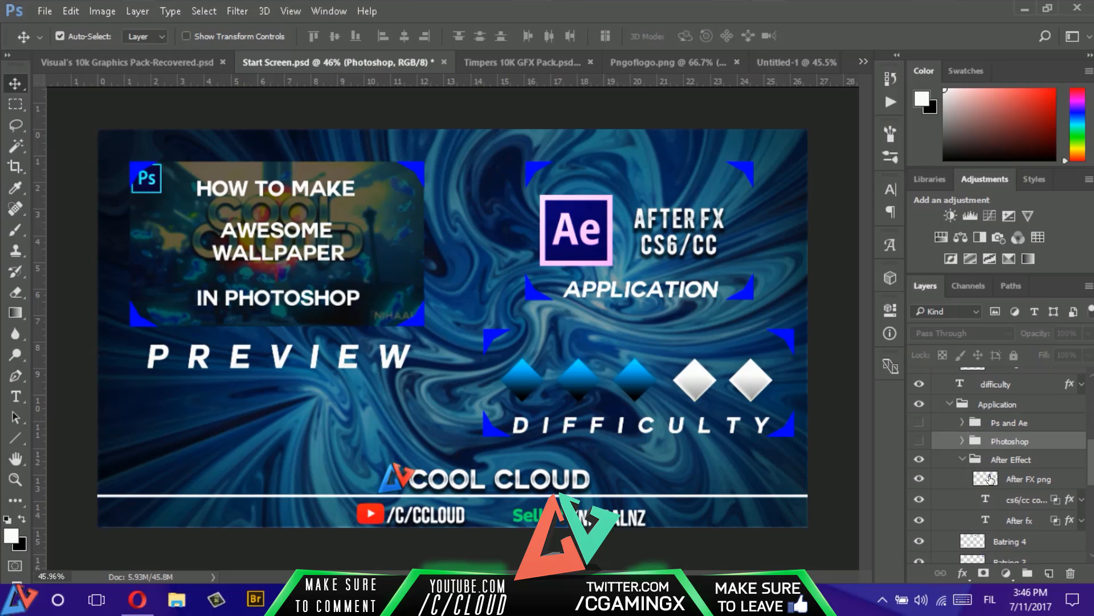
pyautogui.click(1012, 504)
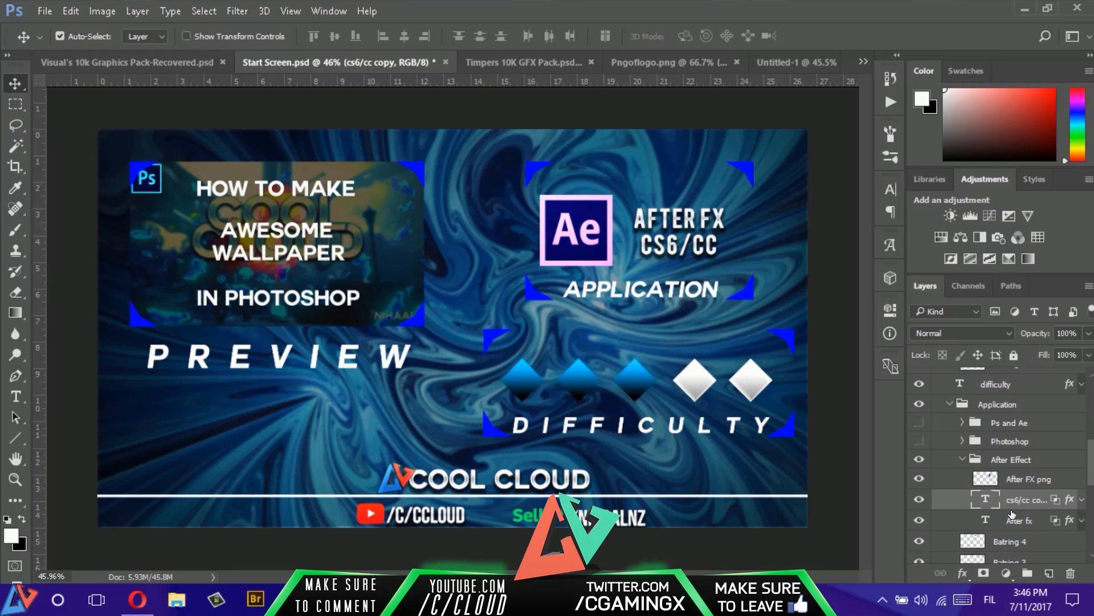
pyautogui.click(1008, 516)
pyautogui.click(962, 458)
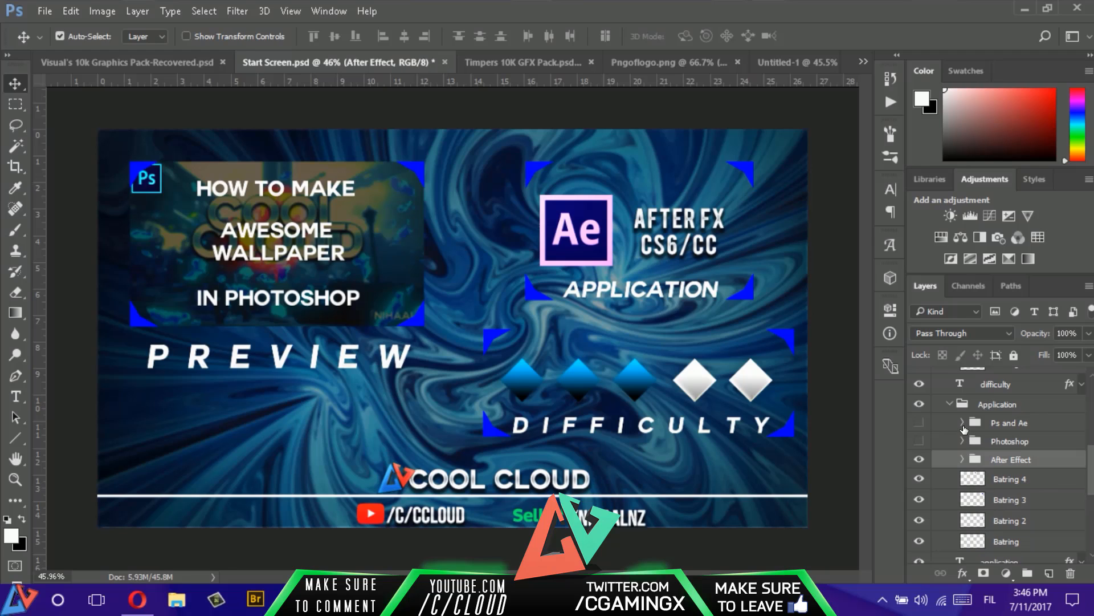
# - Preview the Ps and Ae group on its own, and restore the Photoshop group as the only visible application variant
pyautogui.click(962, 425)
pyautogui.click(963, 424)
pyautogui.click(919, 422)
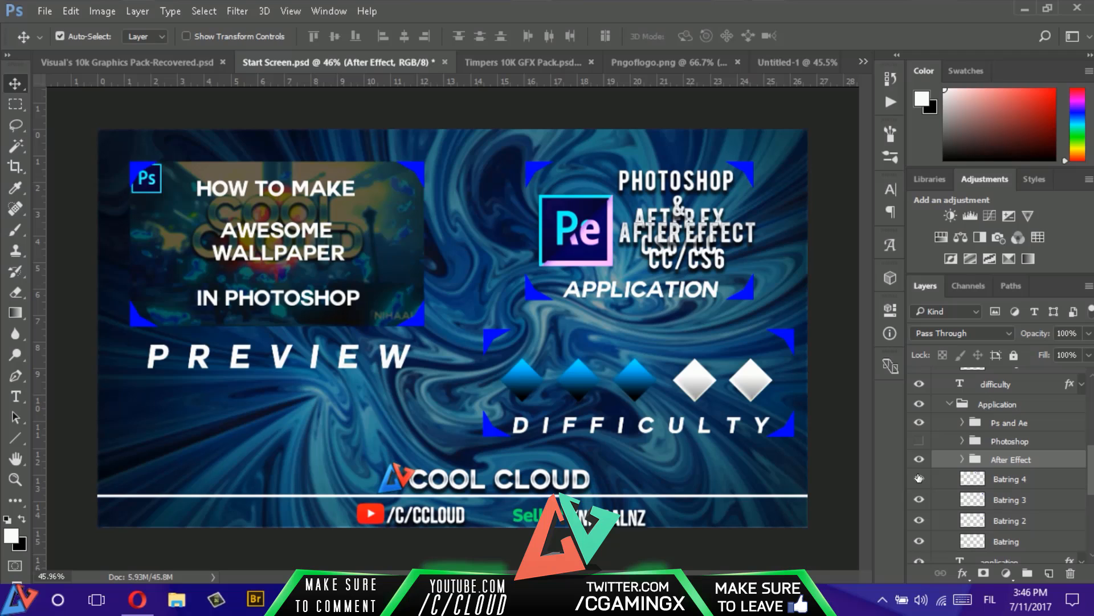
pyautogui.click(919, 458)
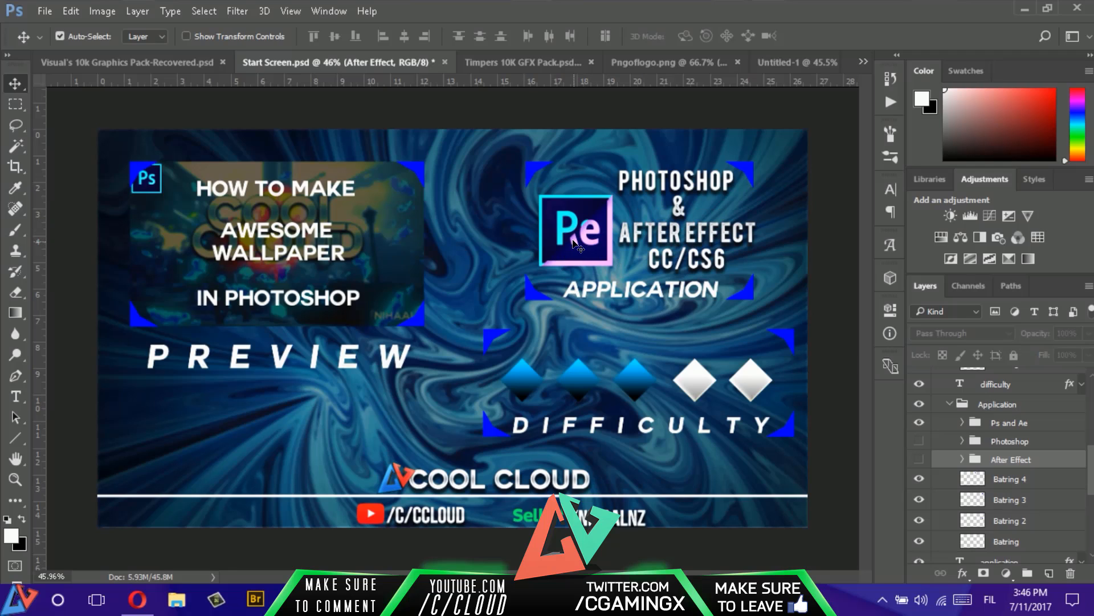
pyautogui.click(919, 422)
pyautogui.click(919, 441)
# - Try to move the After FX png logo while its After Effect group is hidden
pyautogui.click(961, 459)
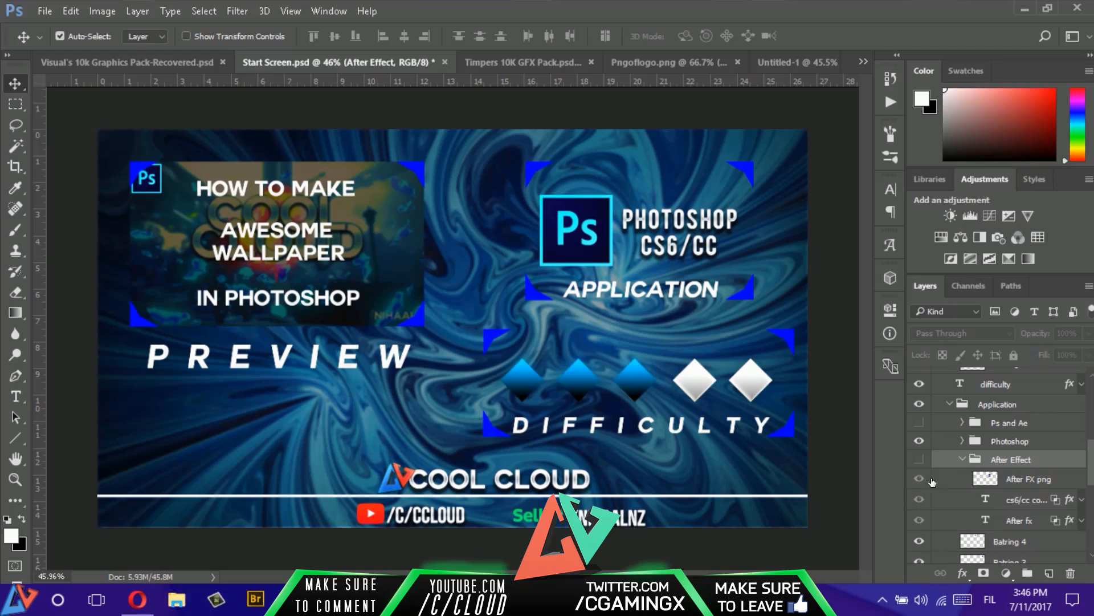
pyautogui.click(1020, 479)
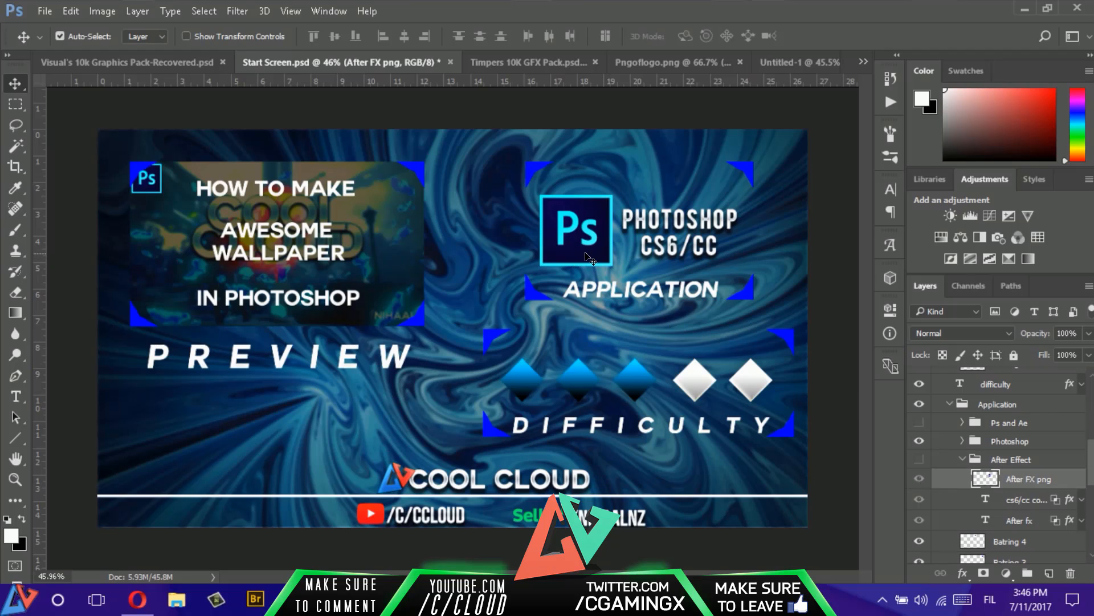
pyautogui.moveTo(598, 238); pyautogui.dragTo(588, 258)
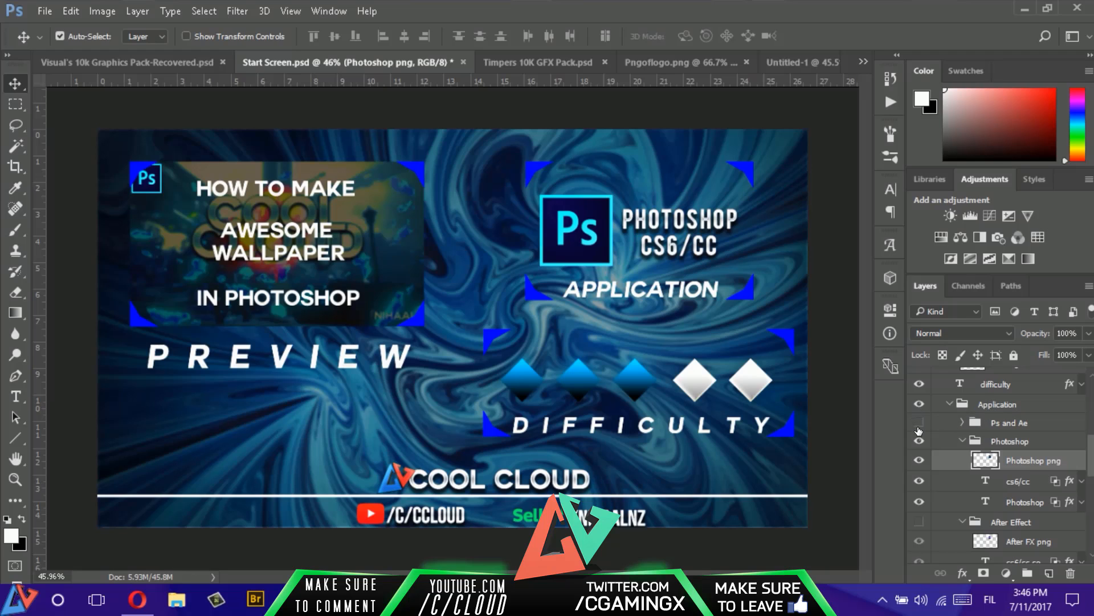
# - Show the After Effect group instead of the Photoshop group, and copy its After FX png logo into Untitled-1 over the Ps logo
pyautogui.click(919, 440)
pyautogui.click(920, 521)
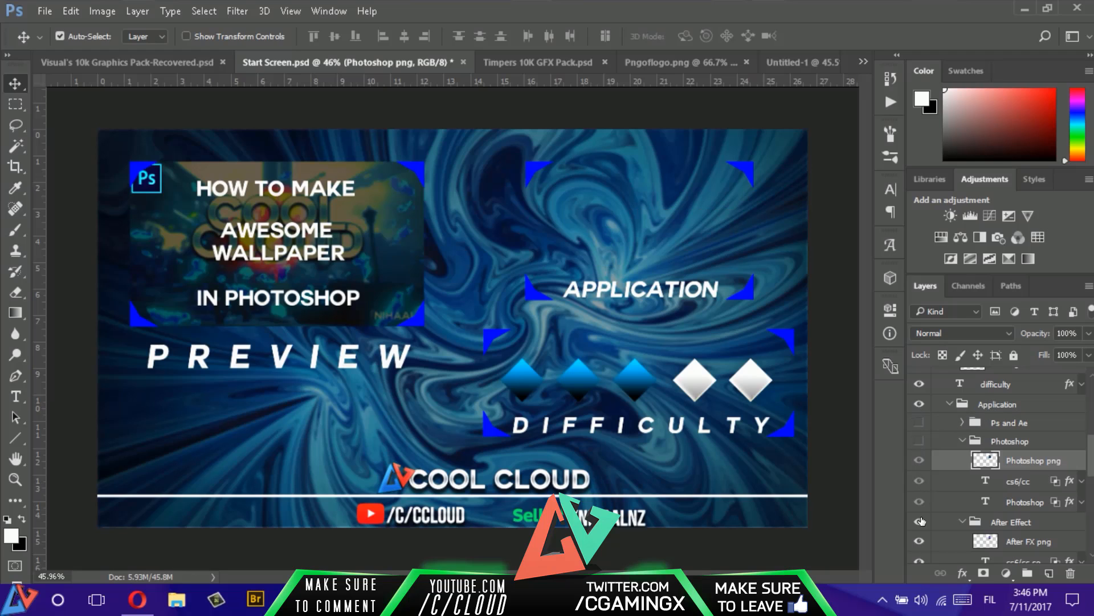
pyautogui.click(1020, 541)
pyautogui.moveTo(590, 223); pyautogui.dragTo(508, 237)
# - Show the Photoshop group in Untitled-1 and nudge the Ae logo until it lies exactly over the Ps logo
pyautogui.click(919, 397)
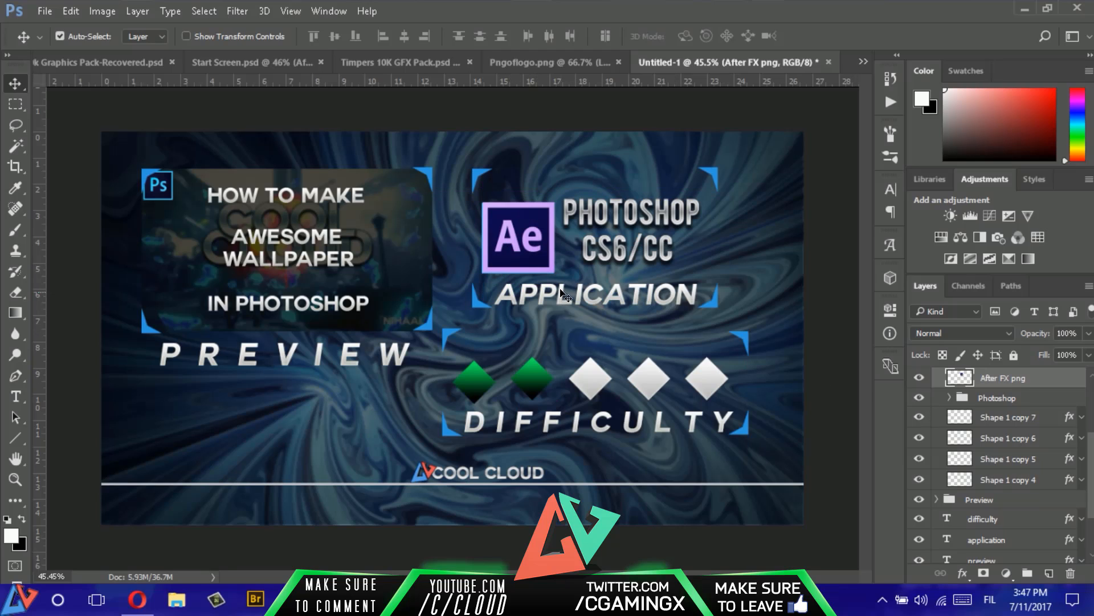
pyautogui.press('Down')
pyautogui.press('Left')
pyautogui.press('Left')
pyautogui.press('Left')
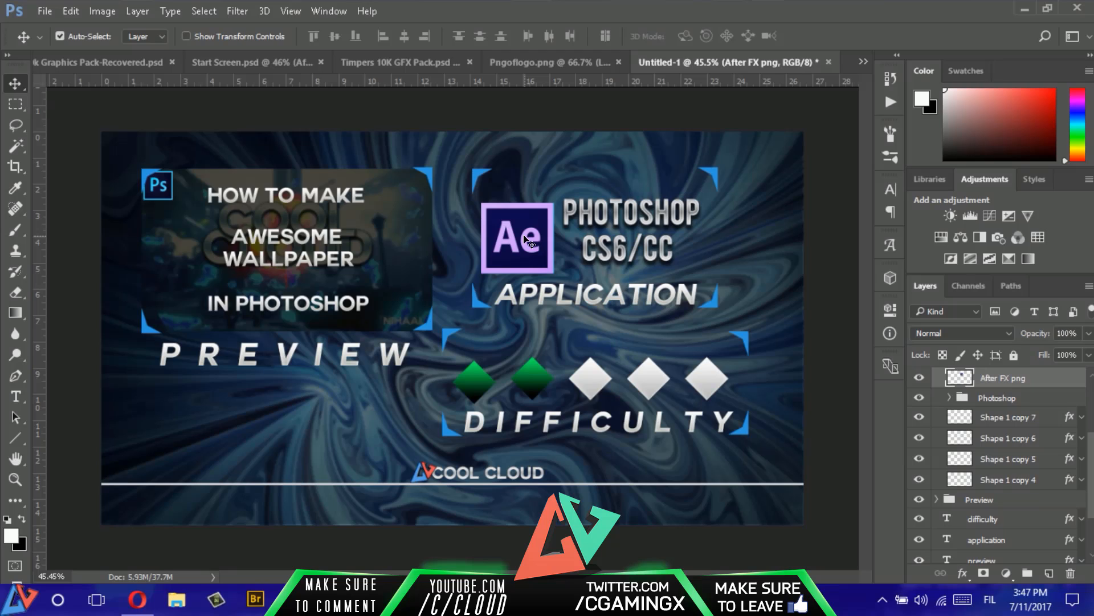
pyautogui.press('Right')
pyautogui.press('Right')
pyautogui.press('Right')
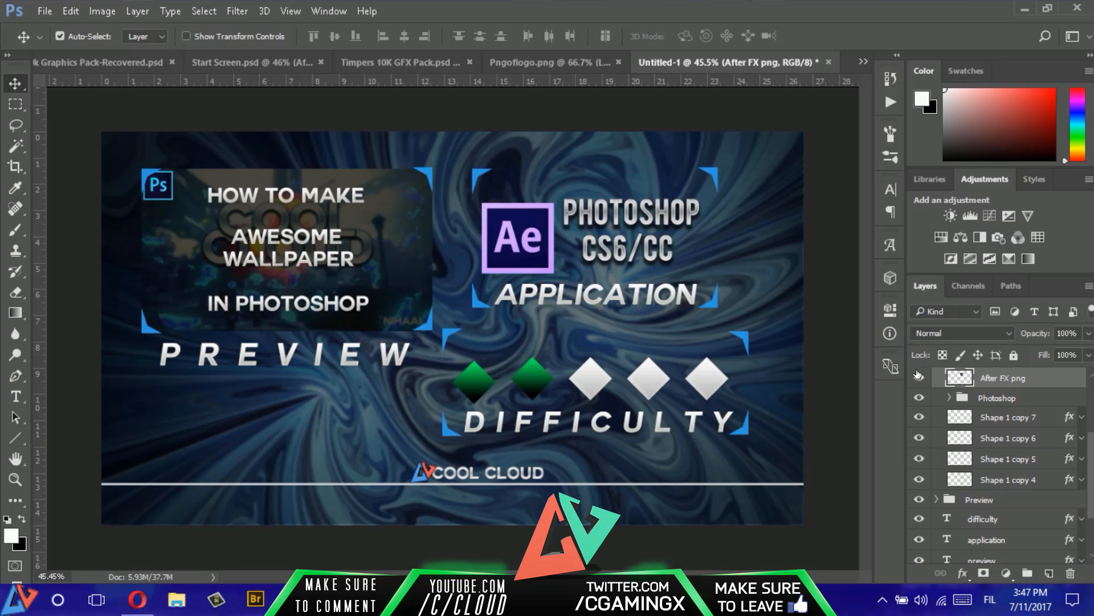
# - Examine the combined Ps and Ae design in Start Screen.psd with the After Effect group hidden, and return to Untitled-1
pyautogui.click(268, 69)
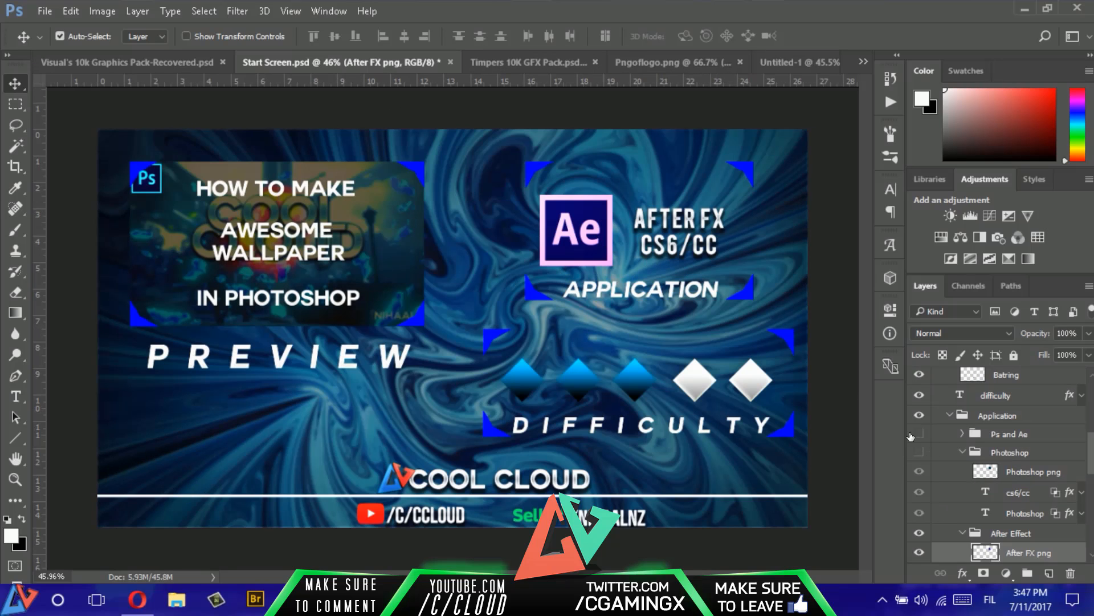
pyautogui.click(919, 532)
pyautogui.click(919, 434)
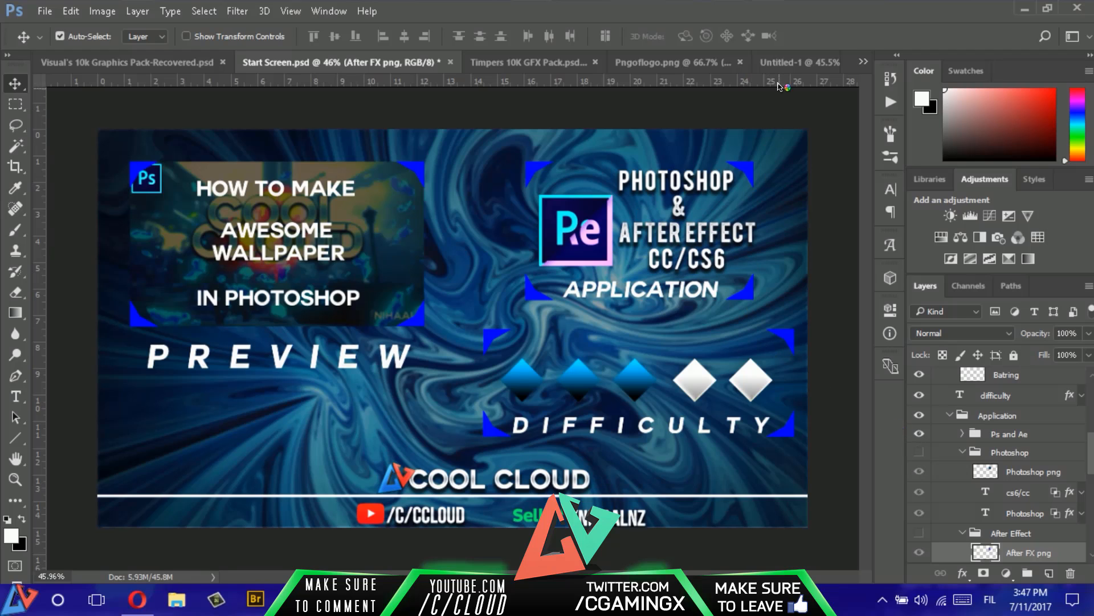
pyautogui.click(785, 63)
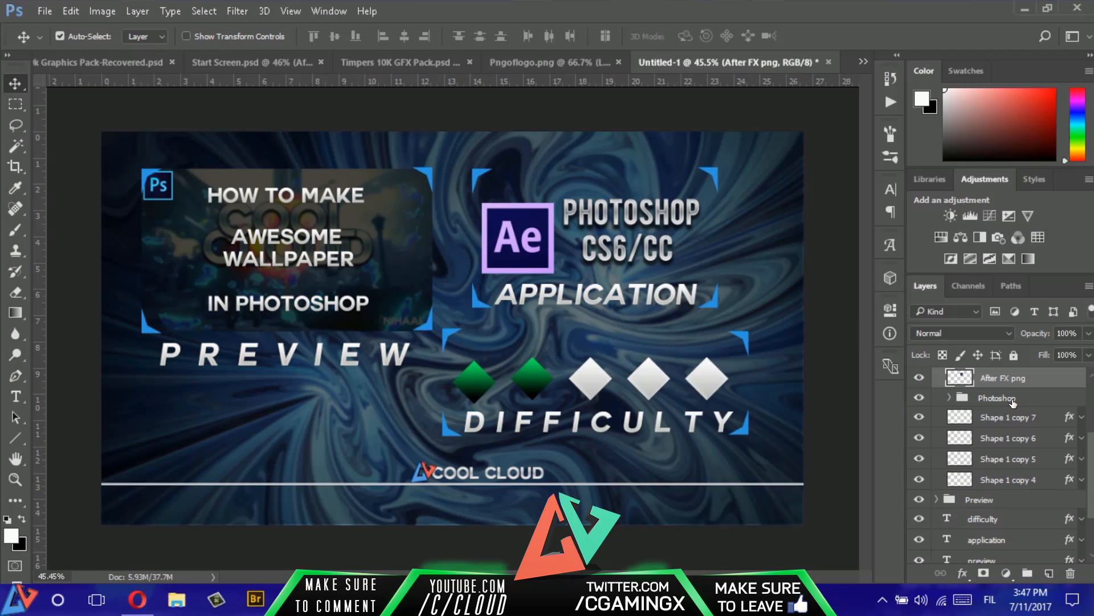
# - Duplicate the Photoshop png layer and move the copy out of the Photoshop group, directly above the After FX png layer
pyautogui.scroll(2, 1014, 403)
pyautogui.scroll(1, 1013, 420)
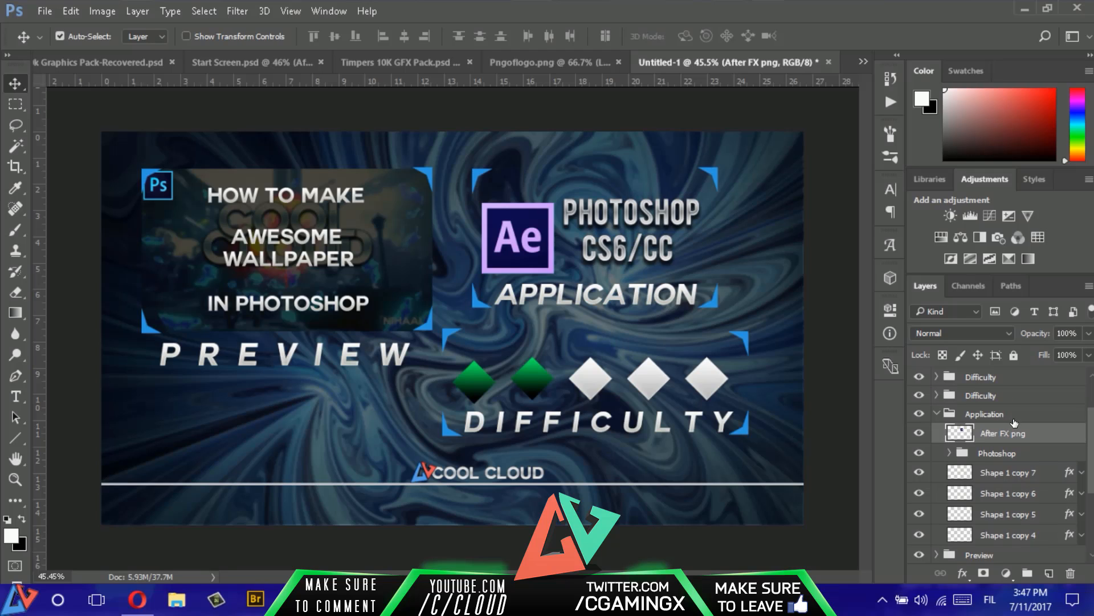
pyautogui.scroll(-1, 1013, 421)
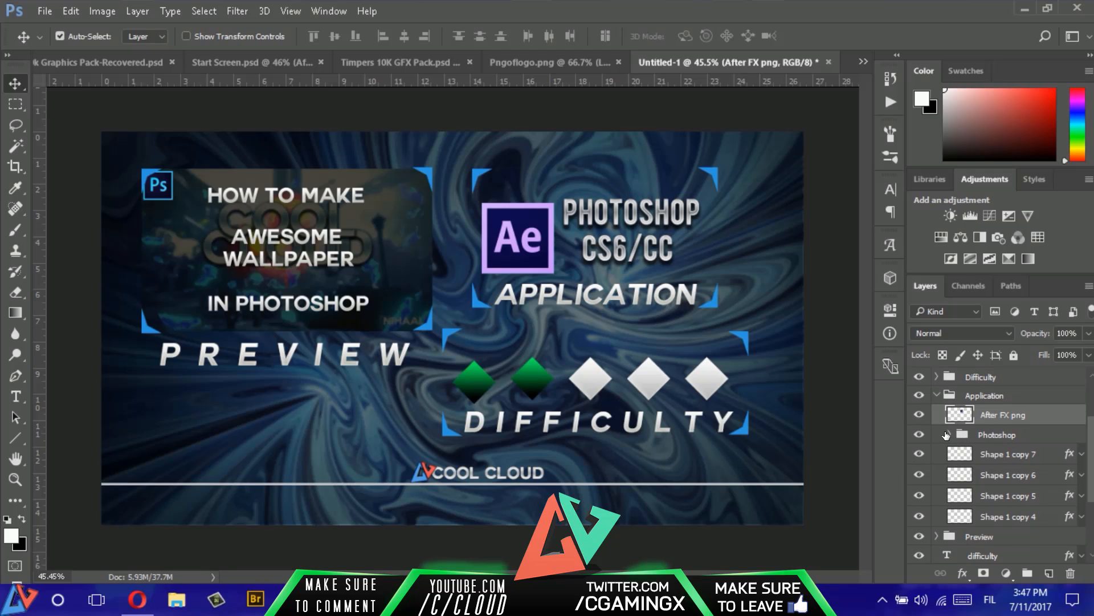
pyautogui.click(946, 435)
pyautogui.click(1022, 462)
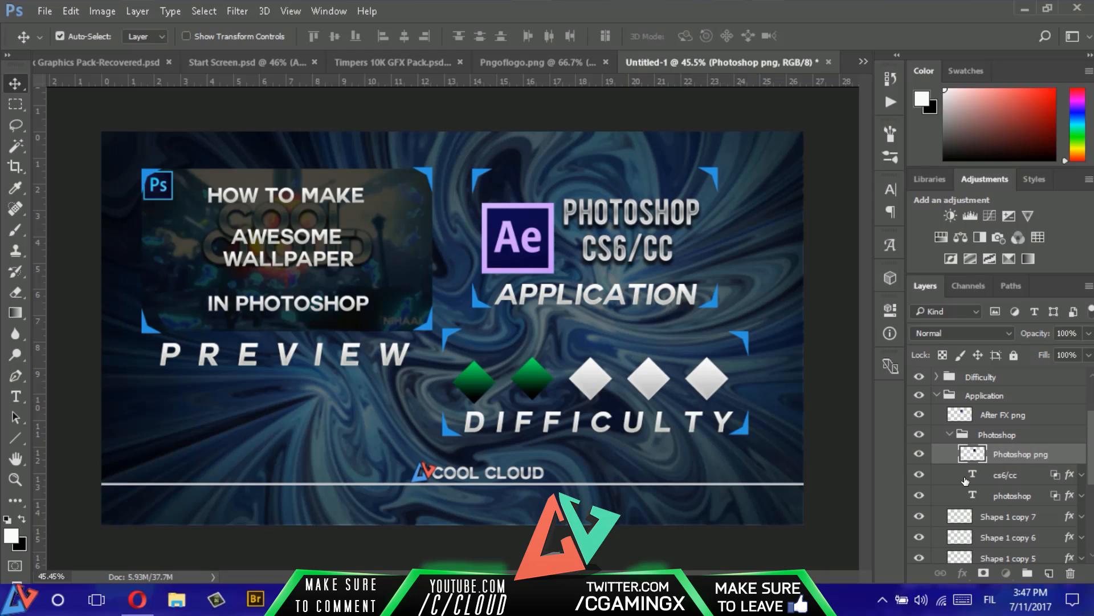
pyautogui.press('ctrl')
pyautogui.hotkey('ctrl', 'j')
pyautogui.hotkey('ctrl', 'z')
pyautogui.hotkey('ctrl', 'j')
pyautogui.moveTo(1029, 463); pyautogui.dragTo(1020, 416)
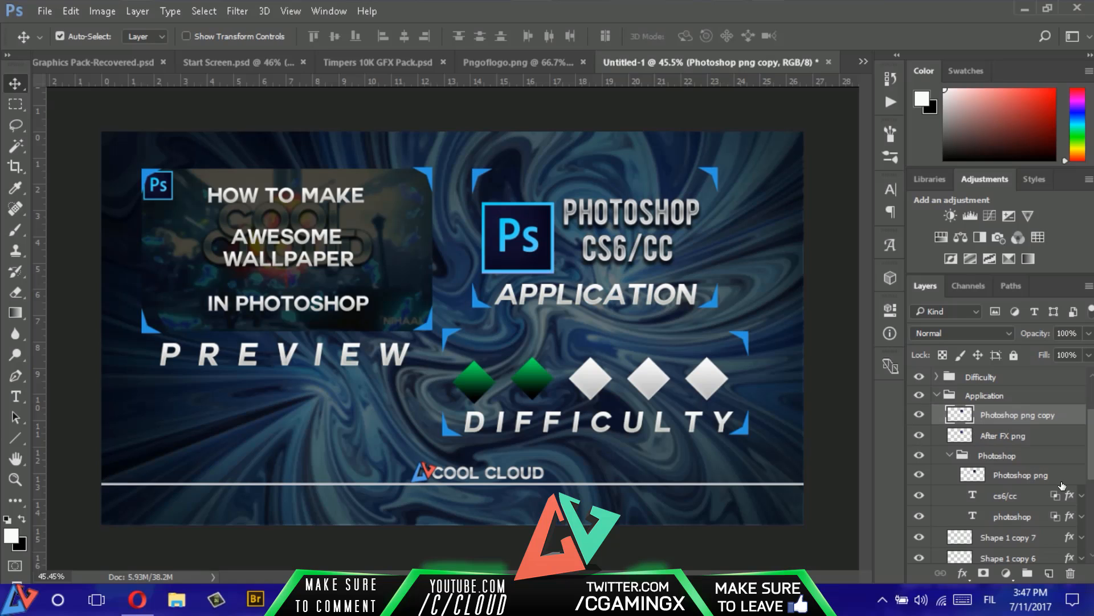
# - Activate the Pen tool with the Photoshop png copy layer selected
pyautogui.moveTo(1025, 416)
pyautogui.mouseDown()
pyautogui.moveTo(1031, 436)
pyautogui.moveTo(1023, 419)
pyautogui.mouseUp()
pyautogui.click(16, 375)
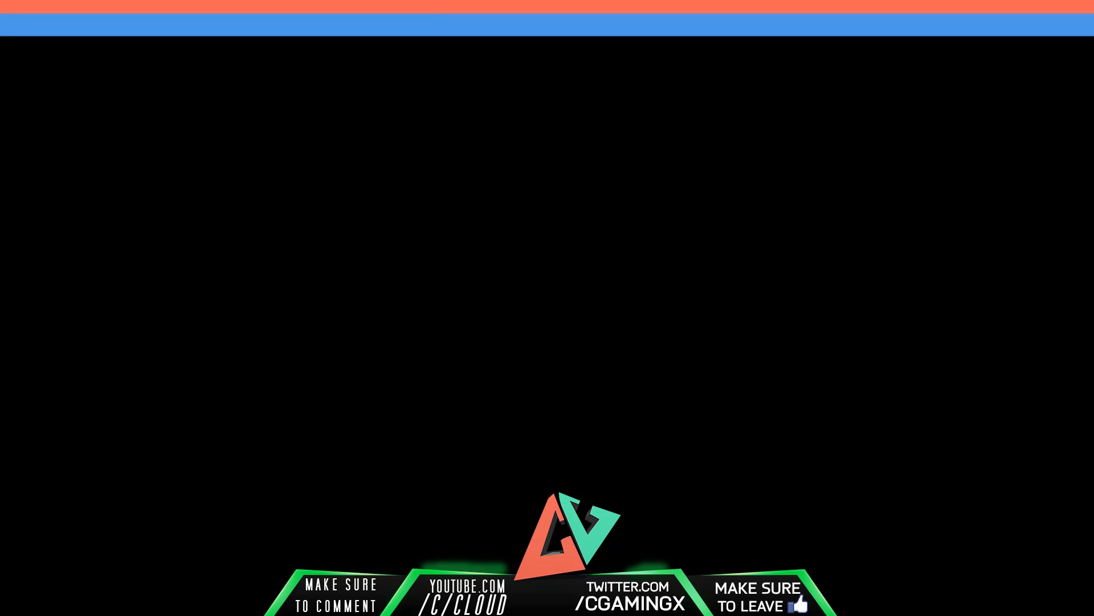